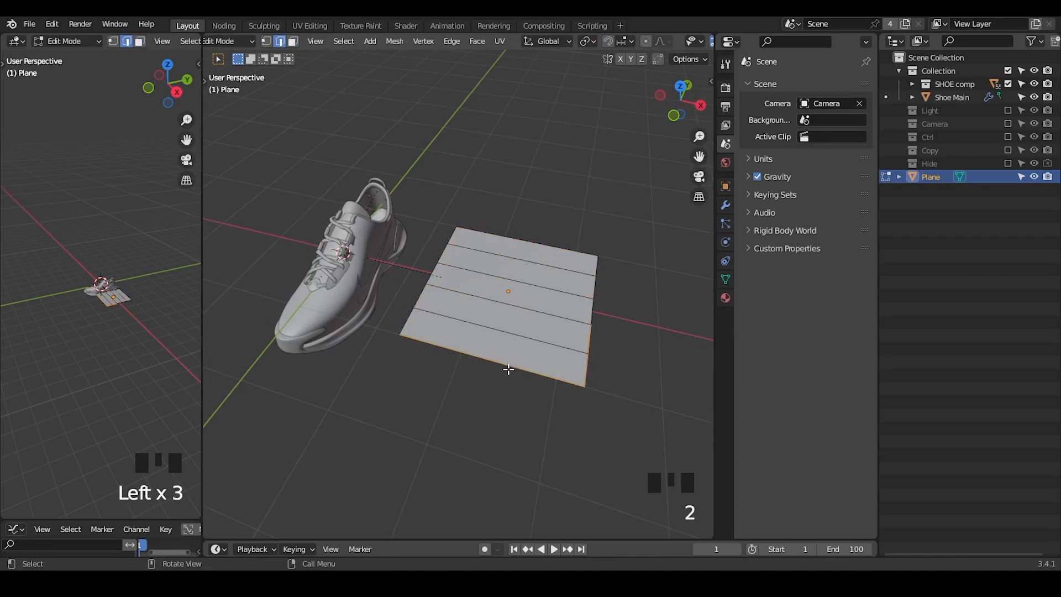
# - Scale the plane's front edge along X to about 0.46 to taper that end
pyautogui.click(499, 366)
pyautogui.press('s')
pyautogui.press('x')
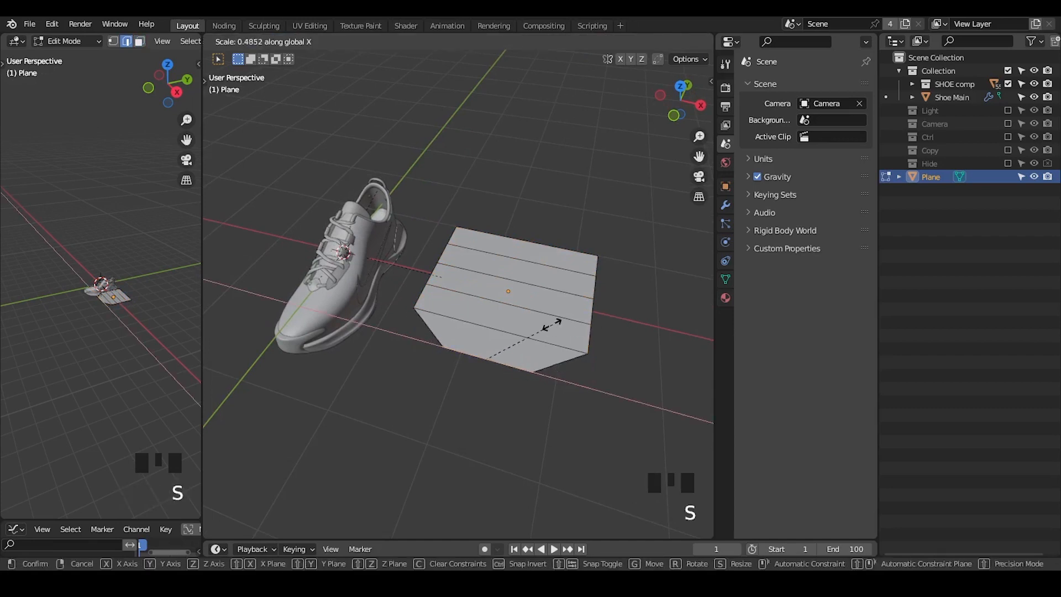
pyautogui.click(550, 317)
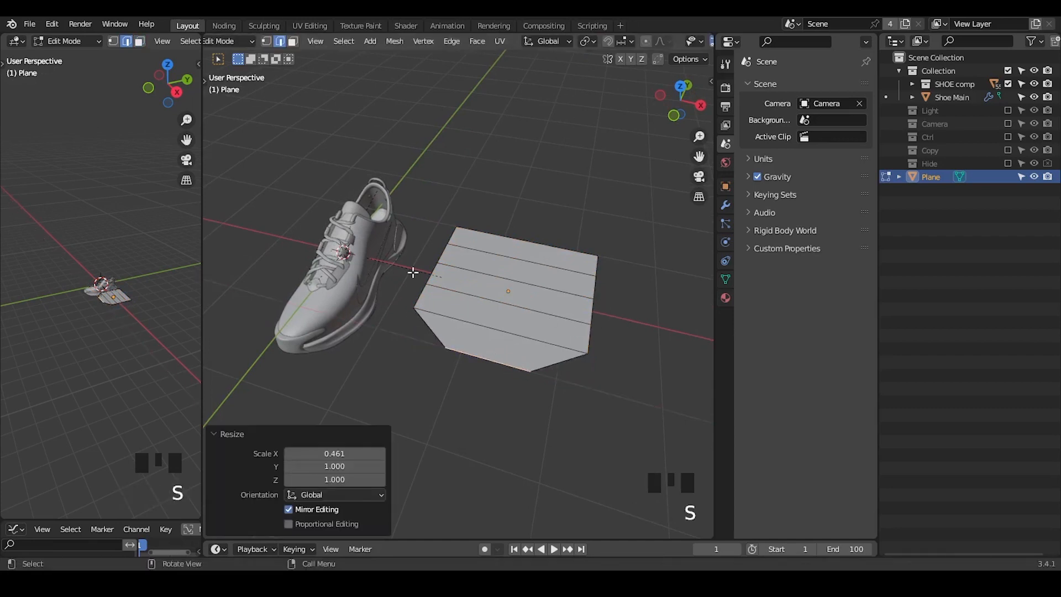
# - Select the plane's entire mesh and extrude it upward into a solid block
pyautogui.press('Tab')
pyautogui.moveTo(543, 315); pyautogui.dragTo(541, 239, button='middle')
pyautogui.press('Tab')
pyautogui.press('a')
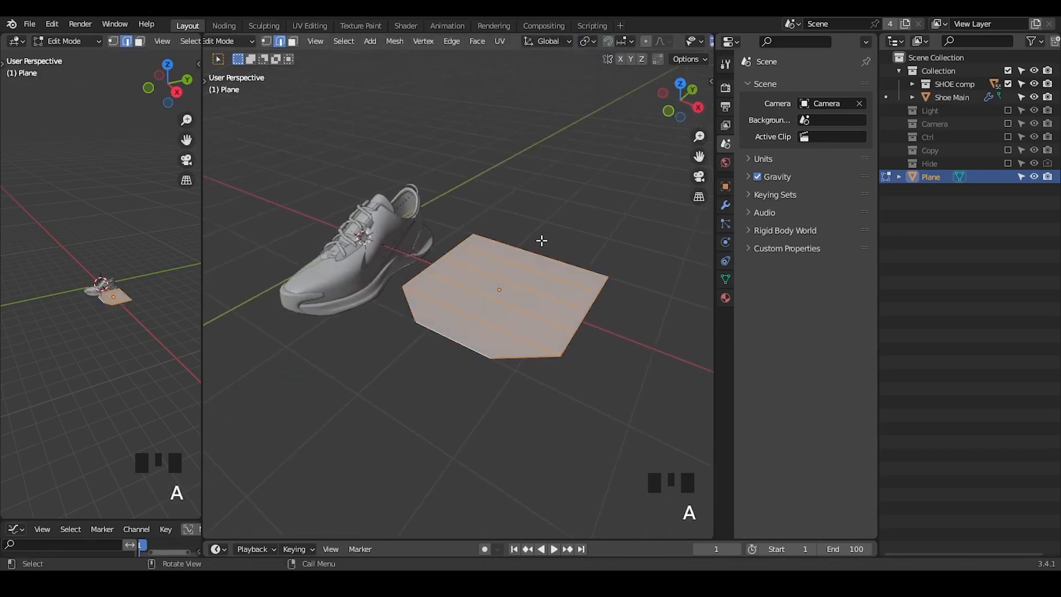
pyautogui.press('e')
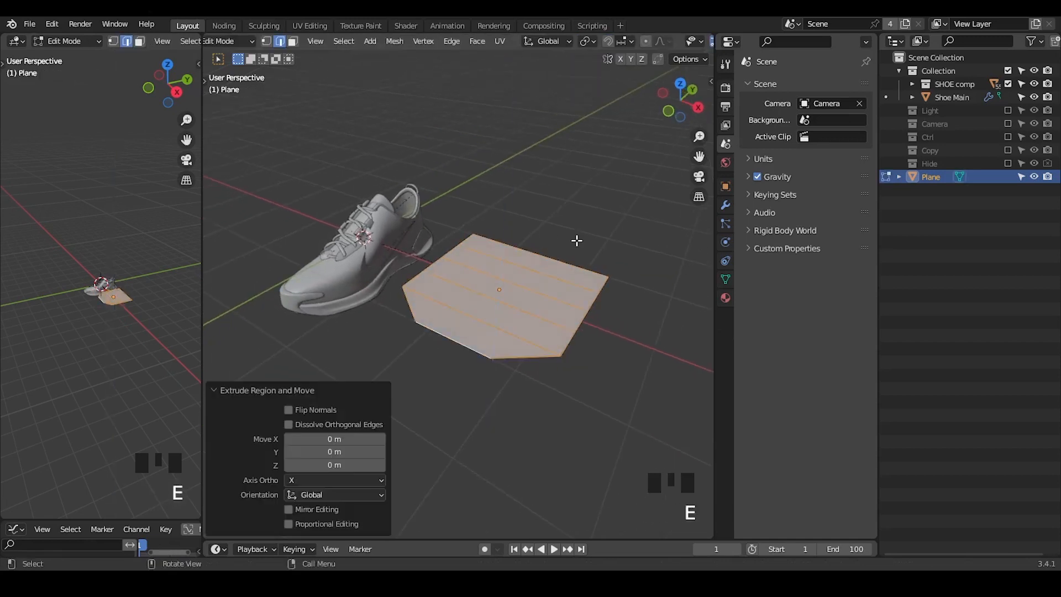
pyautogui.press('g')
pyautogui.click(585, 180)
# - In face selection mode, delete a face from the top of the extruded block
pyautogui.press('3')
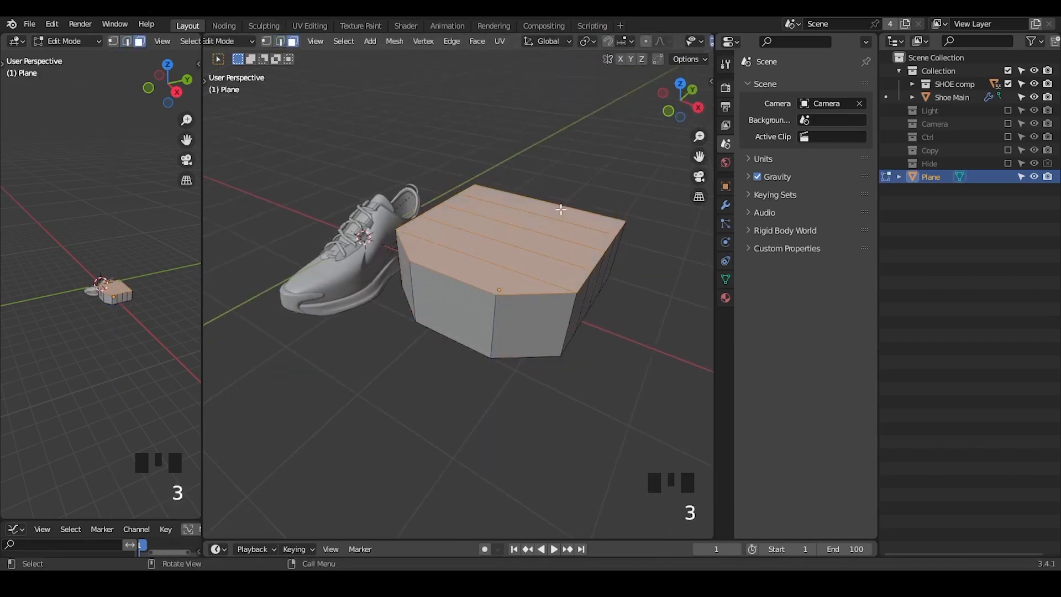
pyautogui.click(563, 207)
pyautogui.moveTo(564, 208); pyautogui.dragTo(627, 285, button='middle')
pyautogui.press('x')
pyautogui.click(542, 271)
# - Return to Object Mode and delete the whole Plane object
pyautogui.press('Tab')
pyautogui.moveTo(529, 243)
pyautogui.mouseDown(button='middle')
pyautogui.moveTo(529, 318)
pyautogui.moveTo(525, 259)
pyautogui.mouseUp(button='middle')
pyautogui.press('x')
pyautogui.click(524, 260)
# - Select Shoe Main, exclude the SHOE comp collection from the view layer, and inspect the main shoe mesh in Edit Mode
pyautogui.keyDown('shift'); pyautogui.moveTo(454, 289); pyautogui.dragTo(468, 270, button='middle'); pyautogui.keyUp('shift')
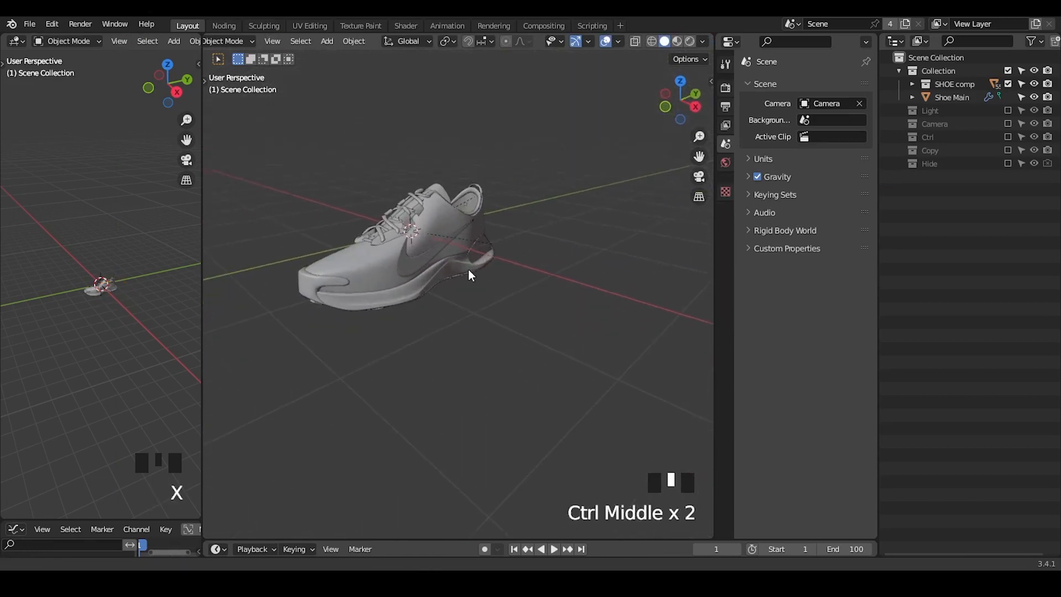
pyautogui.click(424, 224)
pyautogui.press('Tab')
pyautogui.keyDown('shift'); pyautogui.moveTo(424, 224); pyautogui.dragTo(468, 273, button='middle'); pyautogui.keyUp('shift')
pyautogui.press('Tab')
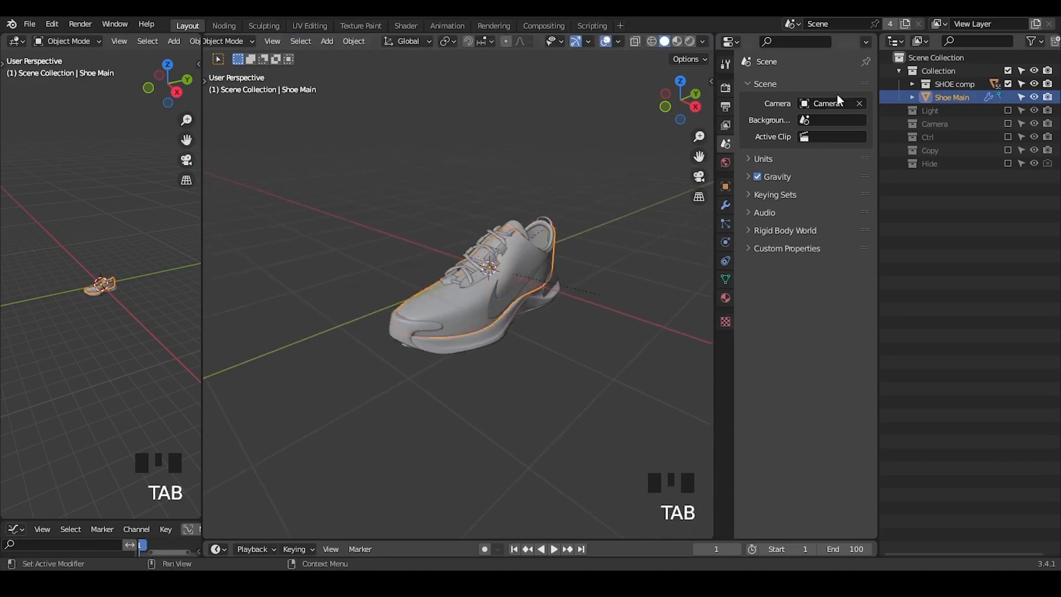
pyautogui.click(1008, 83)
pyautogui.press('Tab')
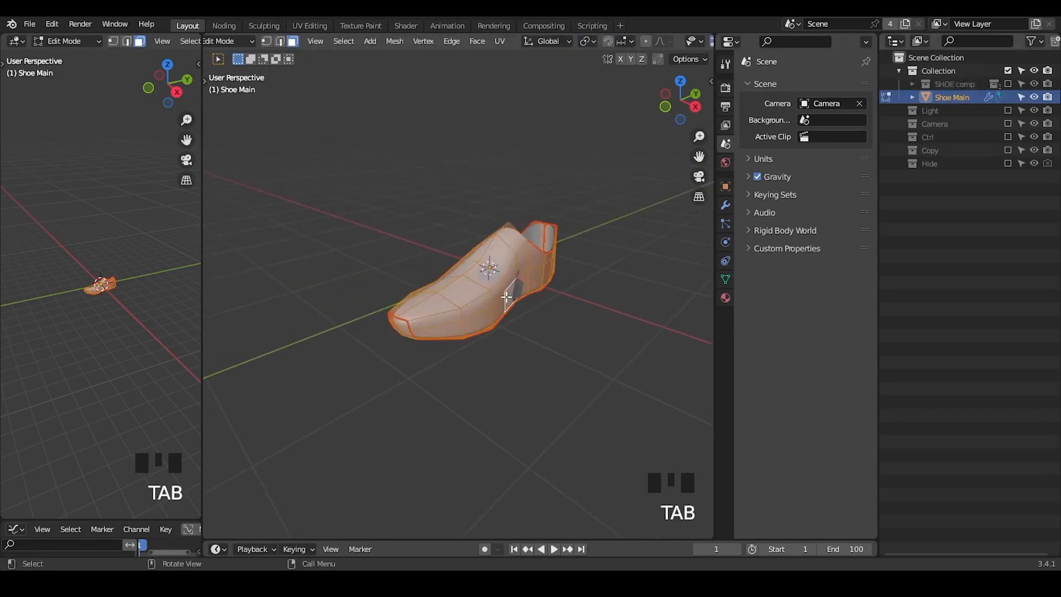
pyautogui.keyDown('ctrl'); pyautogui.moveTo(509, 280); pyautogui.dragTo(473, 304, button='middle'); pyautogui.keyUp('ctrl')
pyautogui.scroll(2, 486, 312)
# - Toggle the viewport display of Shoe Main's Subdivision modifier to compare the base mesh with the smoothed shape
pyautogui.press('Tab')
pyautogui.click(726, 207)
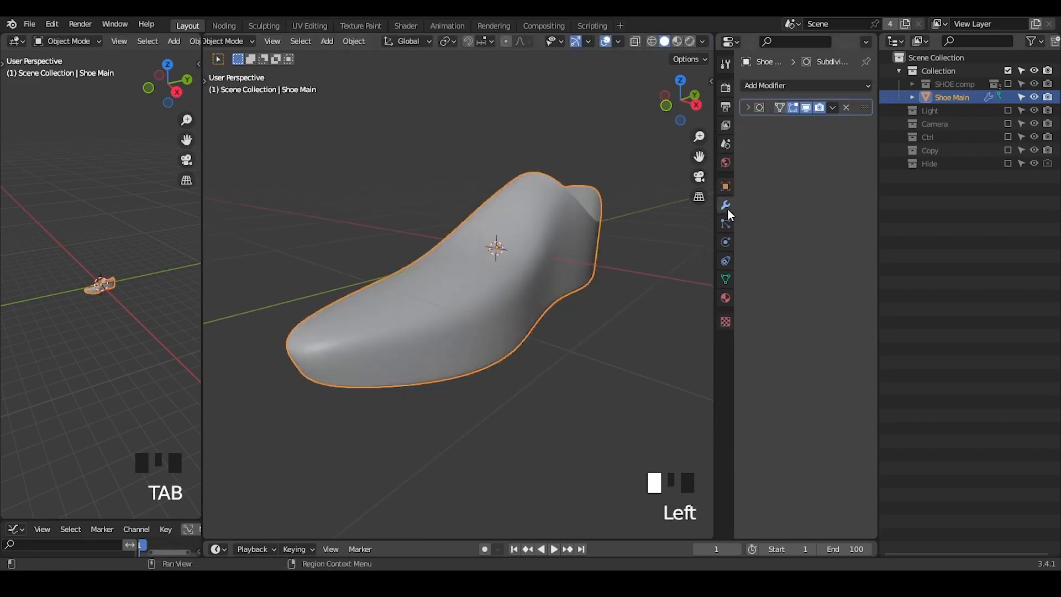
pyautogui.click(807, 108)
pyautogui.click(808, 108)
pyautogui.click(809, 108)
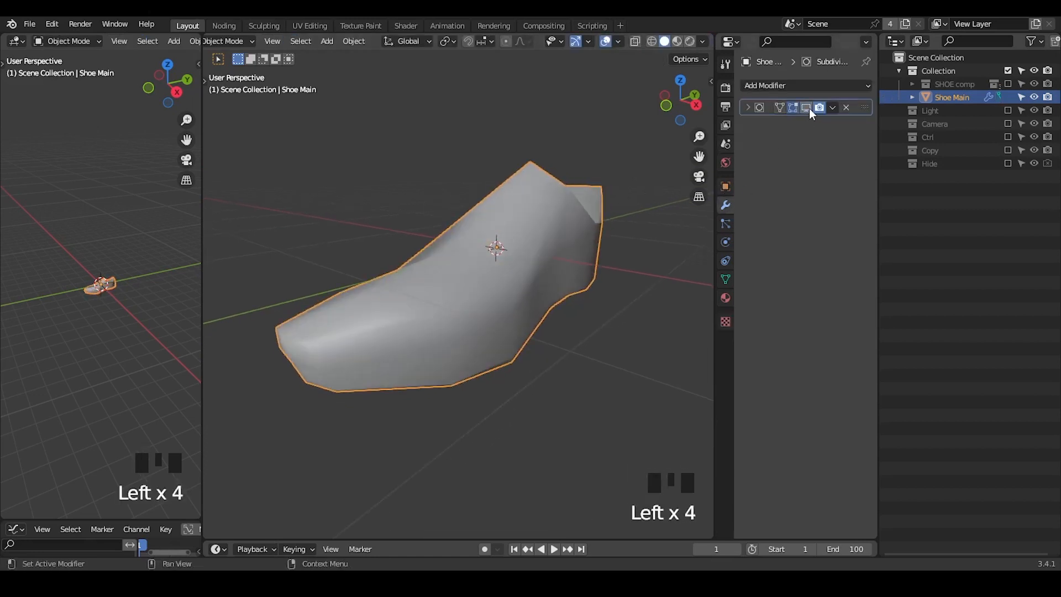
pyautogui.click(809, 108)
pyautogui.click(747, 107)
pyautogui.click(746, 107)
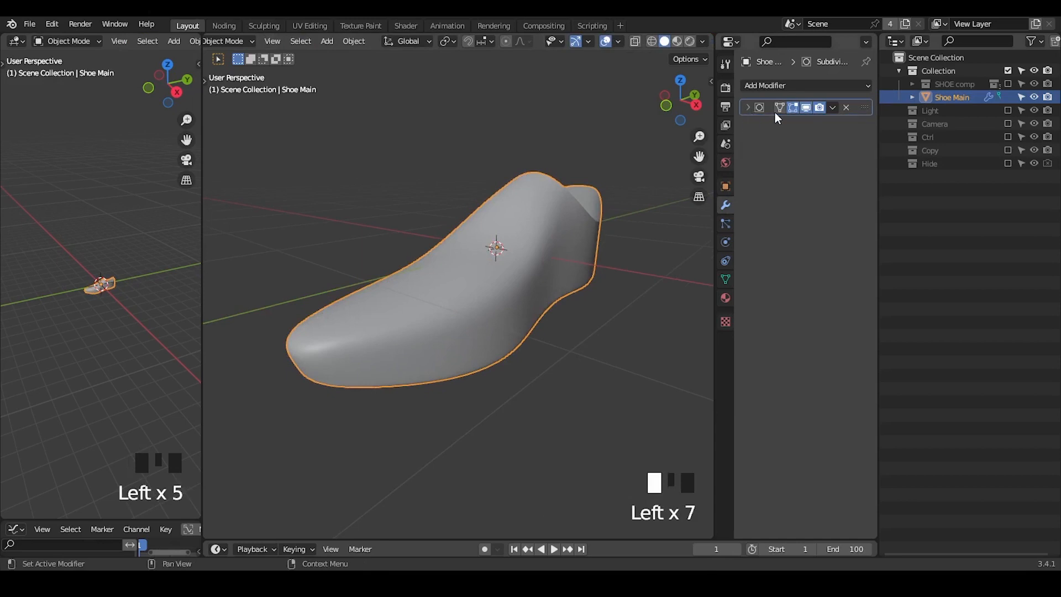
pyautogui.click(810, 107)
pyautogui.click(811, 107)
# - In Edit Mode with edge selection, select the edge loop running around the shoe's forefoot
pyautogui.press('Tab')
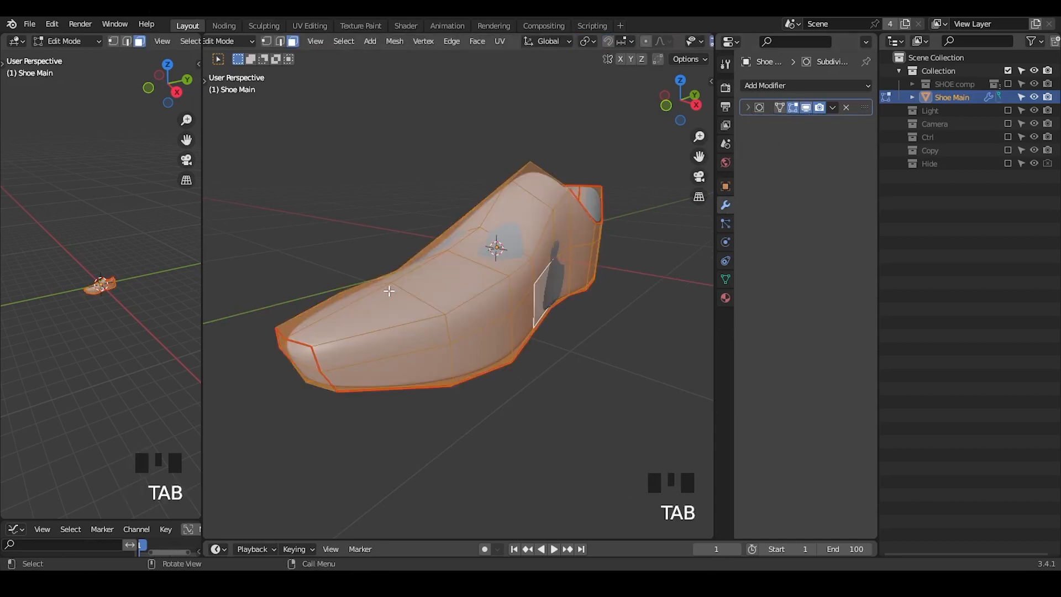
pyautogui.moveTo(418, 304); pyautogui.dragTo(423, 298, button='middle')
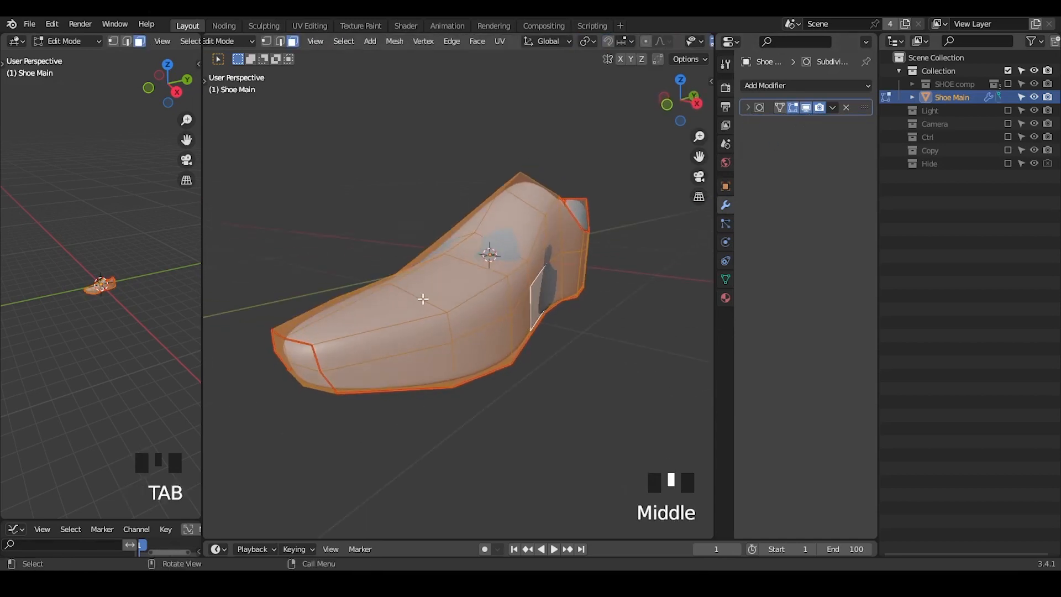
pyautogui.click(412, 295)
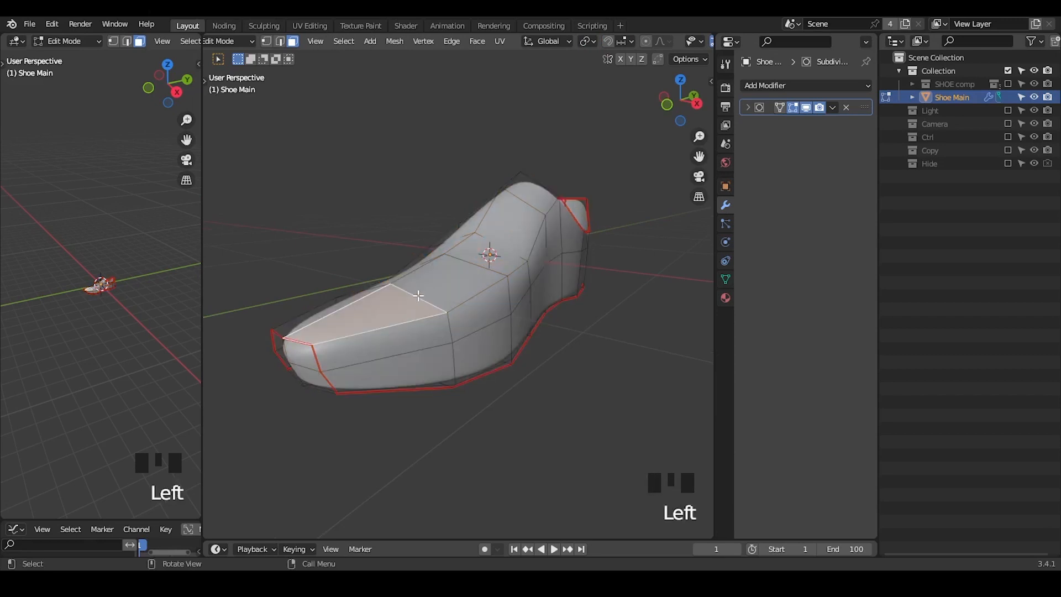
pyautogui.keyDown('alt'); pyautogui.click(420, 292); pyautogui.keyUp('alt')
pyautogui.press('2')
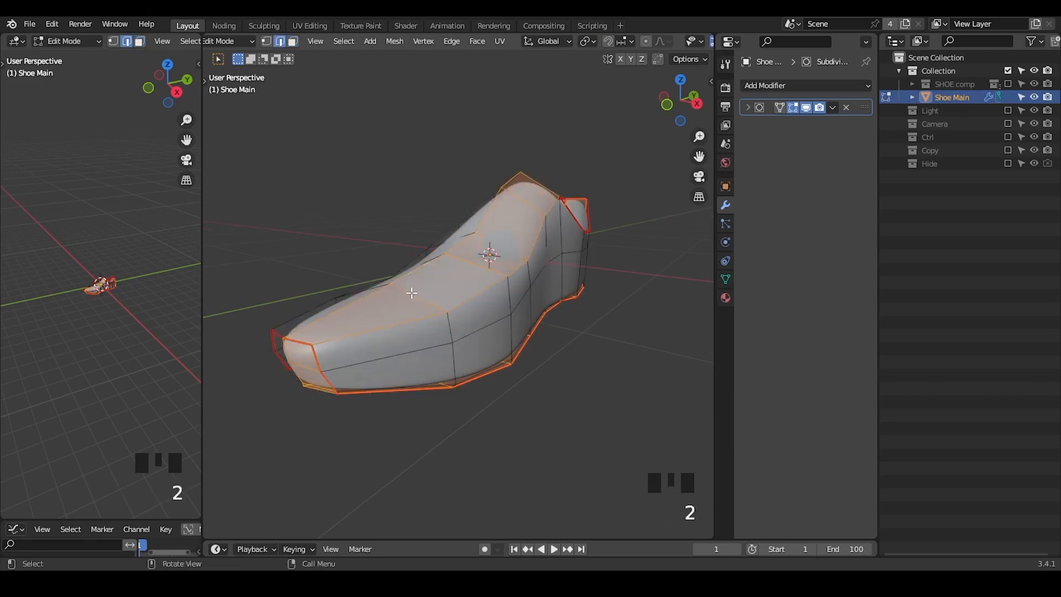
pyautogui.keyDown('alt'); pyautogui.click(452, 296); pyautogui.keyUp('alt')
pyautogui.click(618, 353)
pyautogui.keyDown('alt'); pyautogui.click(407, 297); pyautogui.keyUp('alt')
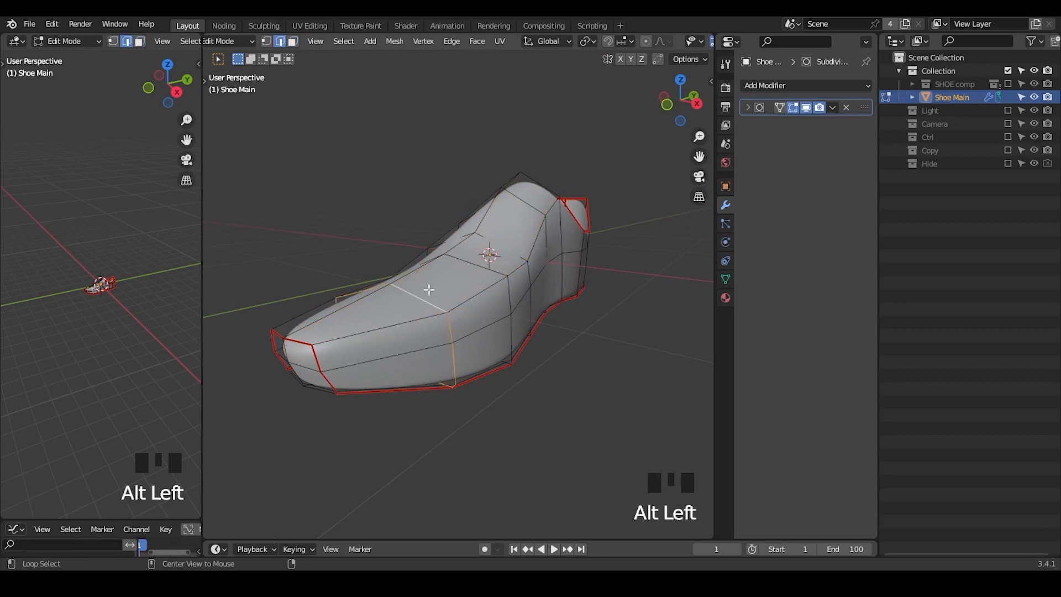
# - Try to mark the selected forefoot edge loop as a UV seam
pyautogui.press('u')
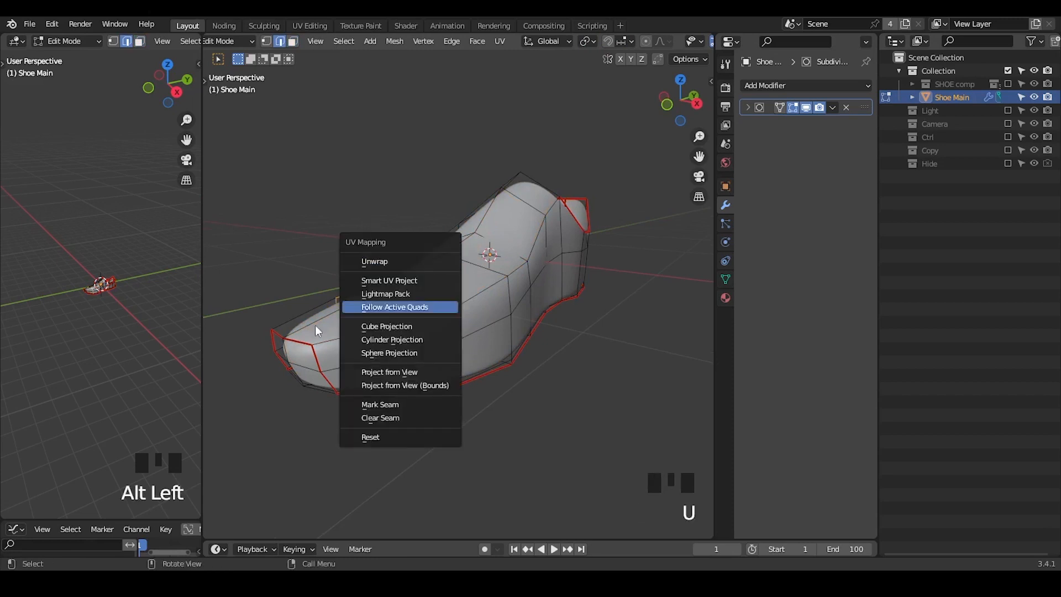
pyautogui.click(414, 406)
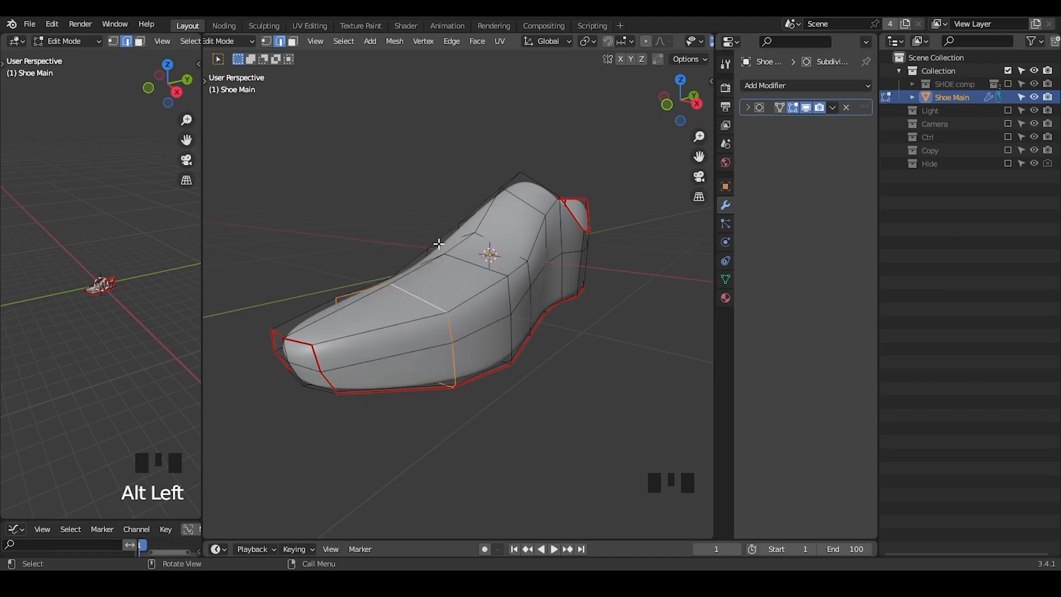
pyautogui.press('u')
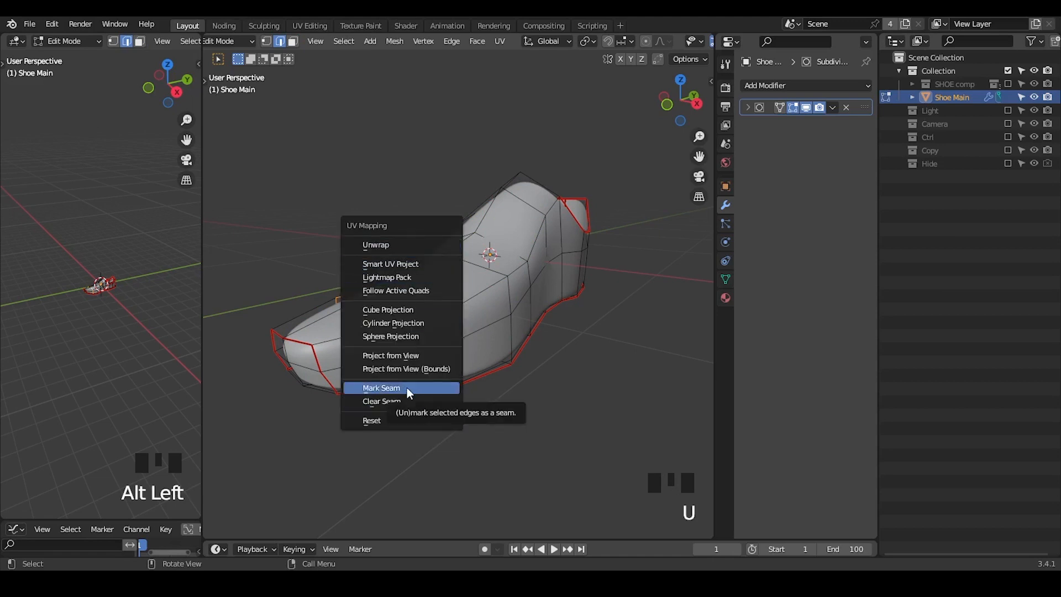
pyautogui.click(434, 387)
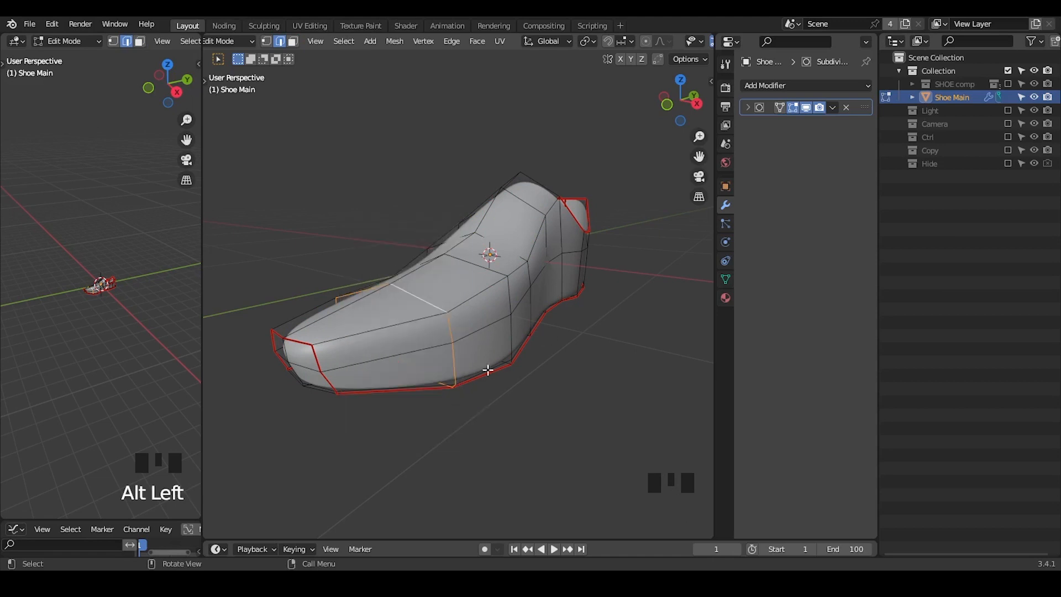
# - Select the entire Shoe Main mesh and unwrap it along its existing seams with the Angle Based method
pyautogui.click(305, 352)
pyautogui.keyDown('shift'); pyautogui.moveTo(306, 352); pyautogui.dragTo(354, 311, button='middle'); pyautogui.keyUp('shift')
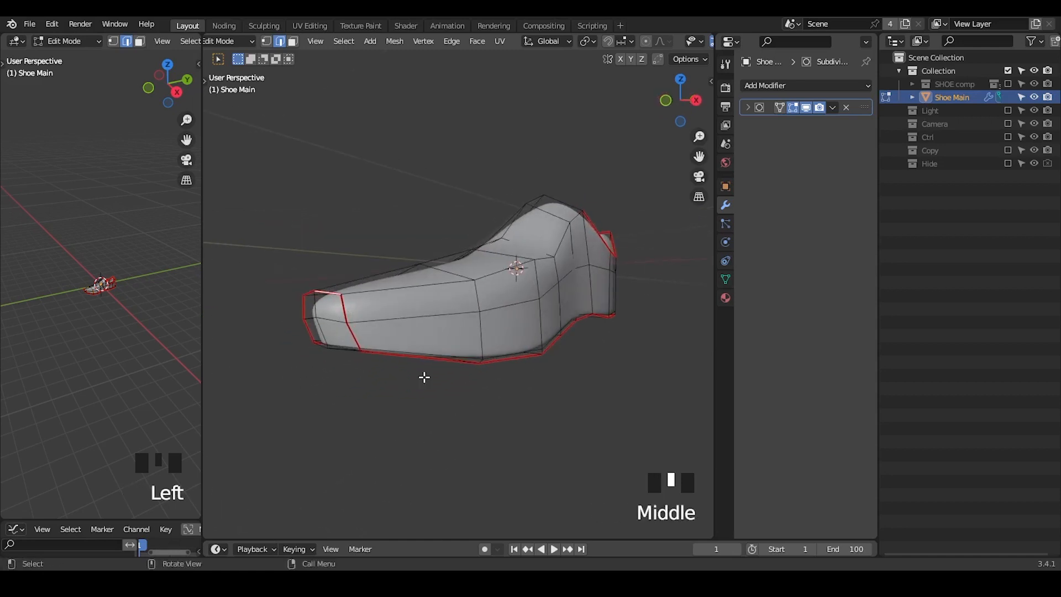
pyautogui.press('a')
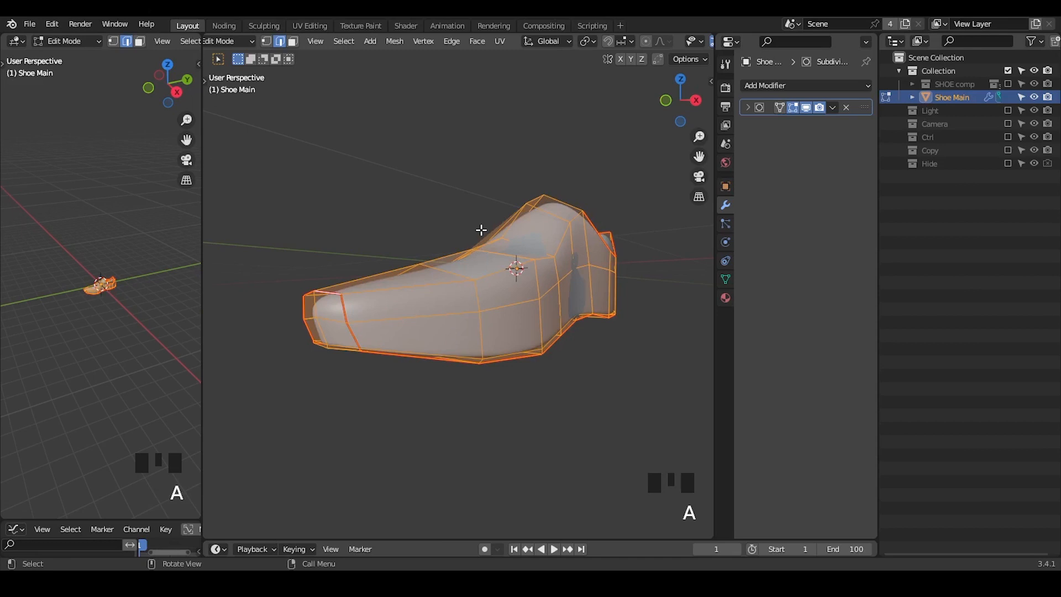
pyautogui.press('u')
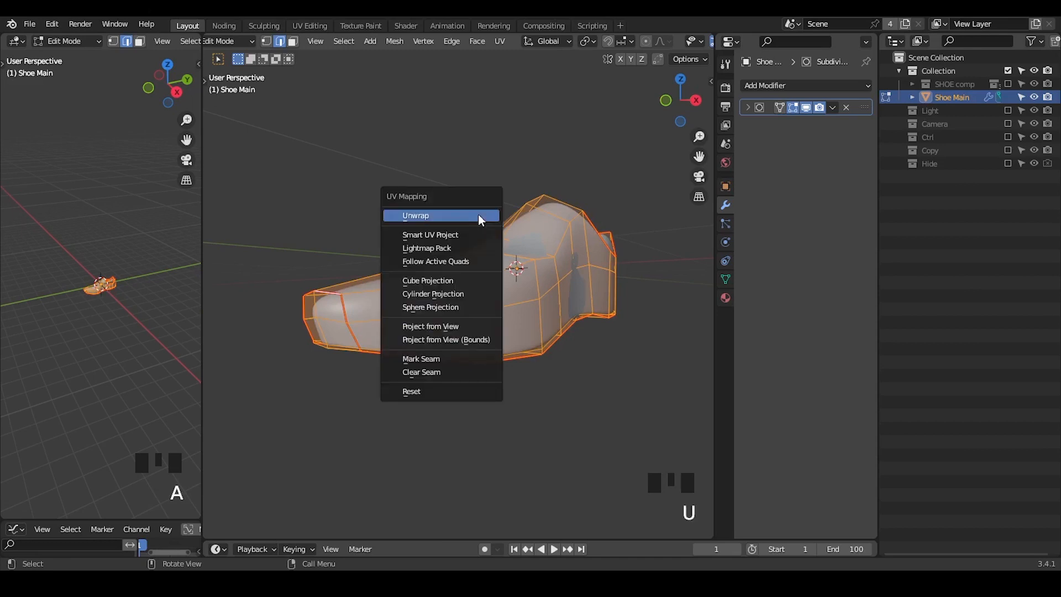
pyautogui.click(445, 216)
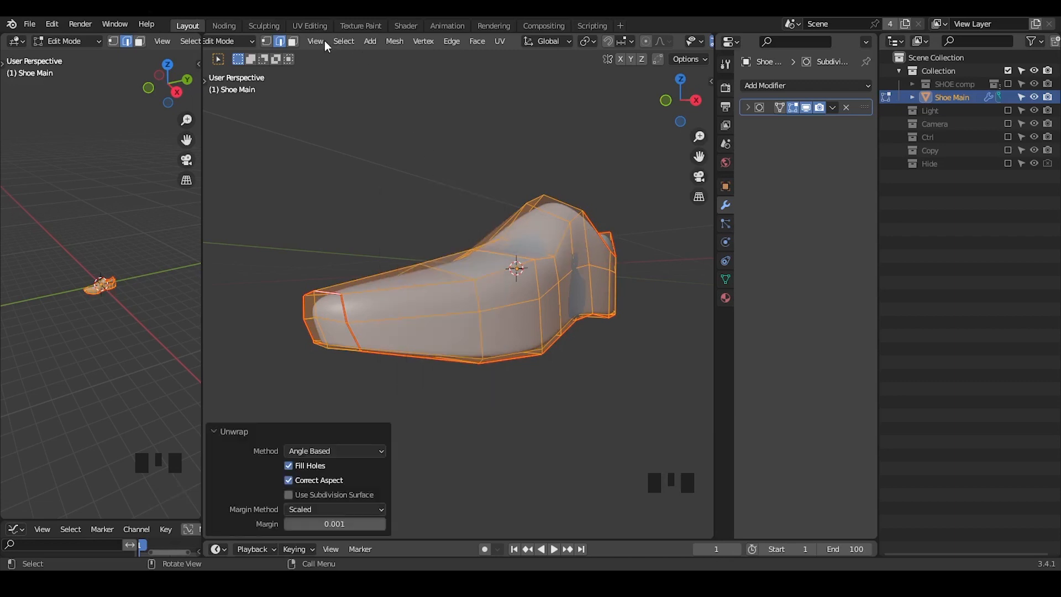
# - Switch to the UV Editing workspace and examine the shoe's unwrapped UV islands
pyautogui.click(315, 26)
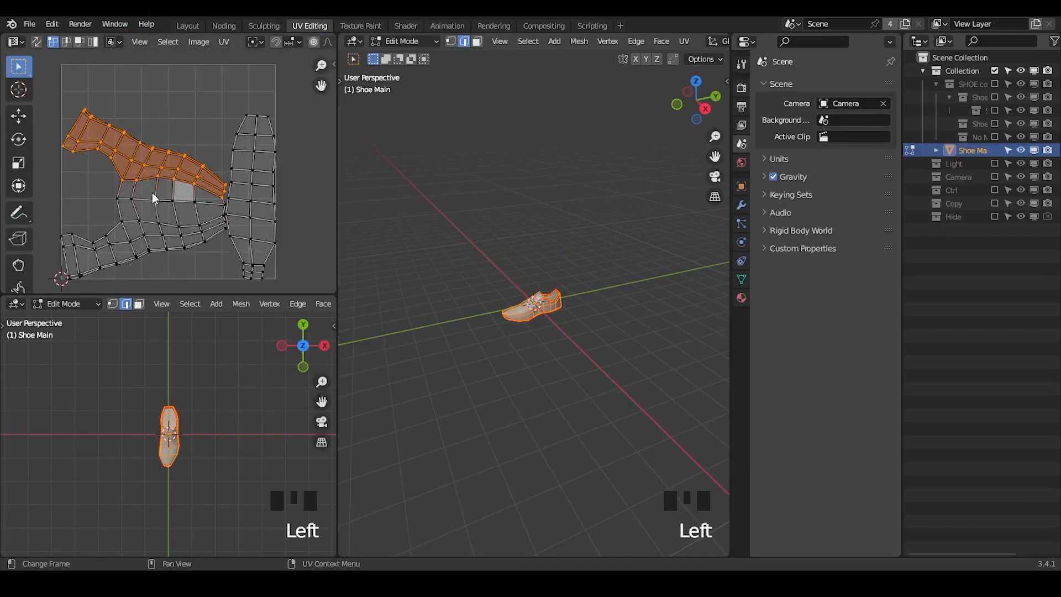
pyautogui.moveTo(153, 193); pyautogui.dragTo(162, 184, button='middle')
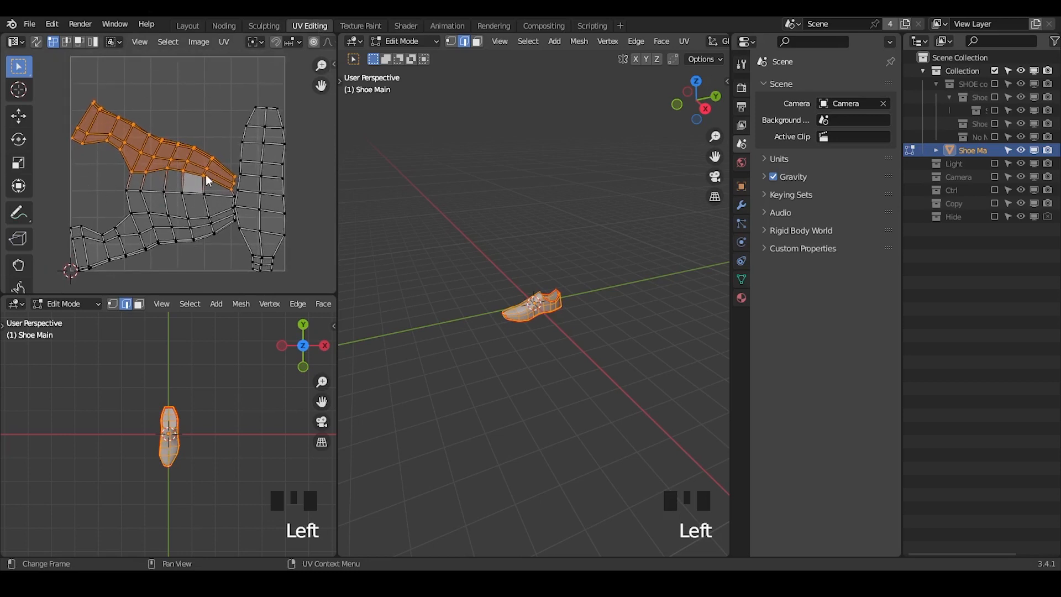
pyautogui.press('Tab')
pyautogui.press('Tab')
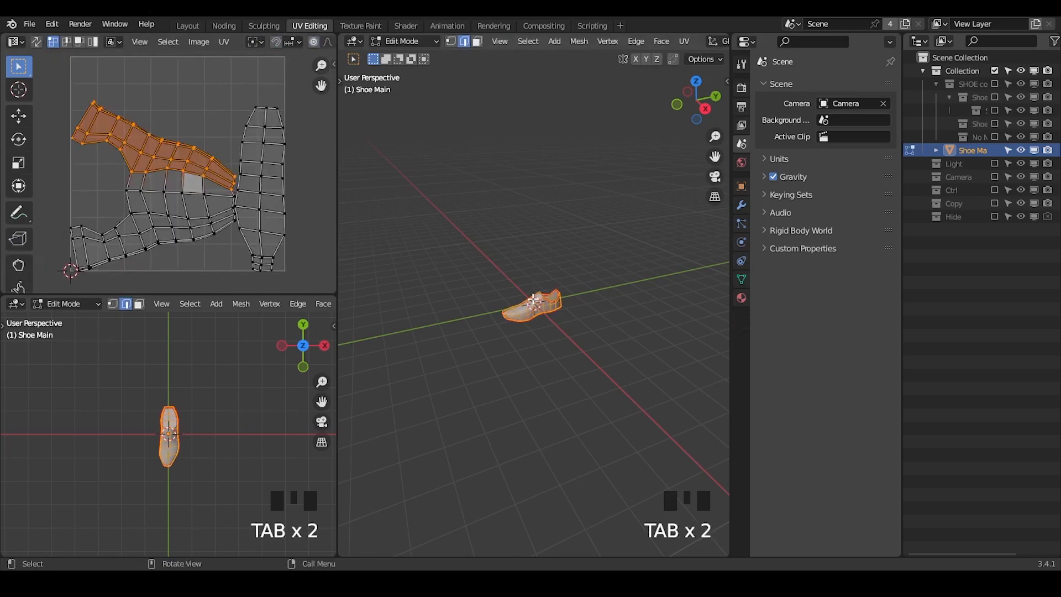
pyautogui.hotkey('shift', 'ctrl', 'alt', 'q')
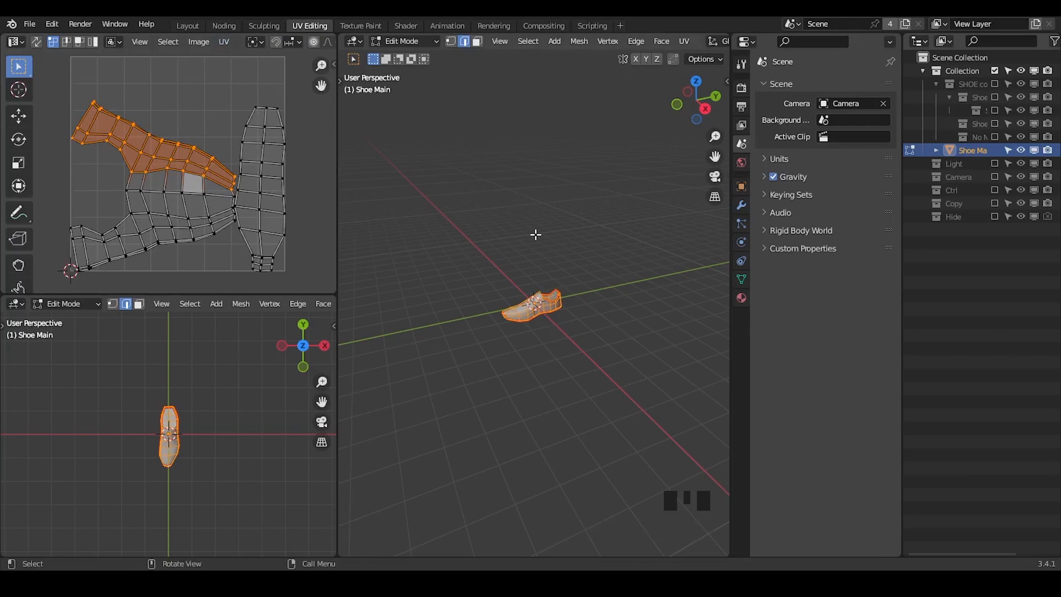
# - In Object Mode, create a new Geometry Nodes tree for Shoe Main in the Noding workspace and widen the node editor
pyautogui.press('Tab')
pyautogui.click(224, 26)
pyautogui.middleClick(514, 160)
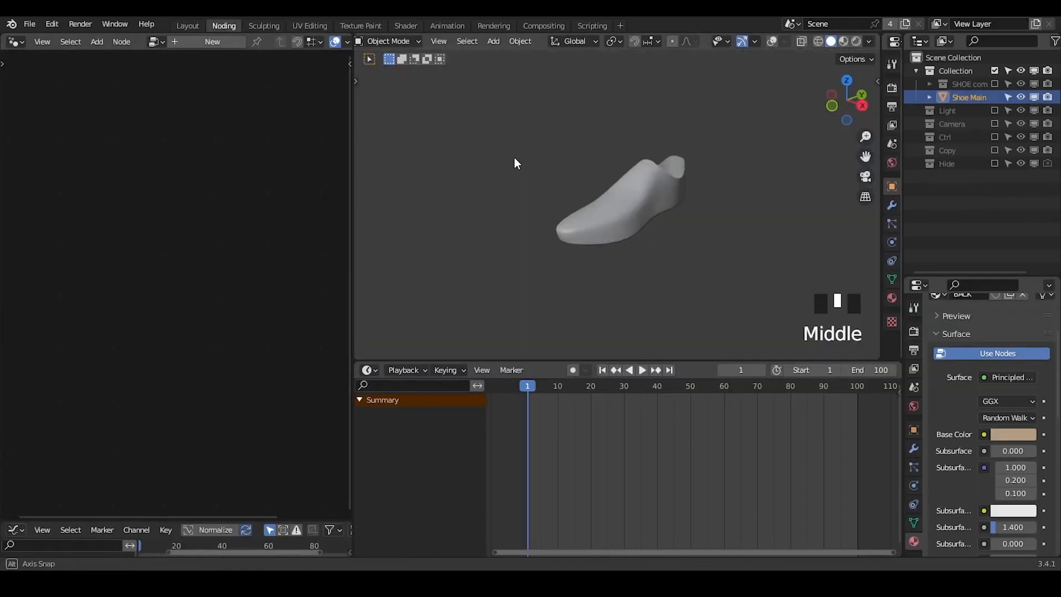
pyautogui.hotkey('alt', 'q')
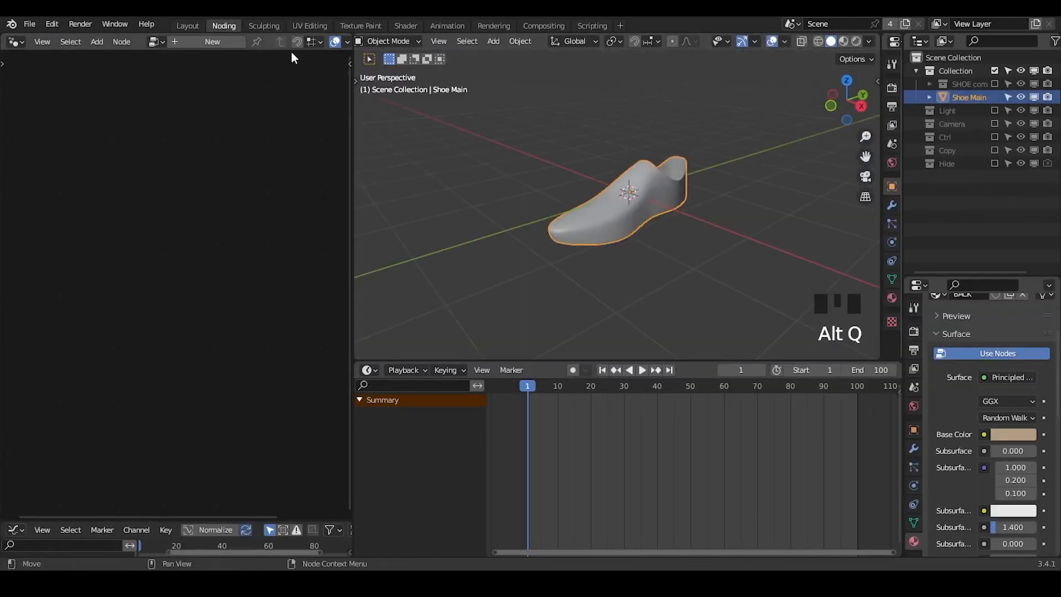
pyautogui.click(185, 45)
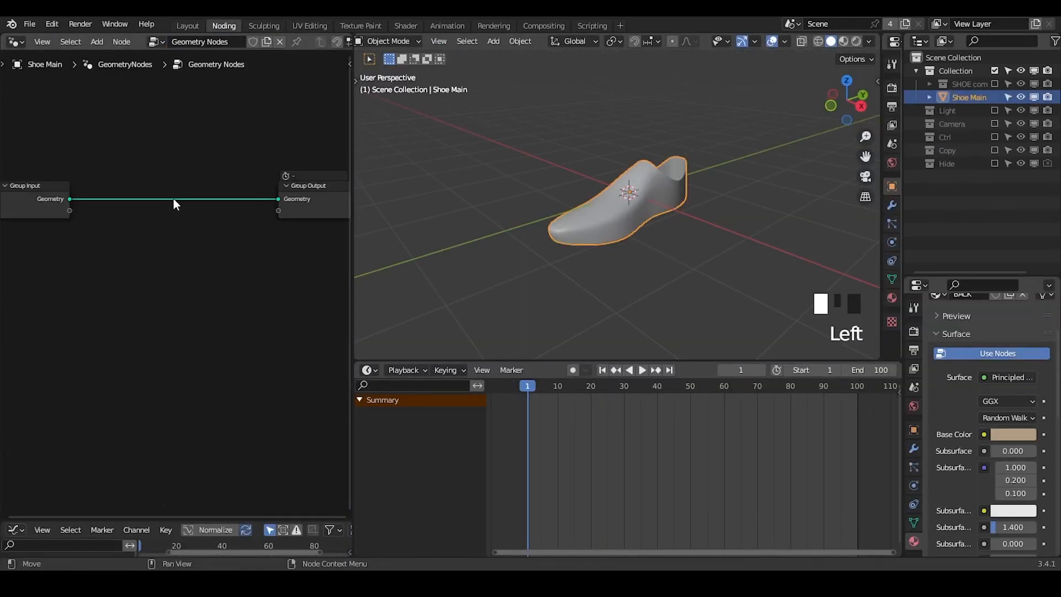
pyautogui.moveTo(348, 159); pyautogui.dragTo(527, 150)
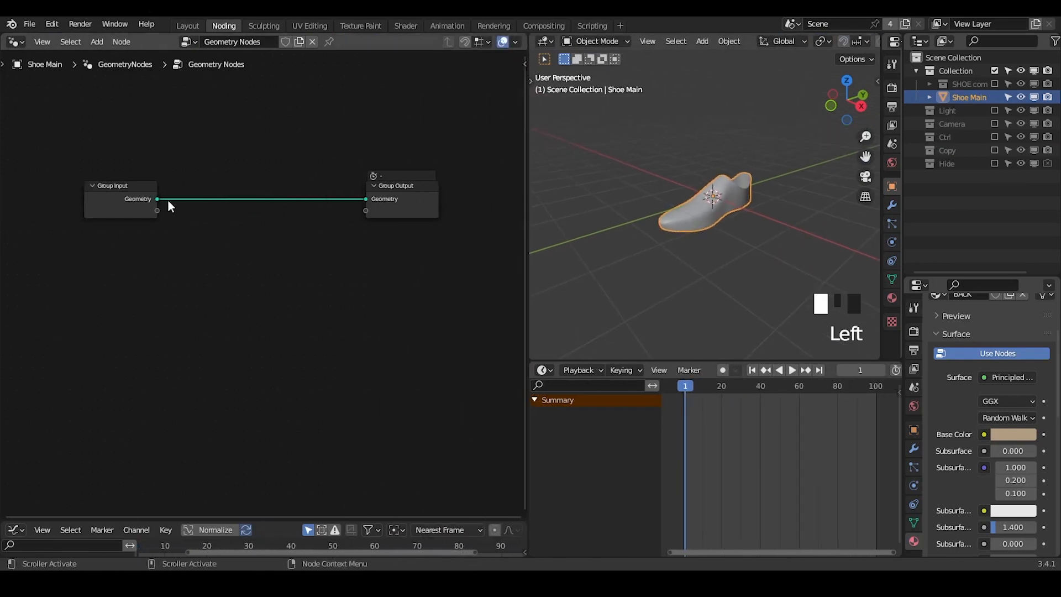
# - Cut the link between Group Input and Group Output, and move the Group Input node down below the Group Output
pyautogui.click(107, 200)
pyautogui.keyDown('ctrl'); pyautogui.moveTo(230, 178); pyautogui.dragTo(220, 220, button='right'); pyautogui.keyUp('ctrl')
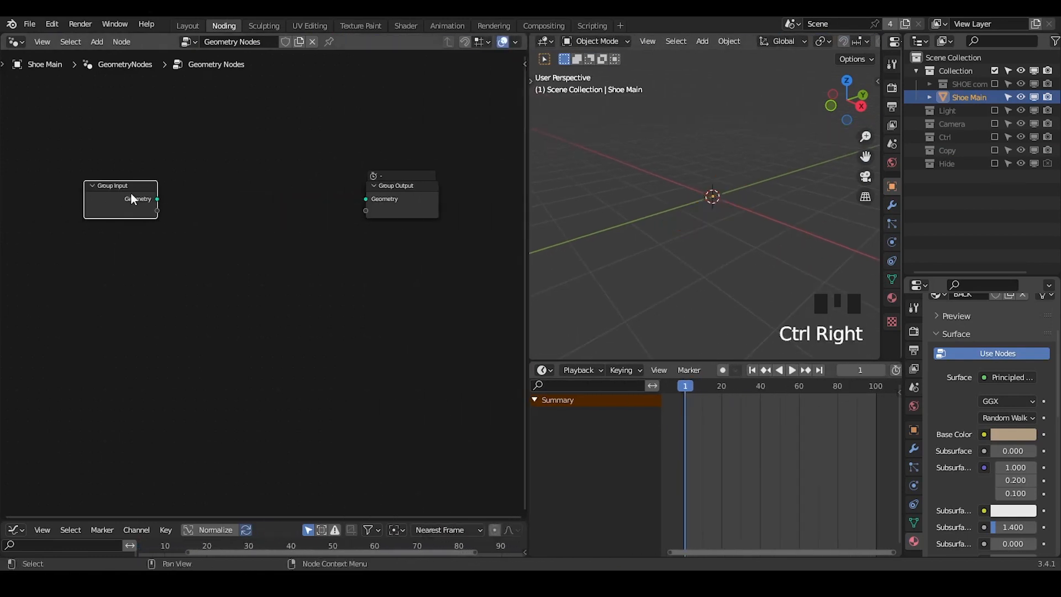
pyautogui.moveTo(131, 197); pyautogui.dragTo(308, 435)
# - Add a G_Curve Linear group node and connect its Curves output to the Group Output's Geometry
pyautogui.hotkey('shift', 'a')
pyautogui.write('s')
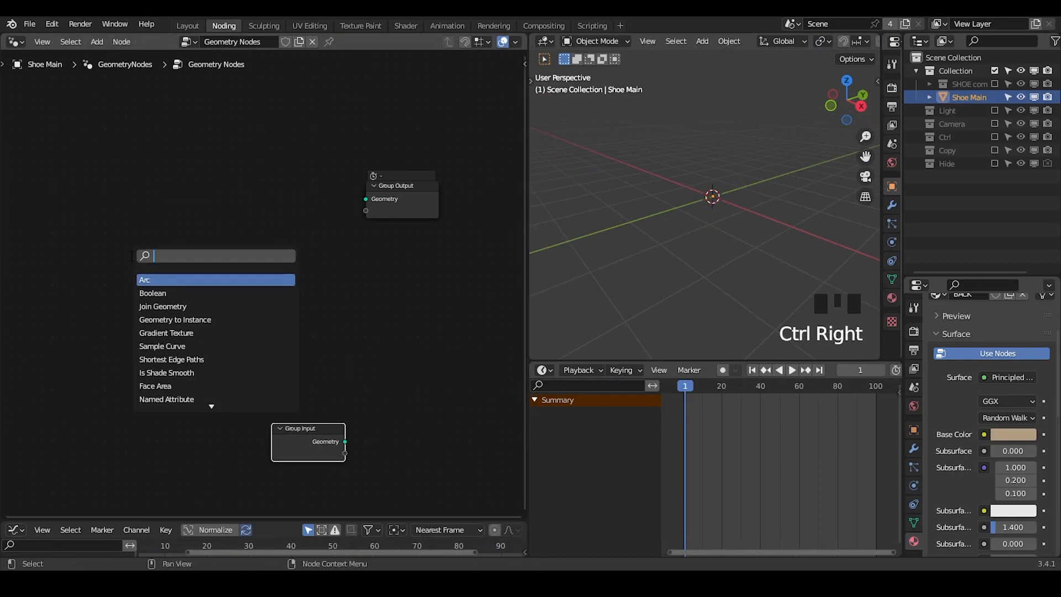
pyautogui.write('curve linear')
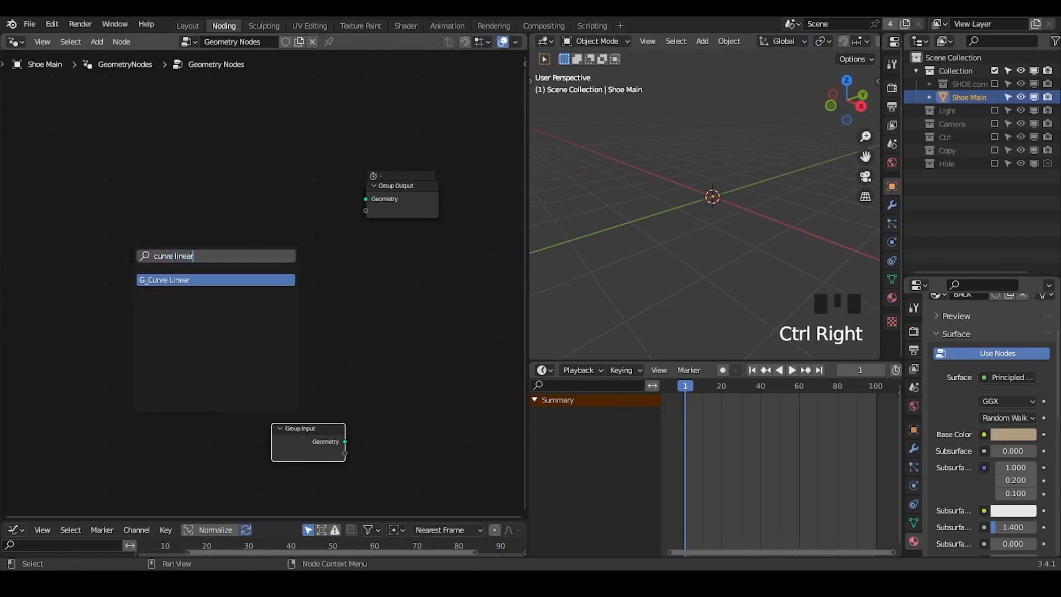
pyautogui.click(165, 281)
pyautogui.click(123, 187)
pyautogui.keyDown('alt'); pyautogui.keyDown('shift'); pyautogui.click(123, 168); pyautogui.keyUp('shift'); pyautogui.keyUp('alt')
pyautogui.moveTo(176, 234); pyautogui.dragTo(208, 252, button='middle')
pyautogui.keyDown('ctrl'); pyautogui.moveTo(624, 280); pyautogui.dragTo(630, 240, button='middle'); pyautogui.keyUp('ctrl')
pyautogui.hotkey('shift', 'a')
pyautogui.write('s')
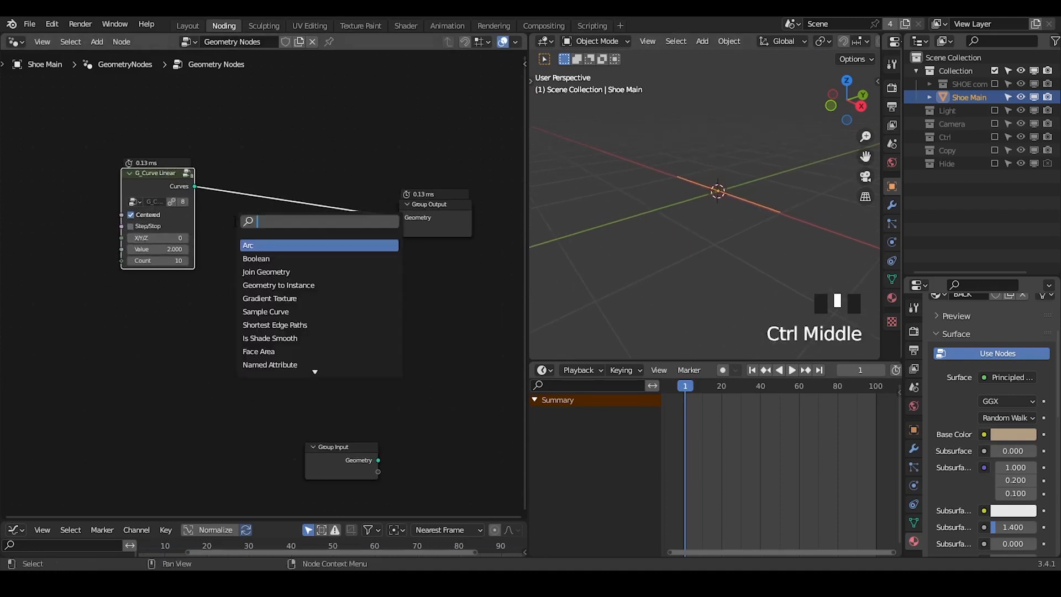
pyautogui.write('curve lin')
pyautogui.press('Return')
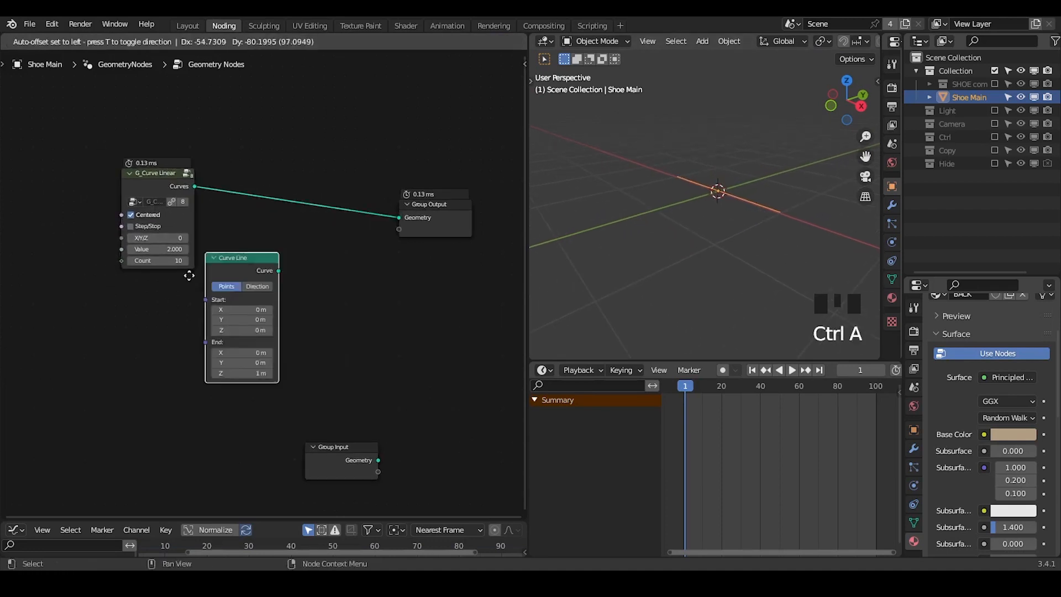
pyautogui.click(207, 281)
pyautogui.press('x')
# - Insert an Instance on Points node between the G_Curve Linear and Group Output nodes
pyautogui.moveTo(685, 222)
pyautogui.mouseDown(button='middle')
pyautogui.moveTo(740, 222)
pyautogui.moveTo(682, 247)
pyautogui.moveTo(688, 237)
pyautogui.mouseUp(button='middle')
pyautogui.hotkey('shift', 'a')
pyautogui.write('poi')
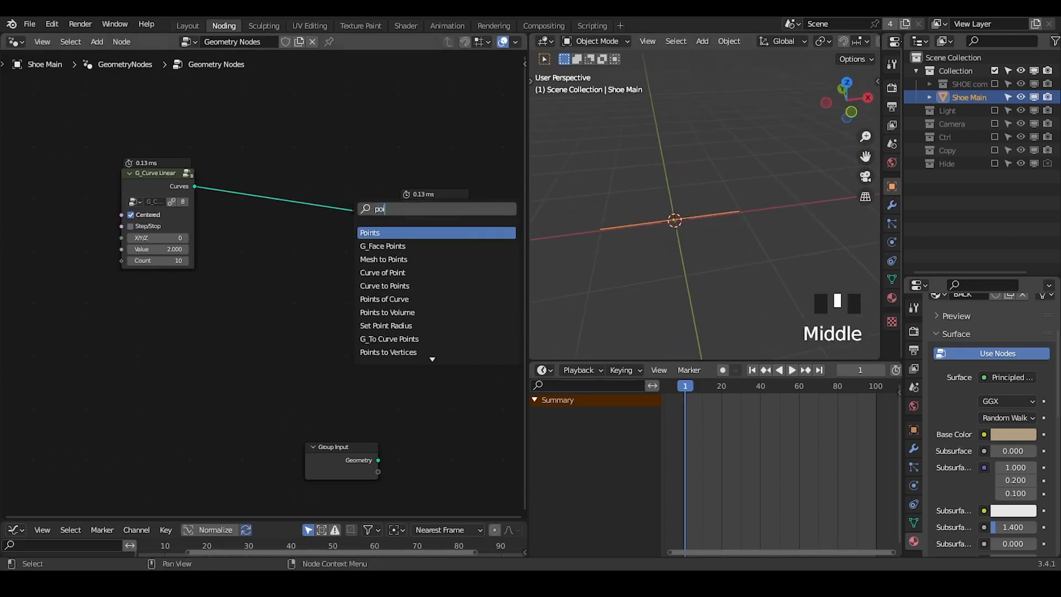
pyautogui.write('nt ins')
pyautogui.press('Return')
pyautogui.click(348, 206)
# - Duplicate the G_Curve Linear node below the original and connect the copy's Curves to the Instance input of Instance on Points
pyautogui.click(163, 186)
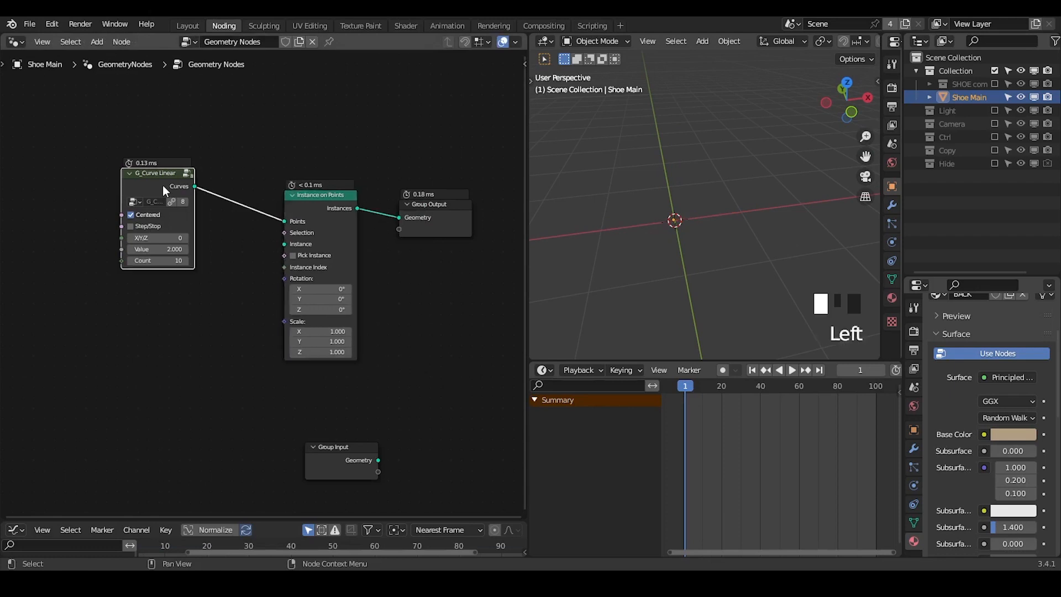
pyautogui.hotkey('shift', 'd')
pyautogui.click(187, 287)
pyautogui.moveTo(217, 285); pyautogui.dragTo(285, 243)
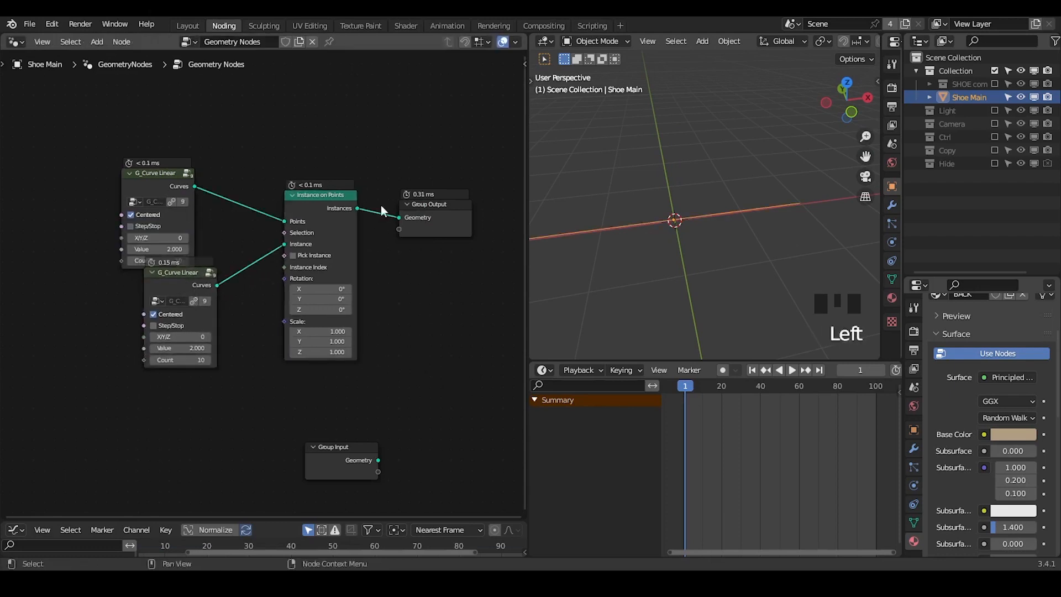
# - Set X/Y/Z to 1 on the G_Curve Linear that feeds Points, and erase the freehand annotation stroke in the viewport
pyautogui.keyDown('shift'); pyautogui.moveTo(652, 239); pyautogui.dragTo(674, 213, button='middle'); pyautogui.keyUp('shift')
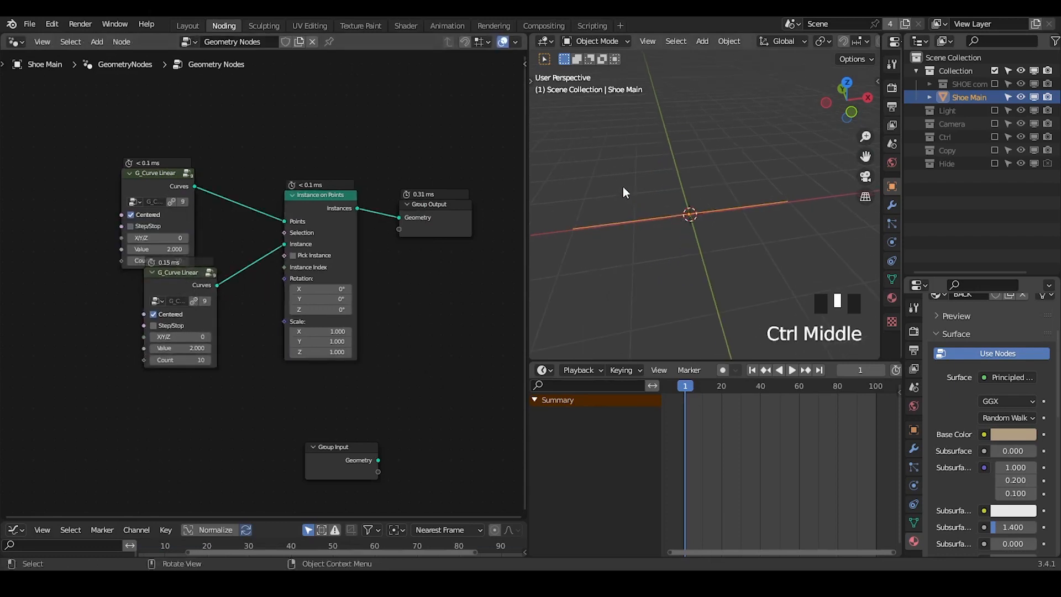
pyautogui.moveTo(604, 190); pyautogui.dragTo(726, 176)
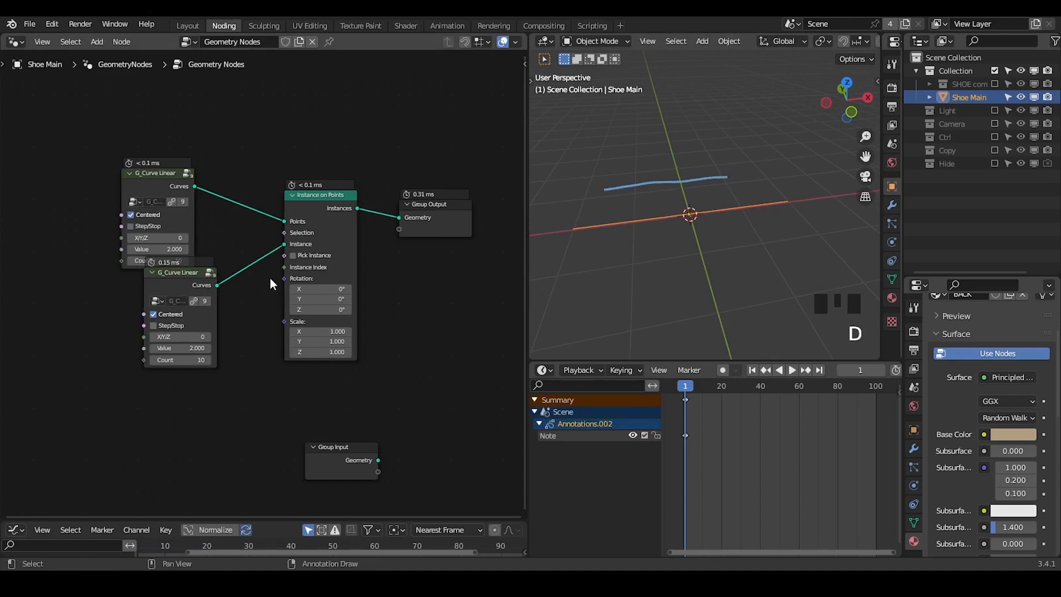
pyautogui.click(187, 238)
pyautogui.moveTo(705, 186); pyautogui.dragTo(597, 209, button='right')
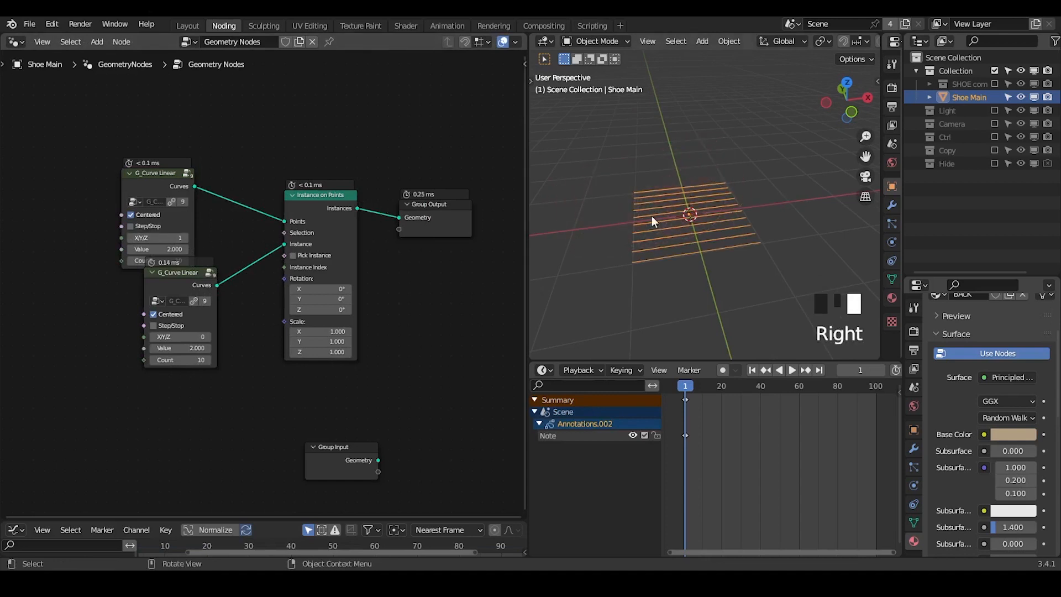
pyautogui.moveTo(651, 215); pyautogui.dragTo(665, 237, button='middle')
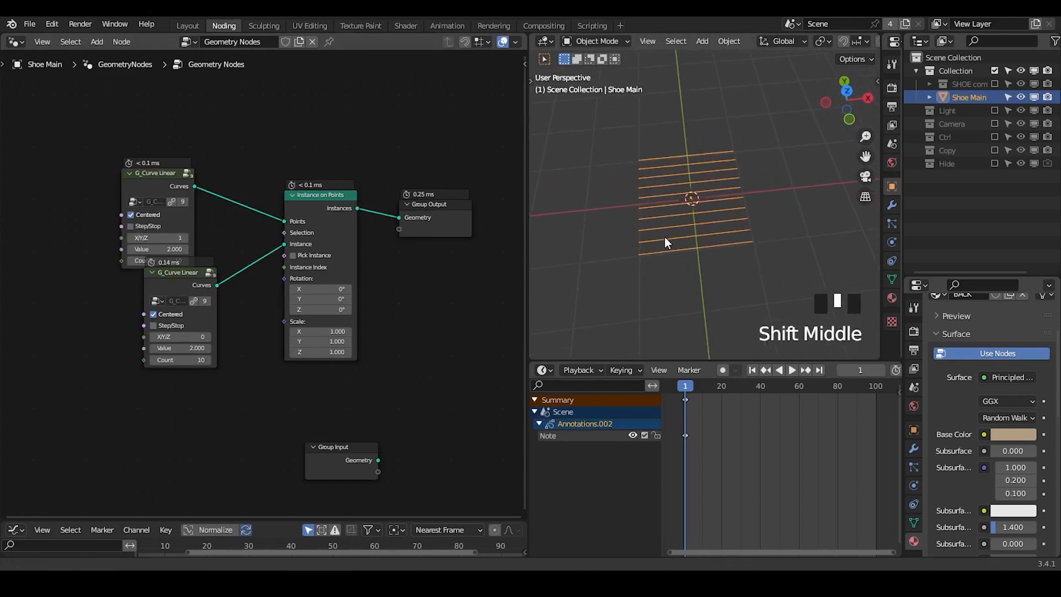
# - Move the Group Output node farther right and lift the upper G_Curve Linear clear of its duplicate
pyautogui.keyDown('shift'); pyautogui.moveTo(413, 237); pyautogui.dragTo(344, 219, button='middle'); pyautogui.keyUp('shift')
pyautogui.moveTo(368, 212); pyautogui.dragTo(395, 203)
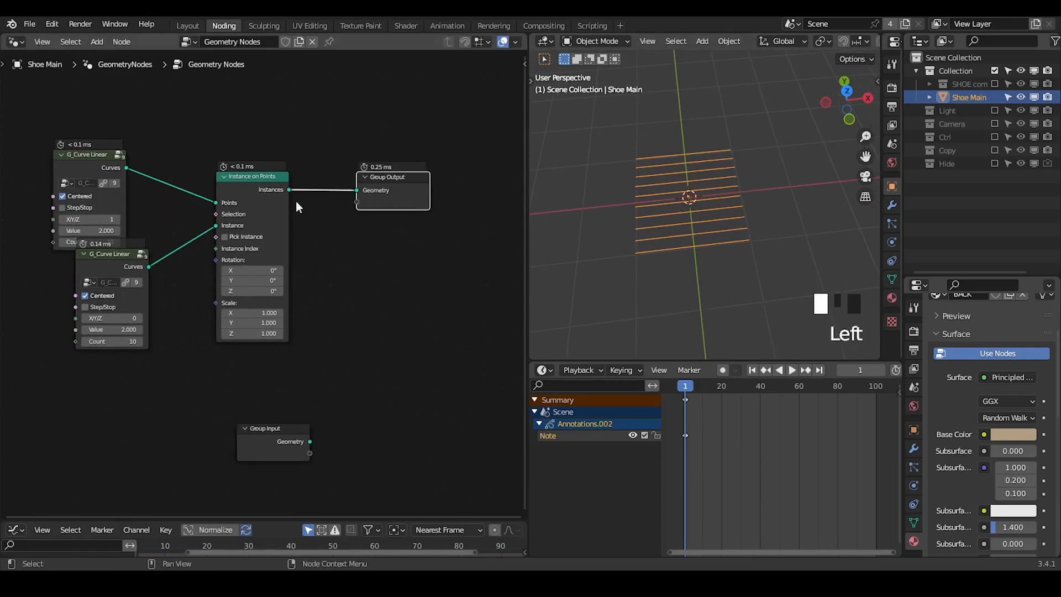
pyautogui.moveTo(80, 166); pyautogui.dragTo(110, 148)
# - Annotate the line grid with 0,0 at its centre and 1,1 and -1,-1 at opposite corners, and trace two of its edges
pyautogui.keyDown('ctrl'); pyautogui.moveTo(666, 240); pyautogui.dragTo(669, 204, button='middle'); pyautogui.keyUp('ctrl')
pyautogui.moveTo(662, 206); pyautogui.dragTo(688, 203)
pyautogui.moveTo(755, 113); pyautogui.dragTo(754, 131)
pyautogui.moveTo(763, 123); pyautogui.dragTo(764, 131)
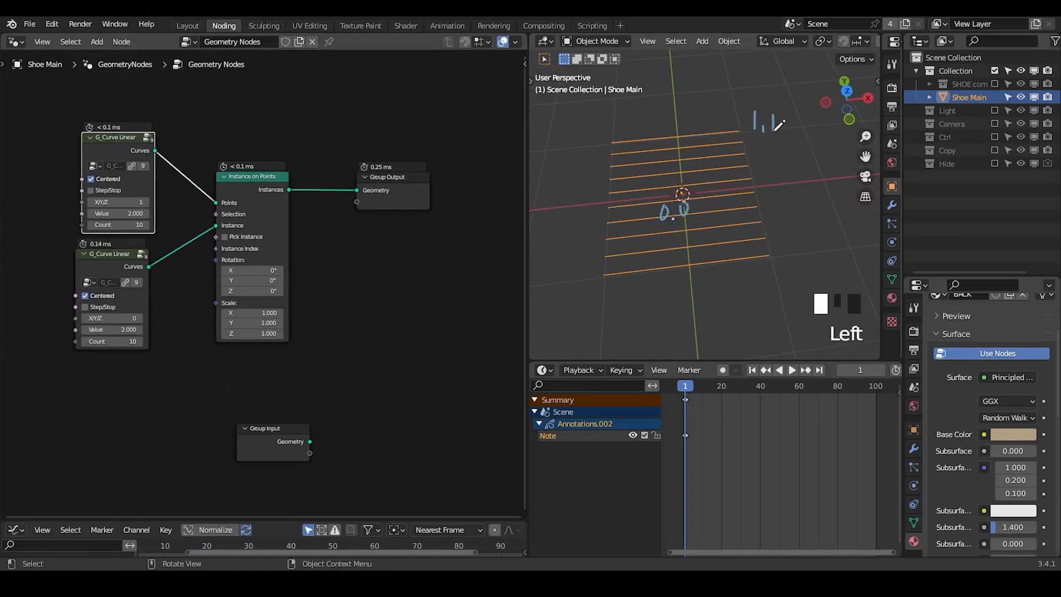
pyautogui.moveTo(691, 235)
pyautogui.keyDown('shift'); pyautogui.mouseDown(button='middle')
pyautogui.moveTo(704, 222)
pyautogui.moveTo(689, 224)
pyautogui.mouseUp(button='middle'); pyautogui.keyUp('shift')
pyautogui.moveTo(583, 273); pyautogui.dragTo(607, 291)
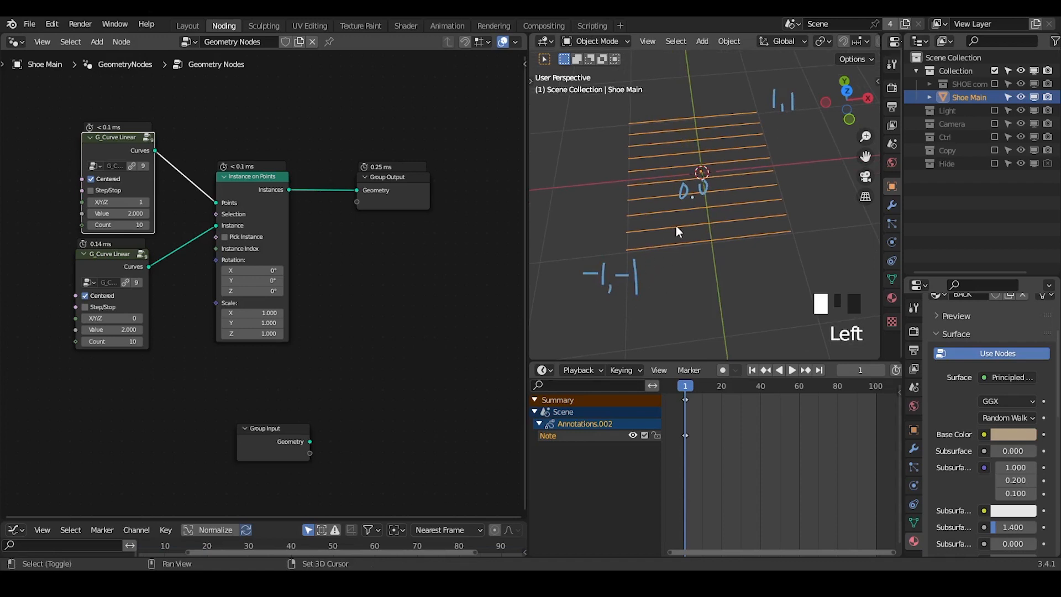
pyautogui.moveTo(675, 225)
pyautogui.keyDown('shift'); pyautogui.mouseDown(button='middle')
pyautogui.moveTo(667, 248)
pyautogui.moveTo(639, 166)
pyautogui.mouseUp(button='middle'); pyautogui.keyUp('shift')
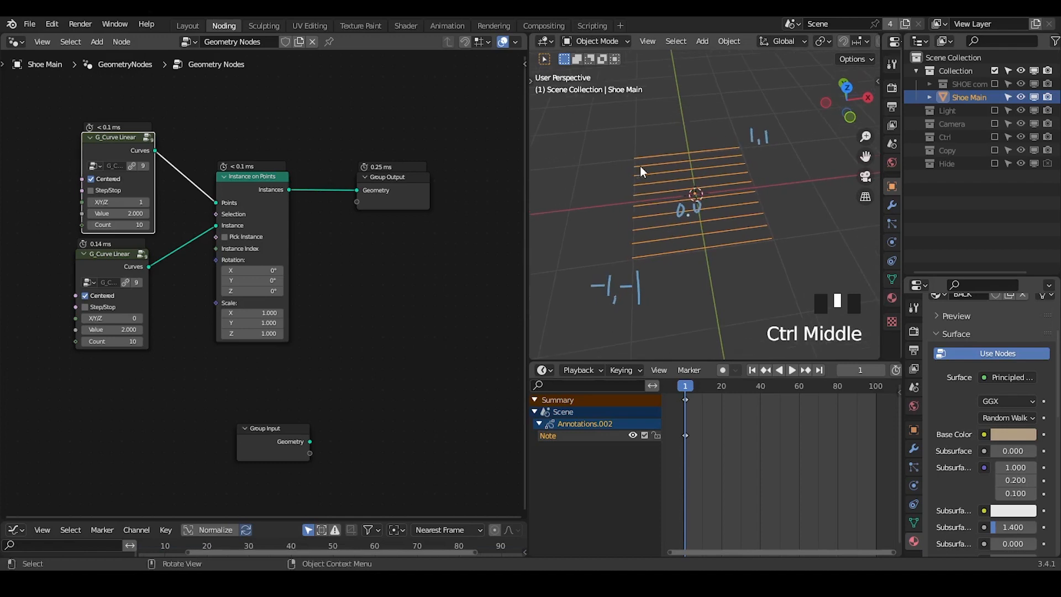
pyautogui.moveTo(629, 155)
pyautogui.mouseDown()
pyautogui.moveTo(632, 269)
pyautogui.moveTo(777, 249)
pyautogui.mouseUp()
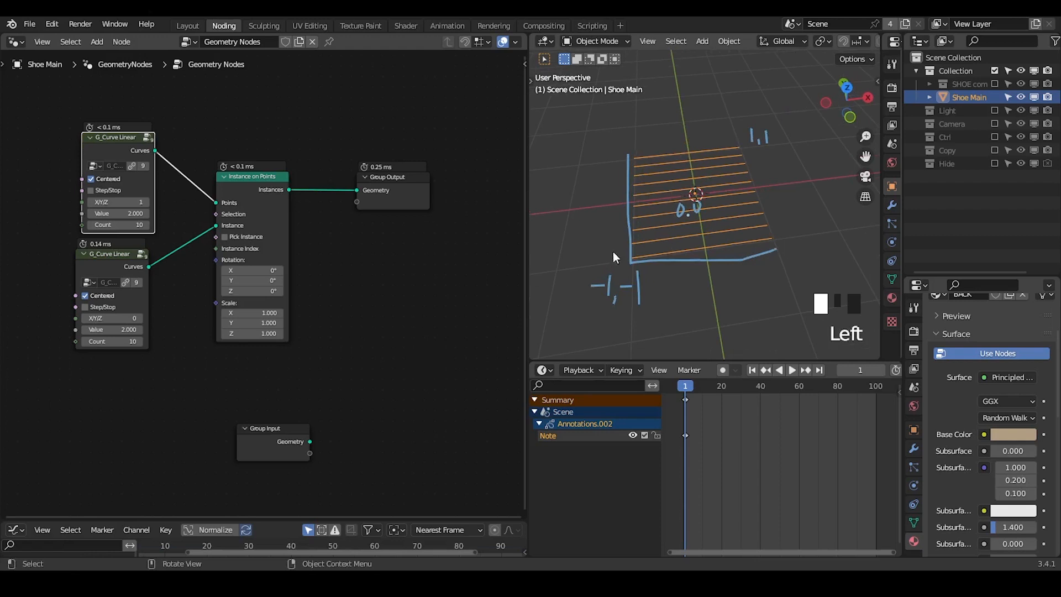
# - Insert a Realize Instances node between Instance on Points and Group Output
pyautogui.moveTo(307, 247); pyautogui.dragTo(263, 235, button='middle')
pyautogui.moveTo(342, 187); pyautogui.dragTo(409, 183)
pyautogui.hotkey('ctrl', 'a')
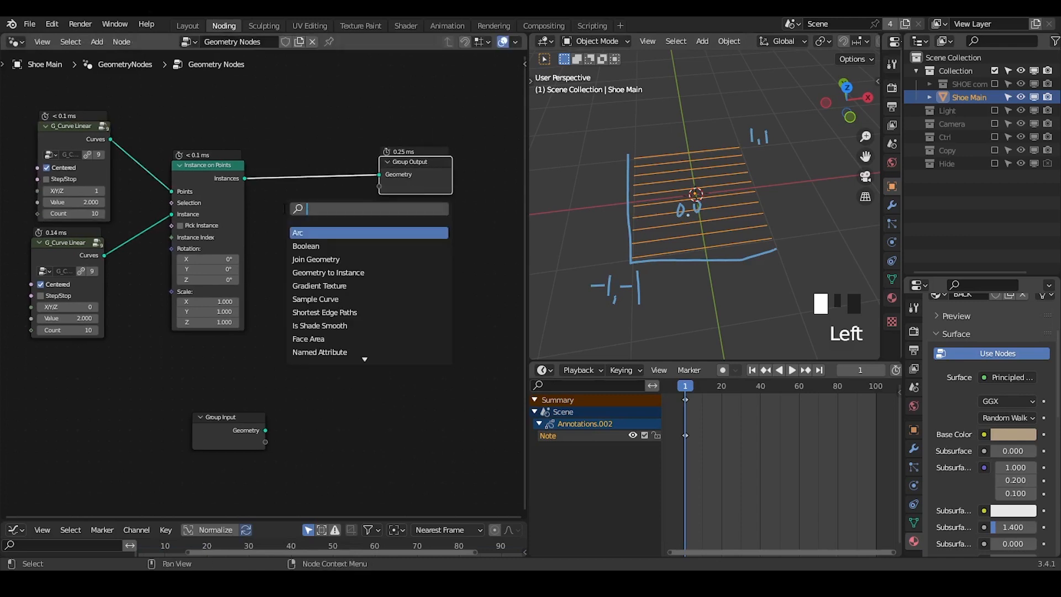
pyautogui.write('realize')
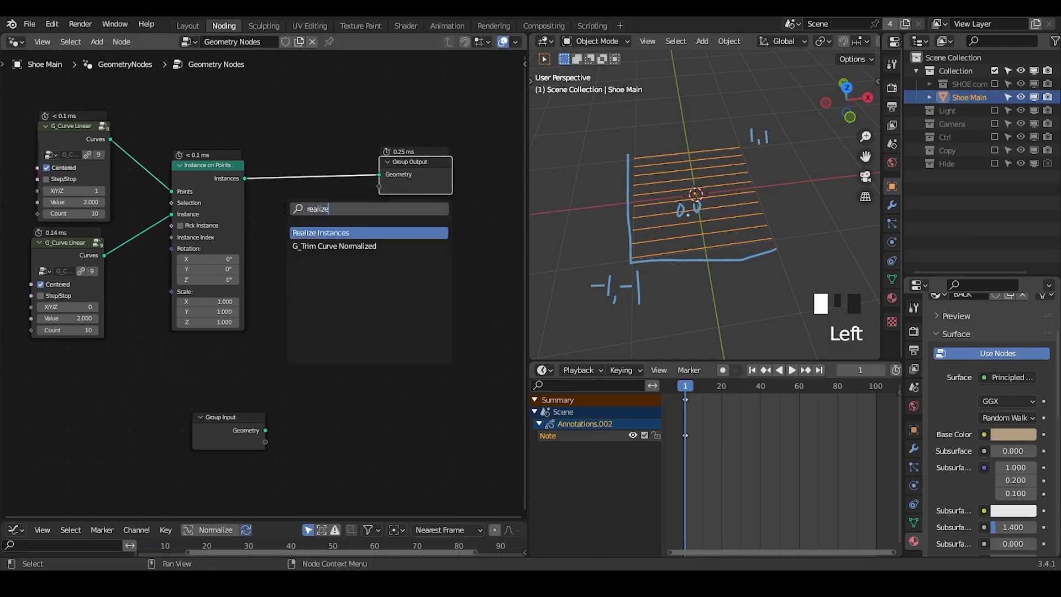
pyautogui.press('Return')
pyautogui.click(259, 169)
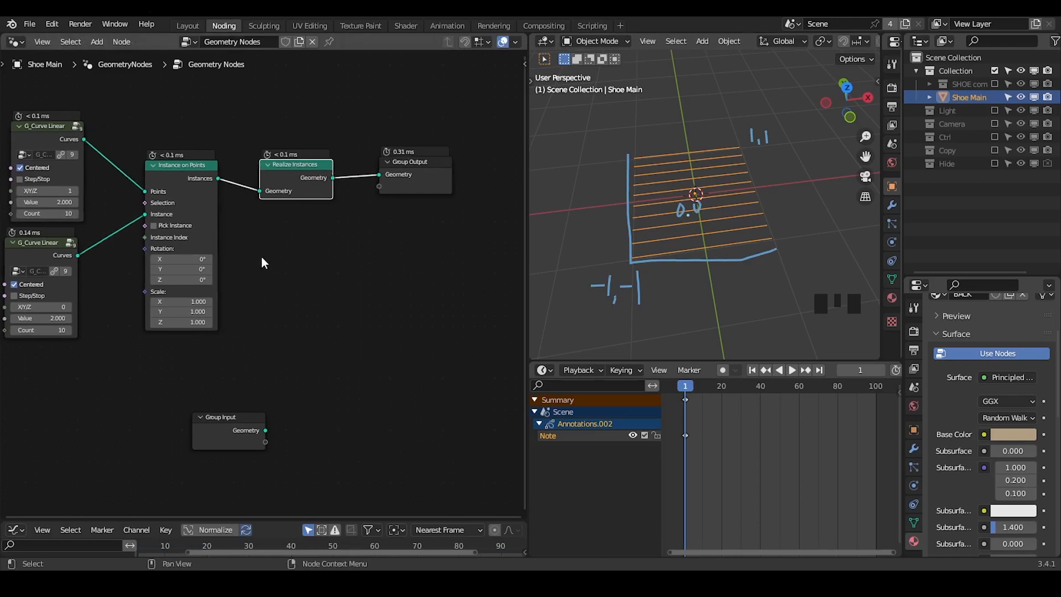
# - Set Count to 25 on the upper G_Curve Linear and 22 on the lower one, and erase the viewport annotations
pyautogui.moveTo(260, 256); pyautogui.dragTo(300, 252, button='middle')
pyautogui.moveTo(95, 254); pyautogui.dragTo(109, 253)
pyautogui.moveTo(68, 222); pyautogui.dragTo(186, 196, button='middle')
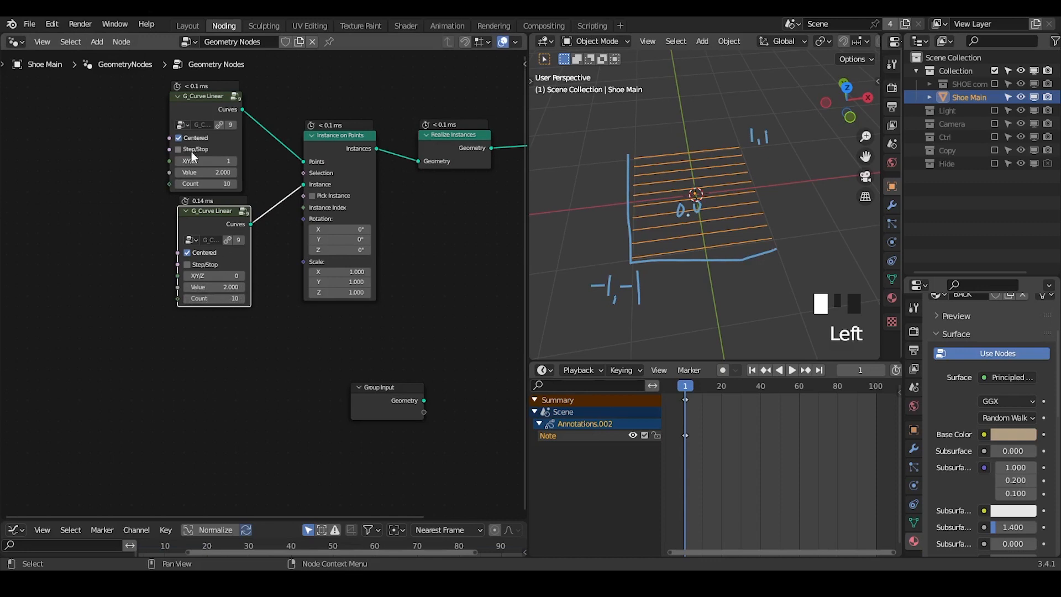
pyautogui.moveTo(206, 184)
pyautogui.keyDown('shift'); pyautogui.mouseDown()
pyautogui.moveTo(227, 184)
pyautogui.moveTo(207, 184)
pyautogui.moveTo(218, 184)
pyautogui.mouseUp(); pyautogui.keyUp('shift')
pyautogui.moveTo(214, 299); pyautogui.dragTo(221, 298)
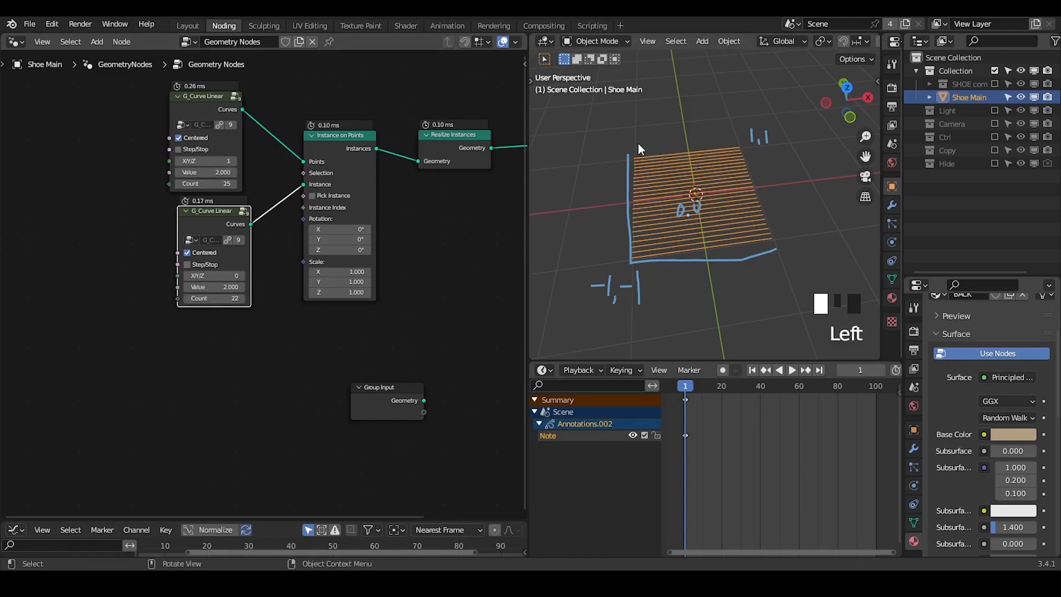
pyautogui.moveTo(725, 156)
pyautogui.mouseDown(button='right')
pyautogui.moveTo(611, 280)
pyautogui.moveTo(639, 237)
pyautogui.moveTo(773, 227)
pyautogui.mouseUp(button='right')
# - Move the Group Output farther right and add an unconnected G_UV Deformer group node below the Realize Instances link
pyautogui.moveTo(434, 227); pyautogui.dragTo(165, 238, button='middle')
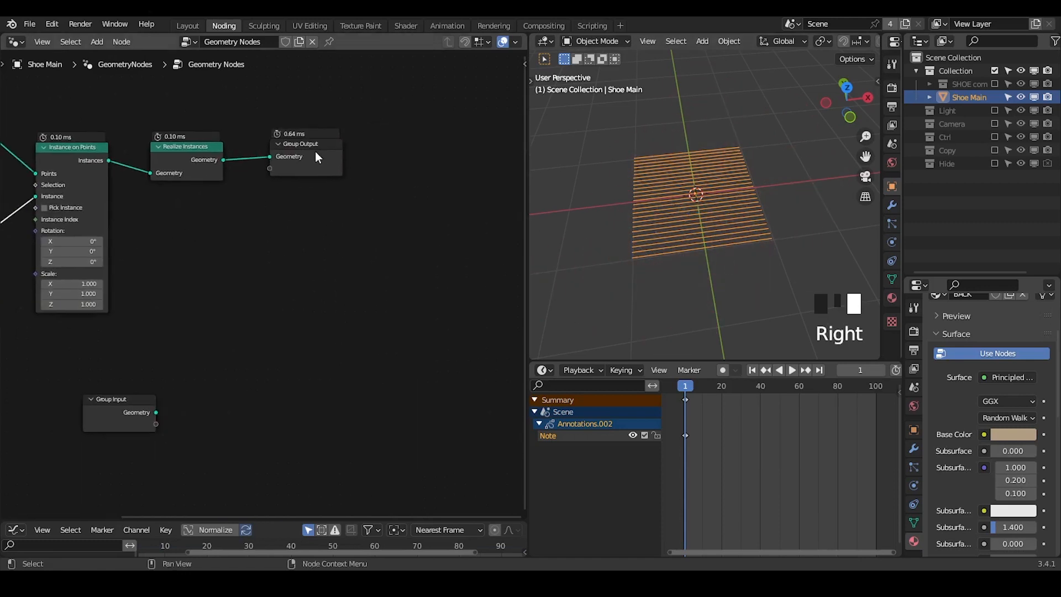
pyautogui.moveTo(315, 152); pyautogui.dragTo(405, 151)
pyautogui.moveTo(302, 212); pyautogui.dragTo(331, 209, button='middle')
pyautogui.hotkey('shift', 'a')
pyautogui.write('uv de')
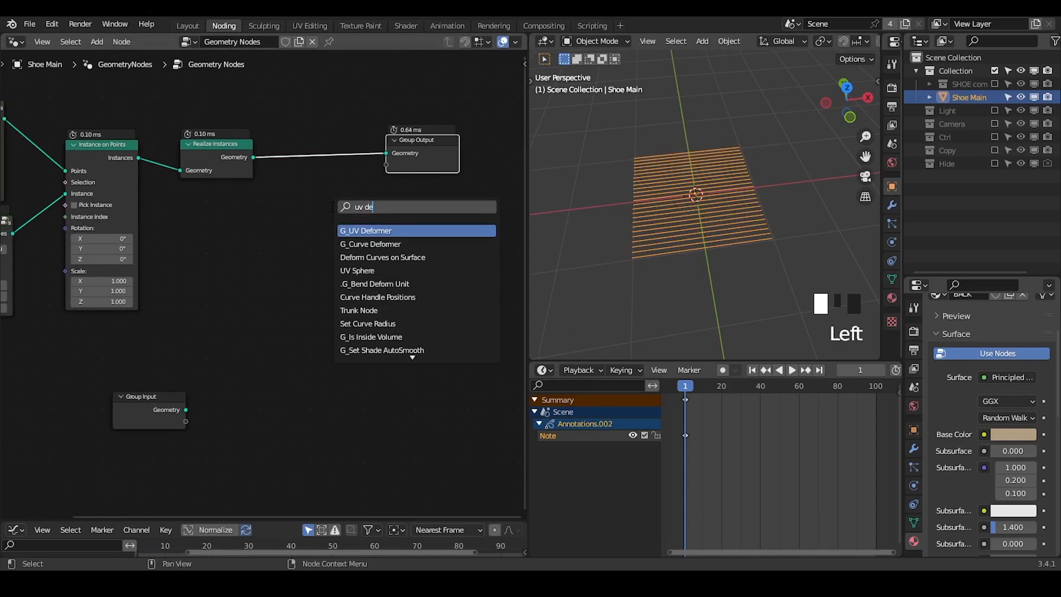
pyautogui.press('Return')
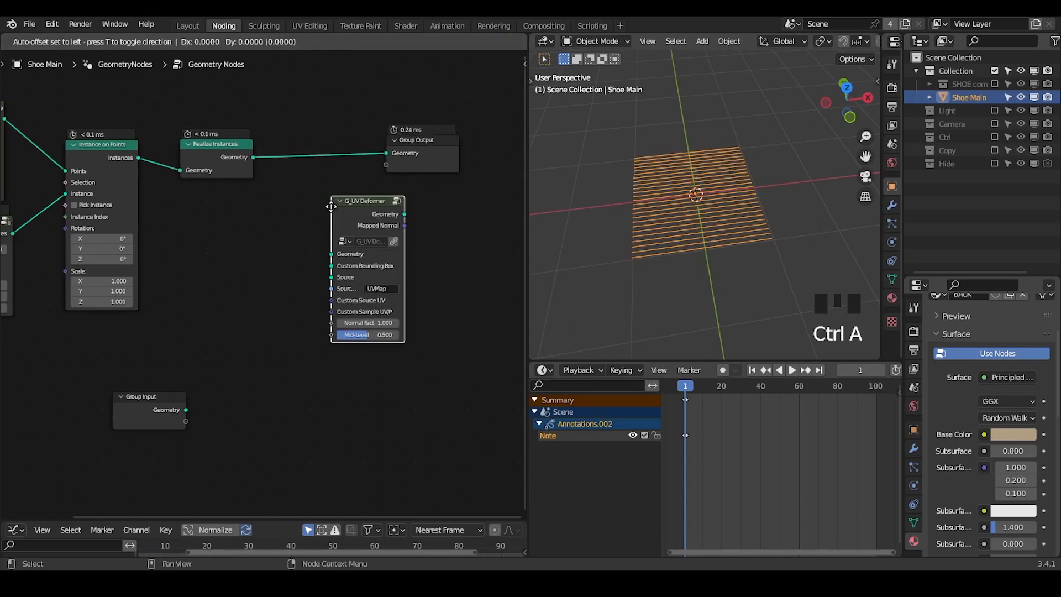
pyautogui.click(302, 199)
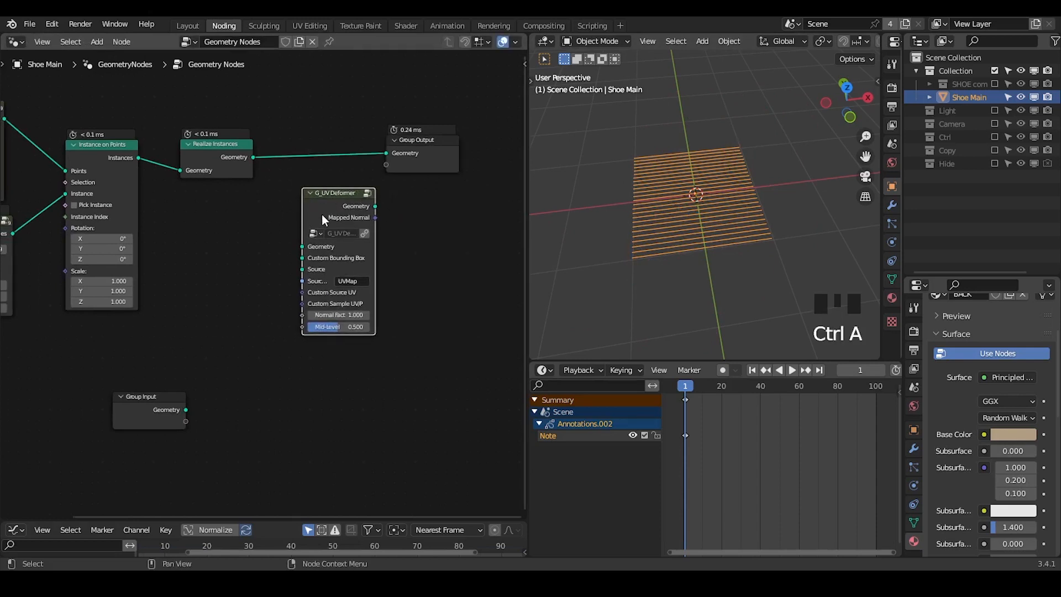
# - Add an unconnected Sample UV Surface node beside the G_UV Deformer
pyautogui.moveTo(322, 219); pyautogui.dragTo(275, 203, button='middle')
pyautogui.hotkey('shift', 'a')
pyautogui.write('sampl')
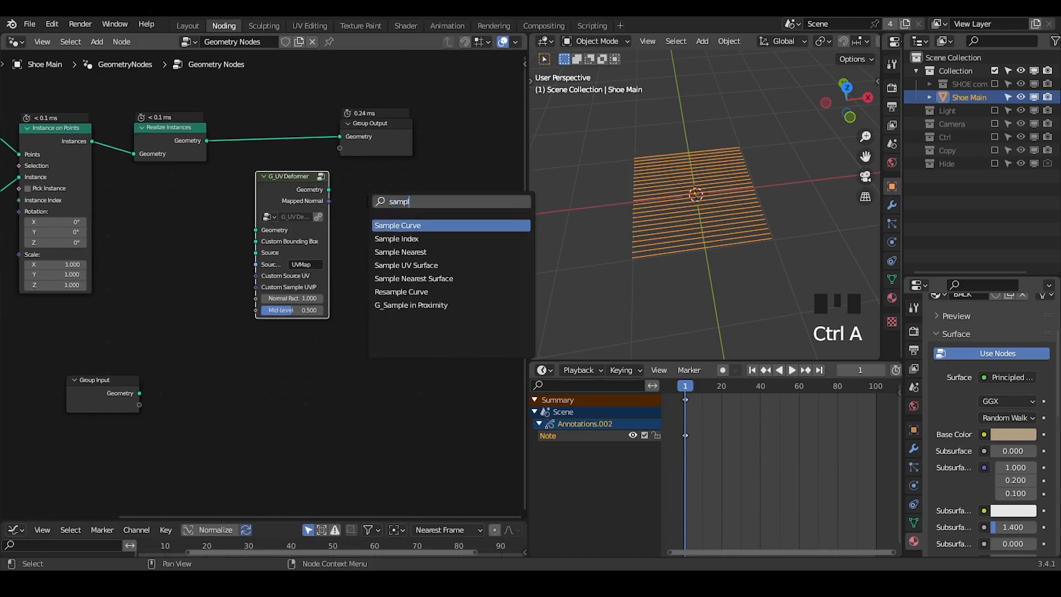
pyautogui.write('e u')
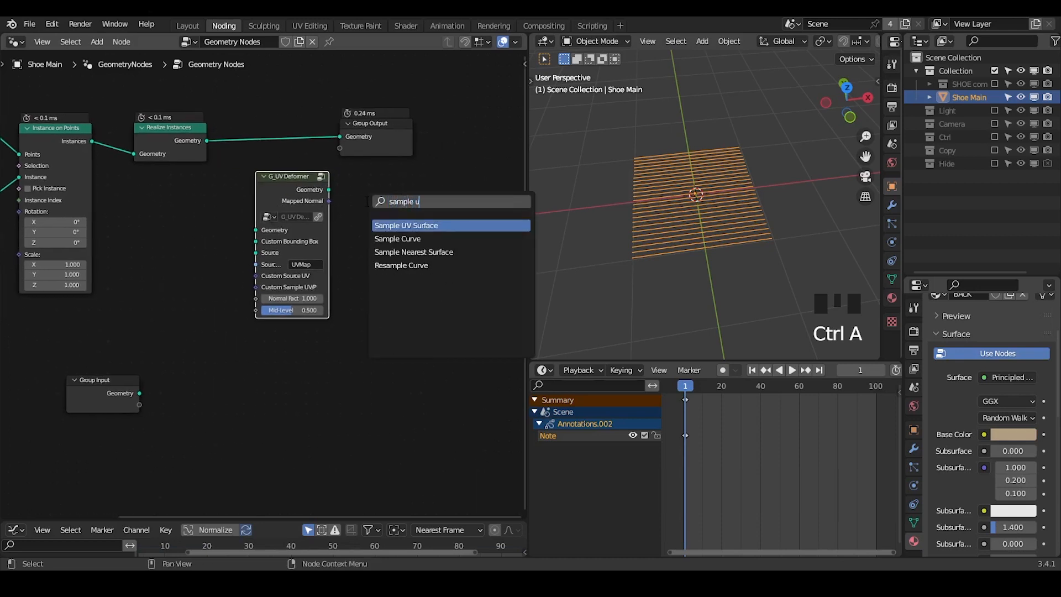
pyautogui.press('Return')
pyautogui.click(394, 208)
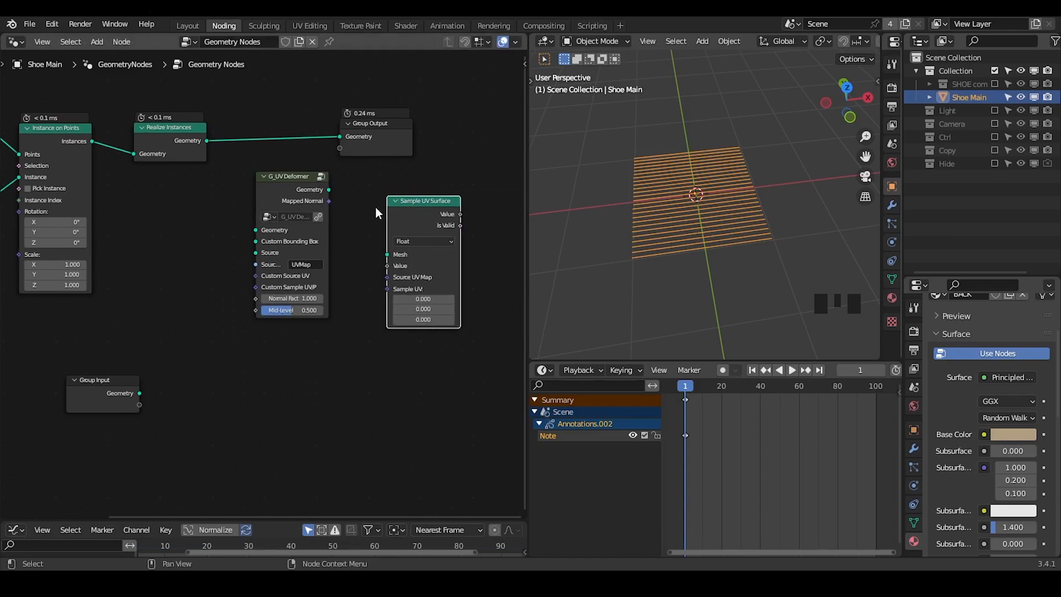
# - Move Group Input up beside Instance on Points, and insert G_UV Deformer into the link between Realize Instances and Group Output
pyautogui.moveTo(293, 195); pyautogui.dragTo(319, 175, button='middle')
pyautogui.moveTo(123, 366); pyautogui.dragTo(184, 223)
pyautogui.moveTo(305, 179); pyautogui.dragTo(275, 123)
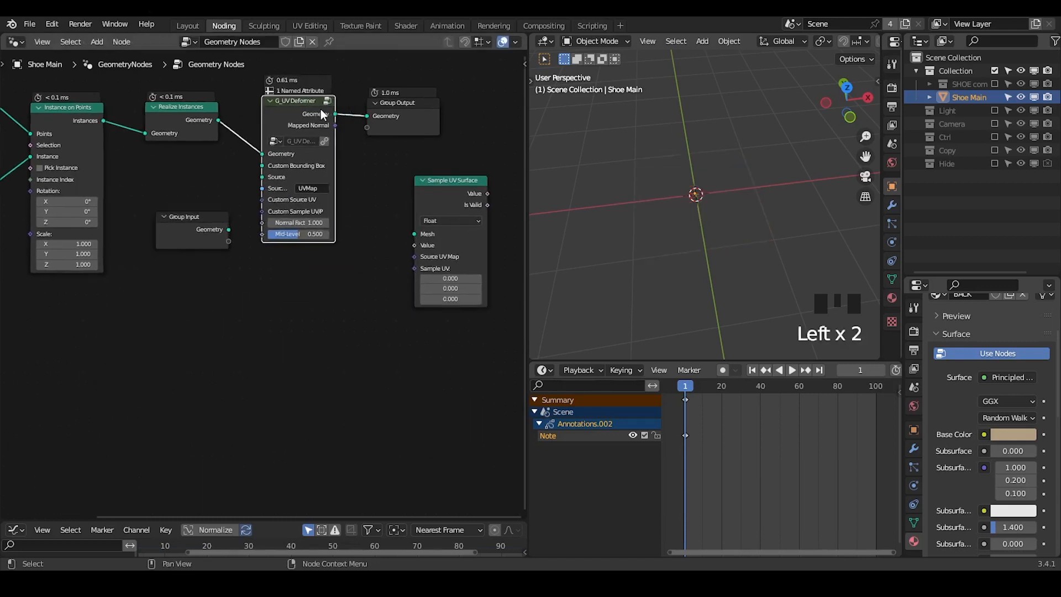
pyautogui.click(369, 86)
pyautogui.moveTo(369, 84); pyautogui.dragTo(321, 119)
pyautogui.click(271, 158)
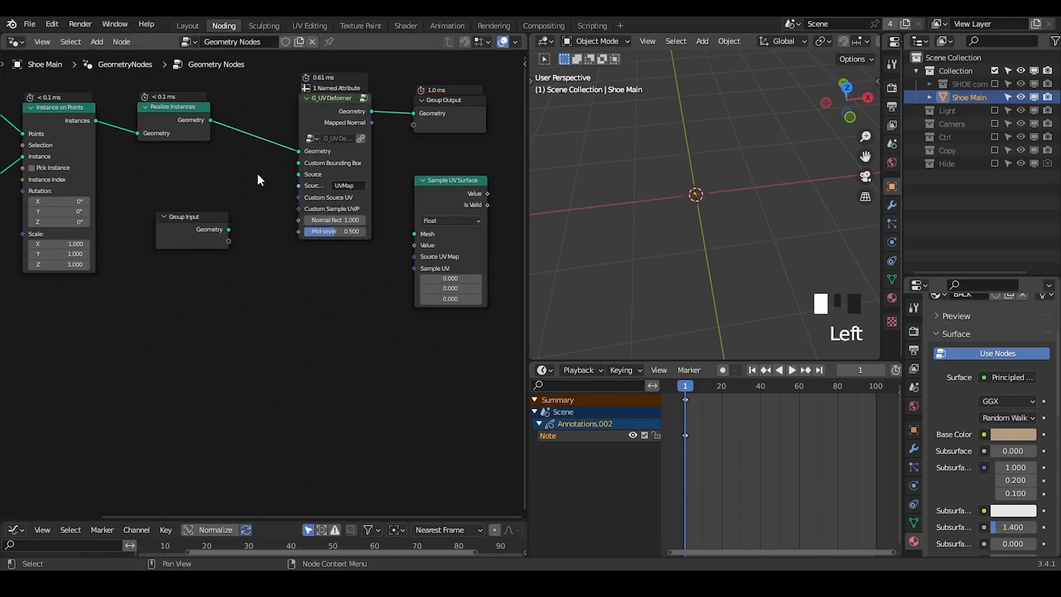
pyautogui.moveTo(225, 156); pyautogui.dragTo(236, 173, button='middle')
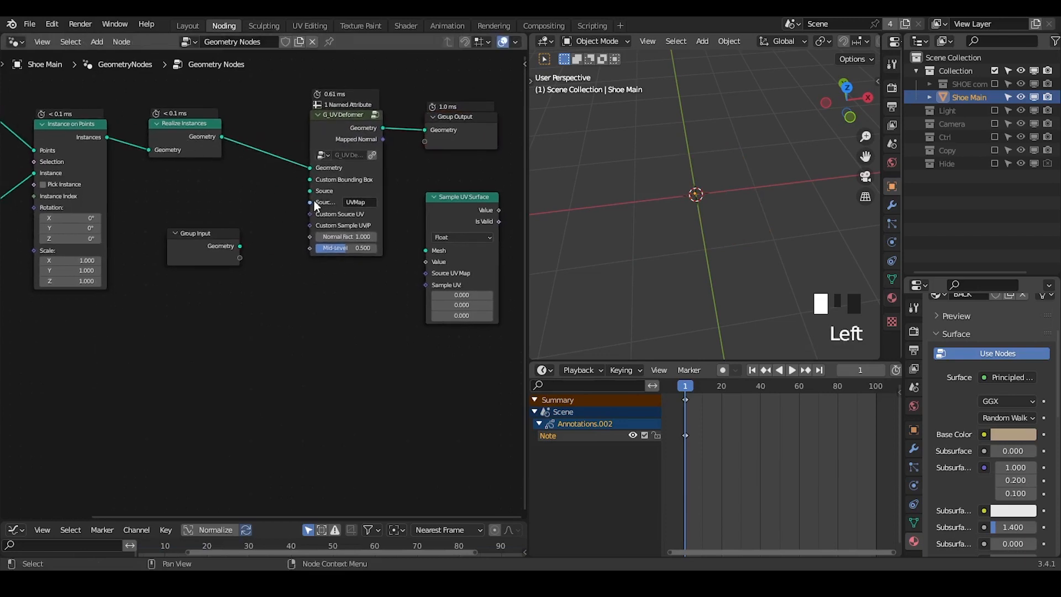
# - Connect the Group Input's Geometry to the G_UV Deformer's Source, and shift the deformer node slightly left
pyautogui.moveTo(218, 247); pyautogui.dragTo(308, 191)
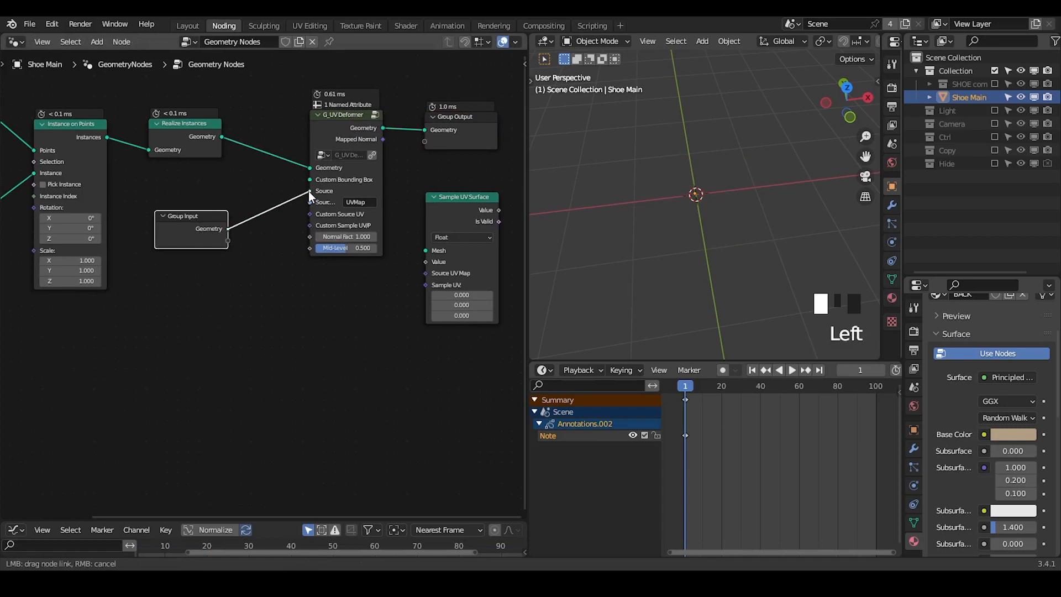
pyautogui.moveTo(308, 191); pyautogui.dragTo(309, 191)
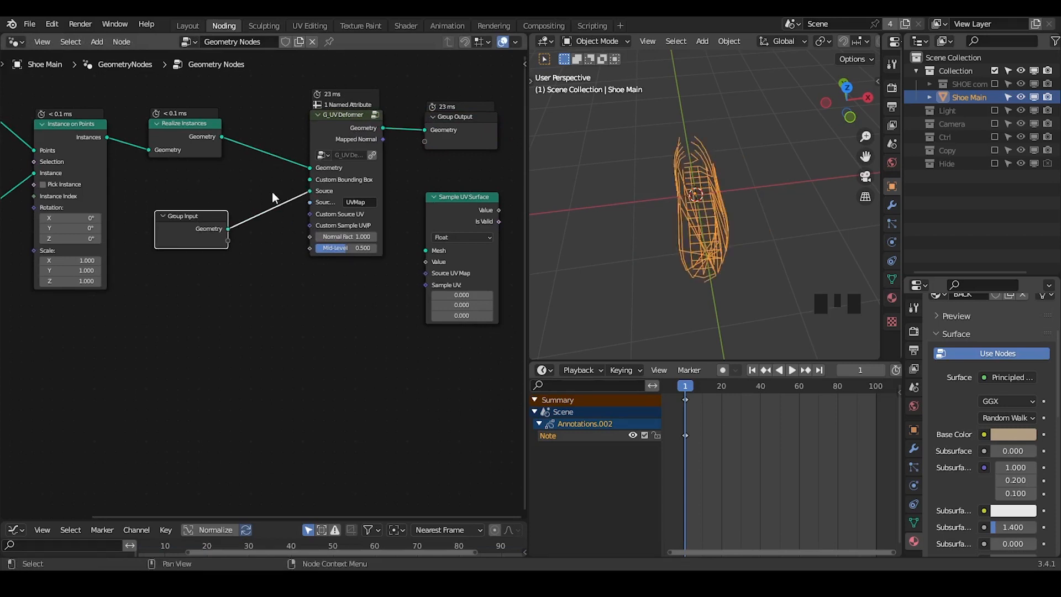
pyautogui.moveTo(734, 241)
pyautogui.mouseDown(button='middle')
pyautogui.moveTo(626, 191)
pyautogui.moveTo(656, 197)
pyautogui.moveTo(680, 242)
pyautogui.moveTo(681, 198)
pyautogui.moveTo(720, 250)
pyautogui.moveTo(705, 189)
pyautogui.moveTo(728, 243)
pyautogui.mouseUp(button='middle')
pyautogui.click(321, 134)
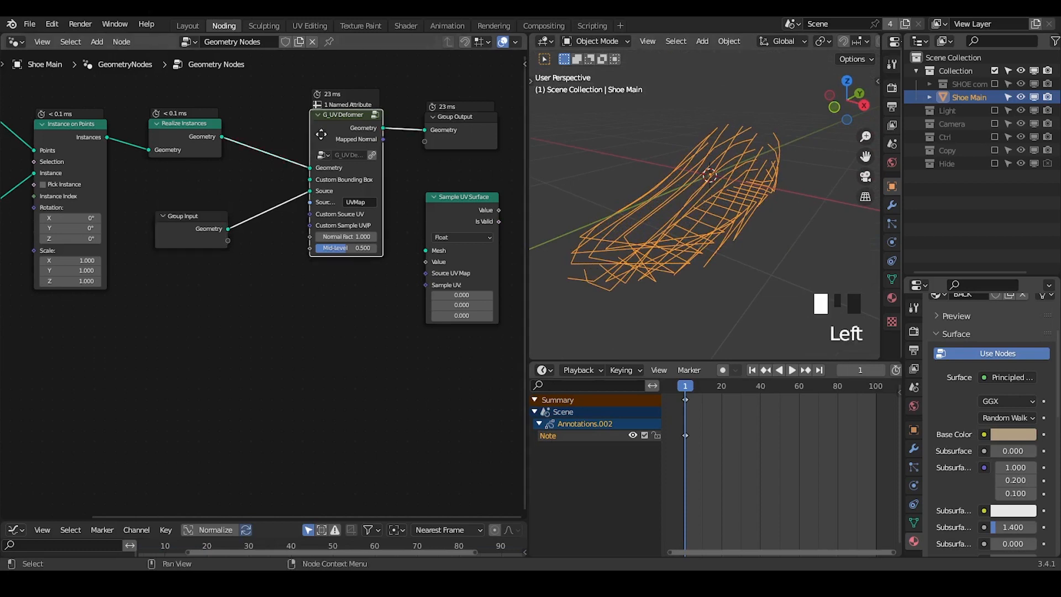
pyautogui.moveTo(321, 134); pyautogui.dragTo(302, 134)
pyautogui.moveTo(772, 181); pyautogui.dragTo(684, 138, button='middle')
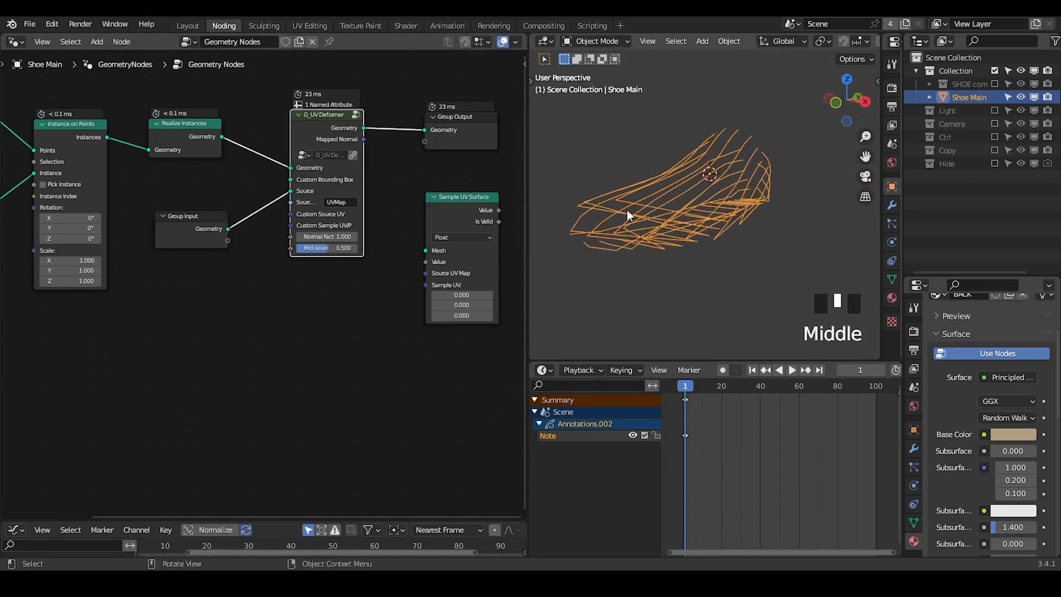
# - Delete the unconnected Sample UV Surface node, and set the two G_Curve Linear counts to 136 and 74
pyautogui.click(466, 198)
pyautogui.press('x')
pyautogui.moveTo(293, 257); pyautogui.dragTo(432, 285, button='middle')
pyautogui.moveTo(107, 183); pyautogui.dragTo(170, 195)
pyautogui.moveTo(83, 227); pyautogui.dragTo(105, 218)
pyautogui.moveTo(96, 305); pyautogui.dragTo(138, 306)
pyautogui.keyDown('ctrl'); pyautogui.scroll(-10, 327, 268); pyautogui.keyUp('ctrl')
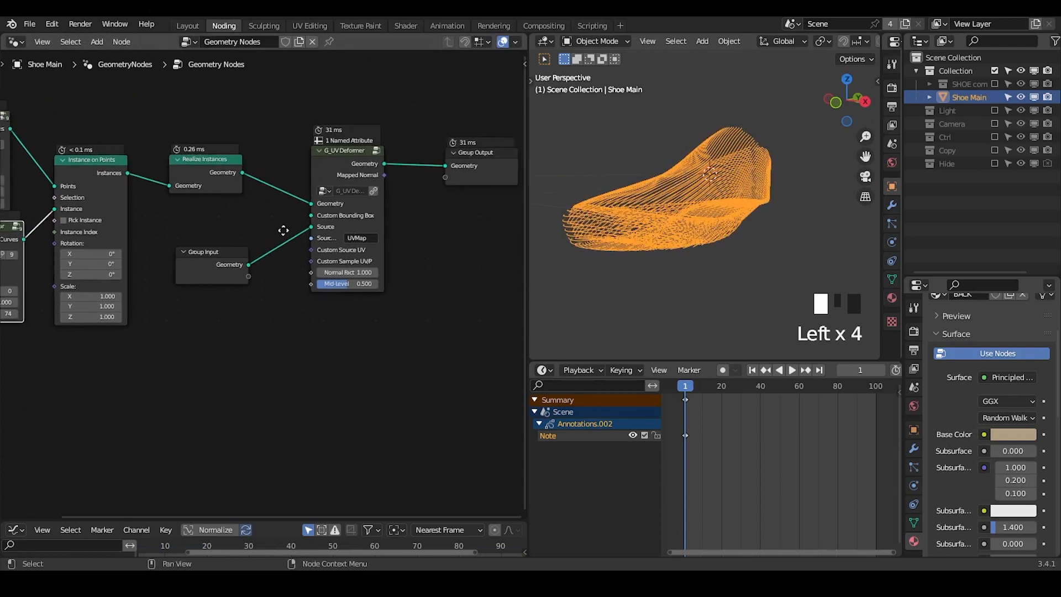
# - Move Group Output farther right and insert a G_Bevel Curve node between G_UV Deformer and Group Output
pyautogui.moveTo(351, 182); pyautogui.dragTo(405, 188)
pyautogui.hotkey('ctrl', 'a')
pyautogui.write('bev')
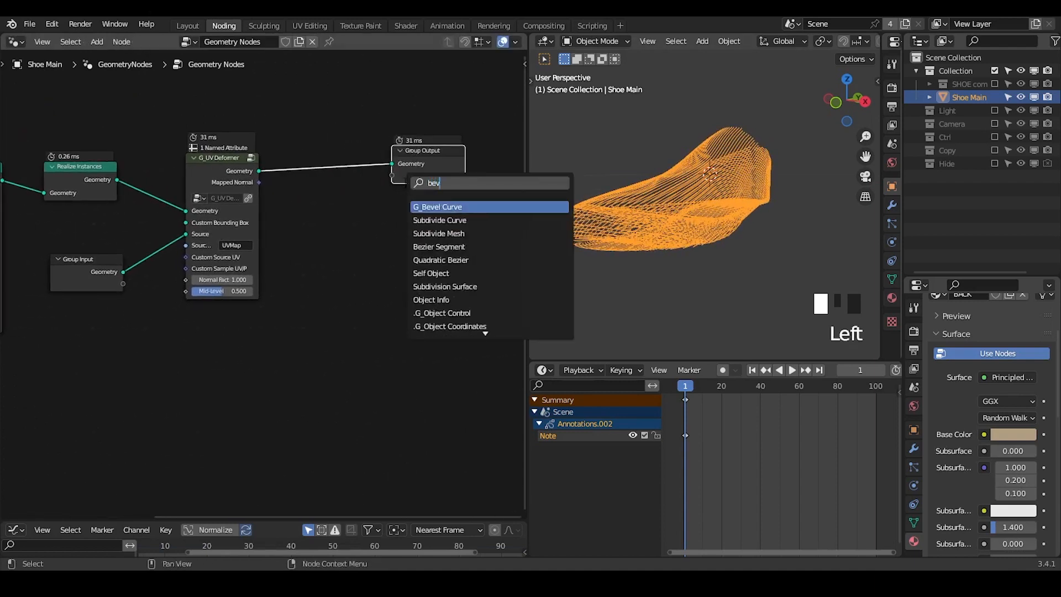
pyautogui.press('Return')
pyautogui.click(404, 182)
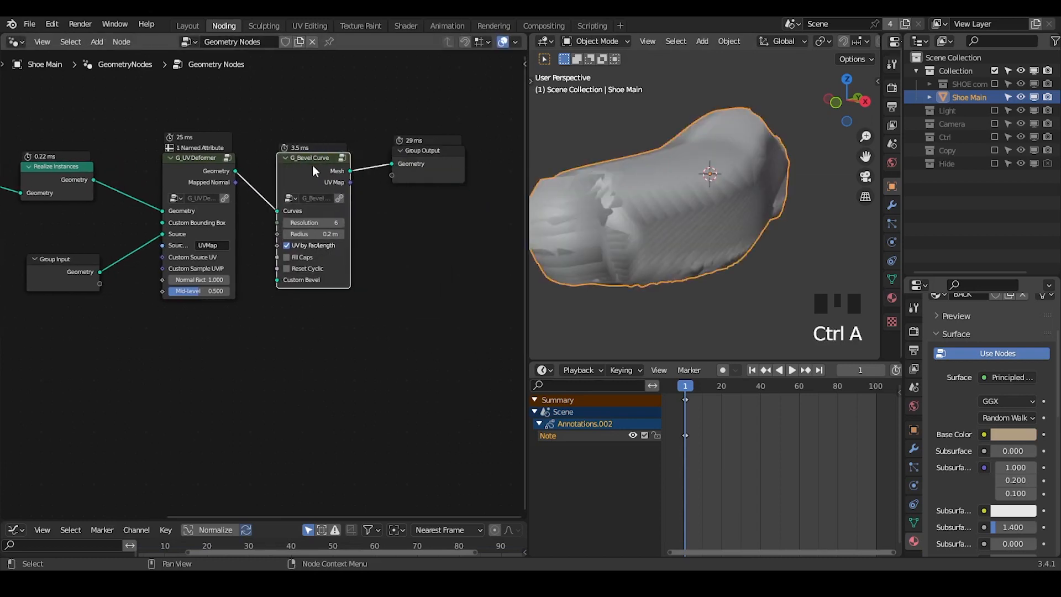
# - Space the G_Bevel Curve node away from the G_UV Deformer, and lower its radius to 0.06 m
pyautogui.moveTo(313, 165)
pyautogui.mouseDown()
pyautogui.moveTo(340, 155)
pyautogui.moveTo(320, 174)
pyautogui.mouseUp()
pyautogui.moveTo(344, 172); pyautogui.dragTo(373, 160)
pyautogui.click(355, 170)
pyautogui.keyDown('shift'); pyautogui.moveTo(394, 226); pyautogui.dragTo(368, 226); pyautogui.keyUp('shift')
# - Add an unconnected G_Value Precision node below the link between G_UV Deformer and G_Bevel Curve
pyautogui.moveTo(352, 271); pyautogui.dragTo(326, 265)
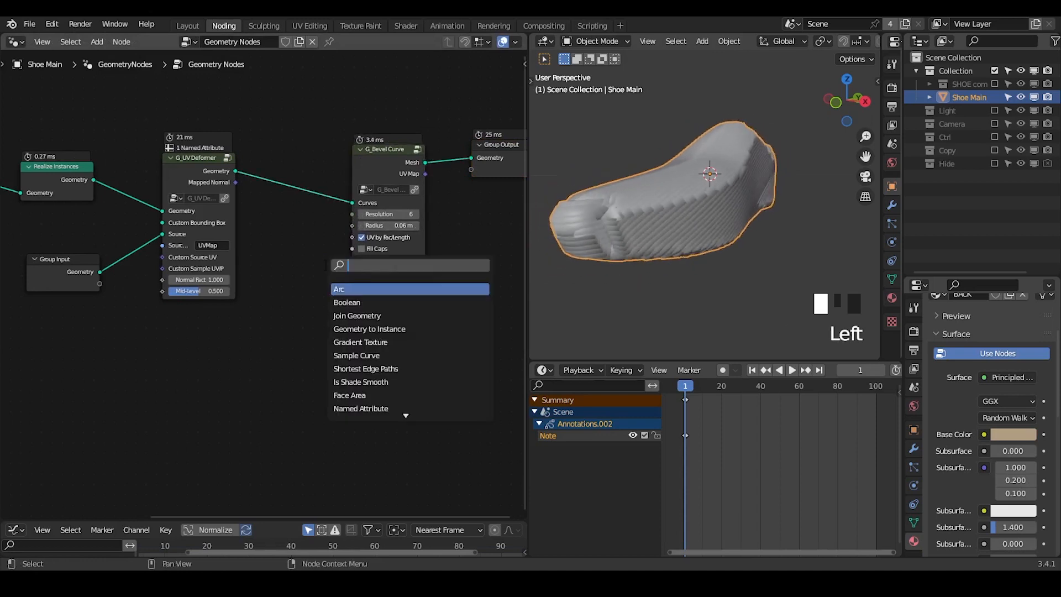
pyautogui.write('value pr')
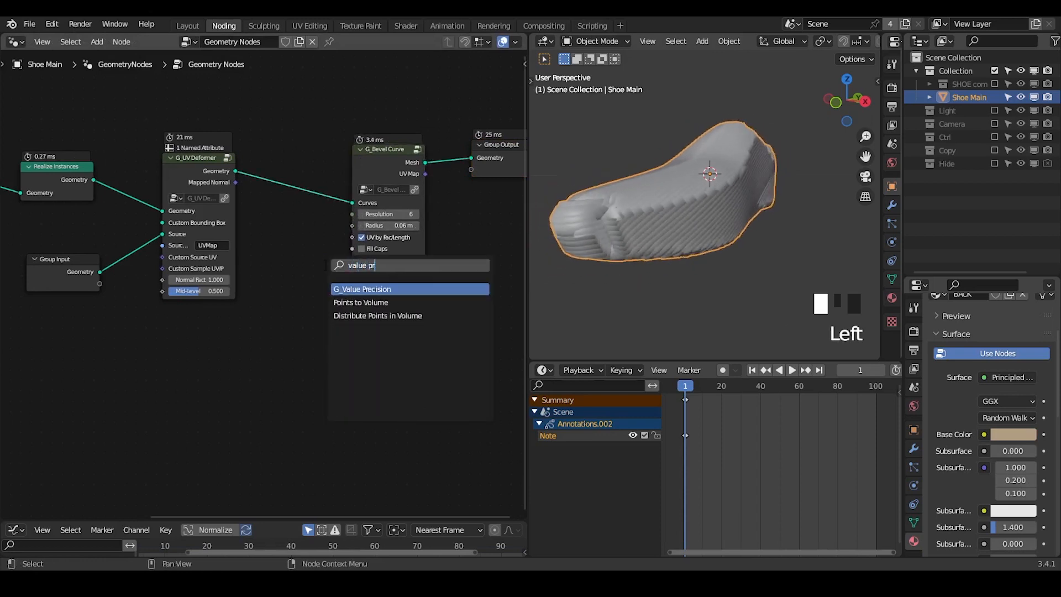
pyautogui.press('Return')
pyautogui.click(243, 287)
pyautogui.scroll(1, 289, 291)
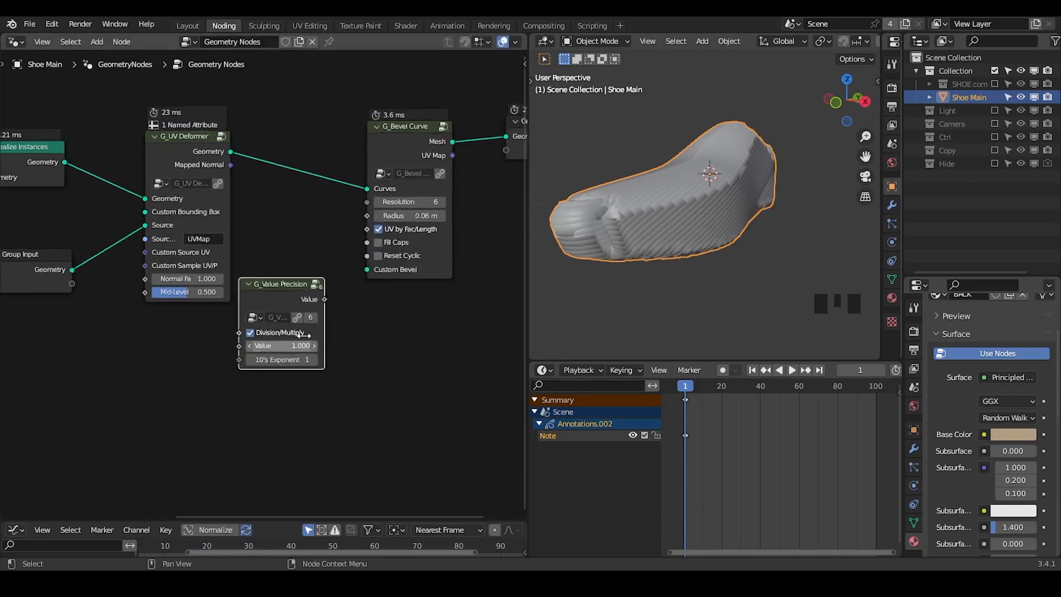
# - Handwrite 0.1 and 0.01 as annotations beside the G_Value Precision node, and set its 10's Exponent to 2
pyautogui.moveTo(274, 324); pyautogui.dragTo(233, 300, button='middle')
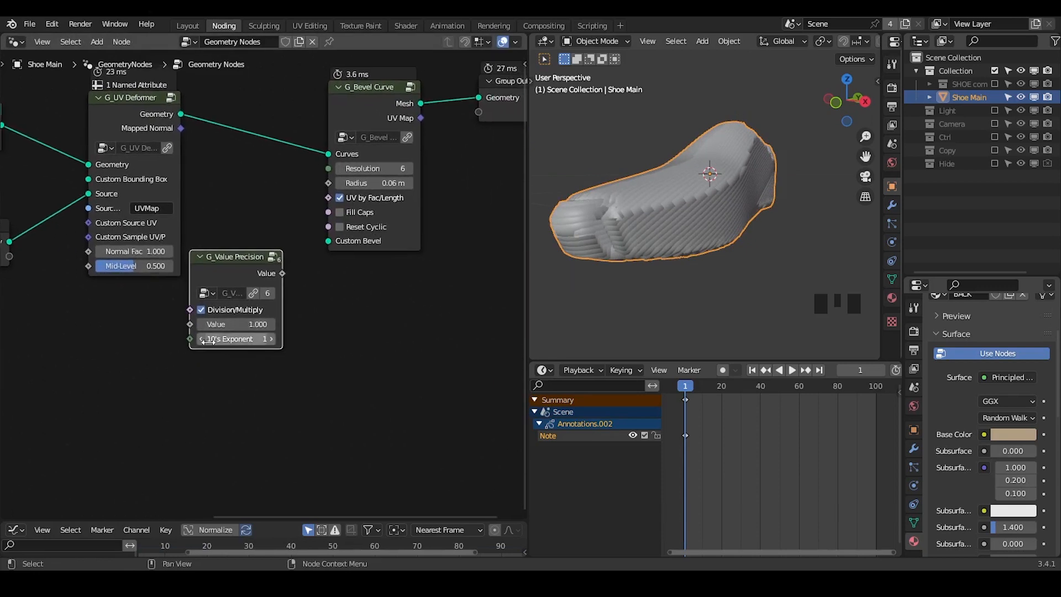
pyautogui.moveTo(304, 350); pyautogui.dragTo(253, 346, button='middle')
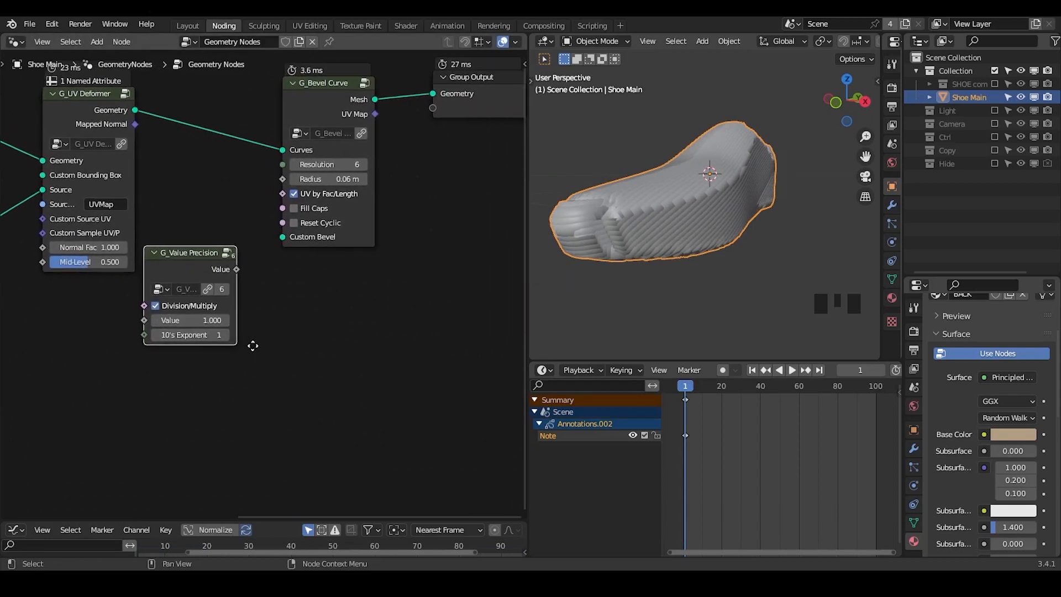
pyautogui.moveTo(286, 302)
pyautogui.mouseDown()
pyautogui.moveTo(339, 345)
pyautogui.moveTo(298, 354)
pyautogui.moveTo(346, 356)
pyautogui.moveTo(372, 401)
pyautogui.mouseUp()
pyautogui.click(221, 335)
pyautogui.click(316, 389)
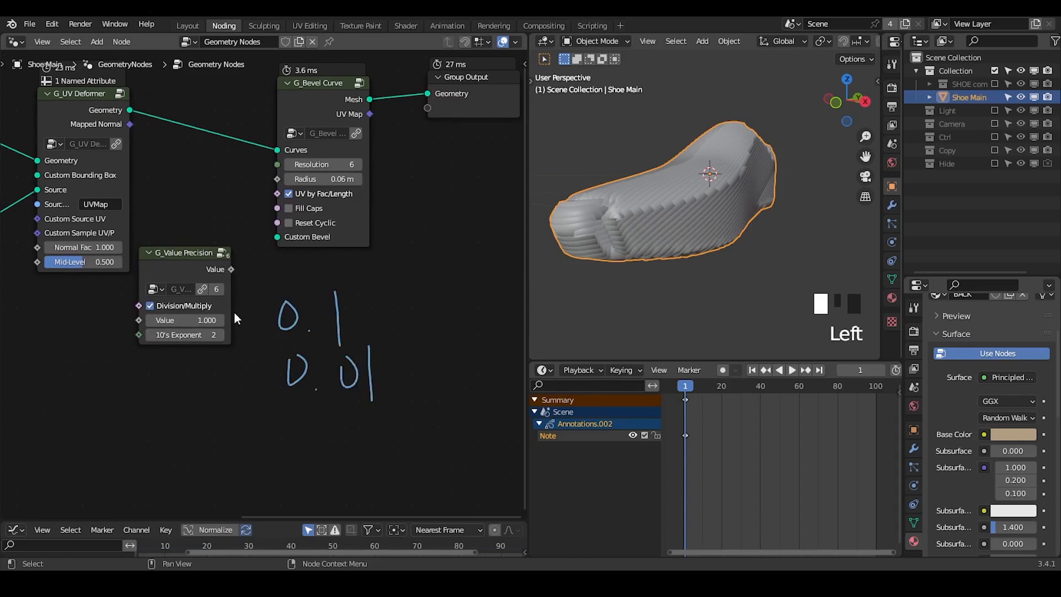
# - Connect the G_Value Precision output to the Radius of G_Bevel Curve, and nudge the precision node slightly right
pyautogui.moveTo(231, 270); pyautogui.dragTo(277, 179)
pyautogui.keyDown('shift'); pyautogui.moveTo(606, 216); pyautogui.dragTo(646, 249, button='middle'); pyautogui.keyUp('shift')
pyautogui.click(621, 164)
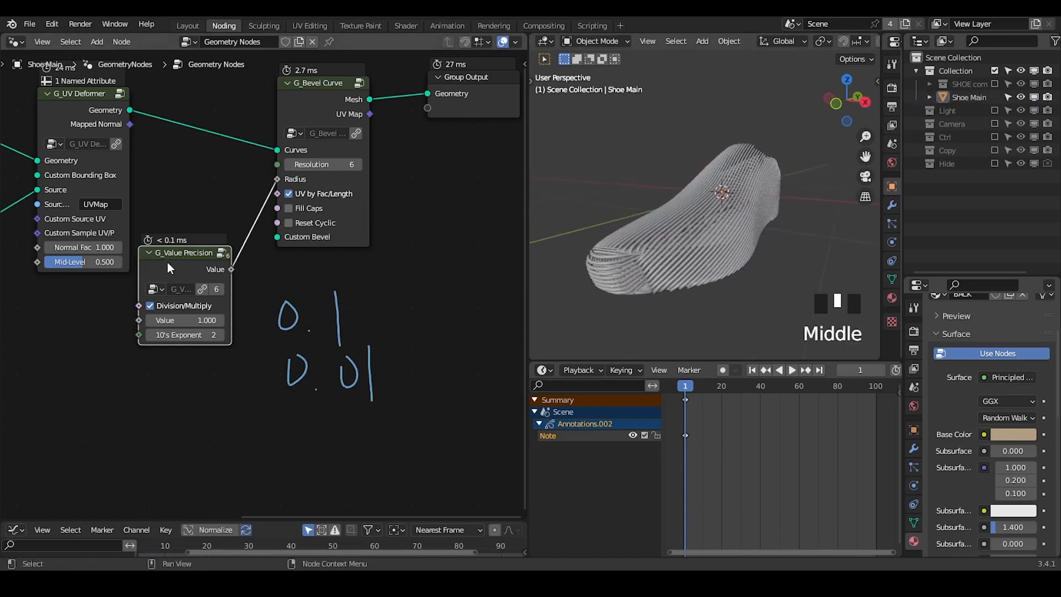
pyautogui.moveTo(170, 262); pyautogui.dragTo(179, 262)
# - Underline the handwritten 0.1 and 0.01 notes, erase all these annotations, and shift the G_Value Precision node slightly
pyautogui.moveTo(261, 410); pyautogui.dragTo(361, 410)
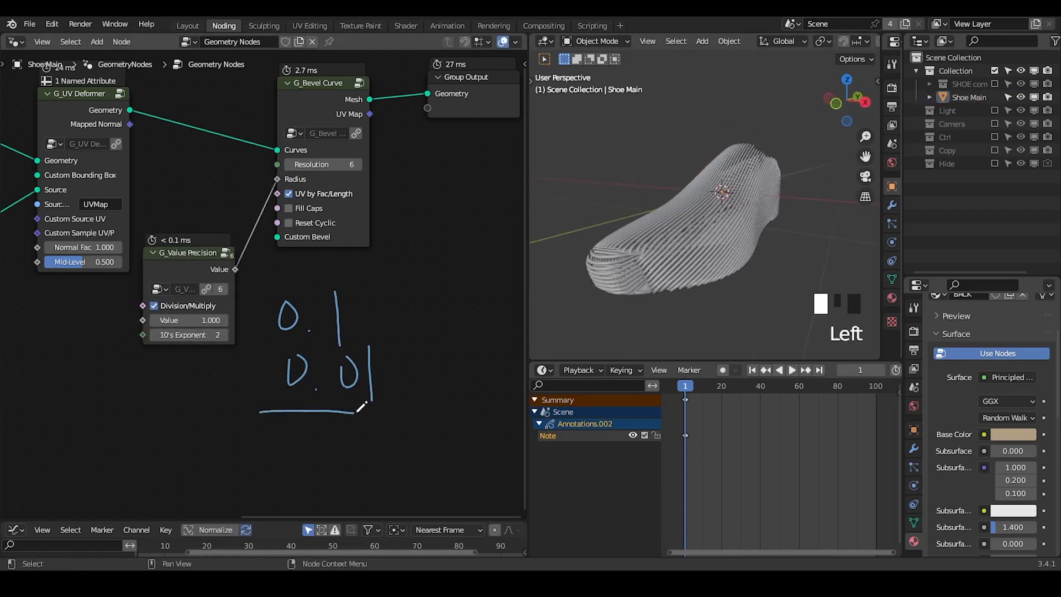
pyautogui.moveTo(369, 293)
pyautogui.mouseDown(button='right')
pyautogui.moveTo(289, 382)
pyautogui.moveTo(350, 259)
pyautogui.moveTo(341, 385)
pyautogui.moveTo(354, 411)
pyautogui.mouseUp(button='right')
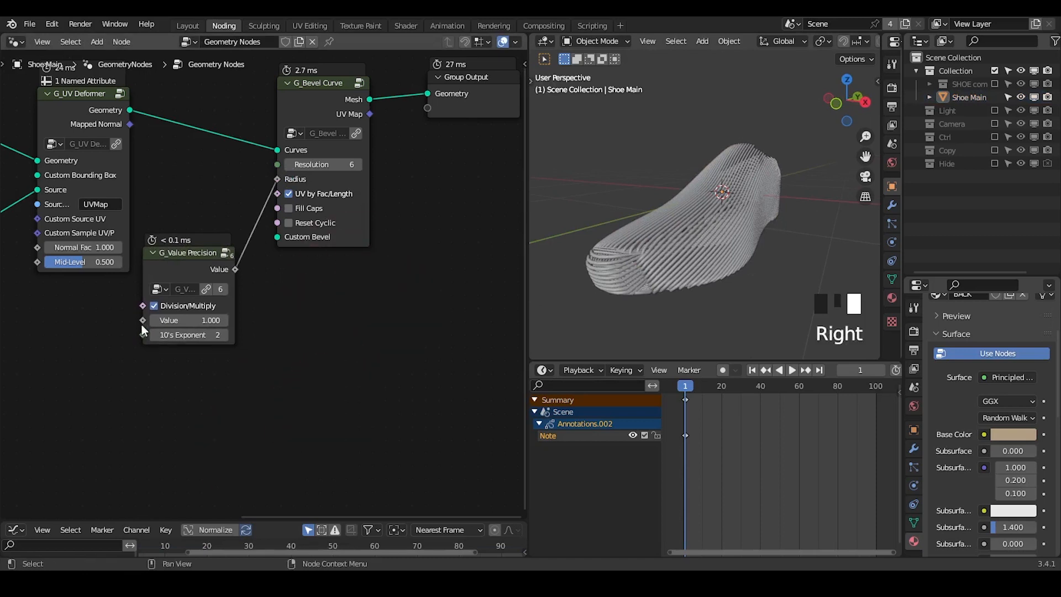
pyautogui.moveTo(199, 269); pyautogui.dragTo(209, 255)
# - Bring the whole node chain and the shoe's side into view, and save the file
pyautogui.moveTo(141, 347); pyautogui.dragTo(379, 337, button='middle')
pyautogui.scroll(-2, 315, 353)
pyautogui.scroll(-2, 379, 337)
pyautogui.moveTo(656, 258); pyautogui.dragTo(616, 209, button='middle')
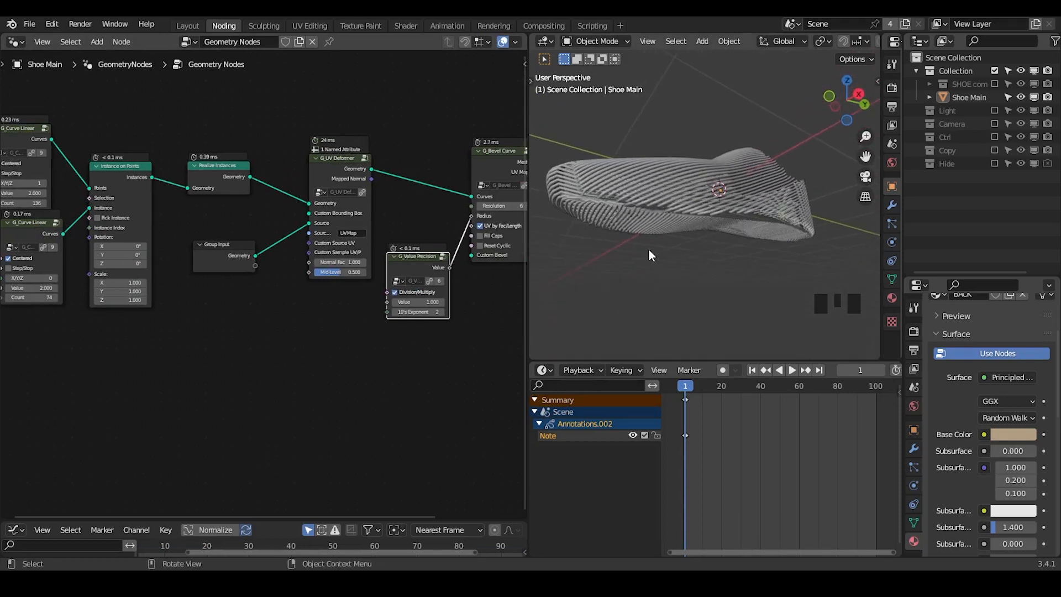
pyautogui.hotkey('ctrl', 's')
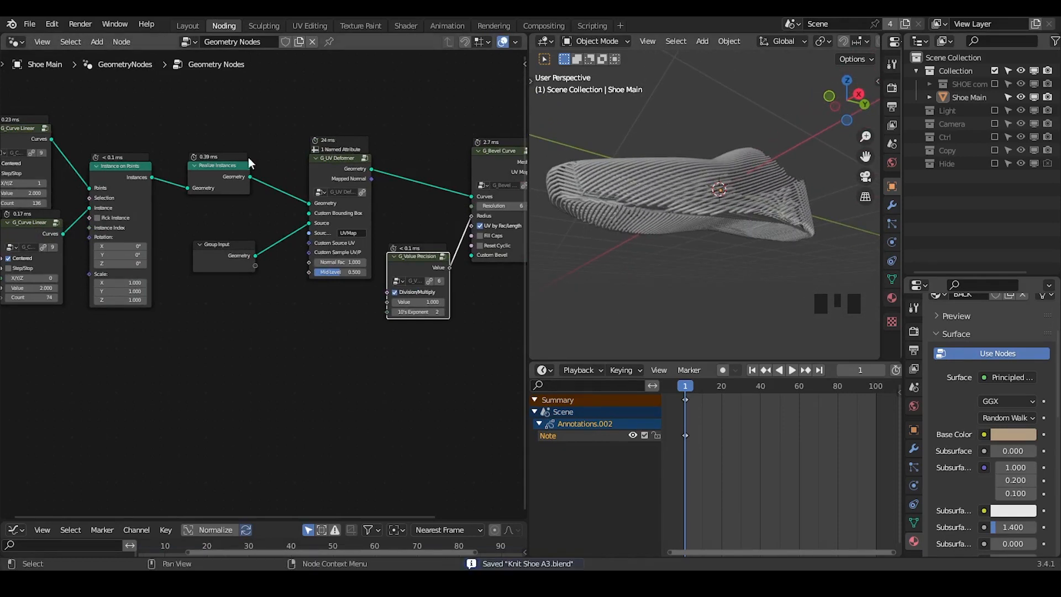
# - Split the node editor horizontally, change the lower area to a UV Editor, and enlarge it
pyautogui.moveTo(6, 516); pyautogui.dragTo(13, 330)
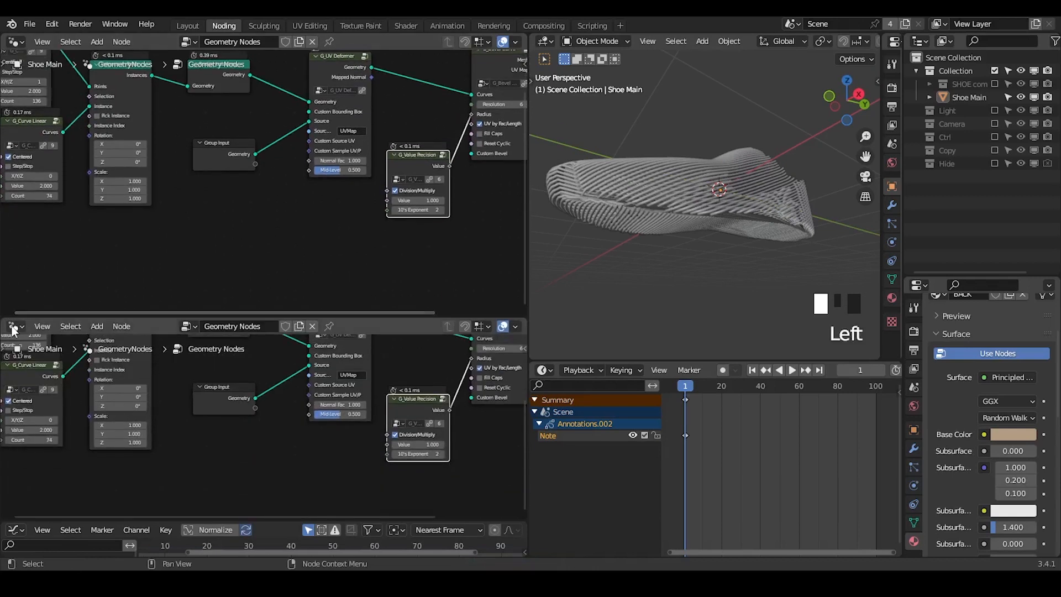
pyautogui.click(14, 325)
pyautogui.click(83, 391)
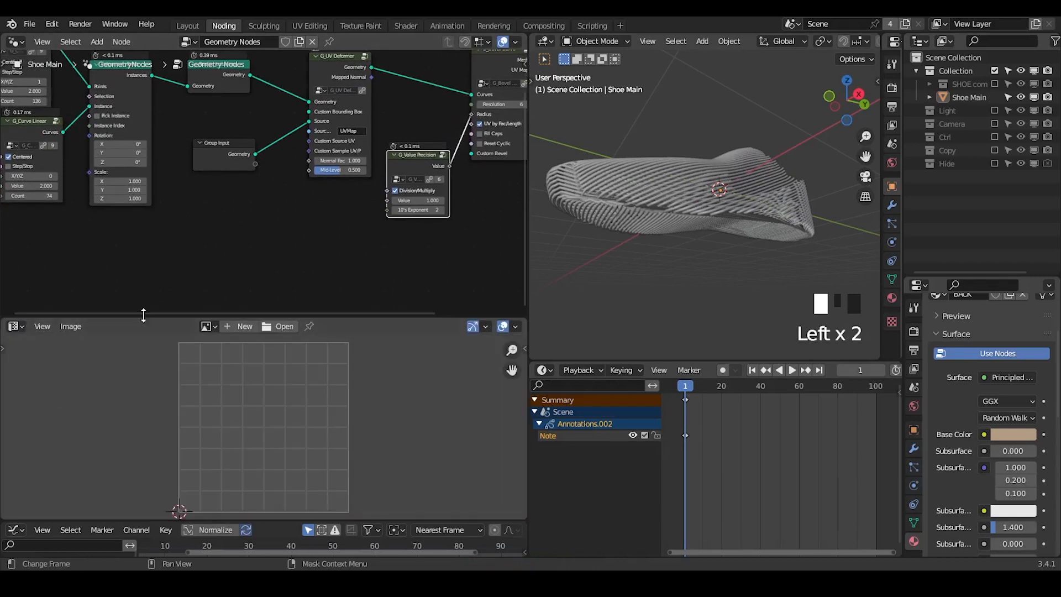
pyautogui.moveTo(143, 315); pyautogui.dragTo(144, 259)
# - Enter Edit Mode on Shoe Main to show its UV layout, and enlarge the UV Editor further
pyautogui.press('q')
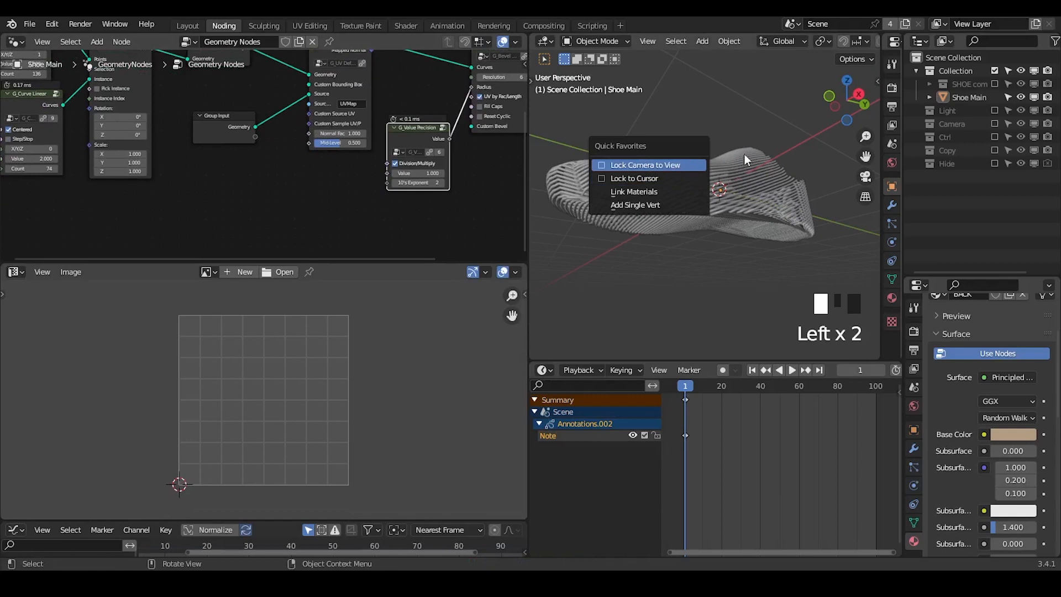
pyautogui.press('Tab')
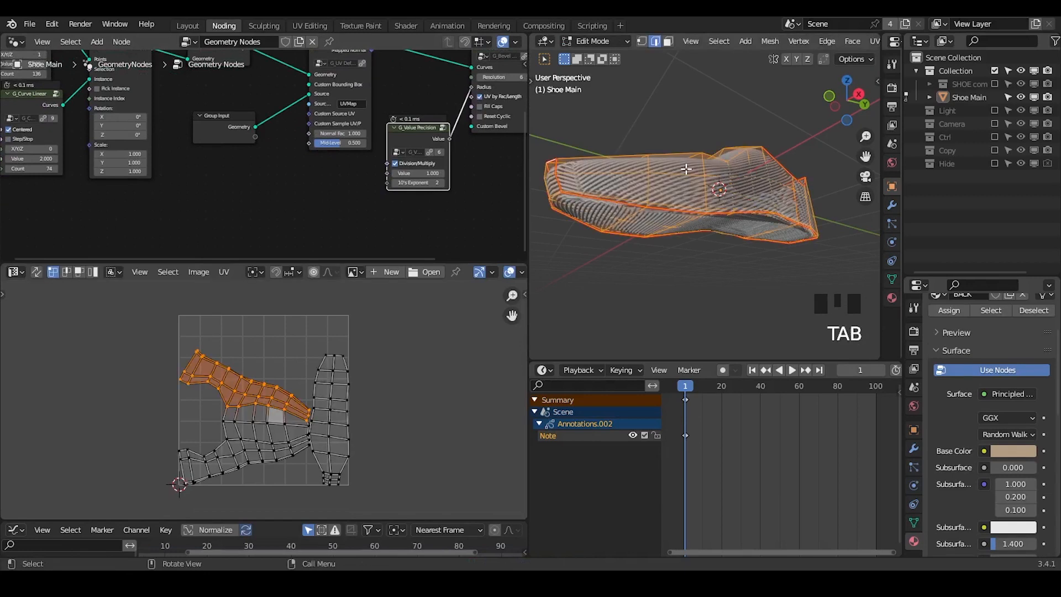
pyautogui.moveTo(308, 342); pyautogui.dragTo(297, 332, button='middle')
pyautogui.moveTo(298, 261); pyautogui.dragTo(298, 234)
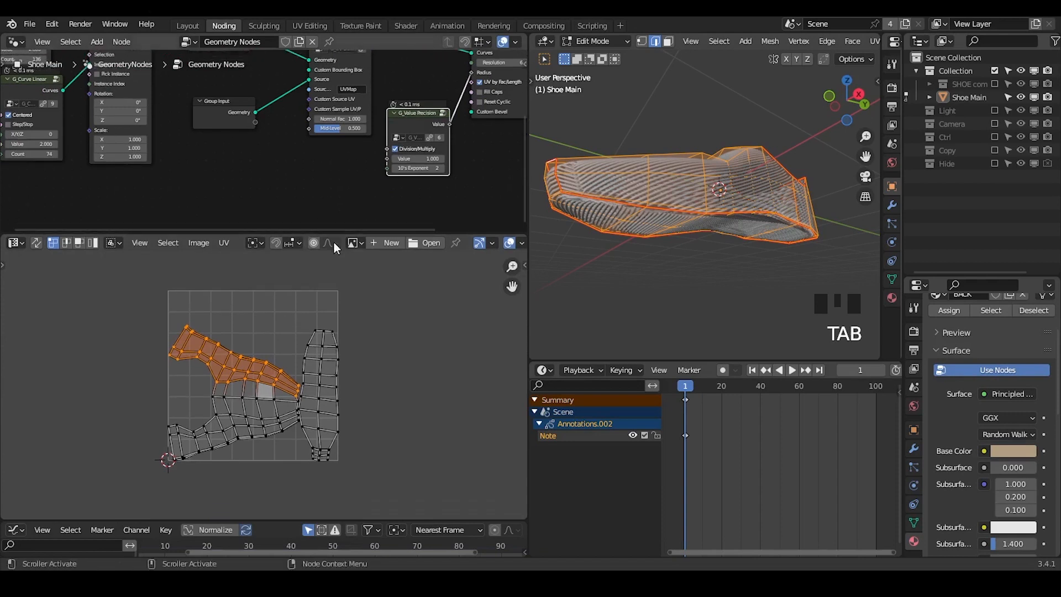
# - Draw four roughly horizontal annotation lines across the upper part of the UV square
pyautogui.moveTo(217, 324); pyautogui.dragTo(206, 322, button='middle')
pyautogui.moveTo(165, 303); pyautogui.dragTo(311, 304)
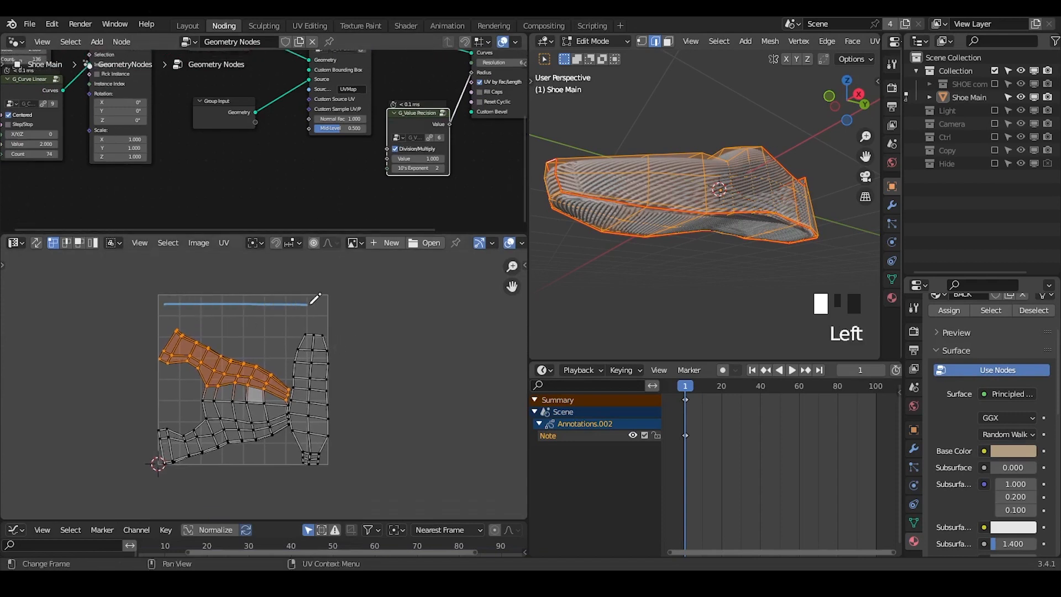
pyautogui.moveTo(168, 313); pyautogui.dragTo(325, 318)
pyautogui.moveTo(168, 327); pyautogui.dragTo(313, 334)
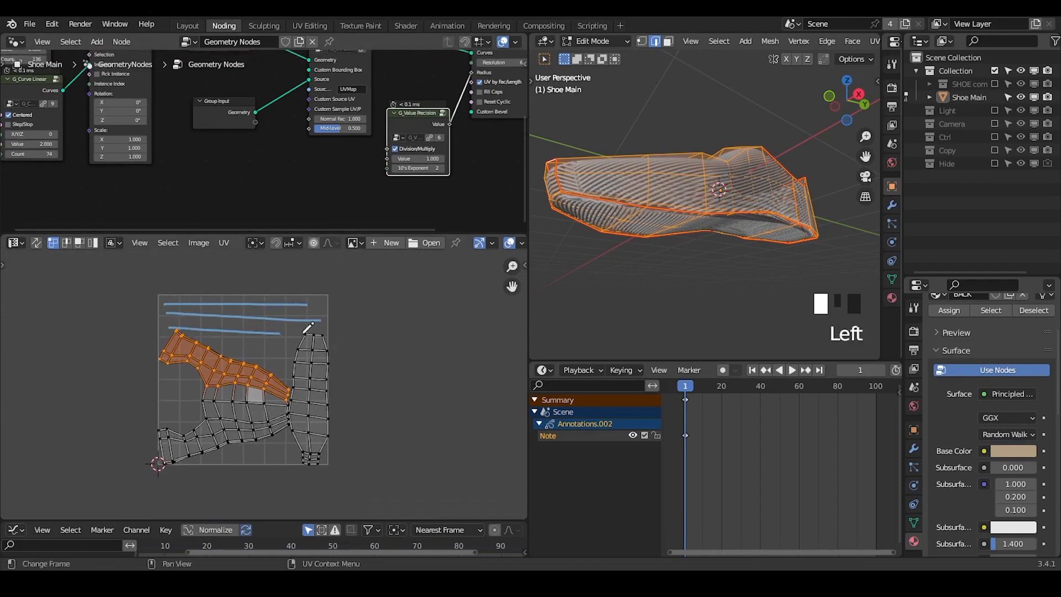
pyautogui.moveTo(175, 338); pyautogui.dragTo(321, 339)
# - Mark the upper end of the selected UV faces with small annotation strokes
pyautogui.moveTo(664, 208); pyautogui.dragTo(724, 250, button='middle')
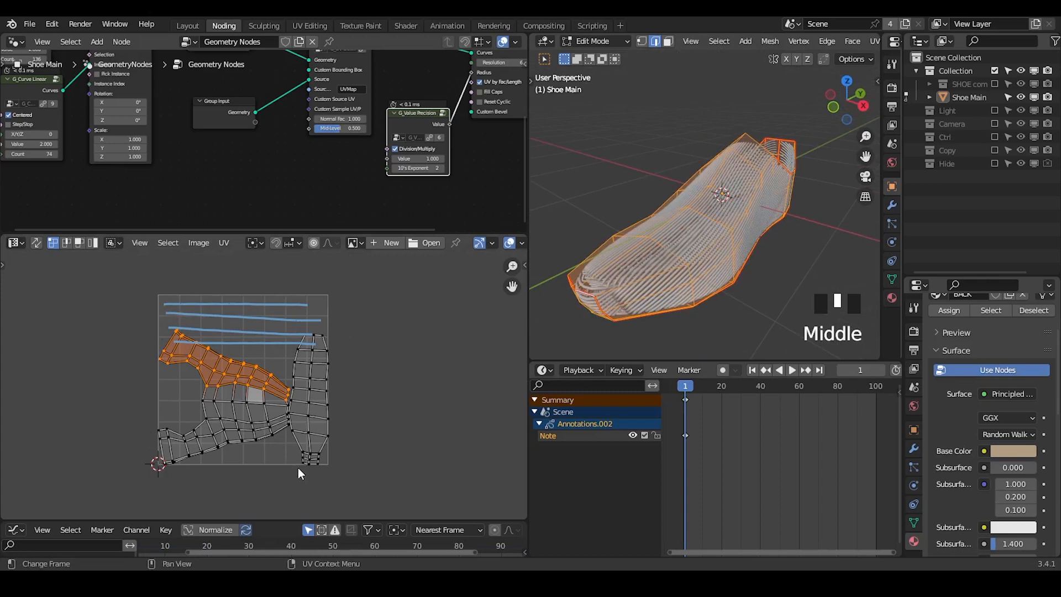
pyautogui.scroll(1, 225, 395)
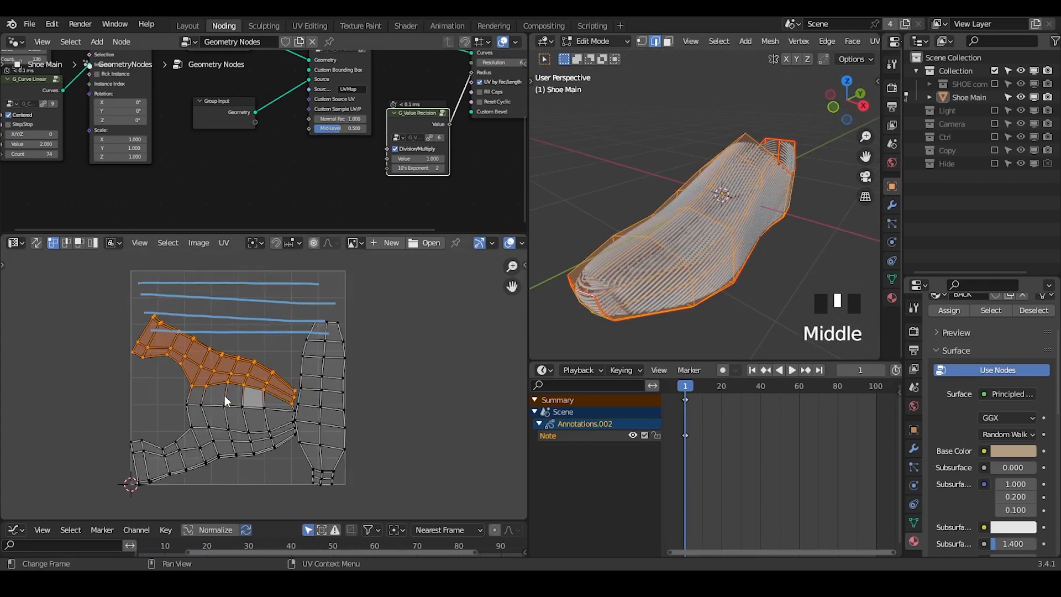
pyautogui.scroll(1, 177, 338)
pyautogui.moveTo(131, 312)
pyautogui.mouseDown()
pyautogui.moveTo(131, 322)
pyautogui.moveTo(169, 323)
pyautogui.mouseUp()
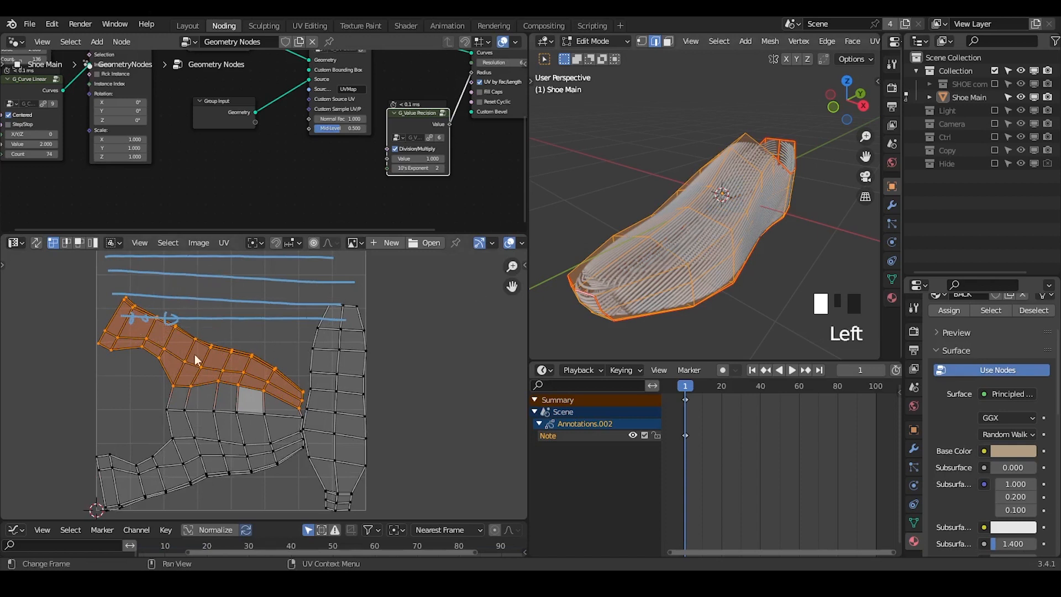
# - Draw three more roughly horizontal annotation lines across the middle of the UV islands
pyautogui.moveTo(657, 223); pyautogui.dragTo(697, 201, button='middle')
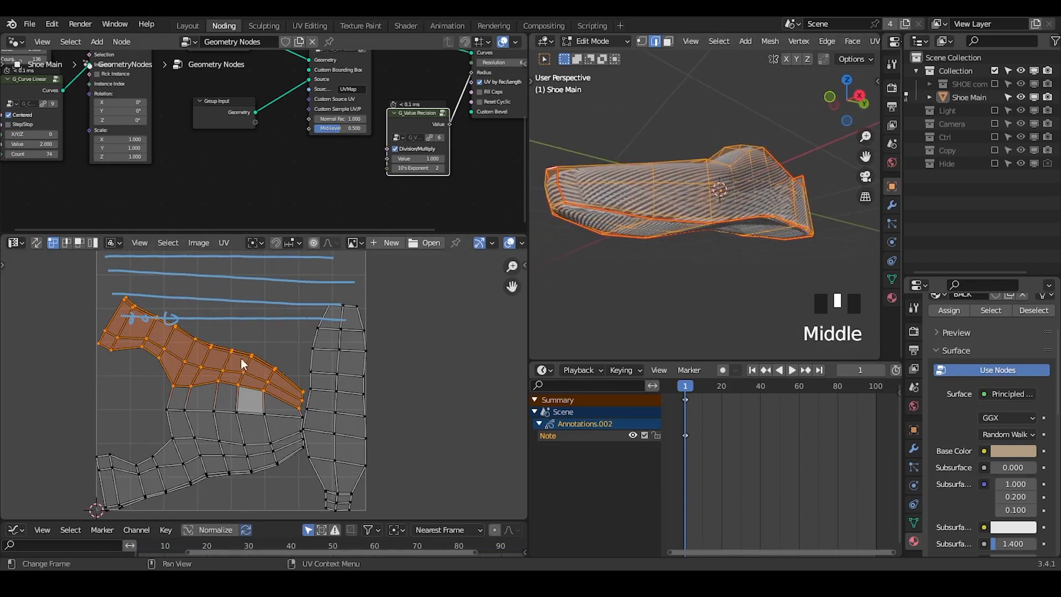
pyautogui.scroll(-1, 241, 343)
pyautogui.moveTo(237, 332); pyautogui.dragTo(233, 343, button='middle')
pyautogui.moveTo(151, 355); pyautogui.dragTo(308, 367)
pyautogui.moveTo(165, 391); pyautogui.dragTo(338, 404)
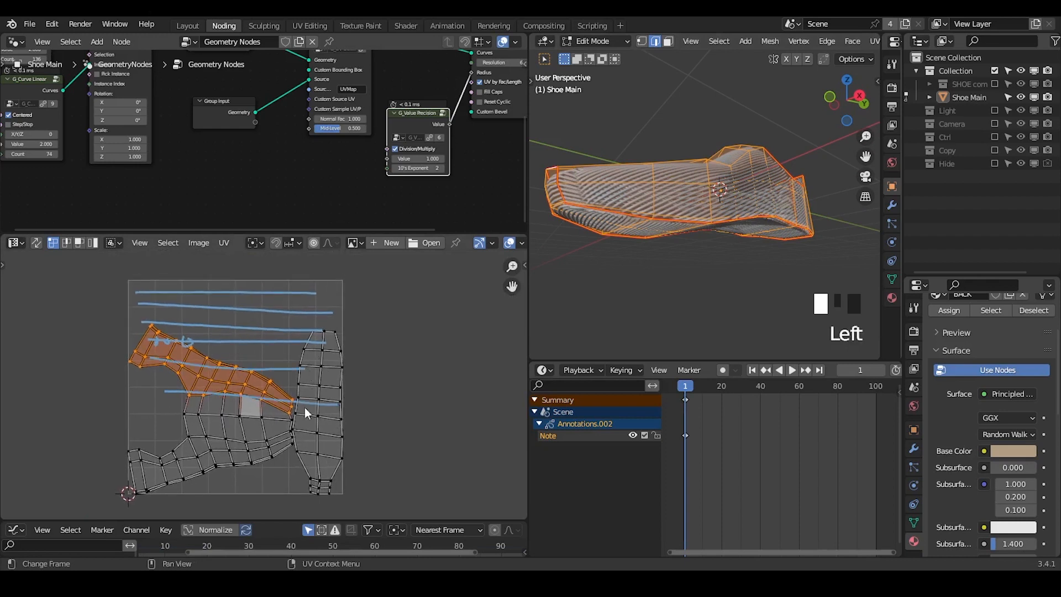
pyautogui.moveTo(169, 416); pyautogui.dragTo(309, 429)
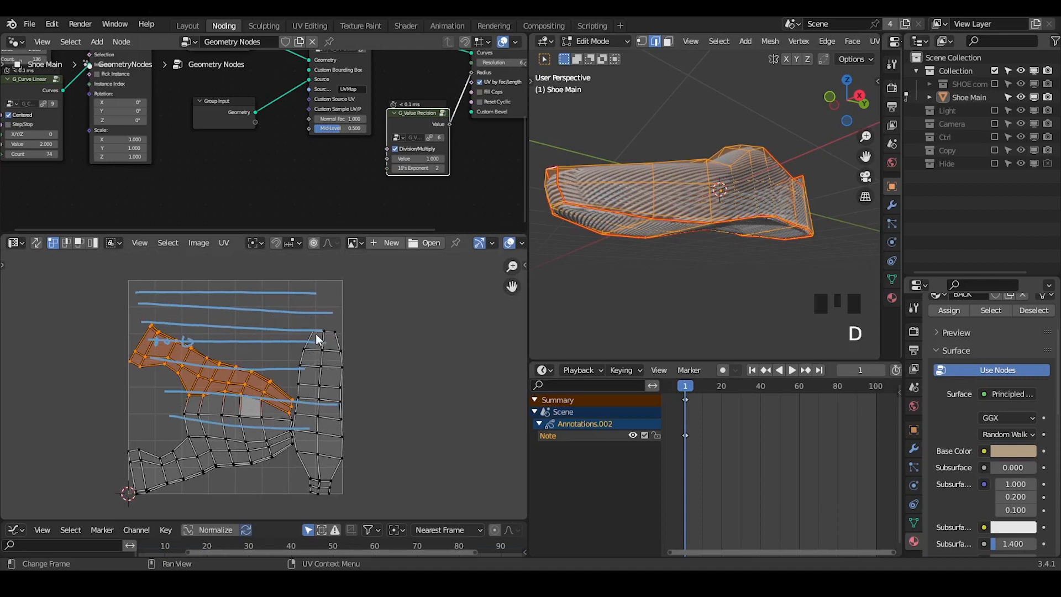
# - Leave Edit Mode, mark the line directions on the shoe's underside and side with annotation strokes, and return to Edit Mode
pyautogui.press('Tab')
pyautogui.moveTo(654, 203); pyautogui.dragTo(685, 219, button='middle')
pyautogui.moveTo(722, 146); pyautogui.dragTo(694, 170)
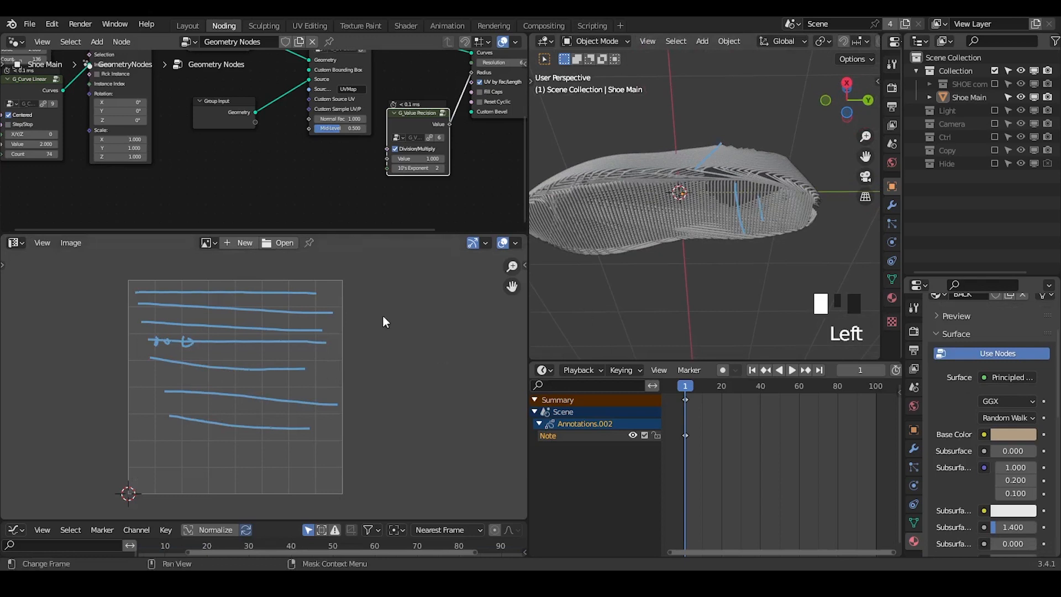
pyautogui.press('Tab')
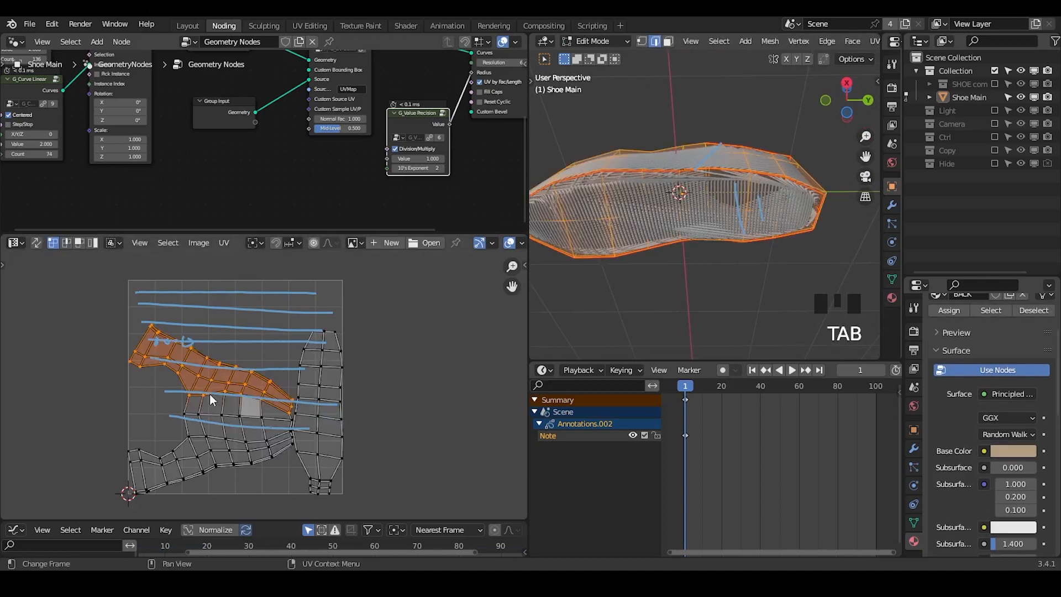
# - Erase all annotation strokes from the shoe model and from the UV layout
pyautogui.moveTo(666, 198)
pyautogui.mouseDown(button='middle')
pyautogui.moveTo(659, 183)
pyautogui.moveTo(684, 209)
pyautogui.moveTo(669, 182)
pyautogui.mouseUp(button='middle')
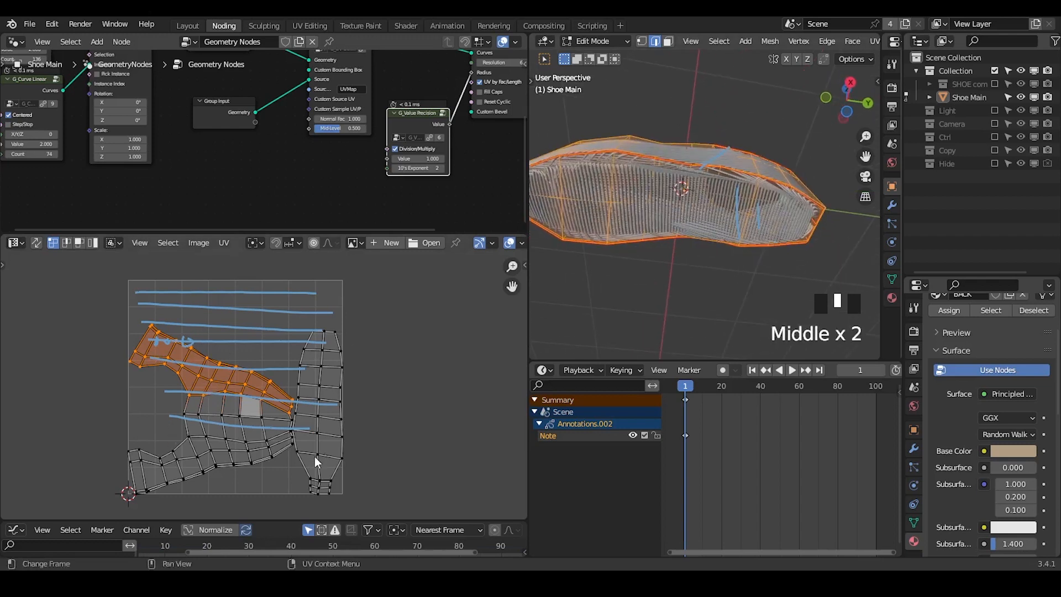
pyautogui.moveTo(231, 380)
pyautogui.mouseDown(button='middle')
pyautogui.moveTo(231, 362)
pyautogui.moveTo(229, 374)
pyautogui.mouseUp(button='middle')
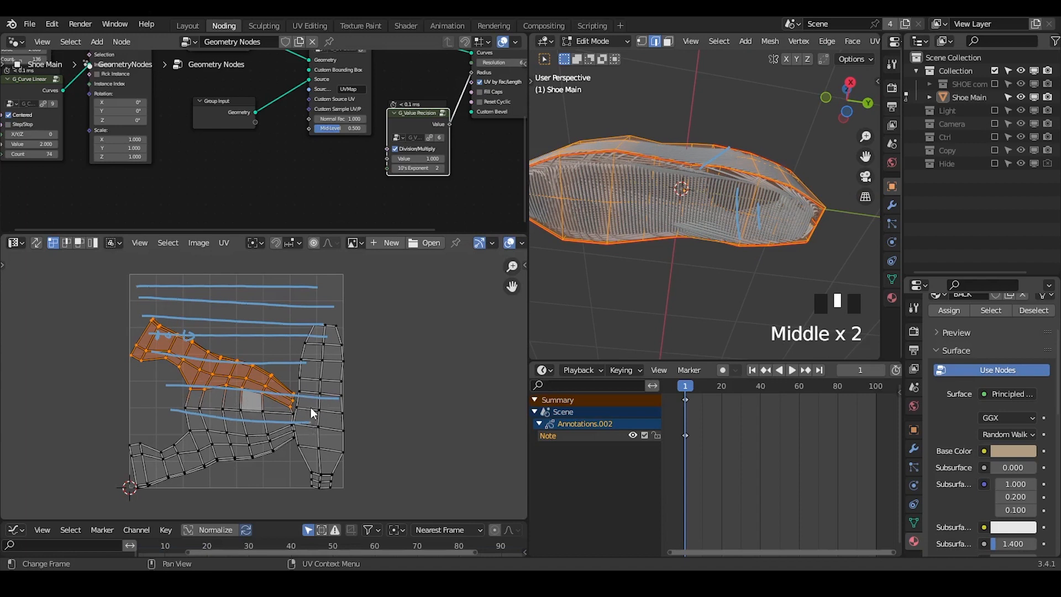
pyautogui.keyDown('shift'); pyautogui.moveTo(607, 180); pyautogui.dragTo(727, 256, button='middle'); pyautogui.keyUp('shift')
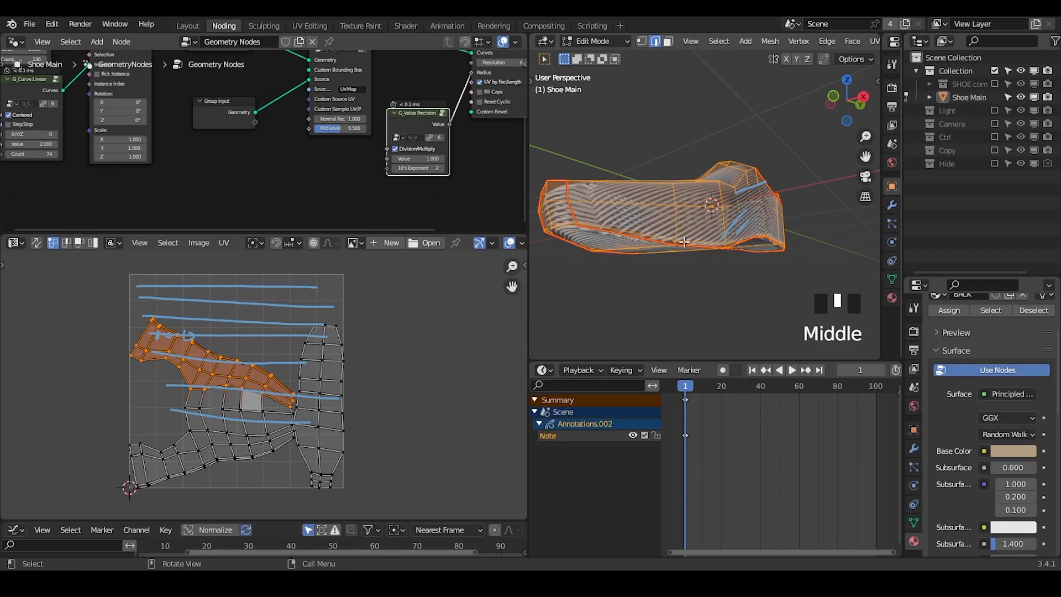
pyautogui.moveTo(717, 253); pyautogui.dragTo(659, 219, button='middle')
pyautogui.moveTo(758, 174)
pyautogui.mouseDown(button='right')
pyautogui.moveTo(729, 213)
pyautogui.moveTo(782, 228)
pyautogui.mouseUp(button='right')
pyautogui.moveTo(268, 318)
pyautogui.mouseDown(button='right')
pyautogui.moveTo(209, 296)
pyautogui.moveTo(356, 370)
pyautogui.moveTo(296, 407)
pyautogui.mouseUp(button='right')
pyautogui.press('d')
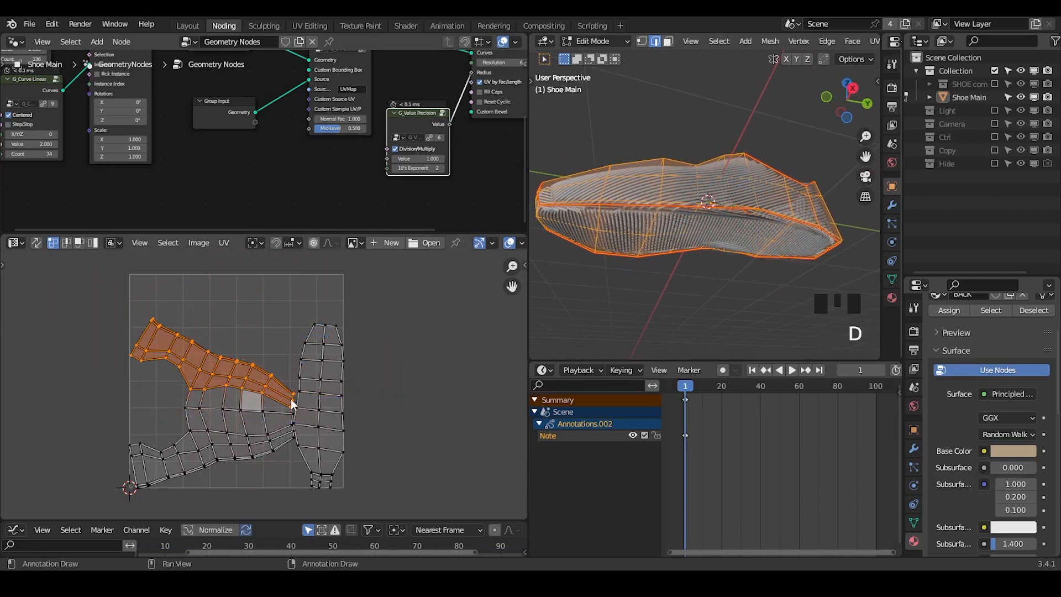
# - Select the shoe upper's whole UV island and move it up and slightly right within the UV square
pyautogui.click(213, 395)
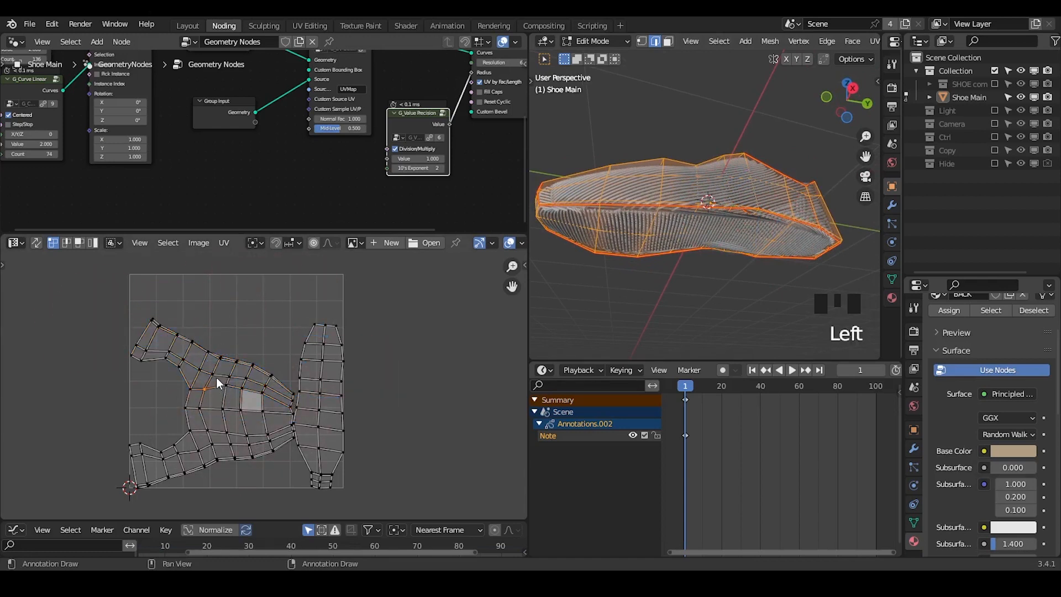
pyautogui.press('l')
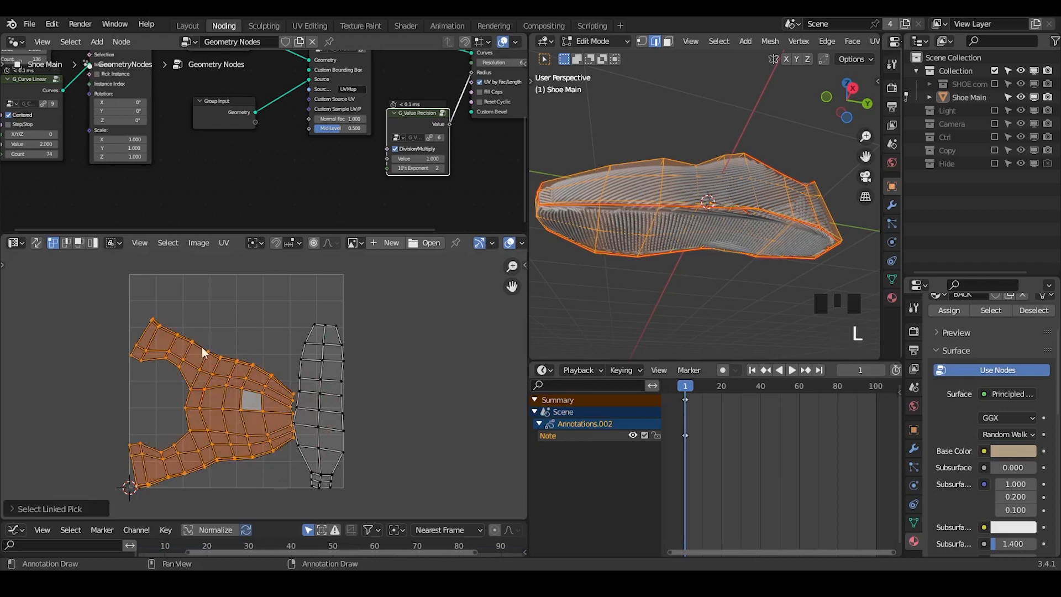
pyautogui.press('g')
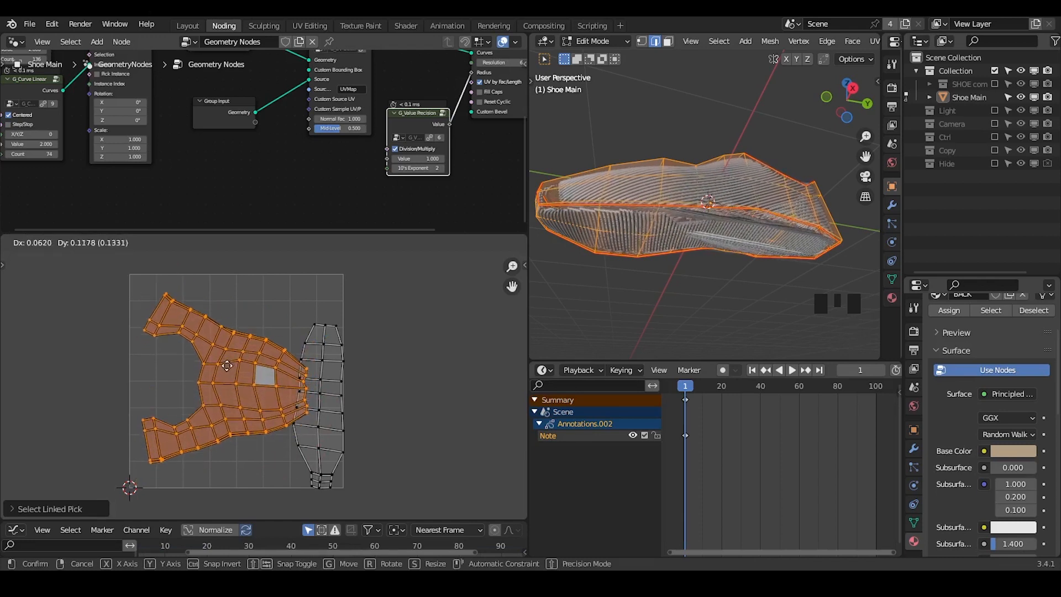
pyautogui.click(232, 358)
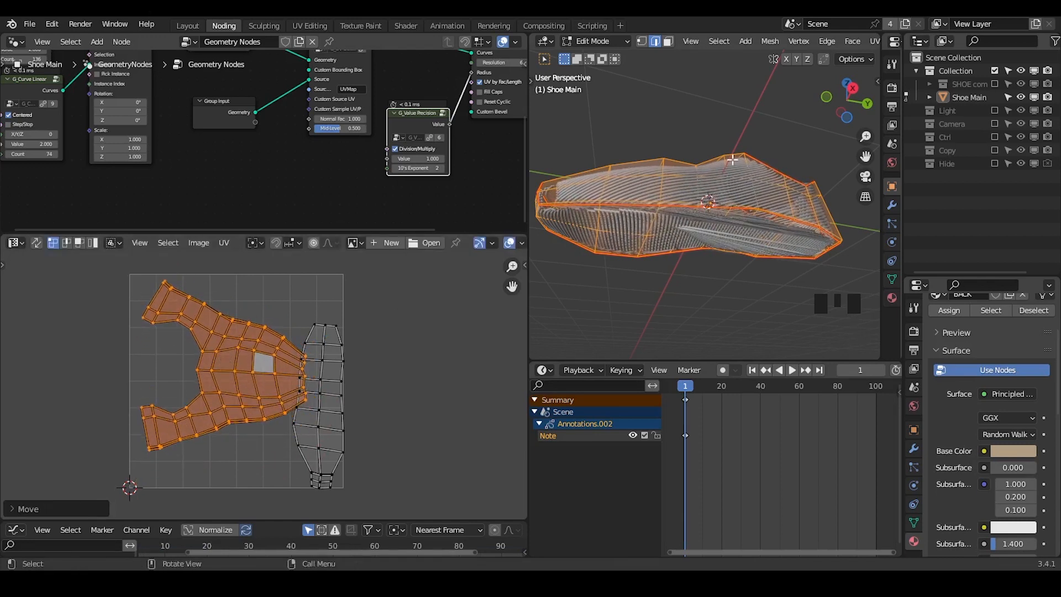
# - Rotate the narrow sole UV island by 90° and move it below the upper's island, inside the UV square
pyautogui.moveTo(694, 216)
pyautogui.mouseDown(button='middle')
pyautogui.moveTo(712, 225)
pyautogui.moveTo(697, 220)
pyautogui.mouseUp(button='middle')
pyautogui.click(325, 343)
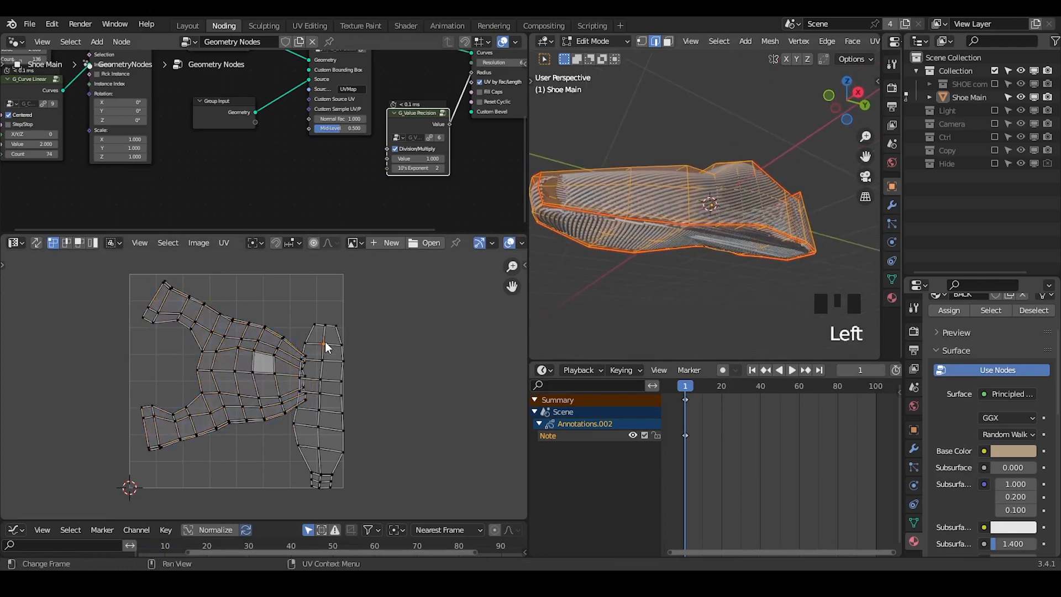
pyautogui.press('l')
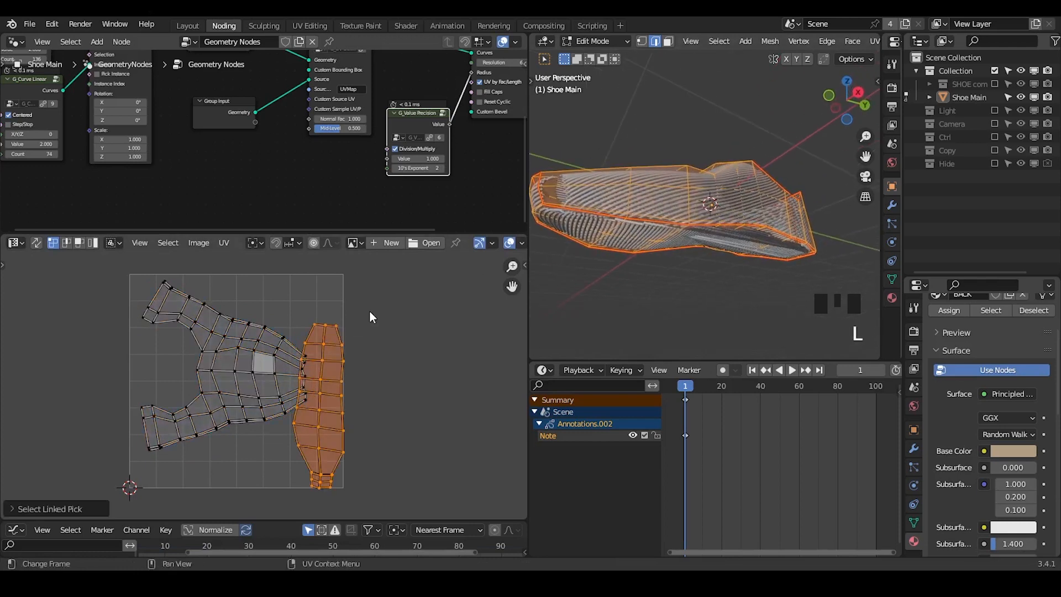
pyautogui.write('r')
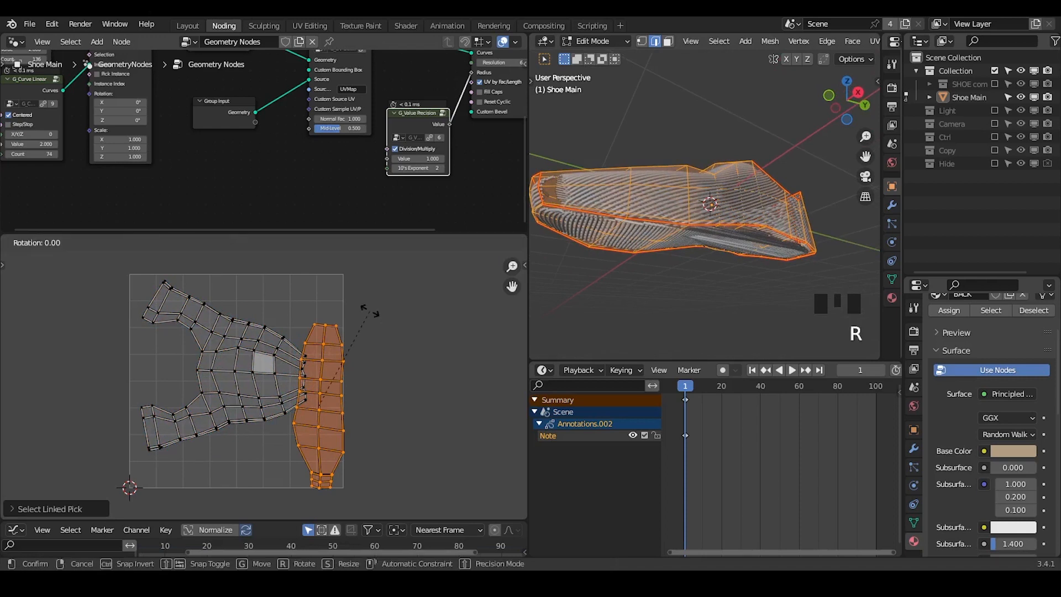
pyautogui.write('90')
pyautogui.press('Return')
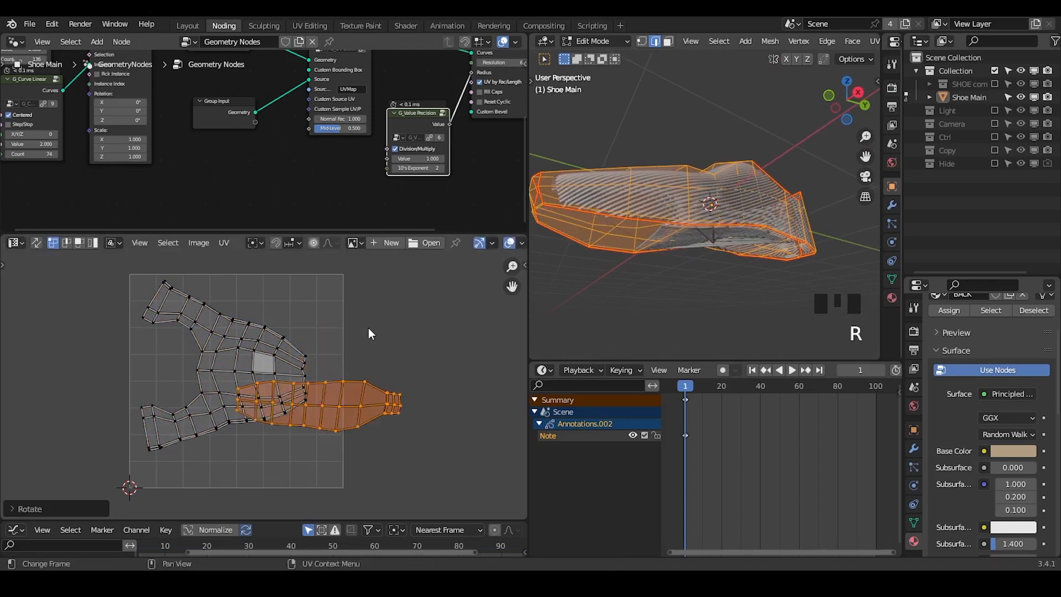
pyautogui.press('g')
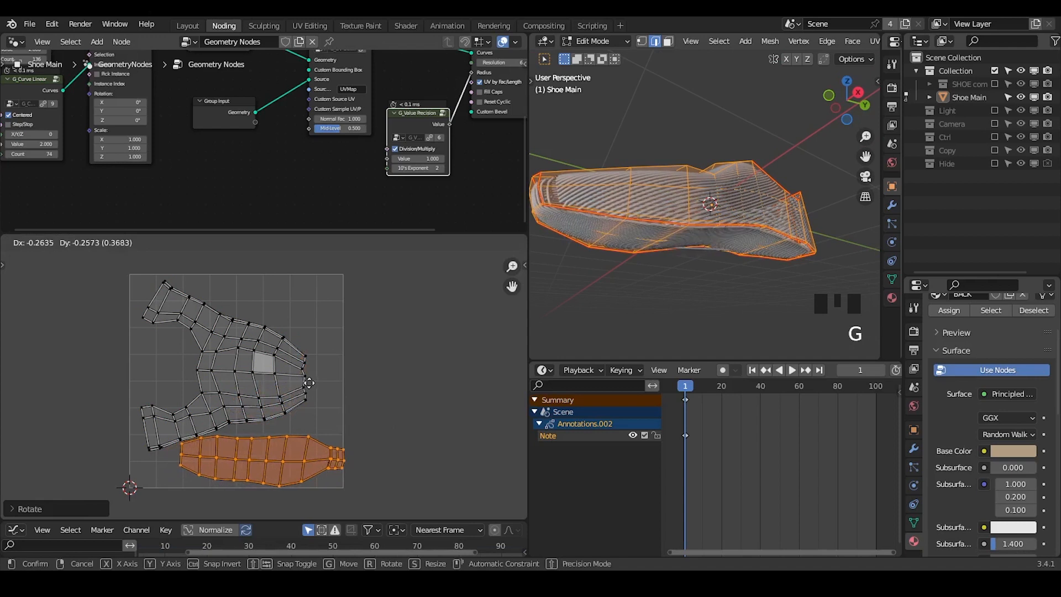
pyautogui.click(262, 373)
# - Scale the upper's UV island down slightly and reposition it inside the UV square, clear of the sole island
pyautogui.click(263, 373)
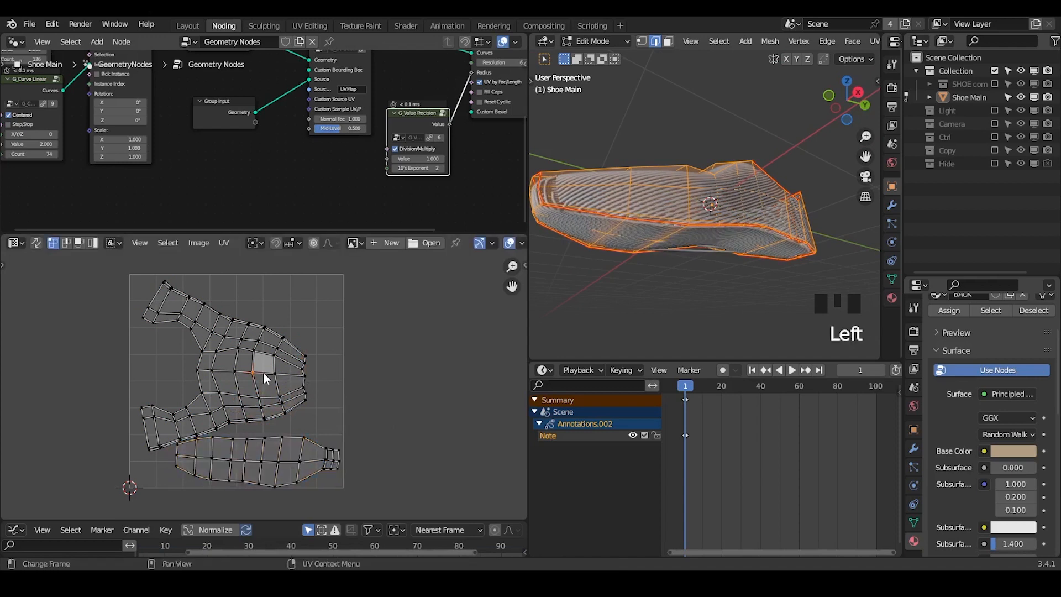
pyautogui.press('l')
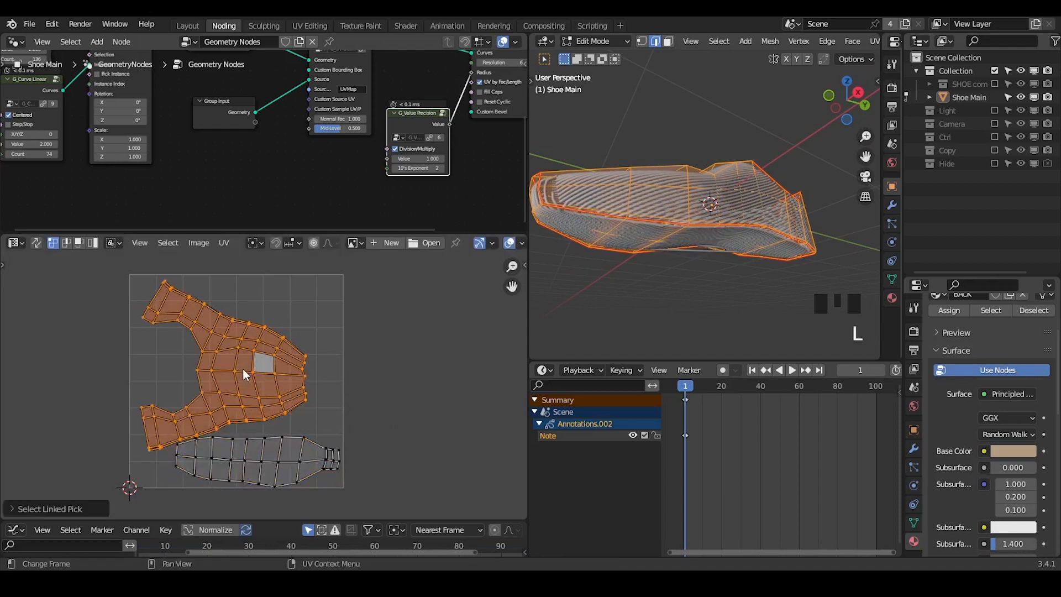
pyautogui.press('g')
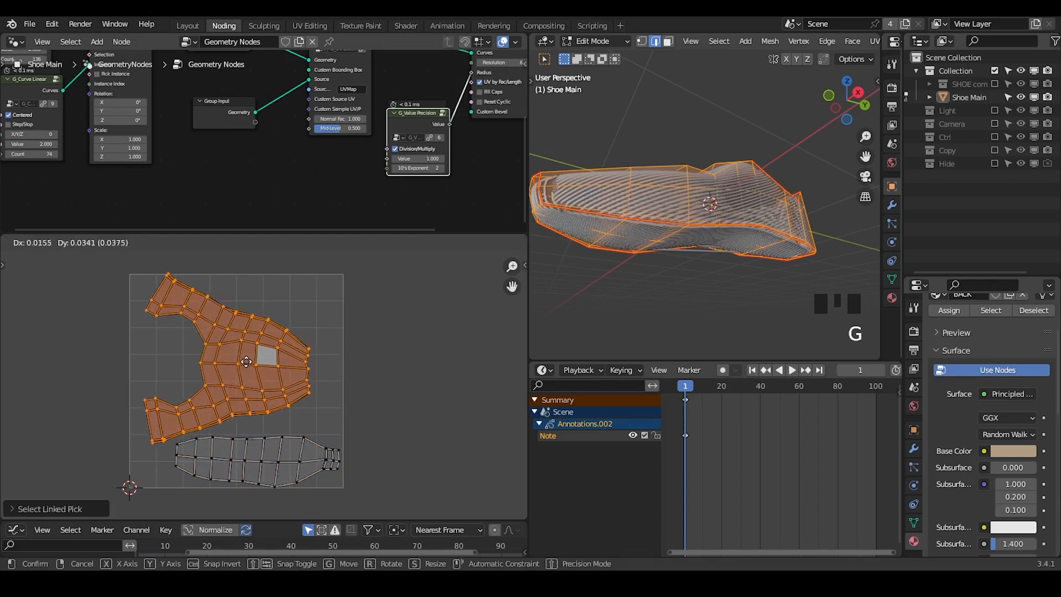
pyautogui.press('s')
pyautogui.click(298, 334)
pyautogui.press('g')
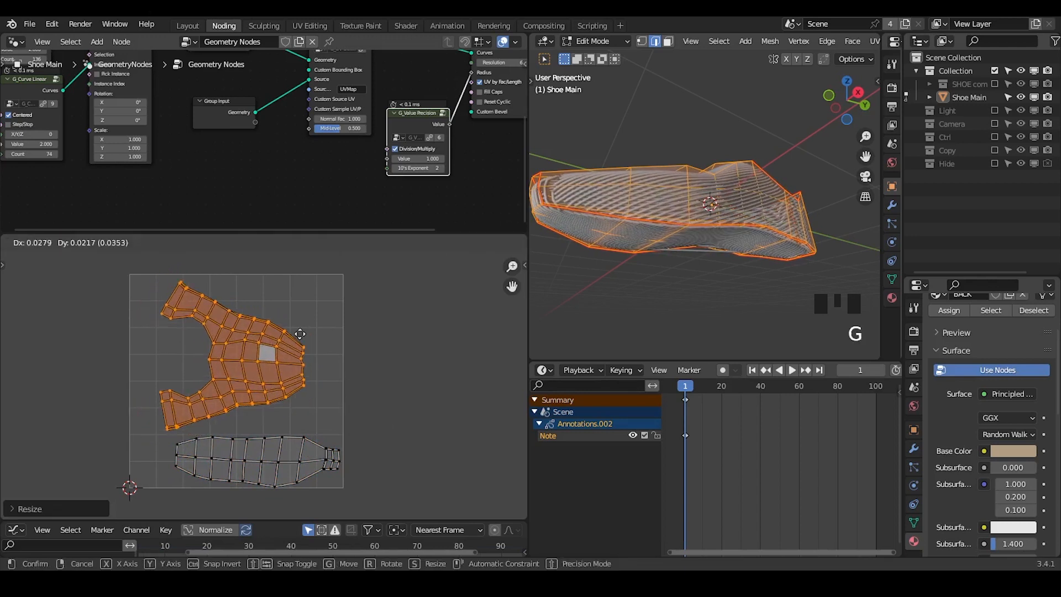
pyautogui.click(335, 439)
# - Leave Edit Mode and set the Count to 180 on the first G_Curve Linear node and 135 on the second
pyautogui.press('Tab')
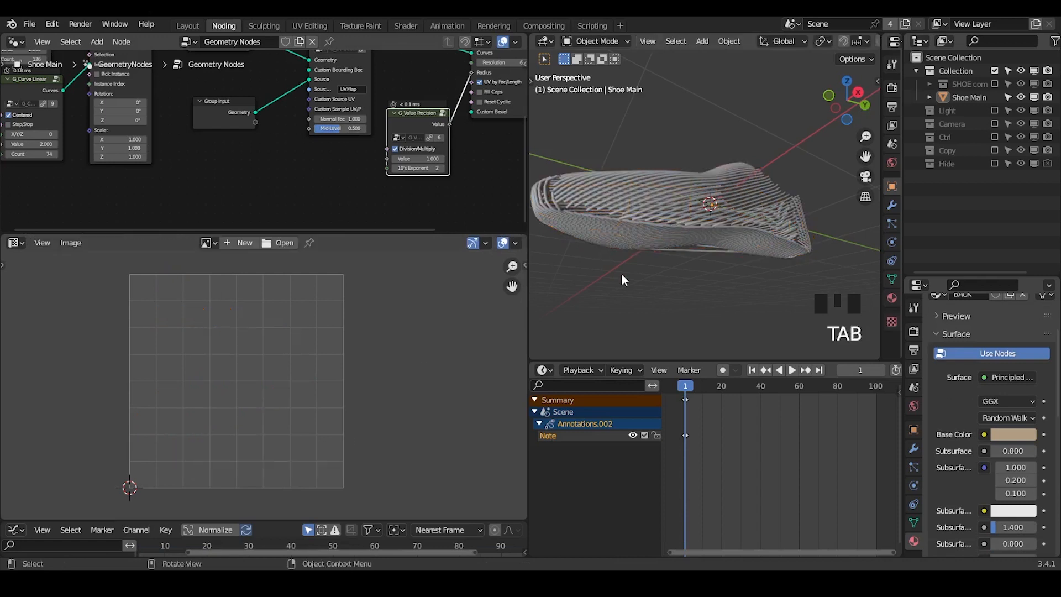
pyautogui.moveTo(621, 274); pyautogui.dragTo(655, 235, button='middle')
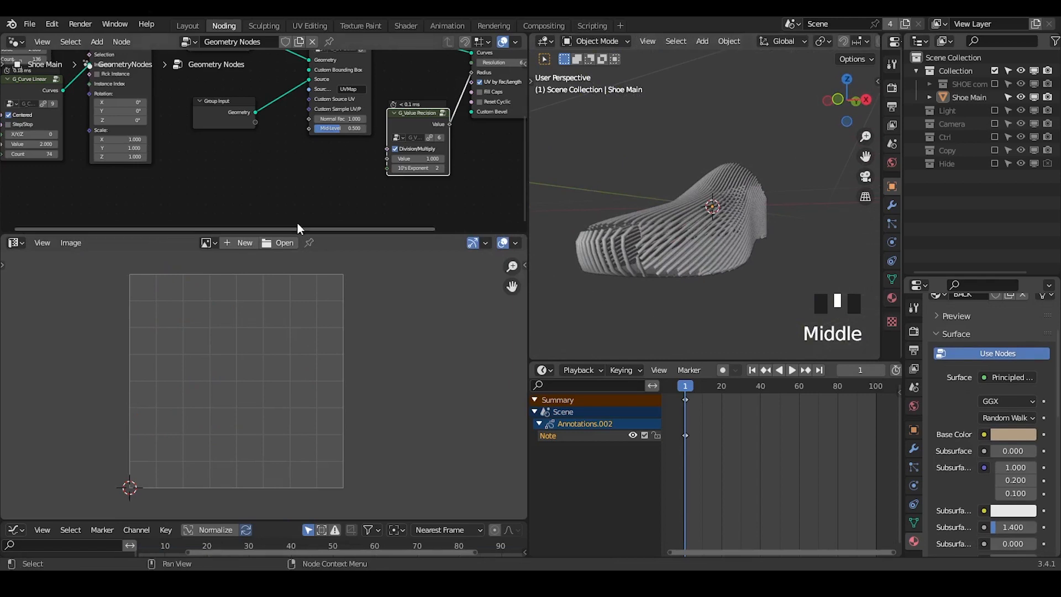
pyautogui.moveTo(293, 232); pyautogui.dragTo(292, 338)
pyautogui.moveTo(132, 217); pyautogui.dragTo(301, 285, button='middle')
pyautogui.scroll(2, 218, 165)
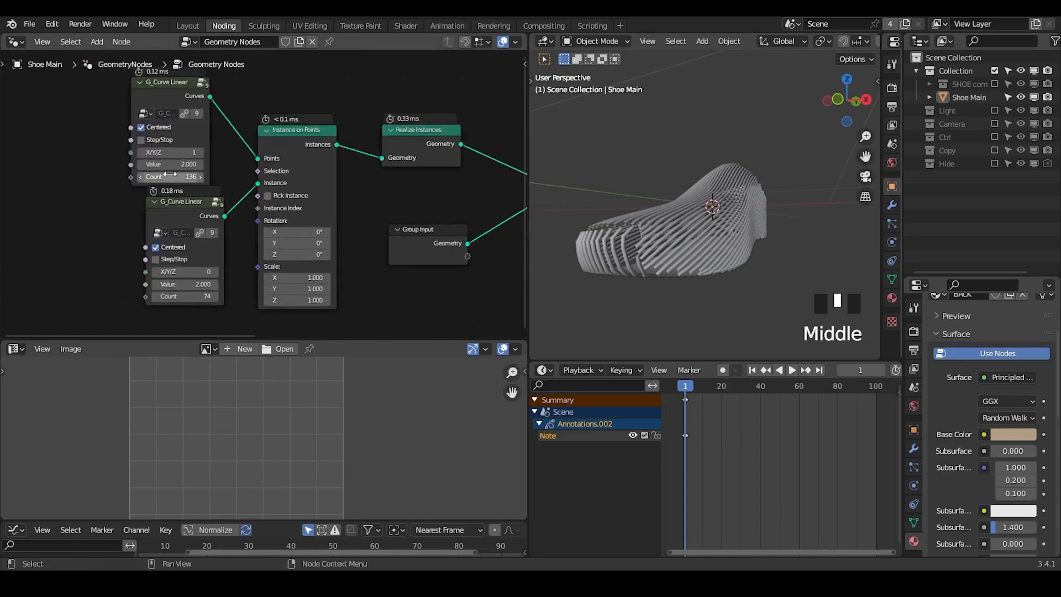
pyautogui.moveTo(166, 176); pyautogui.dragTo(193, 176)
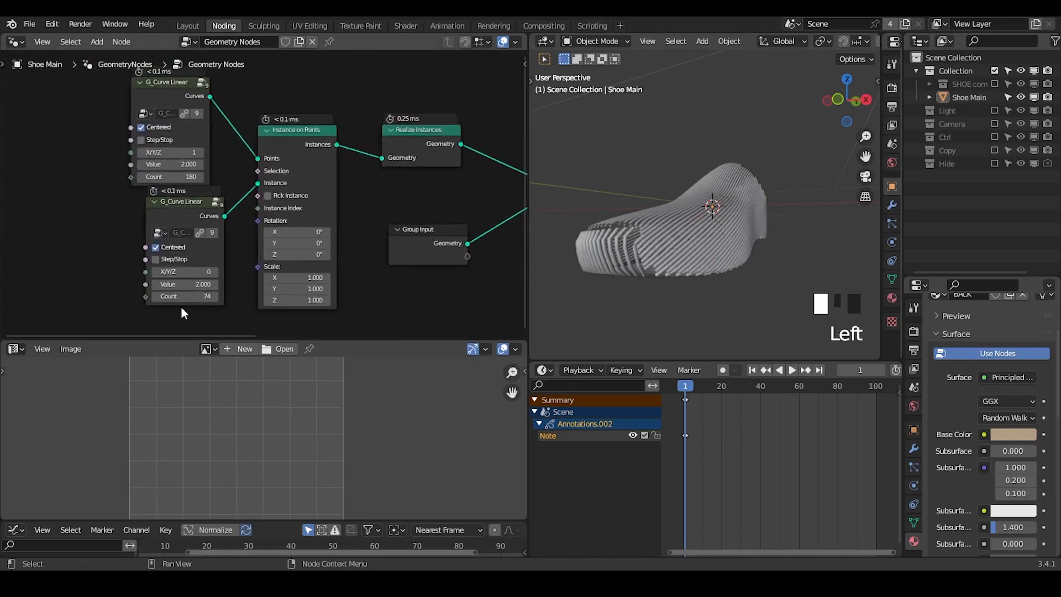
pyautogui.moveTo(181, 296); pyautogui.dragTo(220, 296)
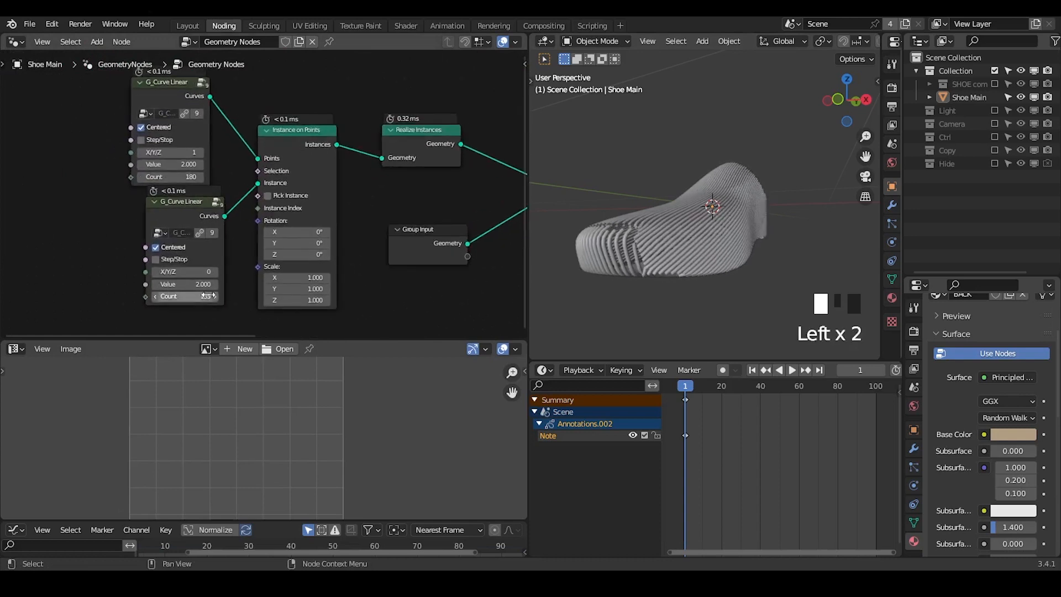
# - Mark the seam around the shoe's toe with annotation strokes, then erase them
pyautogui.moveTo(701, 221)
pyautogui.mouseDown(button='middle')
pyautogui.moveTo(675, 277)
pyautogui.moveTo(707, 237)
pyautogui.moveTo(704, 272)
pyautogui.moveTo(709, 251)
pyautogui.moveTo(657, 239)
pyautogui.mouseUp(button='middle')
pyautogui.click(612, 222)
pyautogui.moveTo(612, 223)
pyautogui.mouseDown()
pyautogui.moveTo(691, 230)
pyautogui.moveTo(718, 314)
pyautogui.mouseUp()
pyautogui.moveTo(709, 278)
pyautogui.mouseDown(button='middle')
pyautogui.moveTo(701, 238)
pyautogui.moveTo(706, 278)
pyautogui.mouseUp(button='middle')
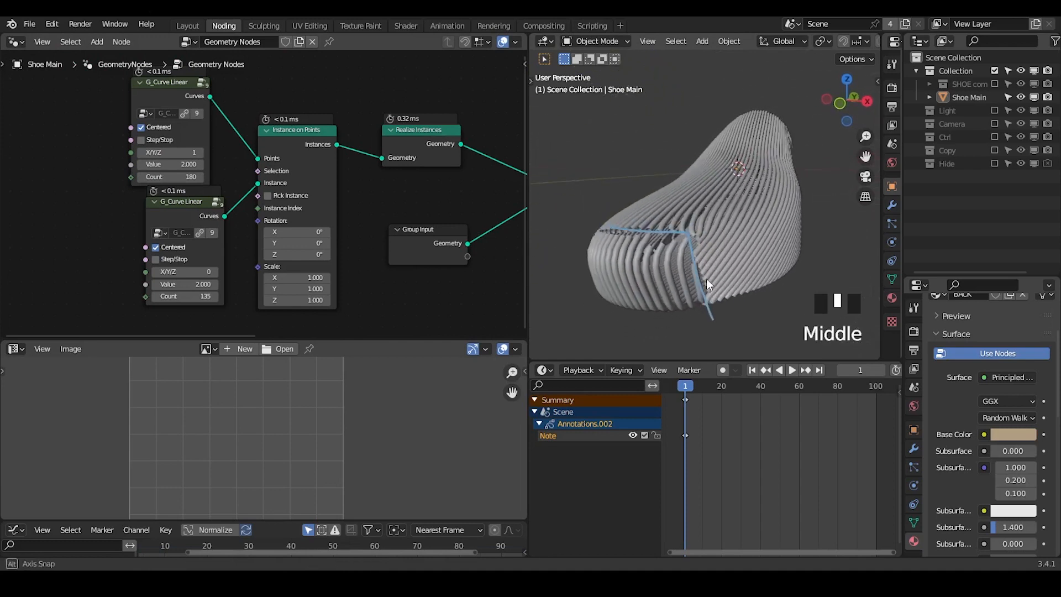
pyautogui.moveTo(702, 203)
pyautogui.mouseDown(button='right')
pyautogui.moveTo(600, 242)
pyautogui.moveTo(734, 278)
pyautogui.mouseUp(button='right')
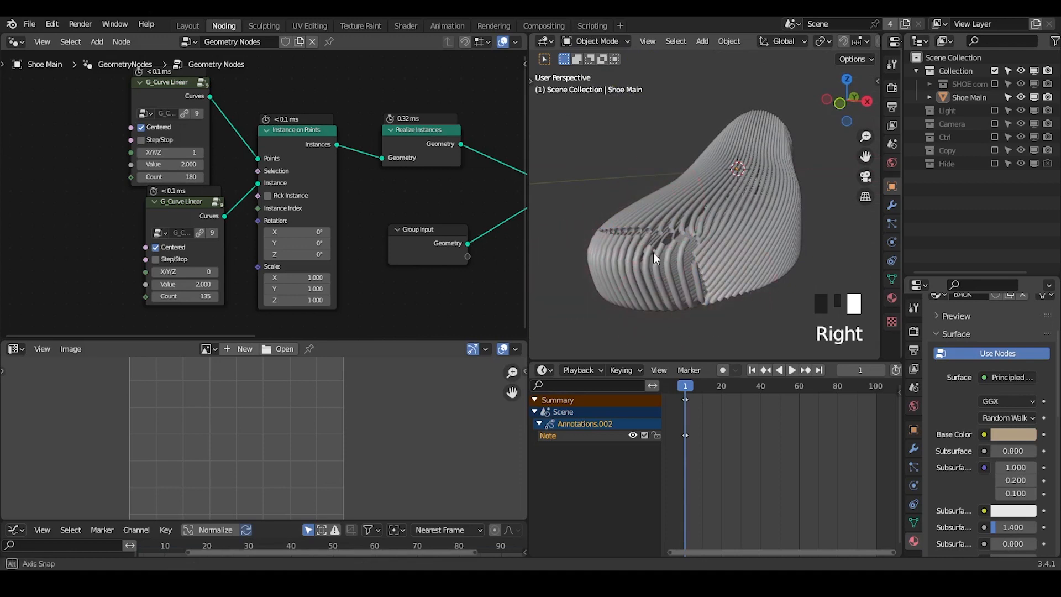
# - Raise the Count of the second G_Curve Linear node, which feeds Instance, to 590
pyautogui.moveTo(653, 253); pyautogui.dragTo(634, 264, button='middle')
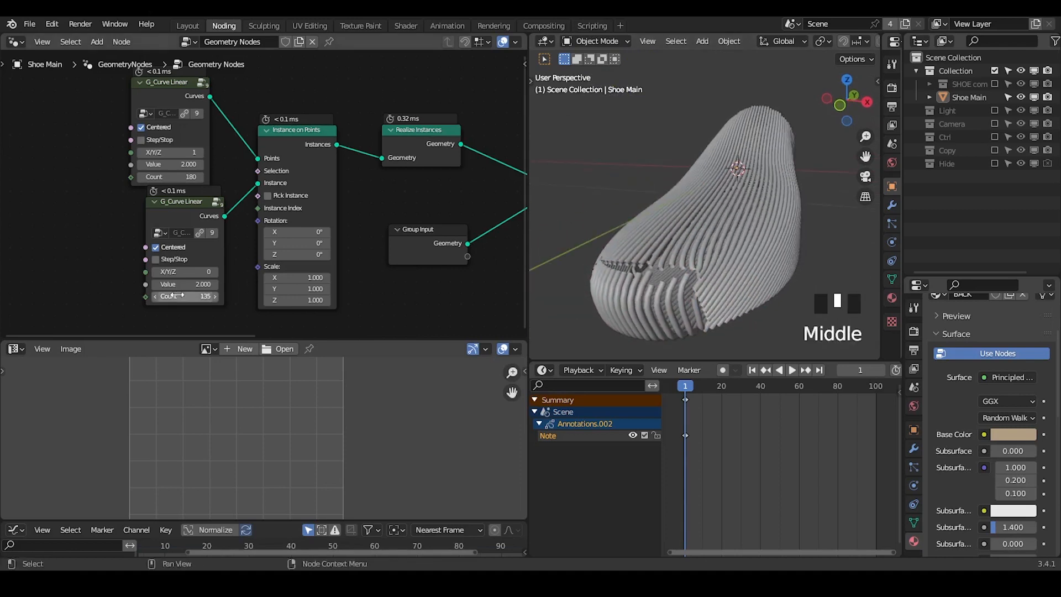
pyautogui.moveTo(182, 296); pyautogui.dragTo(364, 296)
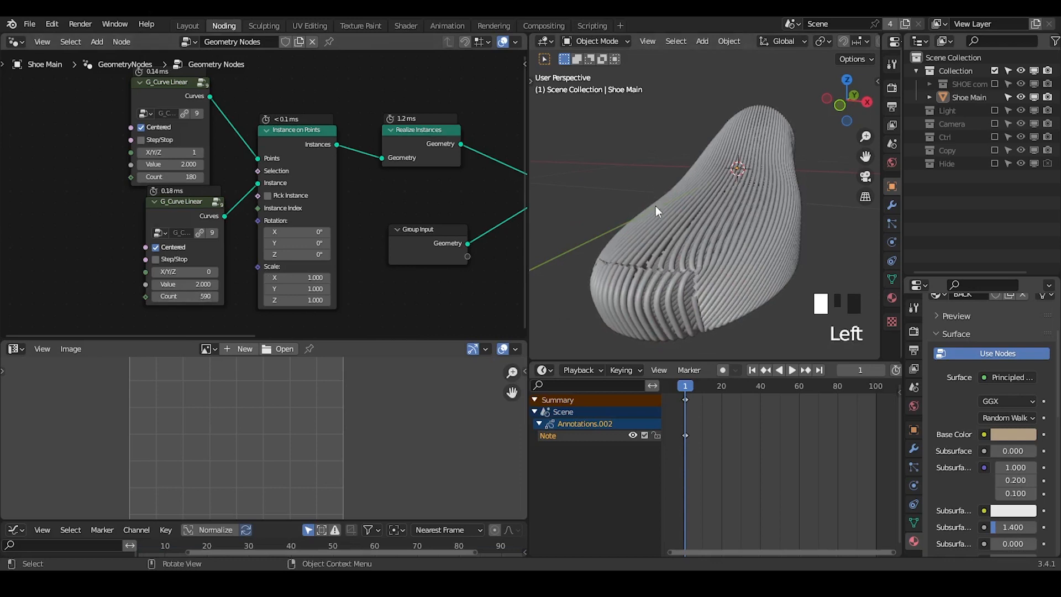
# - Trace the upper edge of the toe seam with one annotation stroke and erase it
pyautogui.moveTo(655, 205)
pyautogui.mouseDown(button='middle')
pyautogui.moveTo(634, 200)
pyautogui.moveTo(652, 205)
pyautogui.moveTo(619, 221)
pyautogui.mouseUp(button='middle')
pyautogui.moveTo(575, 243); pyautogui.dragTo(652, 252)
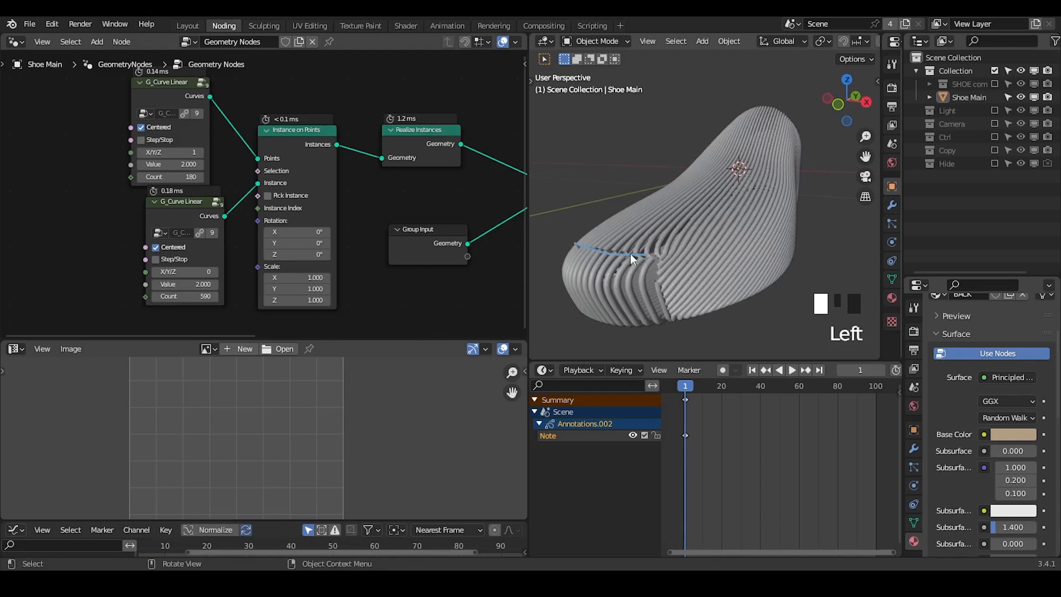
pyautogui.moveTo(625, 269)
pyautogui.mouseDown(button='right')
pyautogui.moveTo(591, 243)
pyautogui.moveTo(623, 248)
pyautogui.mouseUp(button='right')
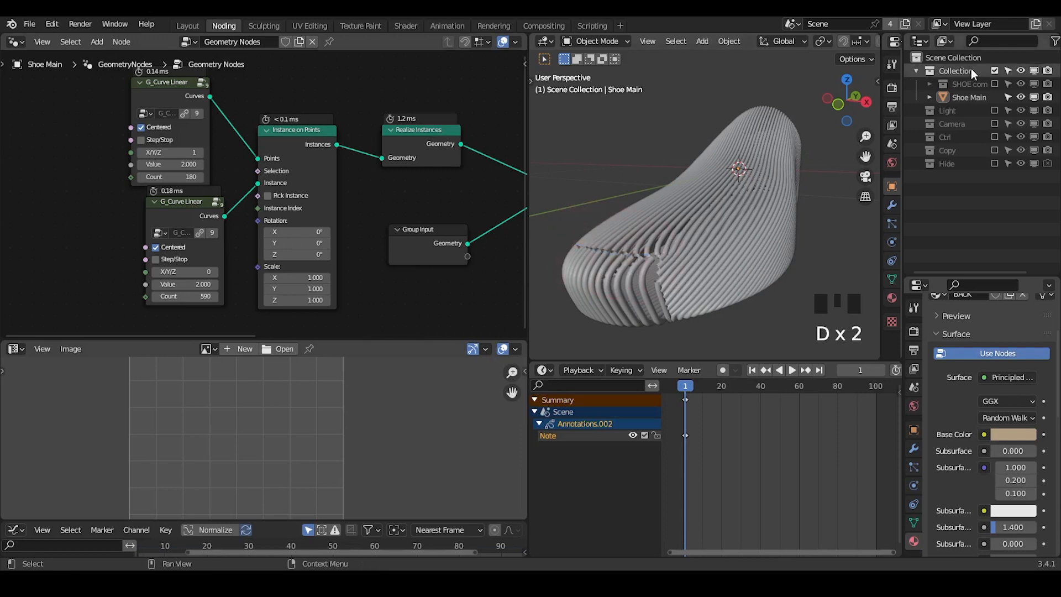
# - Show the SHOE com collection to check how its toe cap covers the seam, and hide it again
pyautogui.click(995, 83)
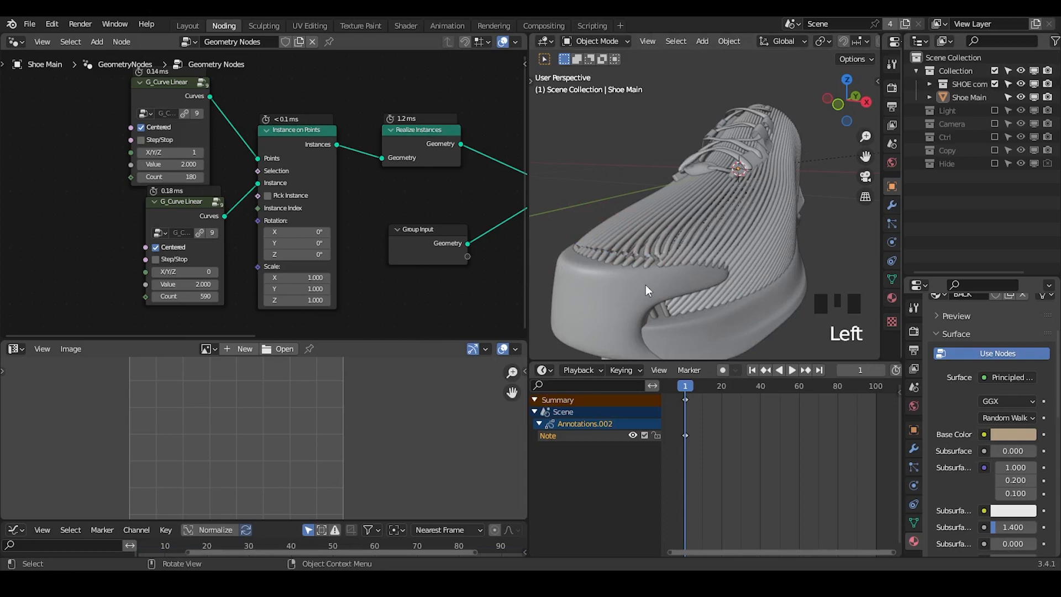
pyautogui.moveTo(645, 284)
pyautogui.mouseDown(button='middle')
pyautogui.moveTo(649, 264)
pyautogui.moveTo(643, 288)
pyautogui.mouseUp(button='middle')
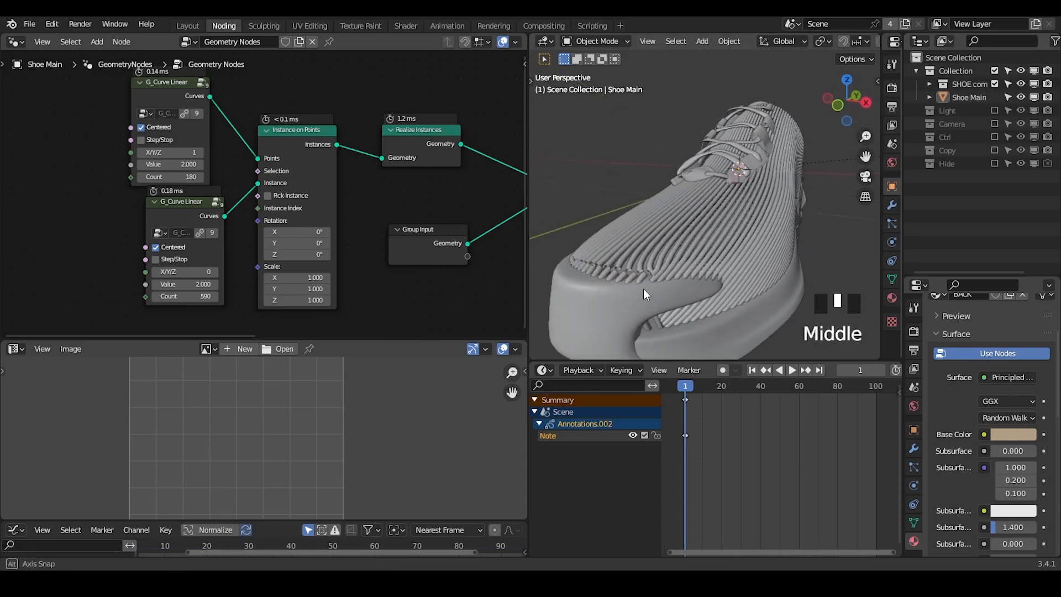
pyautogui.click(994, 83)
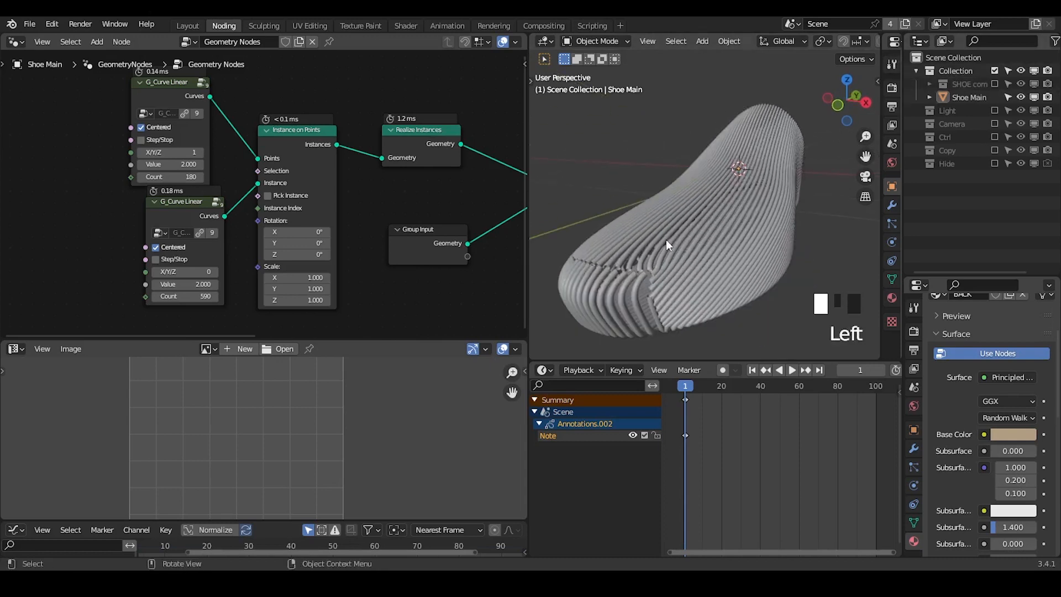
# - Put Shoe Main into Edit Mode and draw three roughly horizontal annotation lines across the top of the UV layout
pyautogui.moveTo(666, 245); pyautogui.dragTo(754, 220, button='middle')
pyautogui.click(751, 212)
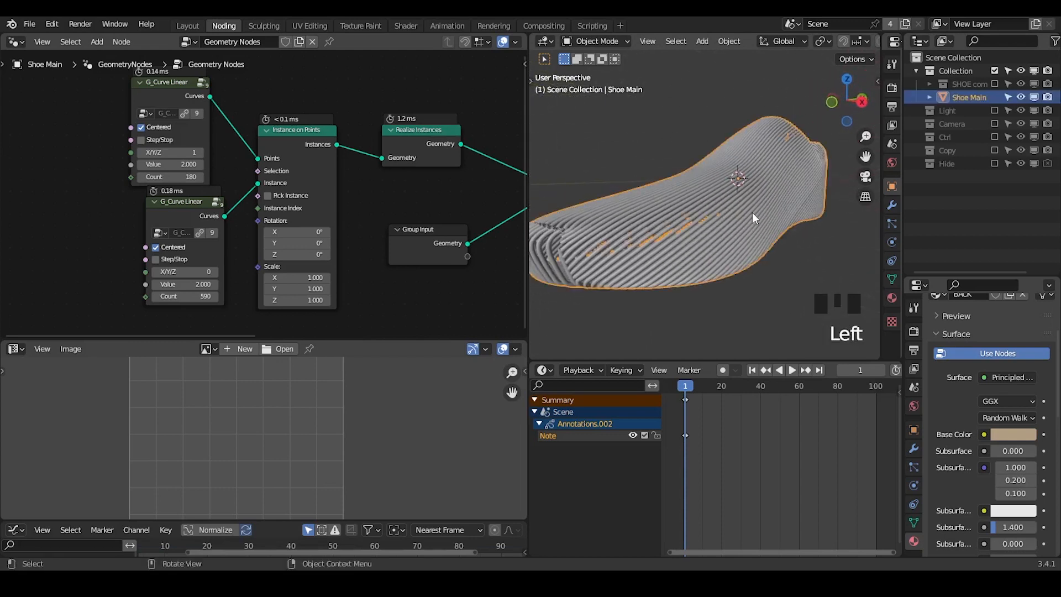
pyautogui.press('Tab')
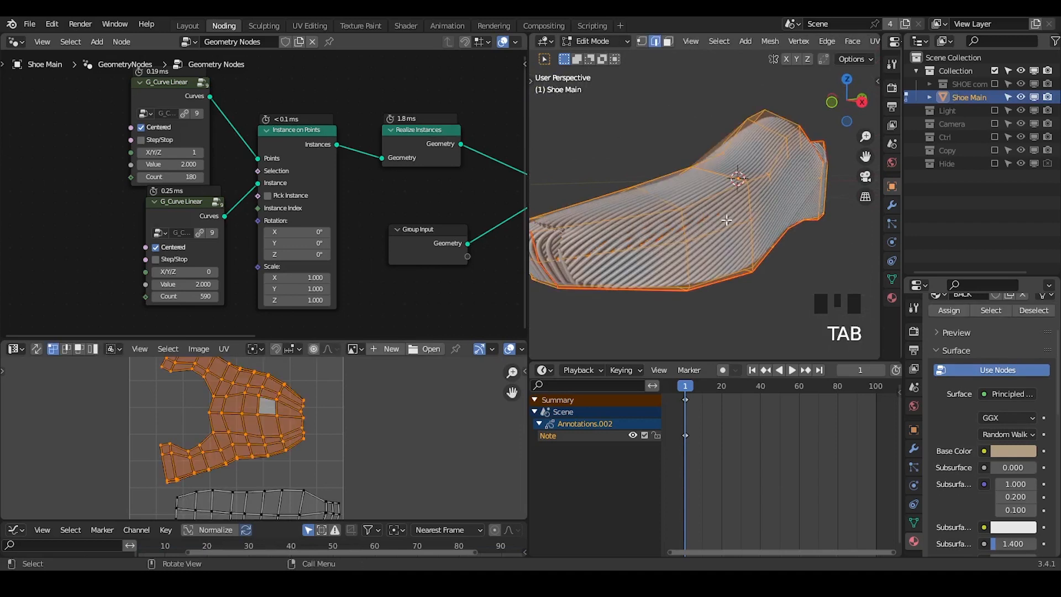
pyautogui.moveTo(332, 338); pyautogui.dragTo(336, 235)
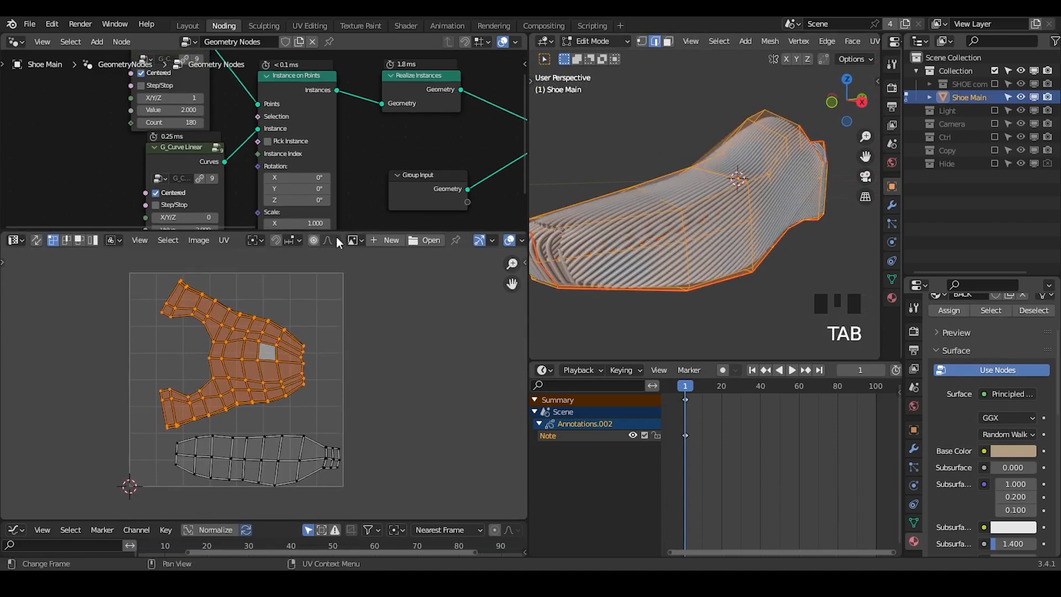
pyautogui.scroll(2, 261, 331)
pyautogui.moveTo(99, 276); pyautogui.dragTo(327, 286)
pyautogui.moveTo(109, 294)
pyautogui.mouseDown()
pyautogui.moveTo(299, 297)
pyautogui.moveTo(311, 299)
pyautogui.moveTo(296, 309)
pyautogui.moveTo(335, 316)
pyautogui.mouseUp()
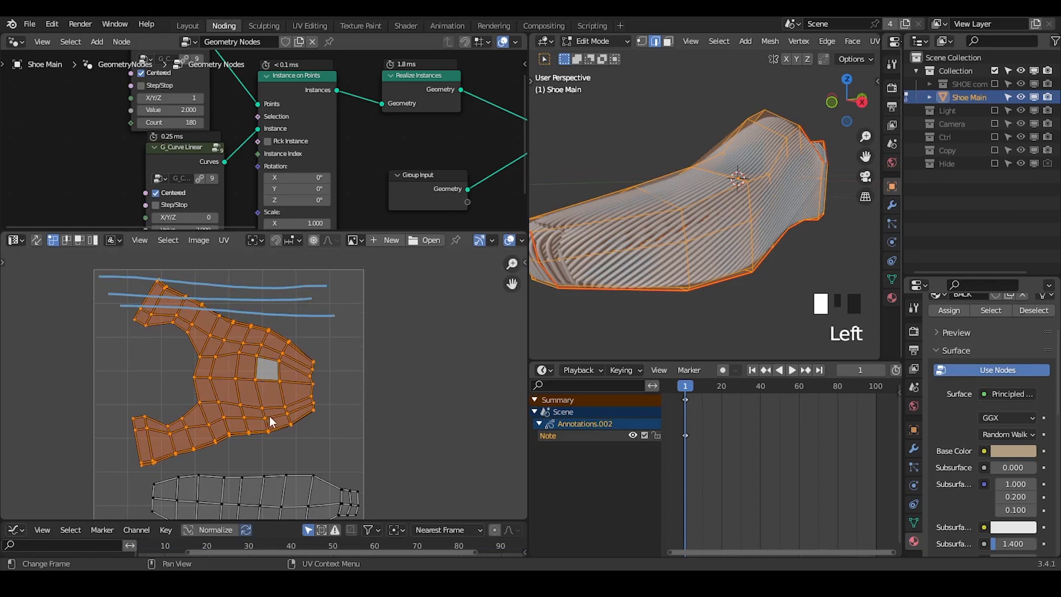
pyautogui.moveTo(270, 415); pyautogui.dragTo(278, 412, button='middle')
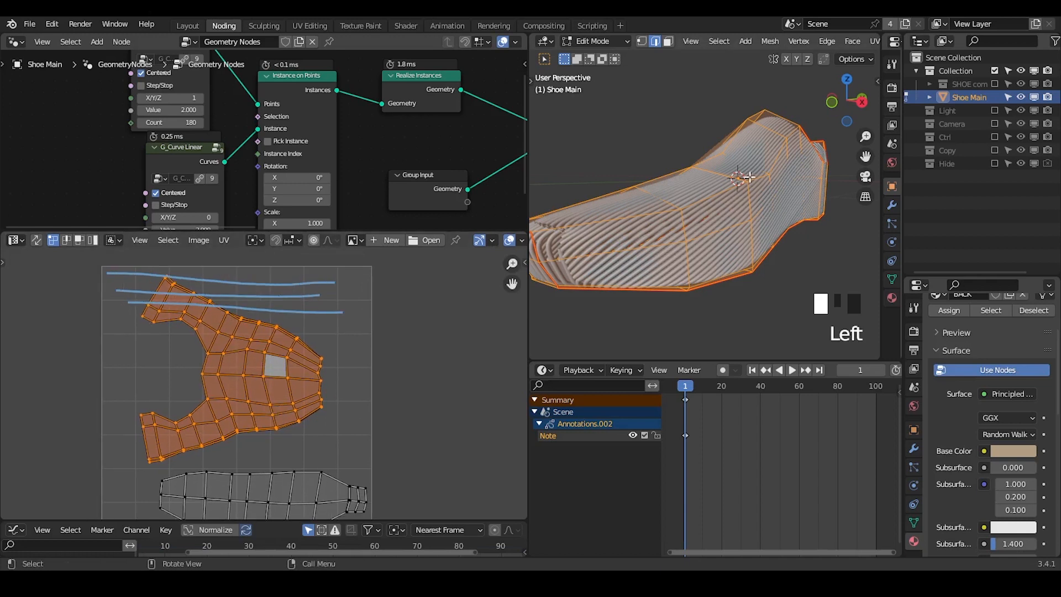
# - Leave Edit Mode, trace the line direction along the shoe's upper with annotation strokes, and erase those strokes
pyautogui.press('Tab')
pyautogui.moveTo(784, 133)
pyautogui.mouseDown()
pyautogui.moveTo(688, 208)
pyautogui.moveTo(580, 237)
pyautogui.mouseUp()
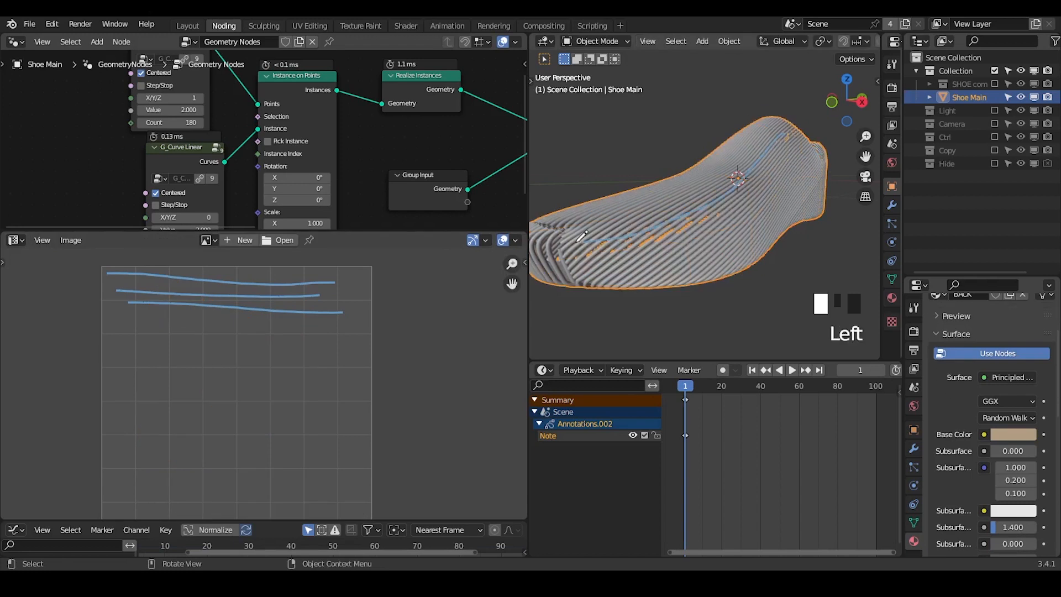
pyautogui.moveTo(800, 149)
pyautogui.mouseDown()
pyautogui.moveTo(646, 245)
pyautogui.moveTo(581, 259)
pyautogui.mouseUp()
pyautogui.moveTo(801, 173)
pyautogui.mouseDown(button='right')
pyautogui.moveTo(636, 265)
pyautogui.moveTo(590, 243)
pyautogui.moveTo(585, 256)
pyautogui.mouseUp(button='right')
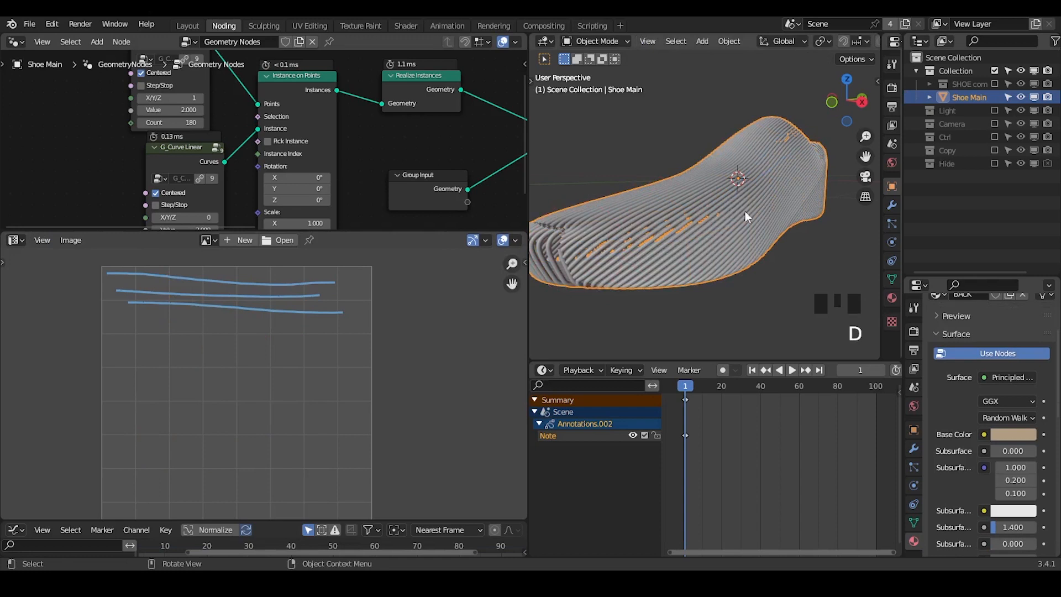
pyautogui.moveTo(793, 148); pyautogui.dragTo(631, 282)
pyautogui.moveTo(649, 265); pyautogui.dragTo(730, 199, button='right')
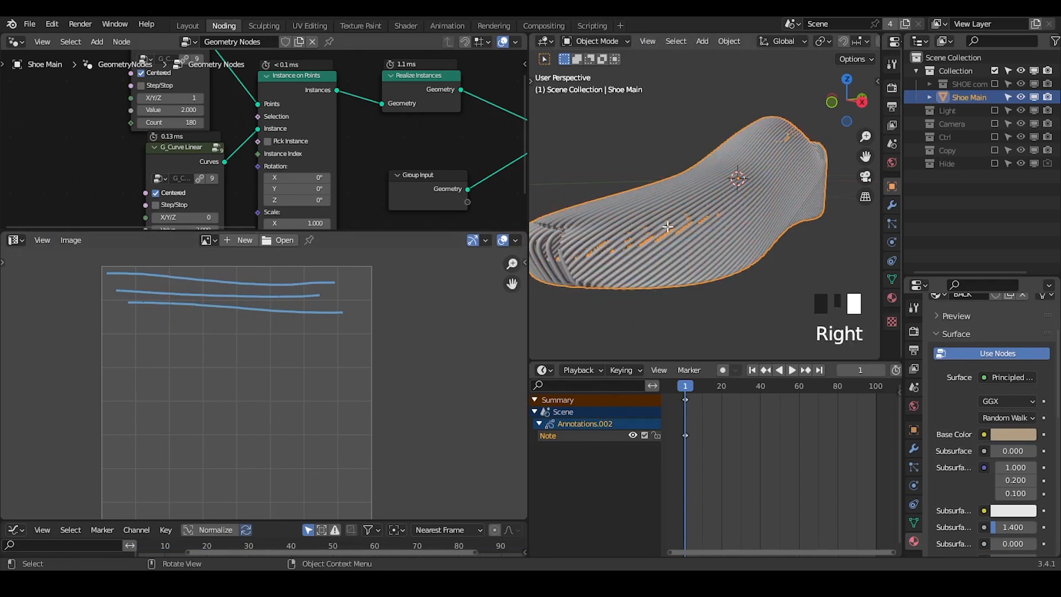
# - In Edit Mode, flatten the upper edge of the quad left of the active face in the upper UV island, scaling Y to 0
pyautogui.press('Tab')
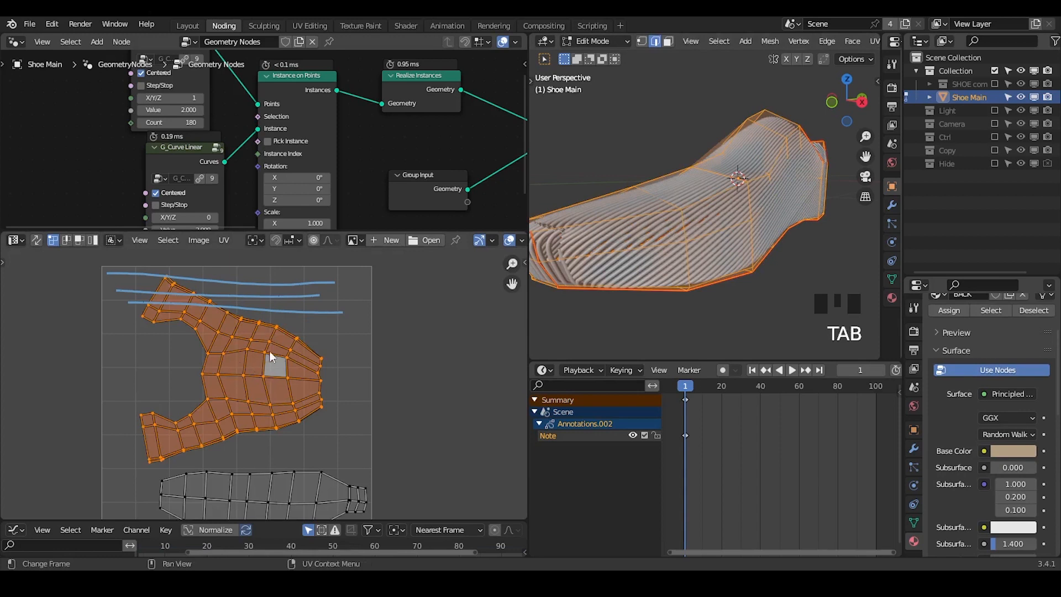
pyautogui.moveTo(347, 303); pyautogui.dragTo(170, 296, button='right')
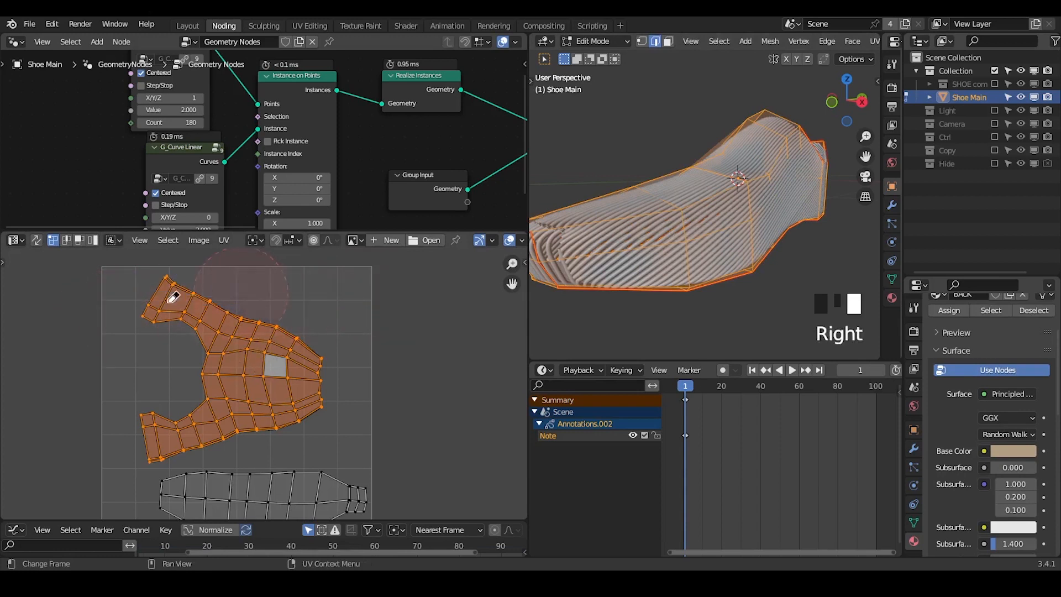
pyautogui.scroll(5, 220, 376)
pyautogui.click(273, 316)
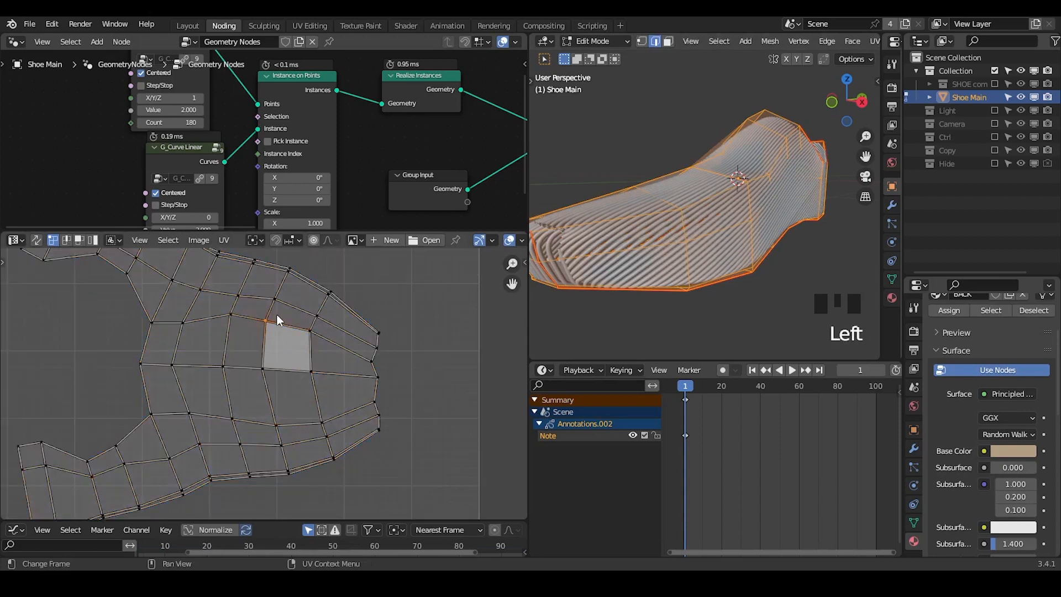
pyautogui.click(246, 327)
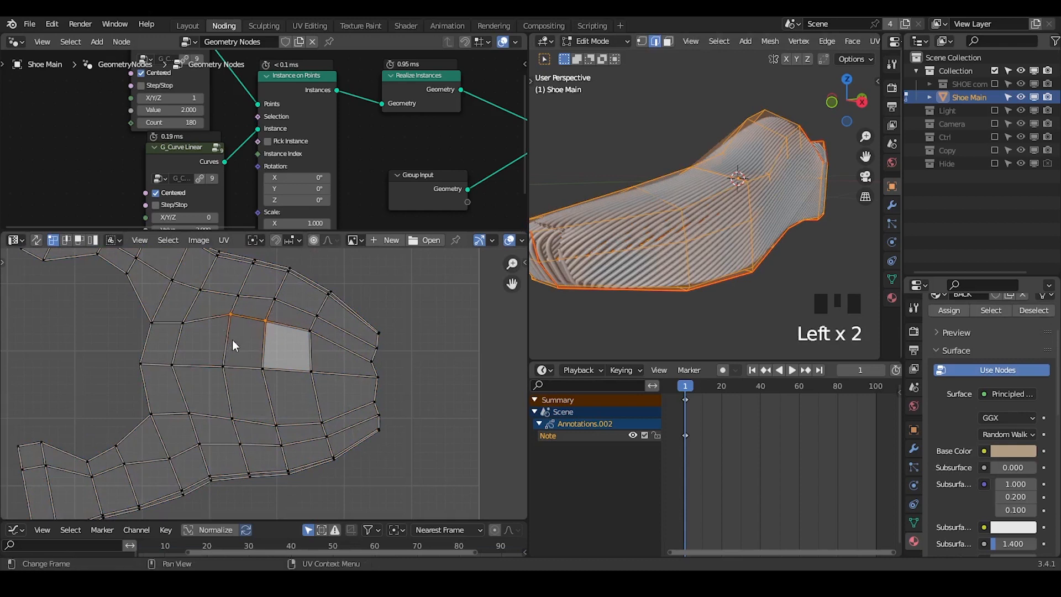
pyautogui.moveTo(272, 232); pyautogui.dragTo(271, 169)
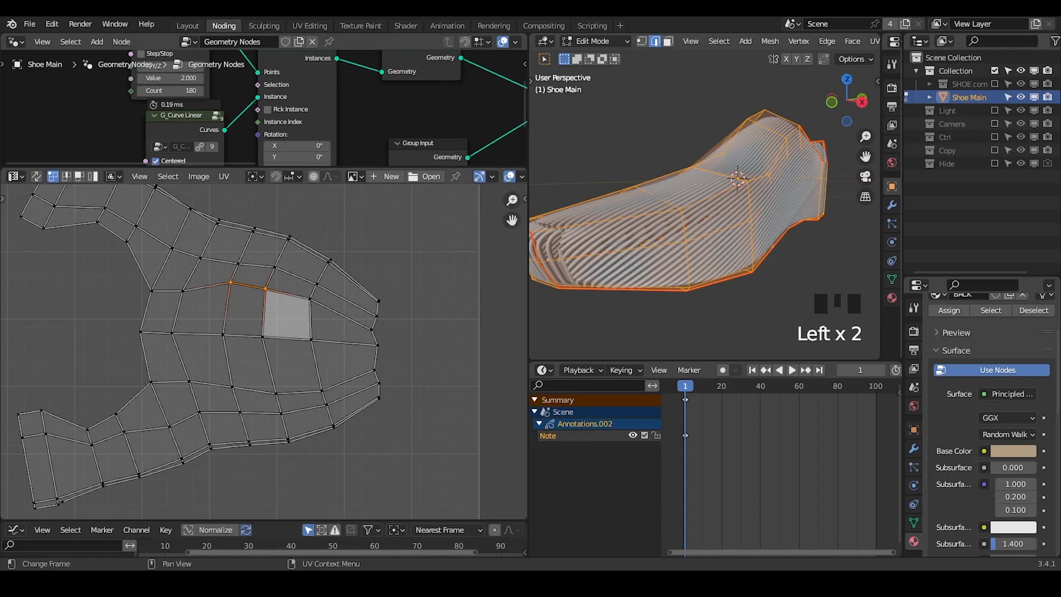
pyautogui.press('s')
pyautogui.press('y')
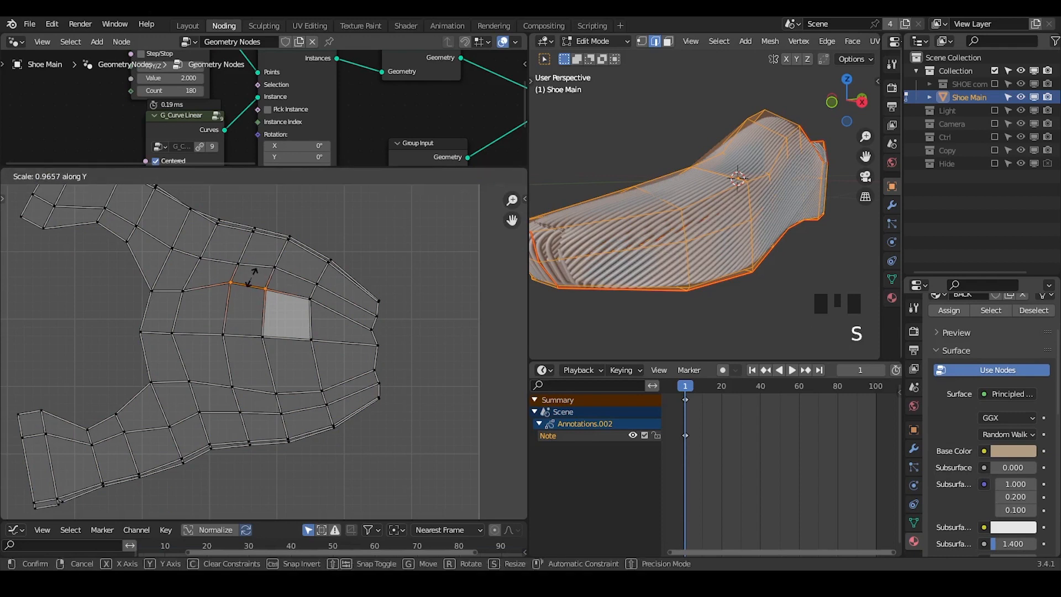
pyautogui.press('0')
pyautogui.press('Return')
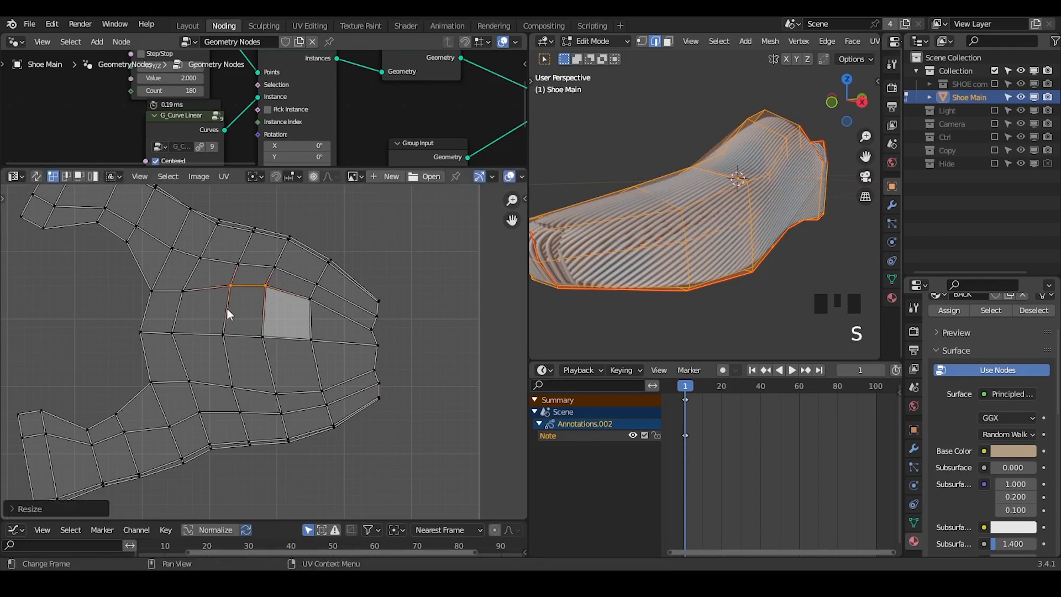
# - Flatten the same quad's lower edge horizontally by scaling its two UV vertices to 0 along Y
pyautogui.click(213, 353)
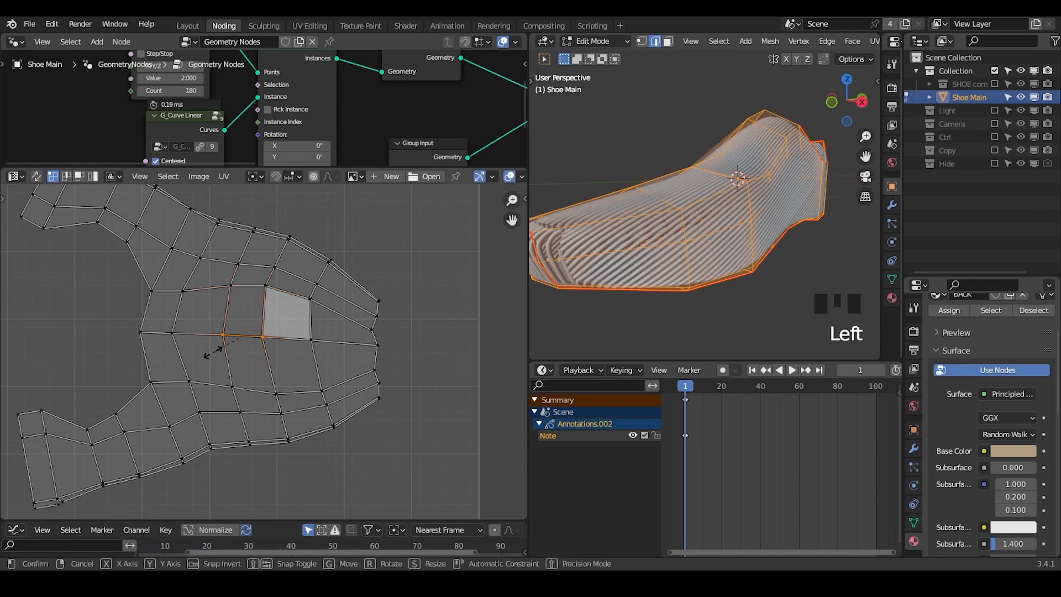
pyautogui.press('s')
pyautogui.press('y')
pyautogui.press('0')
pyautogui.press('Return')
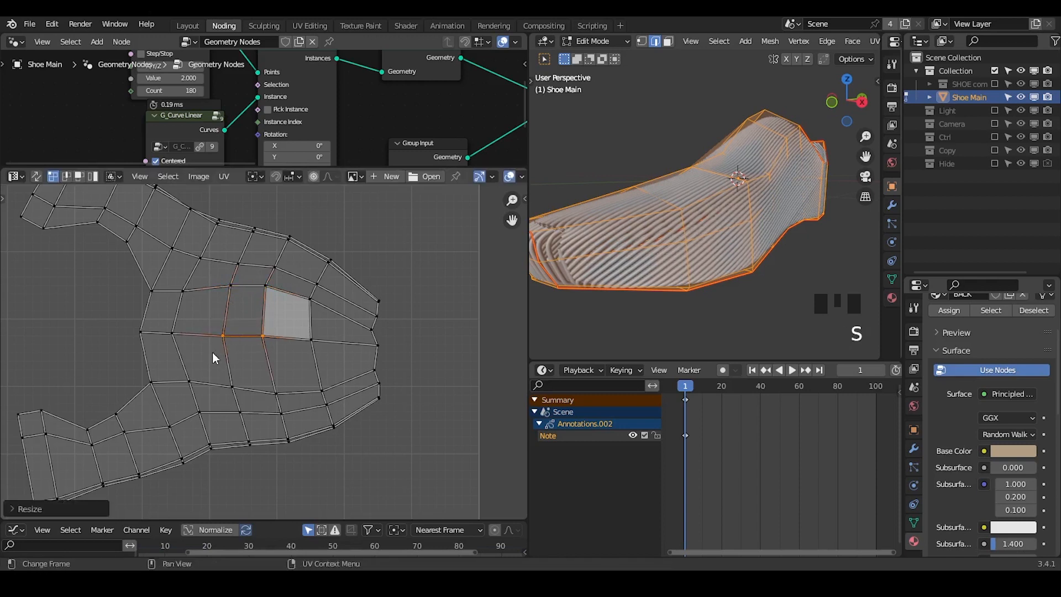
# - Make the quad's left edge vertical by scaling its two UV vertices to 0 along X
pyautogui.moveTo(244, 274); pyautogui.dragTo(222, 336)
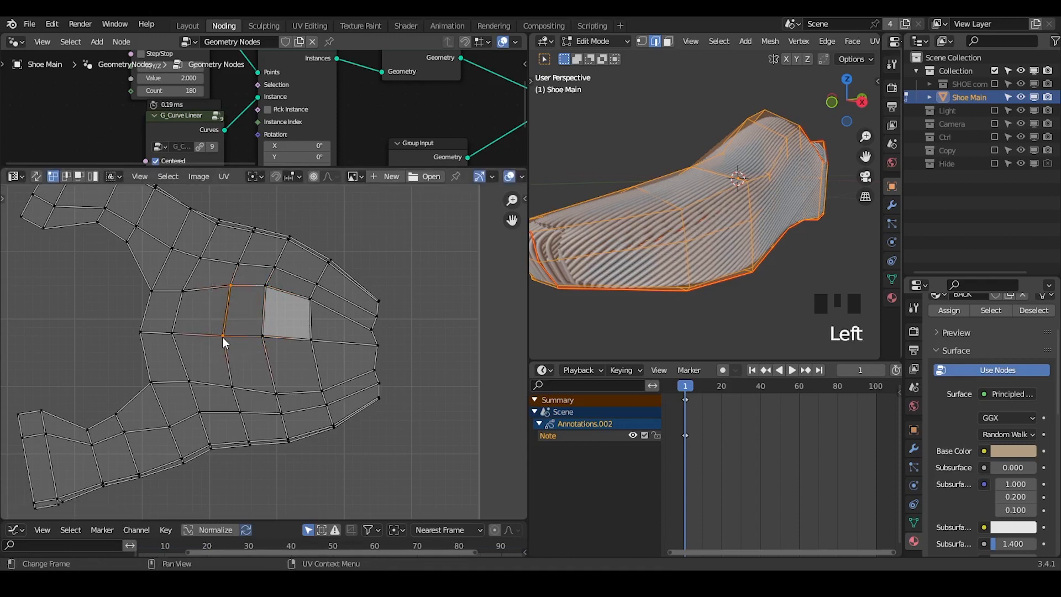
pyautogui.press('s')
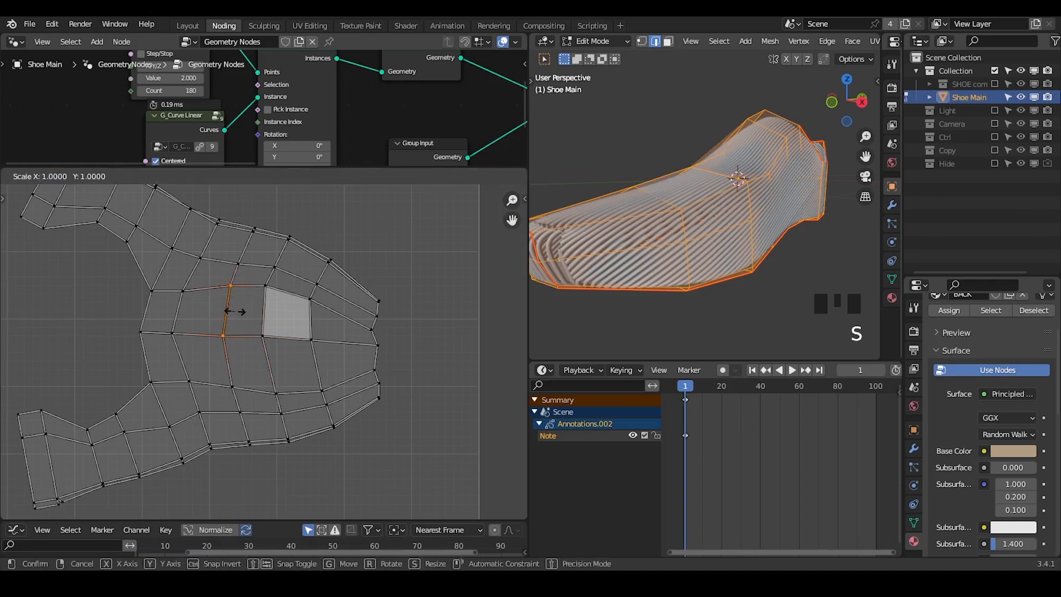
pyautogui.press('x')
pyautogui.press('0')
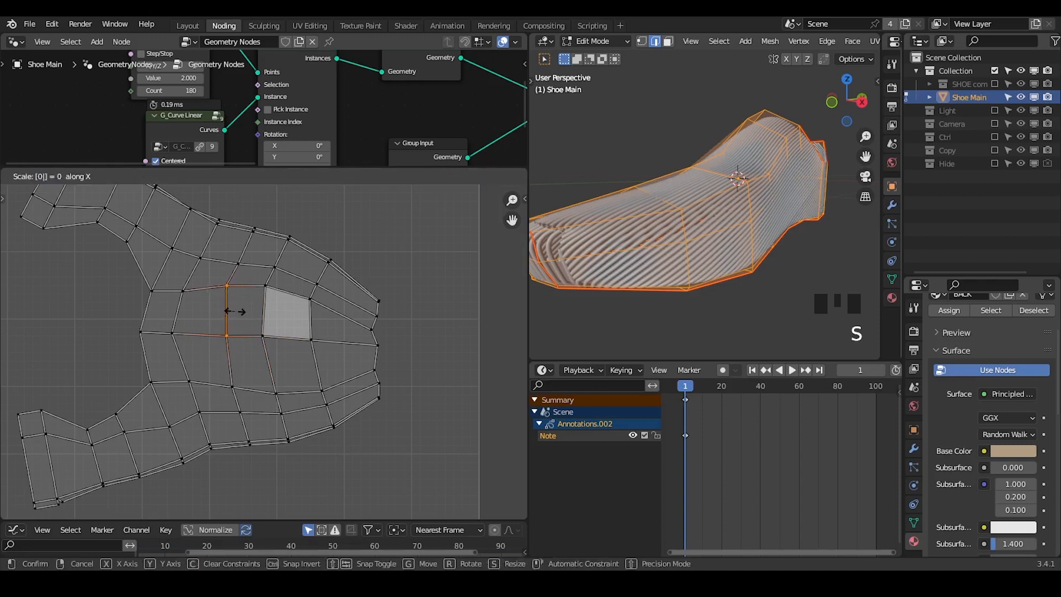
pyautogui.press('Return')
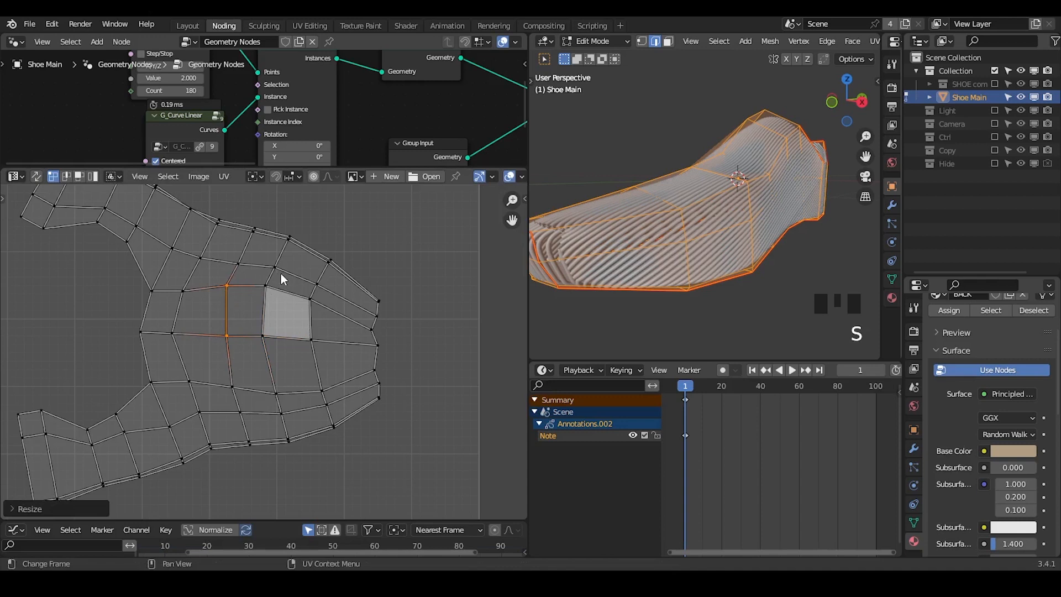
# - Make the quad's right edge vertical by scaling its two UV vertices to 0 along X
pyautogui.moveTo(281, 274); pyautogui.dragTo(260, 353)
pyautogui.press('s')
pyautogui.press('s')
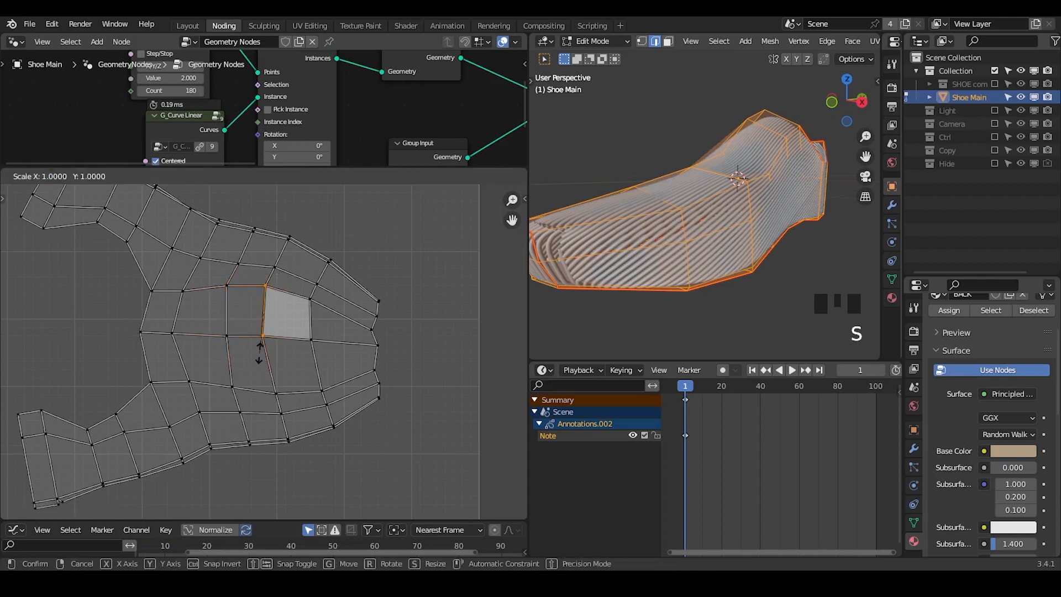
pyautogui.press('x')
pyautogui.press('0')
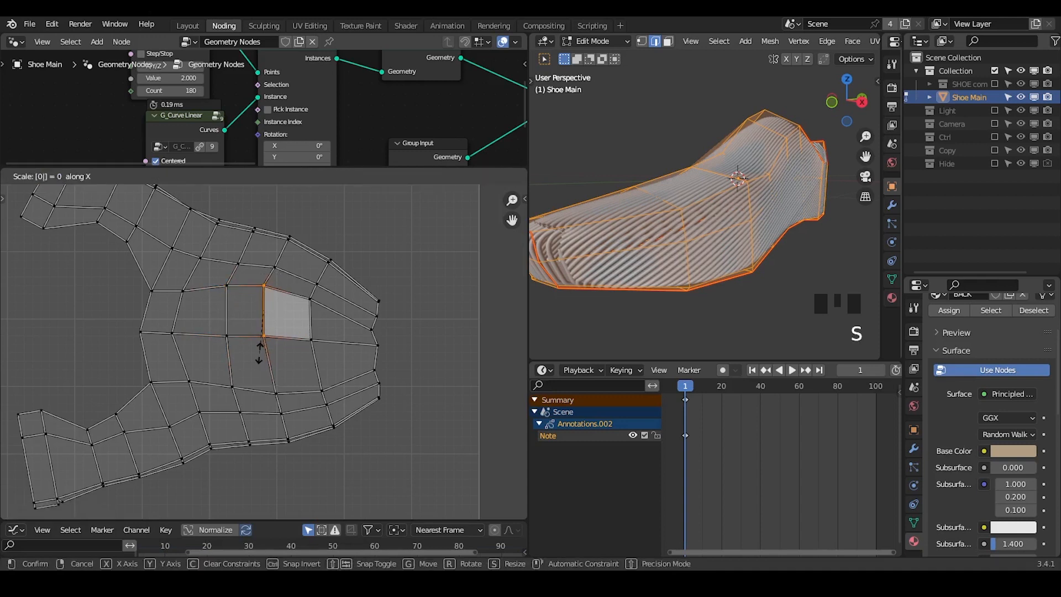
pyautogui.click(259, 353)
# - Unwrap the upper UV island with Follow Active Quads from the squared face, and move the island up within the UV square
pyautogui.press('3')
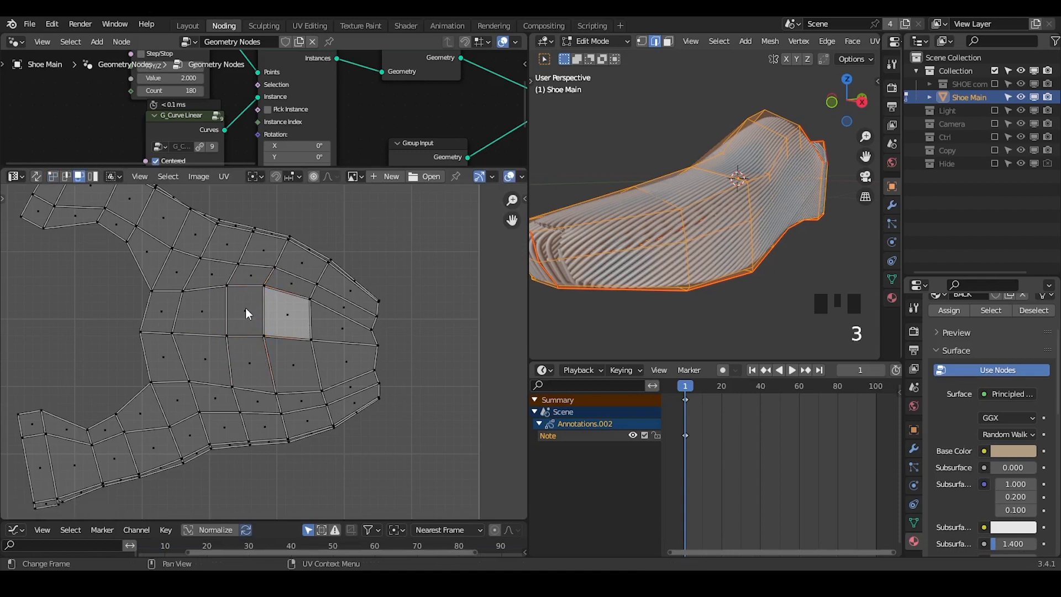
pyautogui.click(245, 307)
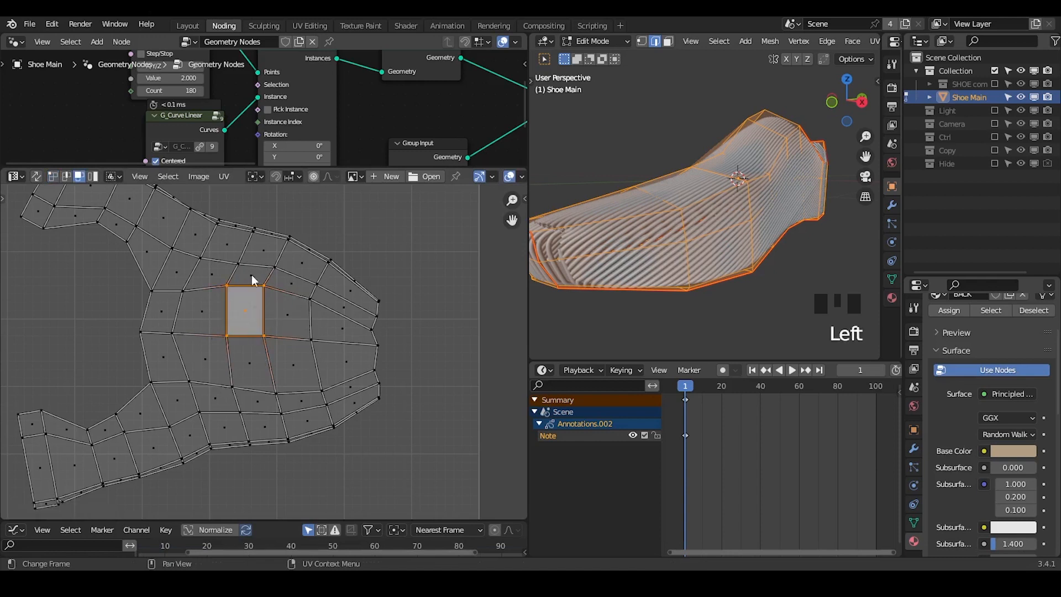
pyautogui.scroll(-3, 220, 353)
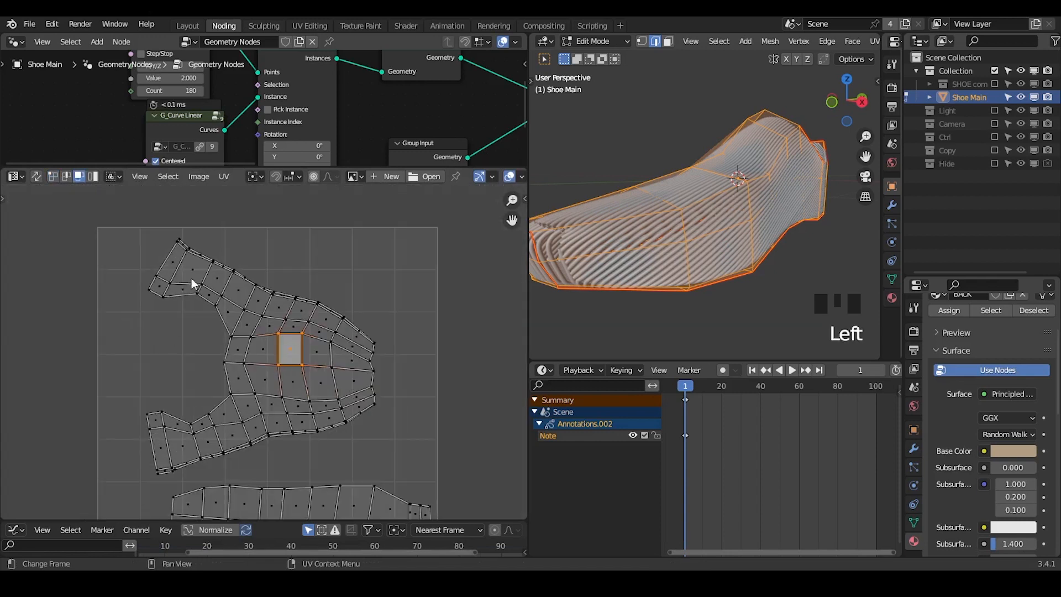
pyautogui.rightClick(294, 310)
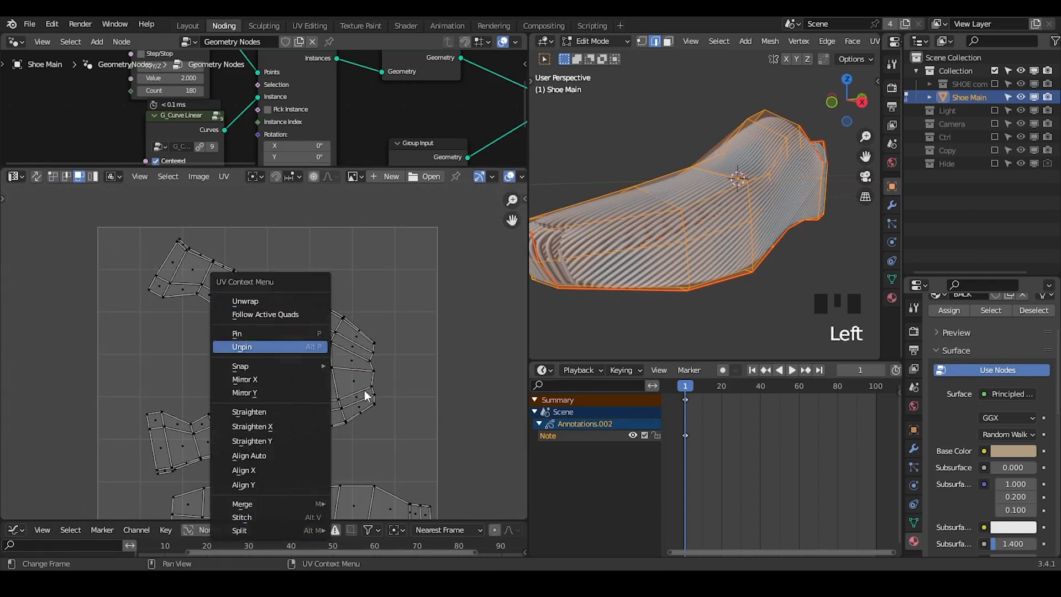
pyautogui.click(282, 314)
pyautogui.moveTo(429, 267); pyautogui.dragTo(96, 465)
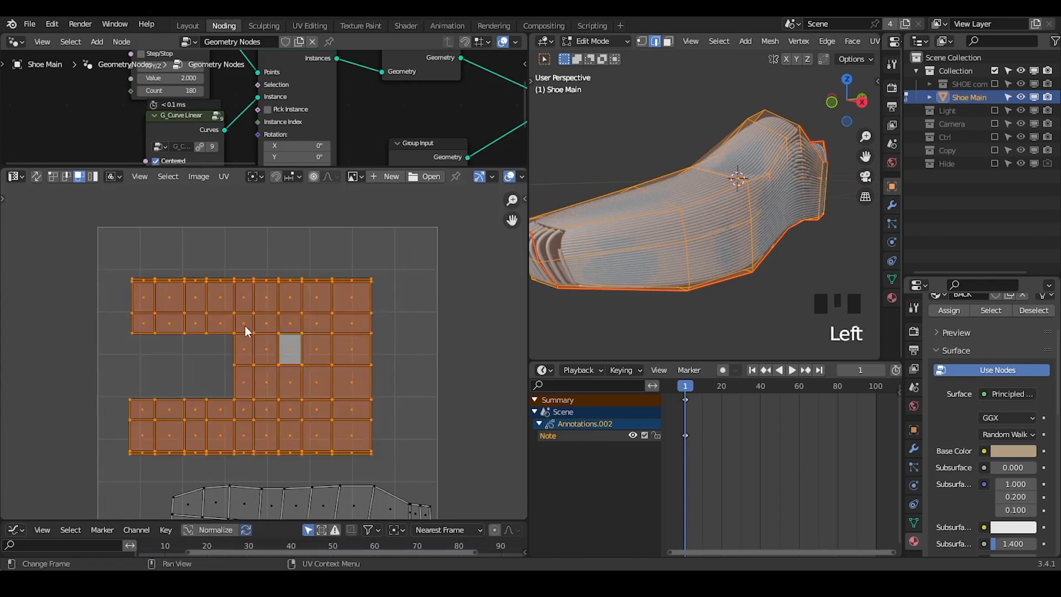
pyautogui.press('g')
pyautogui.click(265, 290)
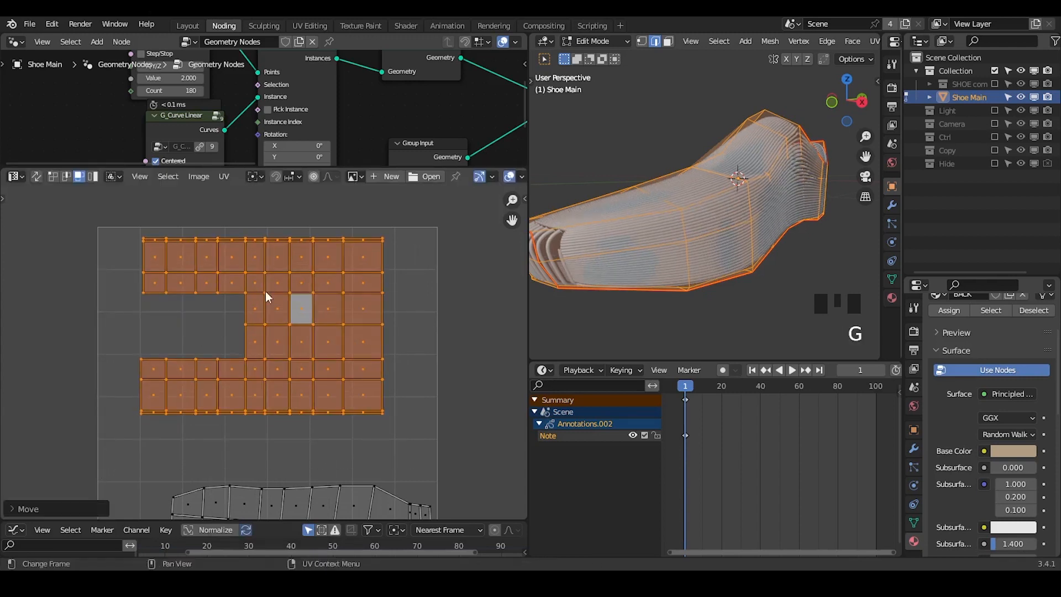
pyautogui.moveTo(322, 507); pyautogui.dragTo(325, 417, button='middle')
pyautogui.scroll(1, 325, 439)
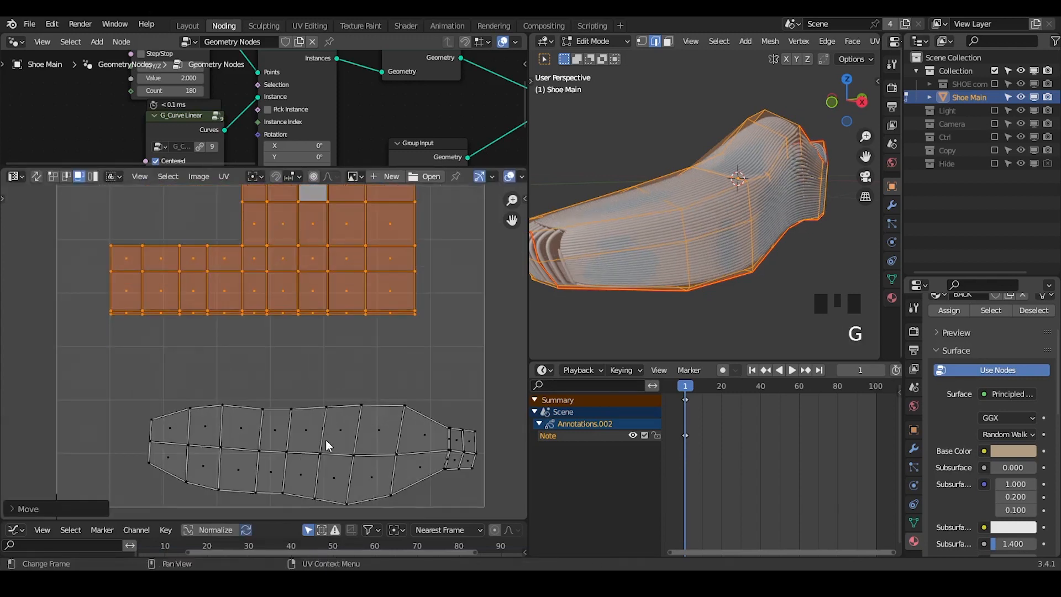
pyautogui.moveTo(340, 399); pyautogui.dragTo(276, 464)
pyautogui.press('s')
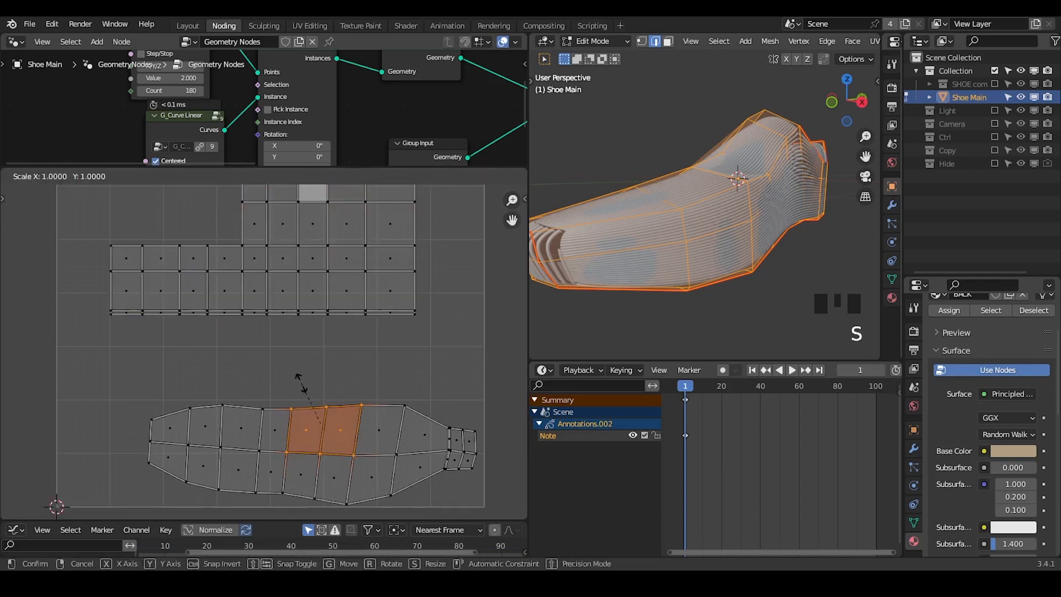
pyautogui.press('Escape')
pyautogui.moveTo(335, 389); pyautogui.dragTo(281, 449)
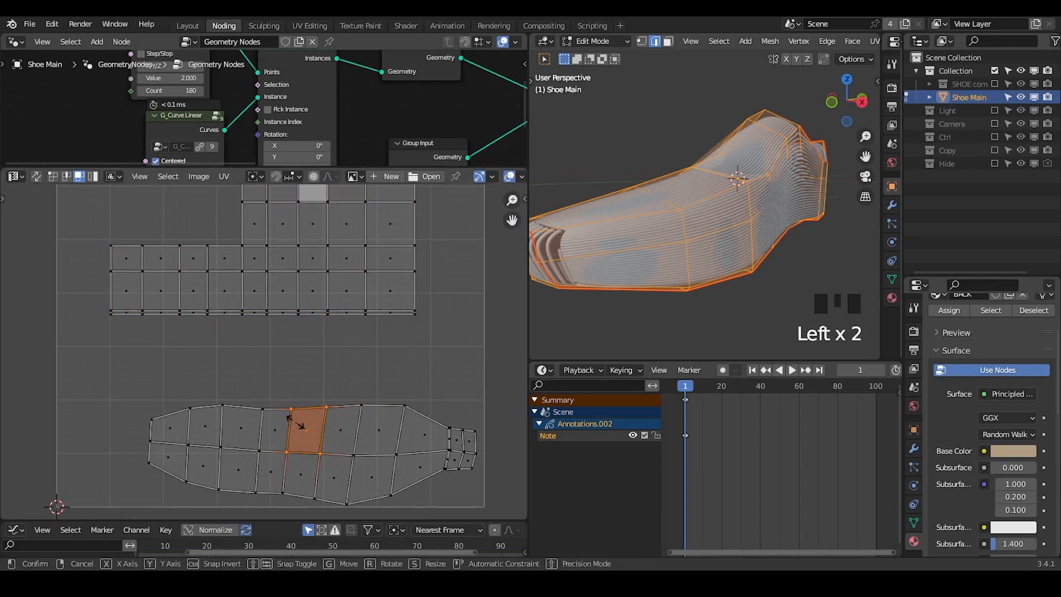
pyautogui.press('s')
pyautogui.press('x')
pyautogui.press('0')
pyautogui.press('Return')
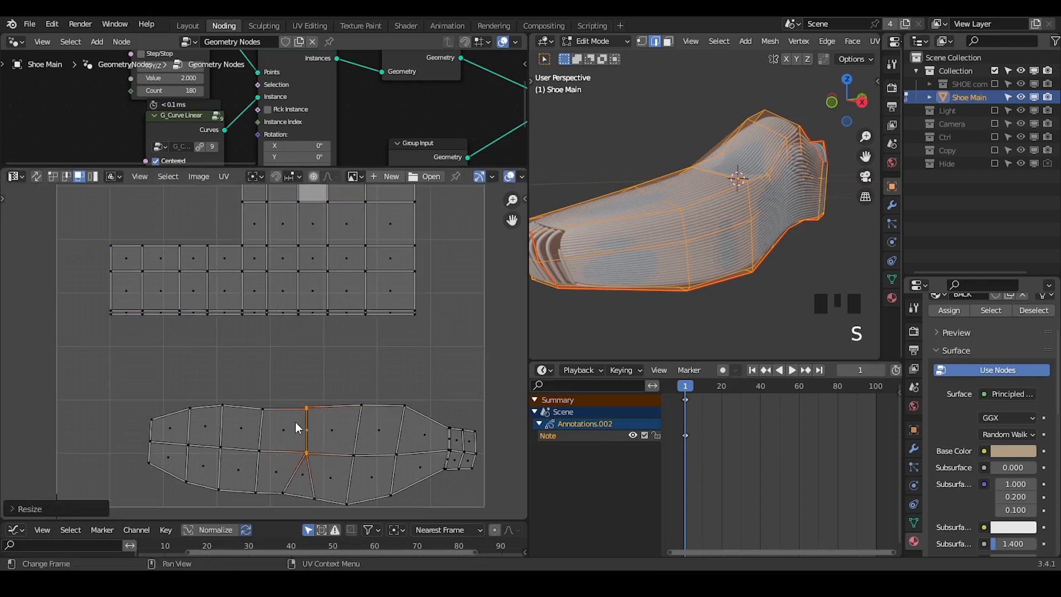
pyautogui.hotkey('ctrl', 'z')
# - In vertex selection, make the left edge of a middle upper-row quad in the lower UV island vertical by scaling X to 0
pyautogui.click(308, 382)
pyautogui.moveTo(308, 387); pyautogui.dragTo(279, 486)
pyautogui.press('1')
pyautogui.moveTo(302, 386); pyautogui.dragTo(278, 473)
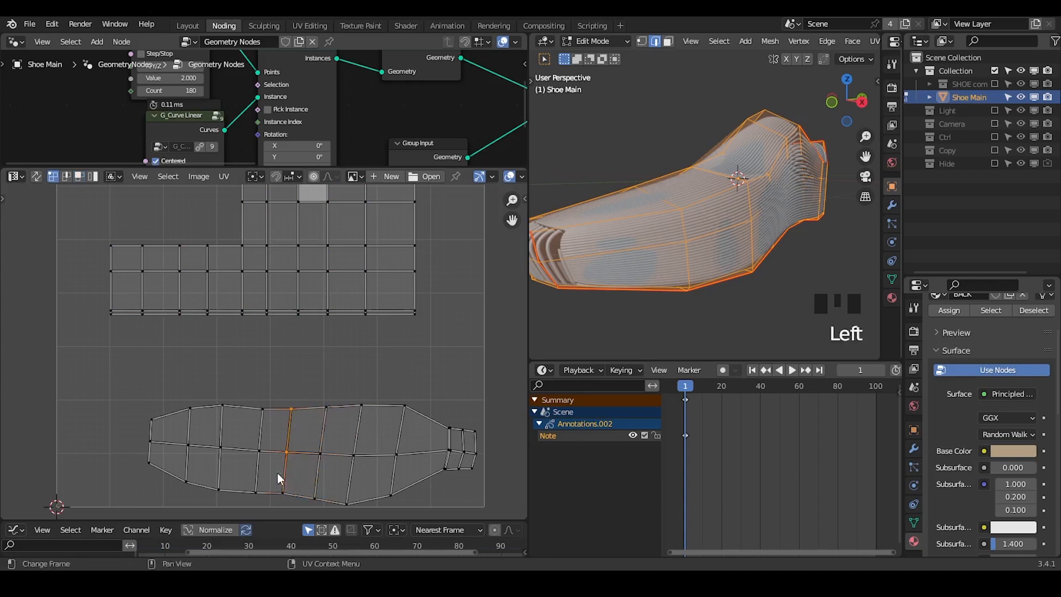
pyautogui.press('s')
pyautogui.press('x')
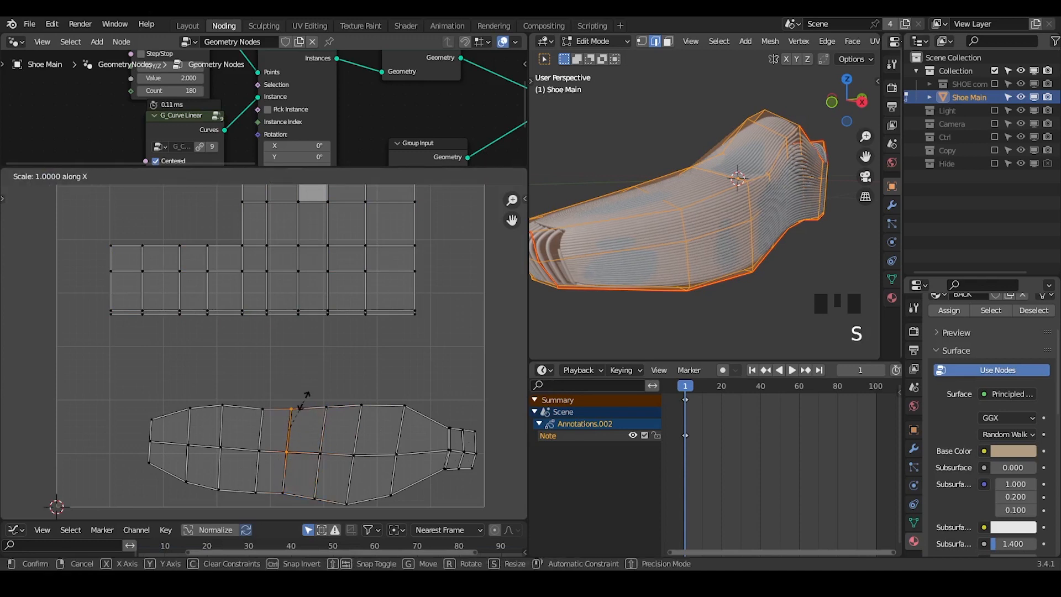
pyautogui.press('0')
pyautogui.click(304, 400)
# - Make the right edge of that lower-island quad vertical by flattening its two UV vertices along X
pyautogui.moveTo(329, 390); pyautogui.dragTo(315, 463)
pyautogui.press('s')
pyautogui.press('x')
pyautogui.click(327, 420)
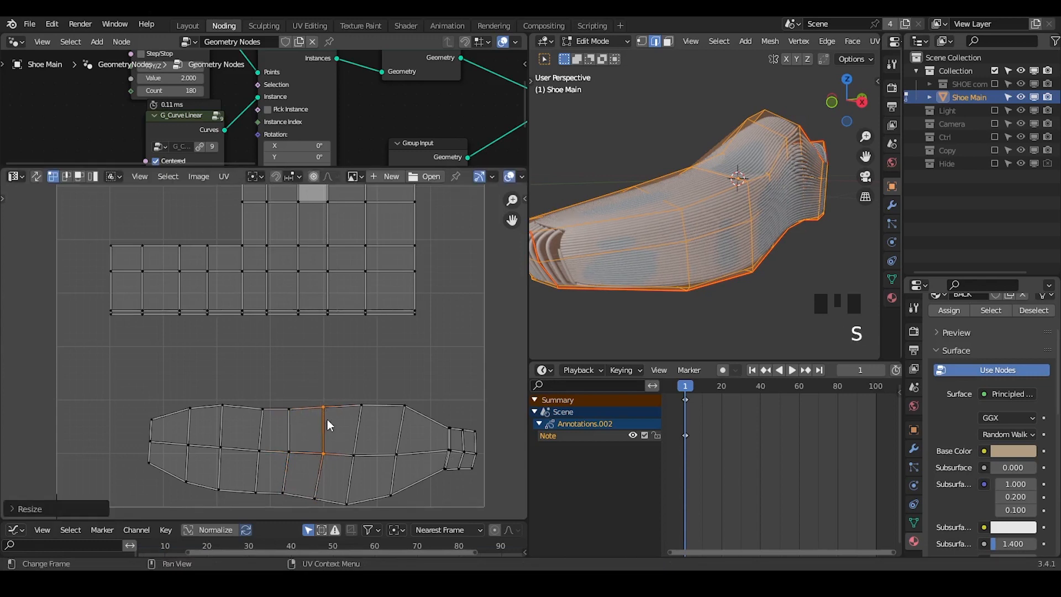
# - Flatten the lower-island quad's upper and lower edges horizontally by scaling each vertex pair along Y
pyautogui.click(282, 421)
pyautogui.press('s')
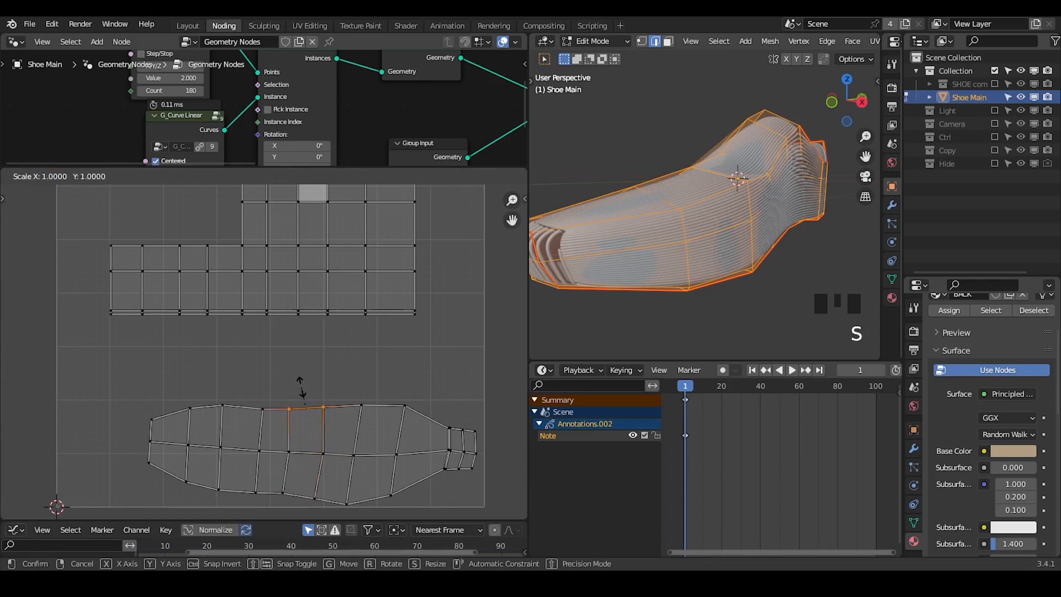
pyautogui.press('y')
pyautogui.click(301, 389)
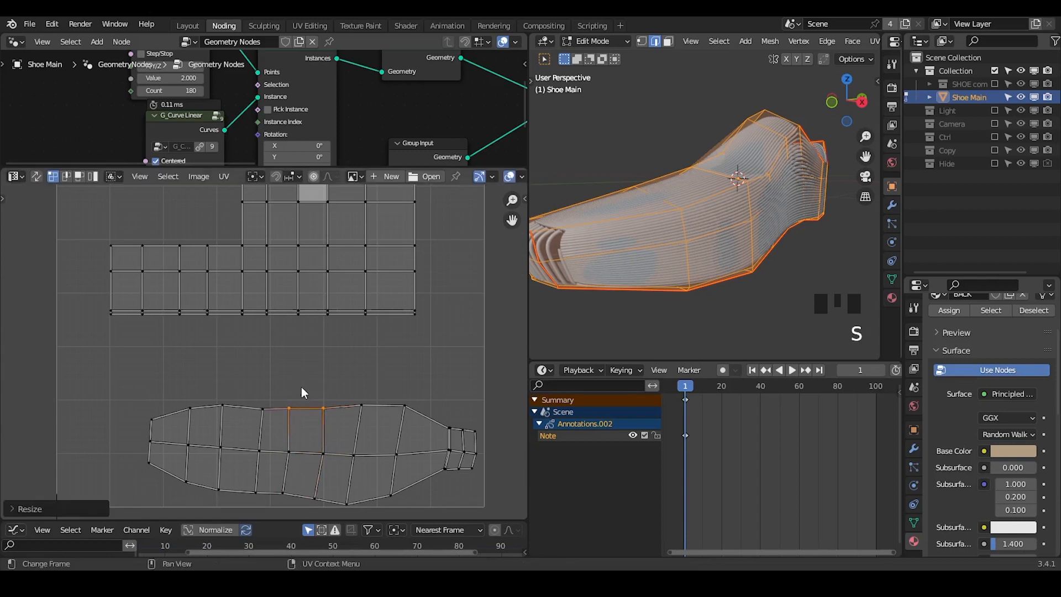
pyautogui.click(286, 462)
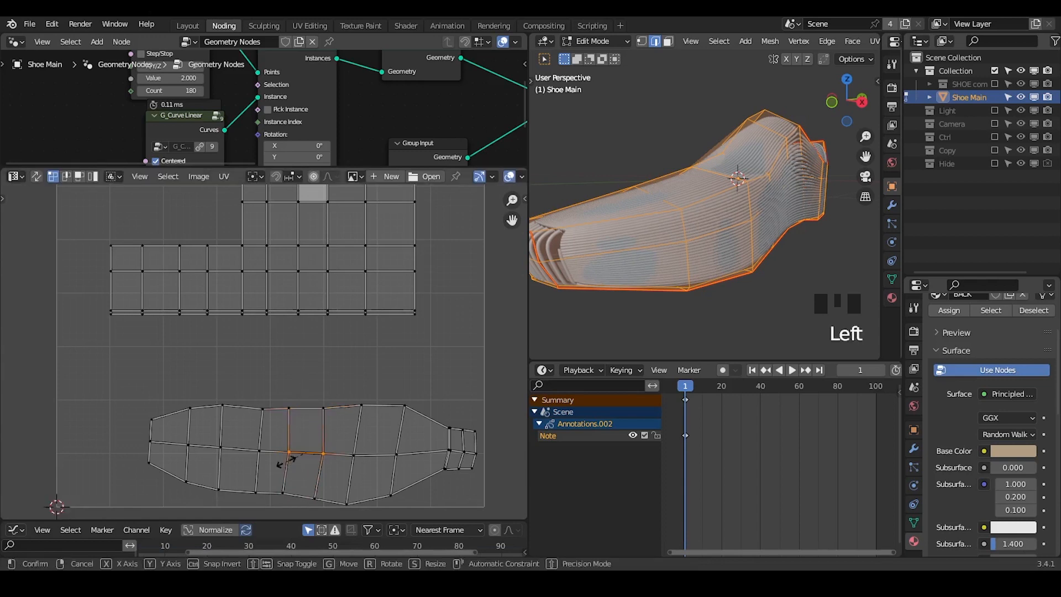
pyautogui.press('s')
pyautogui.click(286, 462)
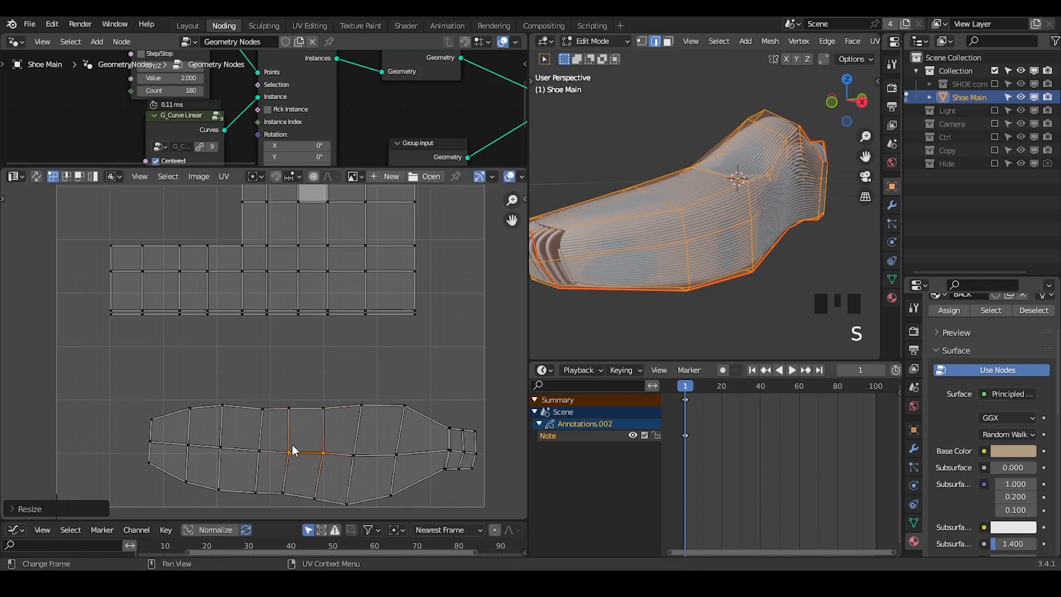
# - Unwrap the lower UV island with Follow Active Quads from its squared face, and select all UV islands
pyautogui.press('3')
pyautogui.click(311, 440)
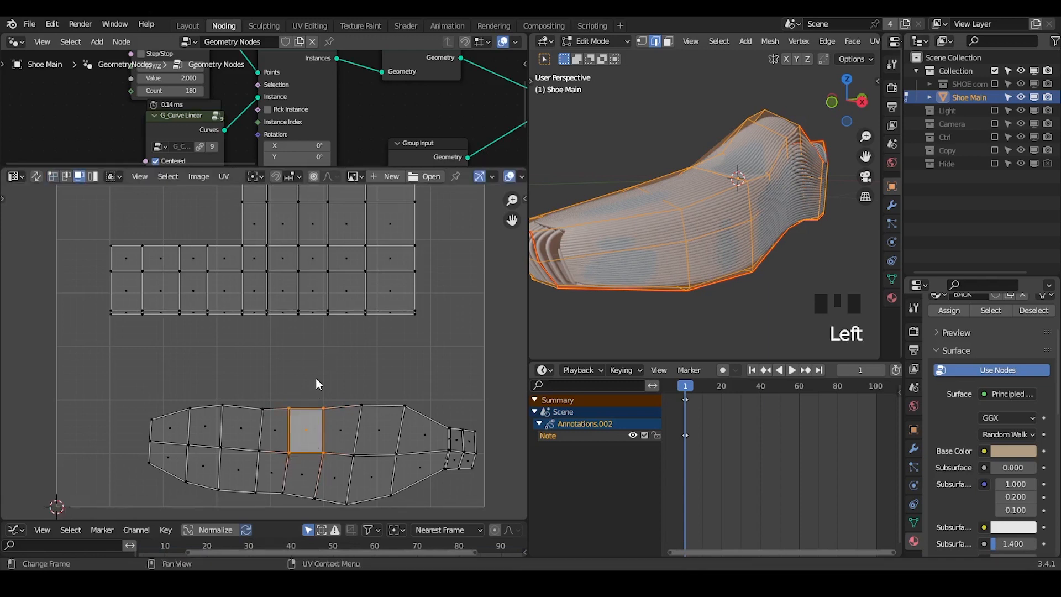
pyautogui.rightClick(321, 365)
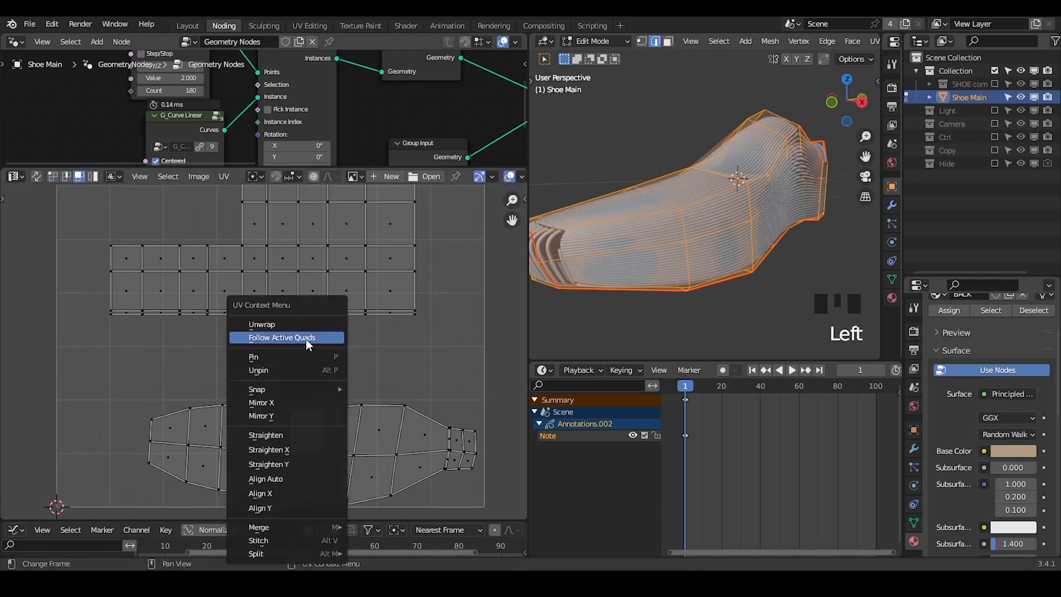
pyautogui.click(306, 339)
pyautogui.press('a')
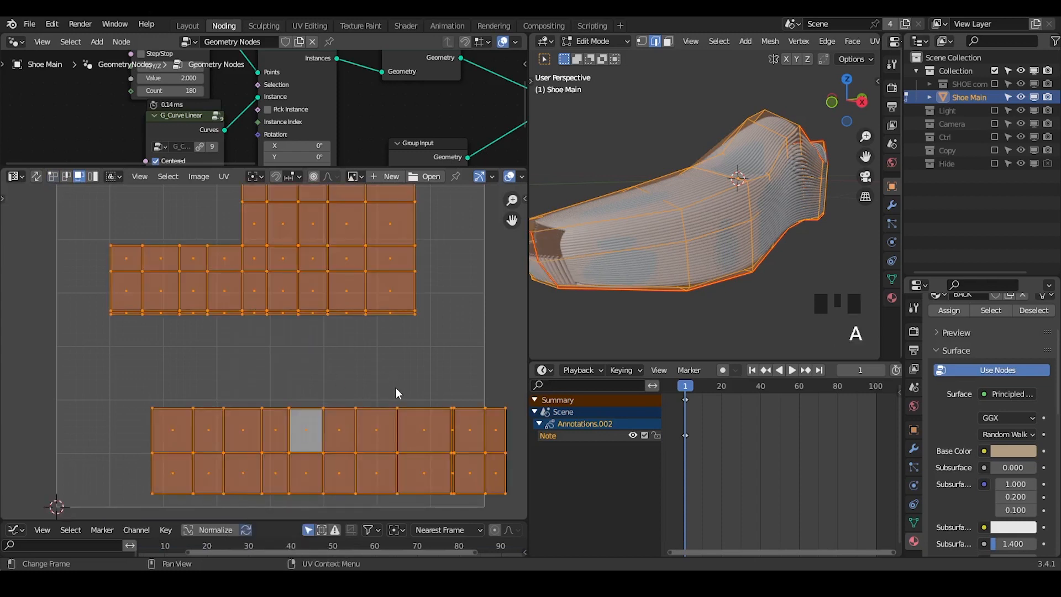
# - Select only the lower UV island, move it fully inside the UV bounds, and return to Object Mode
pyautogui.rightClick(395, 386)
pyautogui.click(463, 316)
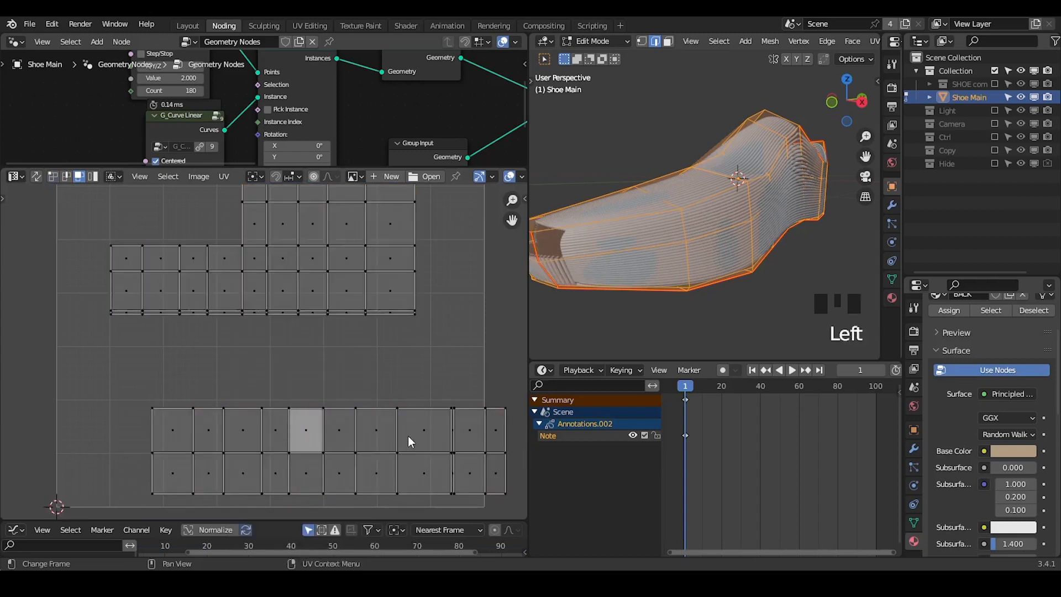
pyautogui.press('l')
pyautogui.press('g')
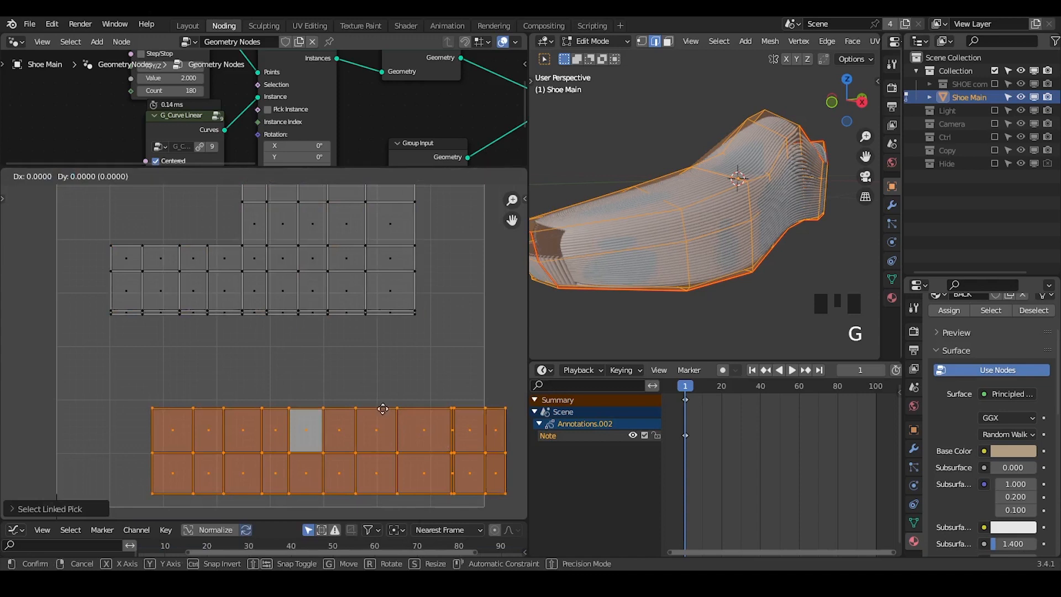
pyautogui.click(373, 404)
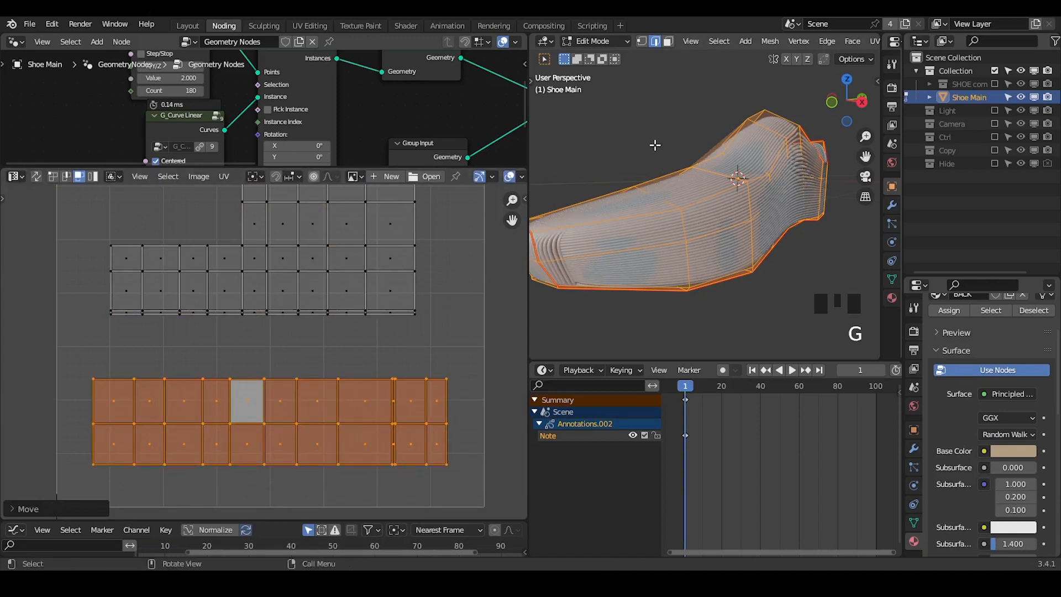
pyautogui.press('Tab')
pyautogui.moveTo(644, 171); pyautogui.dragTo(678, 245, button='middle')
pyautogui.moveTo(663, 248); pyautogui.dragTo(697, 224, button='middle')
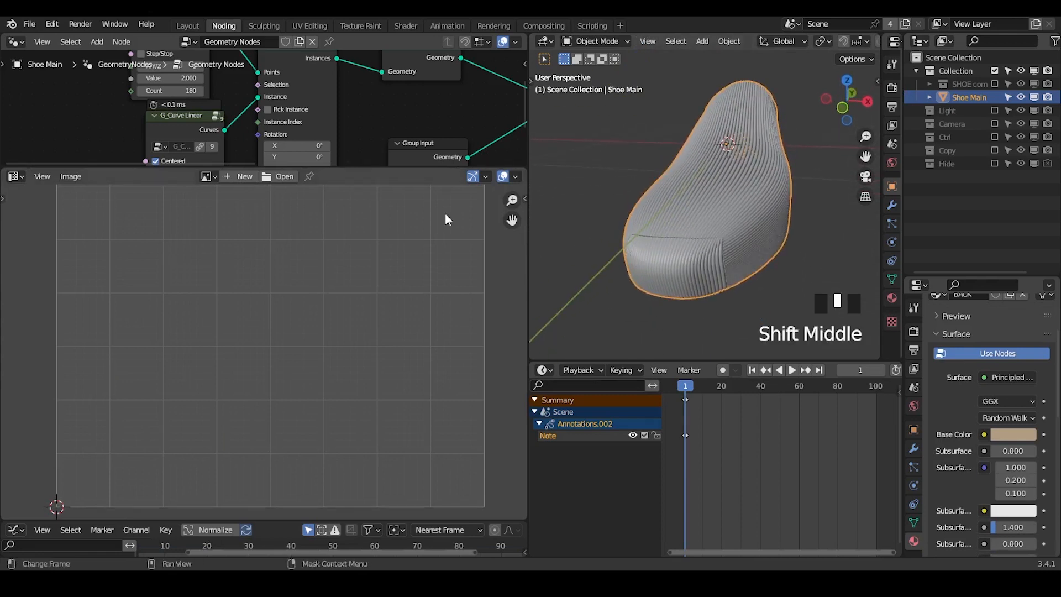
# - Set the Count of the G_Curve Linear node feeding the Instance input to 203, and deselect the shoe
pyautogui.moveTo(372, 167); pyautogui.dragTo(372, 316)
pyautogui.scroll(3, 262, 280)
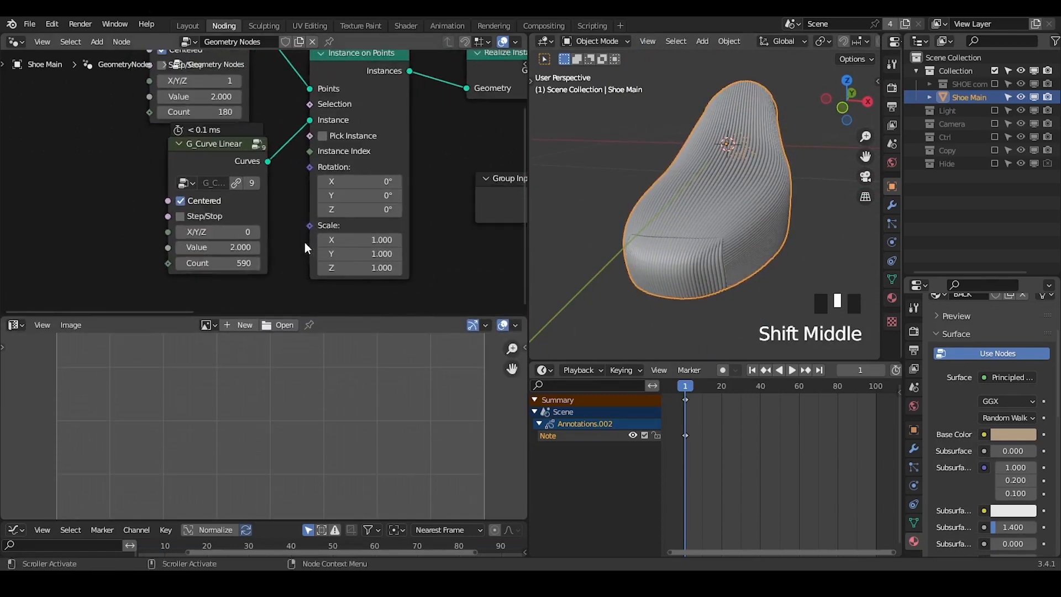
pyautogui.moveTo(221, 263); pyautogui.dragTo(202, 263)
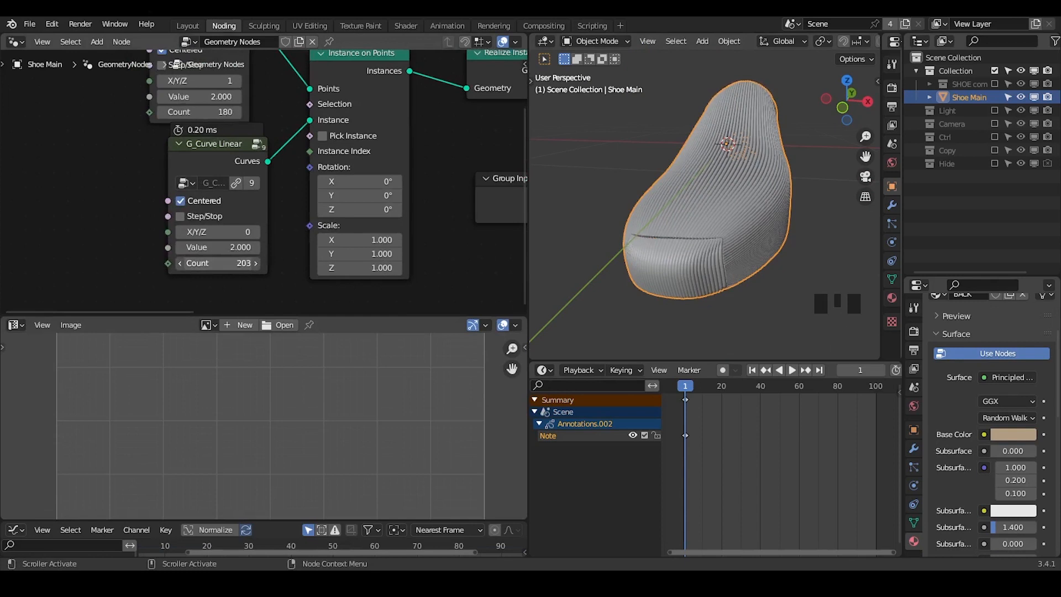
pyautogui.moveTo(811, 194); pyautogui.dragTo(764, 200, button='middle')
pyautogui.click(776, 94)
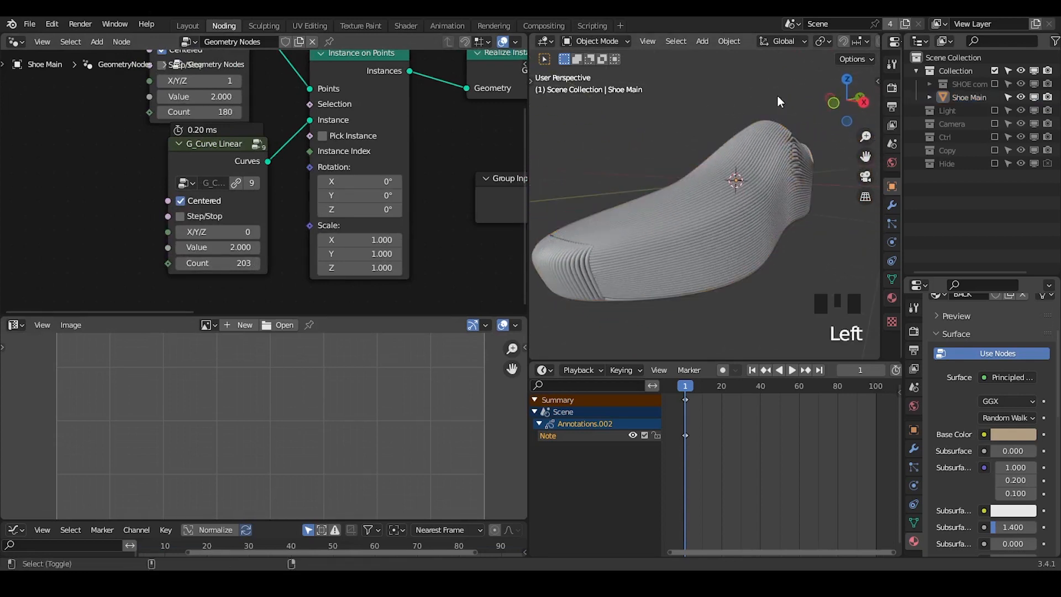
# - Close the image editor area so the node editor takes over its space
pyautogui.hotkey('ctrl', 'shift', 'alt', 'q')
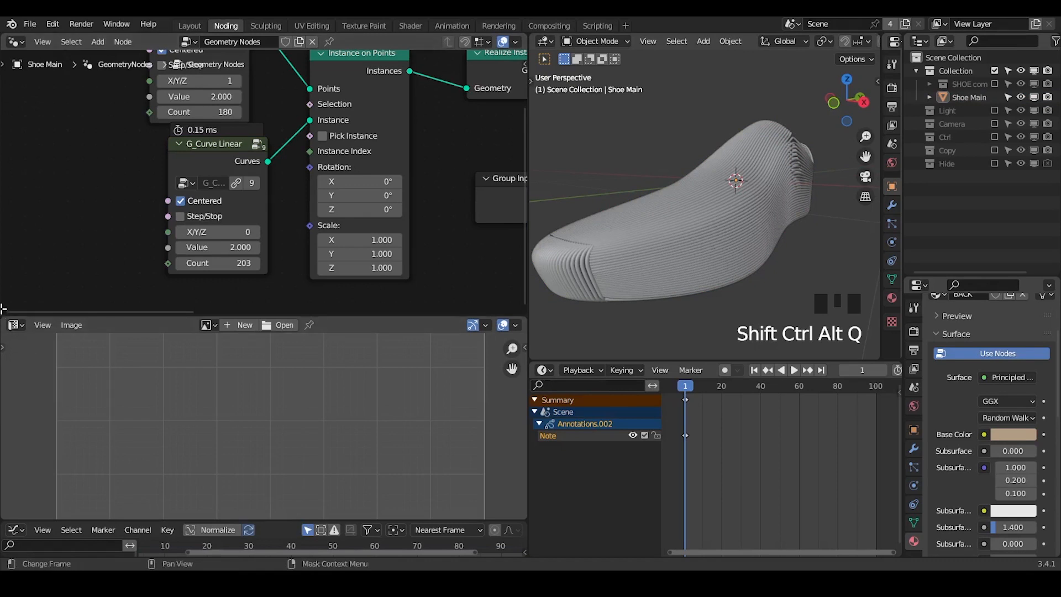
pyautogui.moveTo(4, 309); pyautogui.dragTo(221, 409)
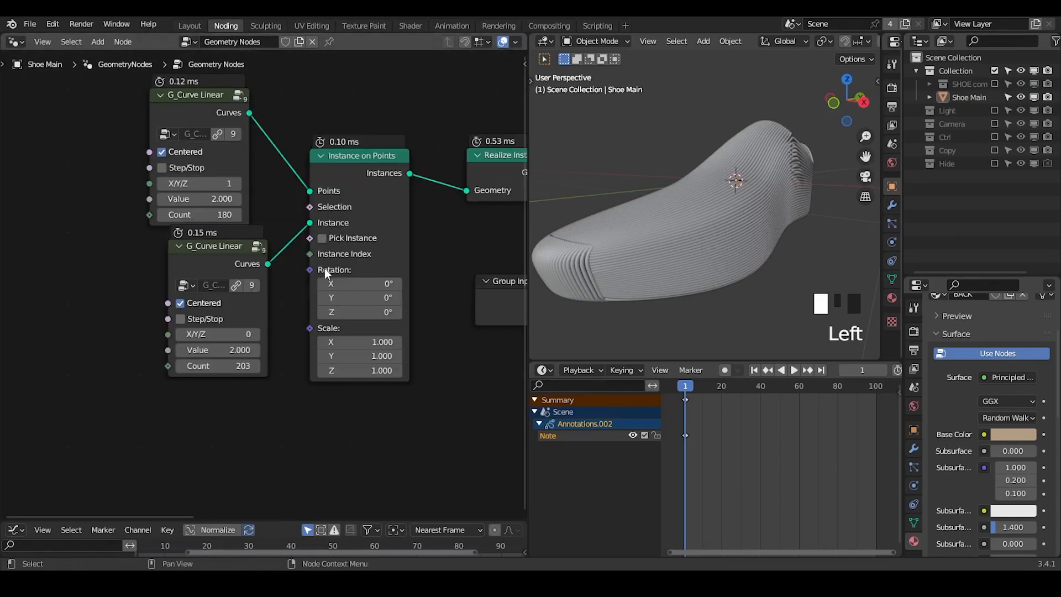
pyautogui.moveTo(324, 267); pyautogui.dragTo(378, 197, button='middle')
# - Preview the Realize Instances output in the viewport, and move the G_UV Deformer node slightly down
pyautogui.keyDown('alt'); pyautogui.keyDown('shift'); pyautogui.click(448, 168); pyautogui.keyUp('shift'); pyautogui.keyUp('alt')
pyautogui.moveTo(726, 194); pyautogui.dragTo(557, 220, button='middle')
pyautogui.moveTo(357, 216); pyautogui.dragTo(94, 213, button='middle')
pyautogui.keyDown('ctrl'); pyautogui.moveTo(279, 158); pyautogui.dragTo(324, 211, button='middle'); pyautogui.keyUp('ctrl')
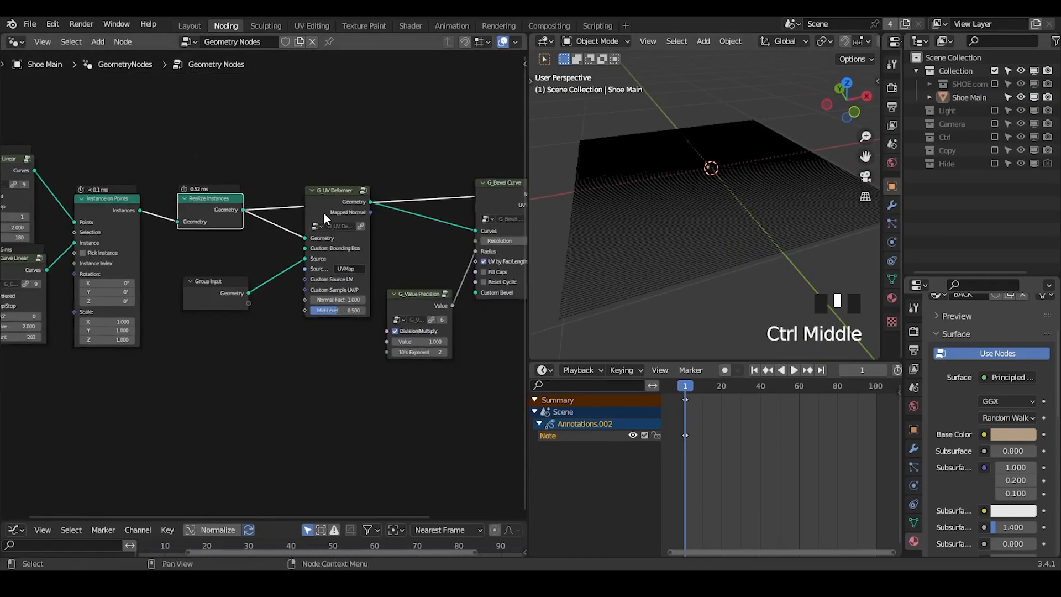
pyautogui.moveTo(323, 211); pyautogui.dragTo(327, 233)
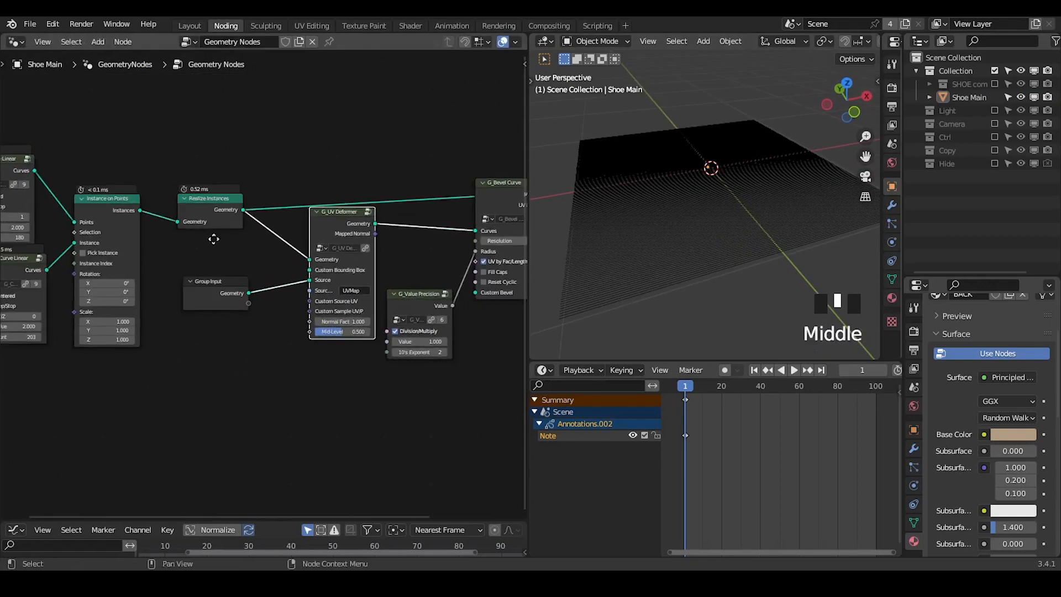
pyautogui.moveTo(211, 238); pyautogui.dragTo(298, 221, button='middle')
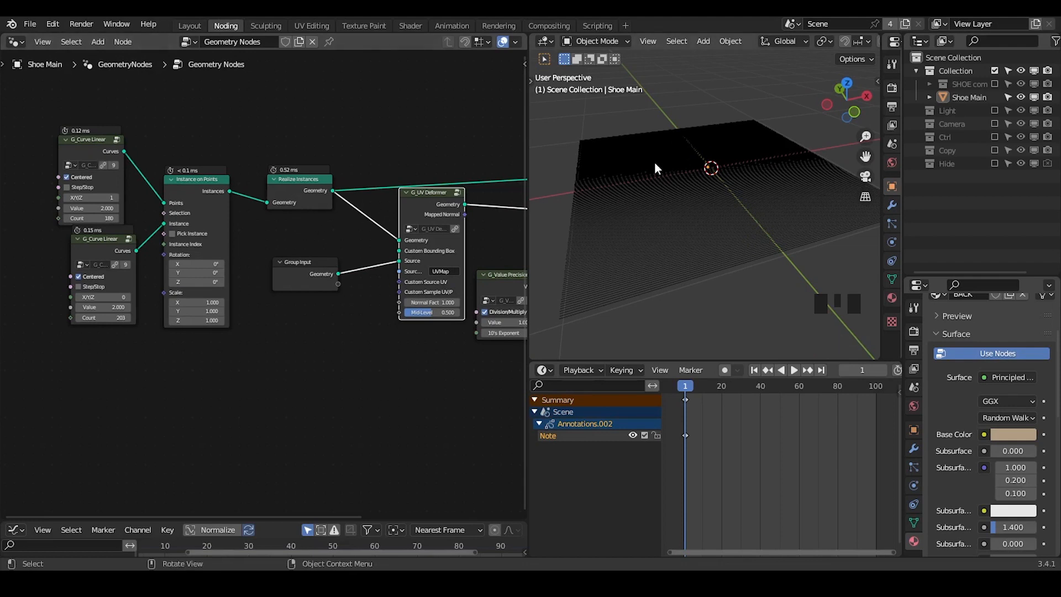
# - Mark the Source and UVMap inputs of the G_UV Deformer node with annotation strokes, and erase the strokes
pyautogui.moveTo(424, 211); pyautogui.dragTo(326, 187, button='middle')
pyautogui.scroll(3, 387, 197)
pyautogui.scroll(2, 357, 244)
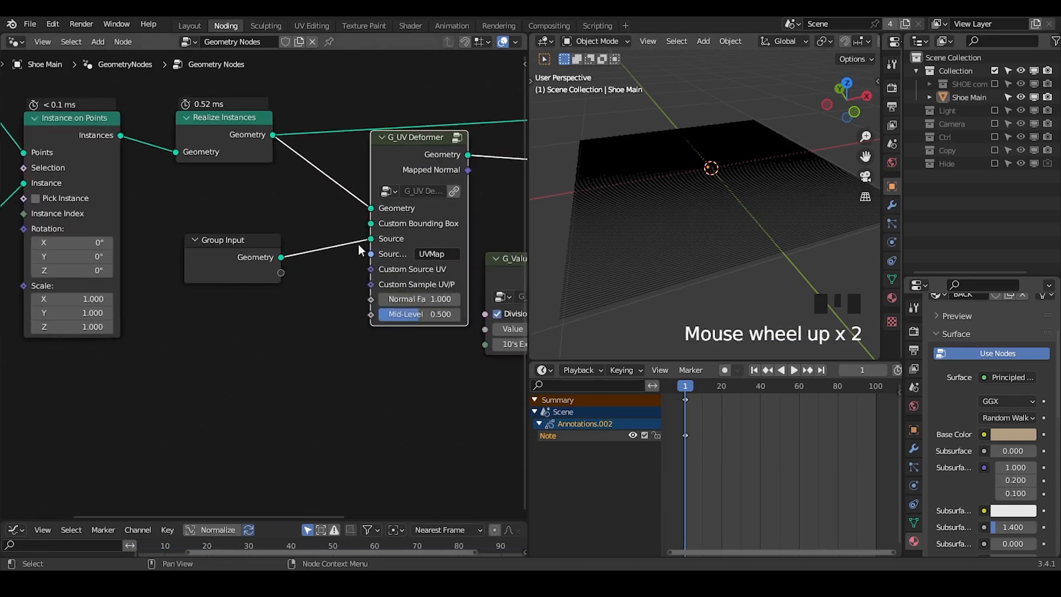
pyautogui.moveTo(371, 238)
pyautogui.mouseDown()
pyautogui.moveTo(411, 257)
pyautogui.moveTo(454, 255)
pyautogui.mouseUp()
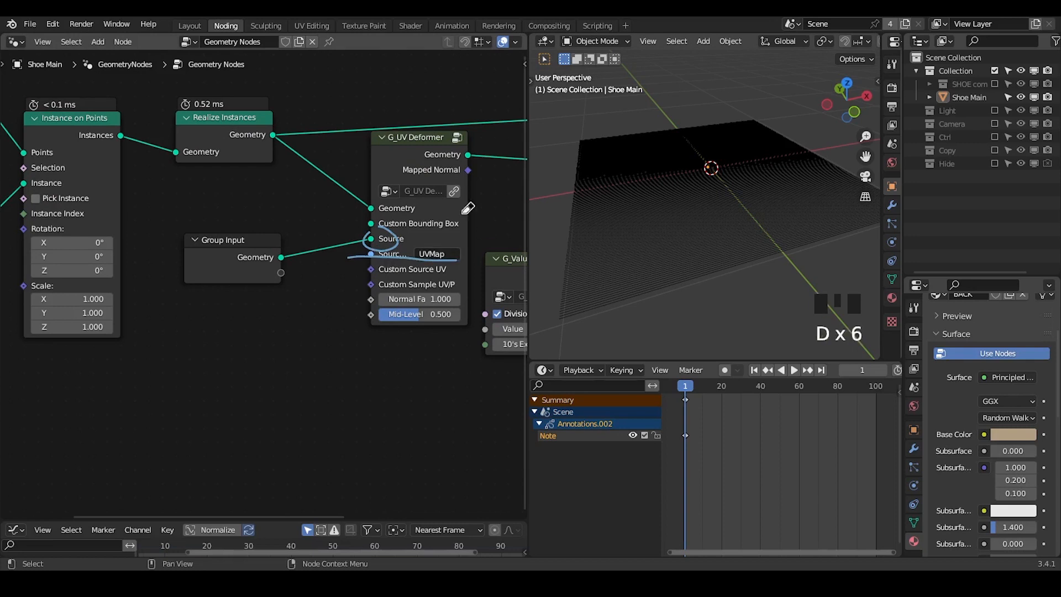
pyautogui.moveTo(442, 232); pyautogui.dragTo(319, 287, button='right')
# - Route the G_Bevel Curve mesh back to the Group Output and view the beveled lines on the shoe
pyautogui.moveTo(356, 278); pyautogui.dragTo(193, 255, button='middle')
pyautogui.scroll(-4, 192, 256)
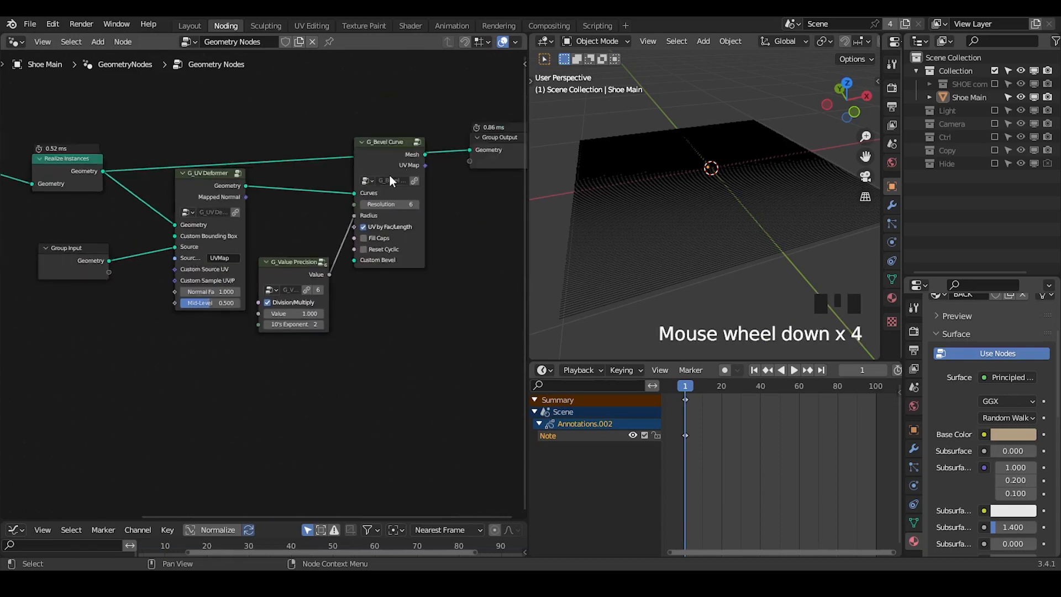
pyautogui.keyDown('alt'); pyautogui.keyDown('shift'); pyautogui.click(401, 149); pyautogui.keyUp('shift'); pyautogui.keyUp('alt')
pyautogui.moveTo(729, 163); pyautogui.dragTo(668, 207, button='middle')
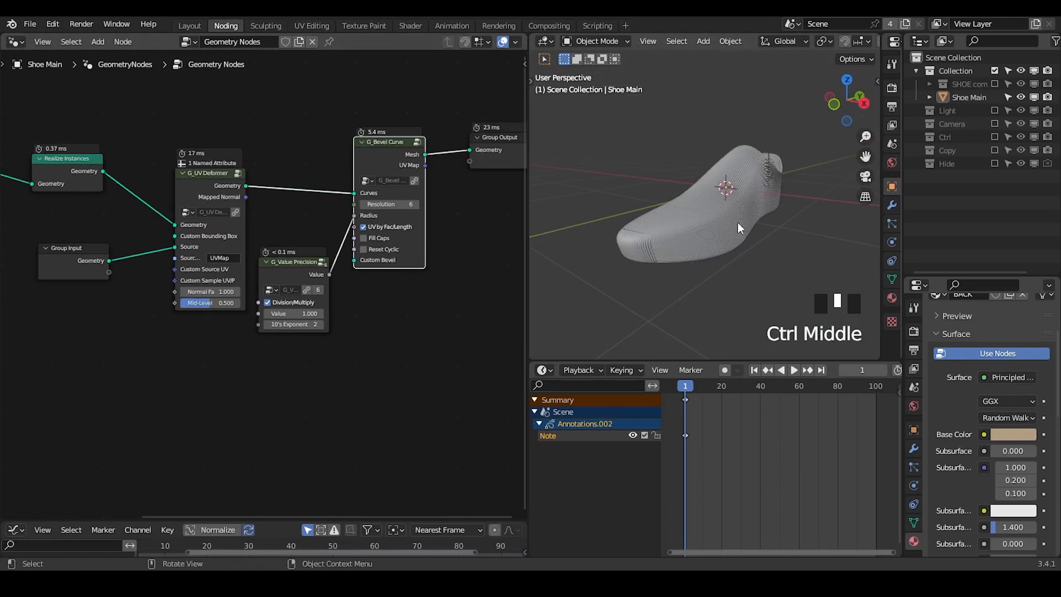
pyautogui.moveTo(737, 221); pyautogui.dragTo(707, 221, button='middle')
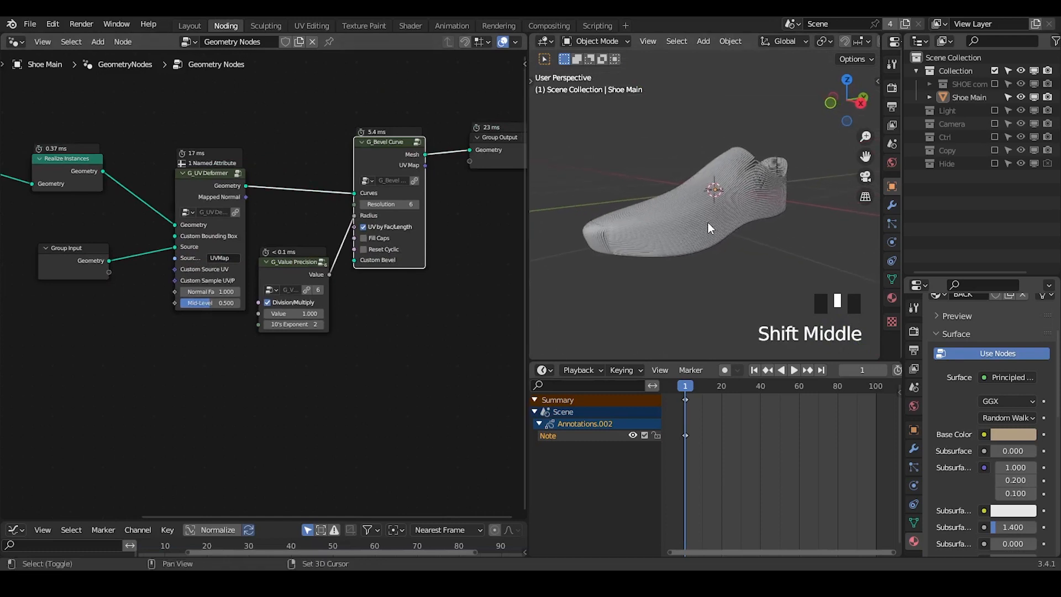
# - Collapse the G_Value Precision node and move it up beside the Radius input of G_Bevel Curve
pyautogui.moveTo(277, 203); pyautogui.dragTo(332, 204, button='middle')
pyautogui.click(324, 240)
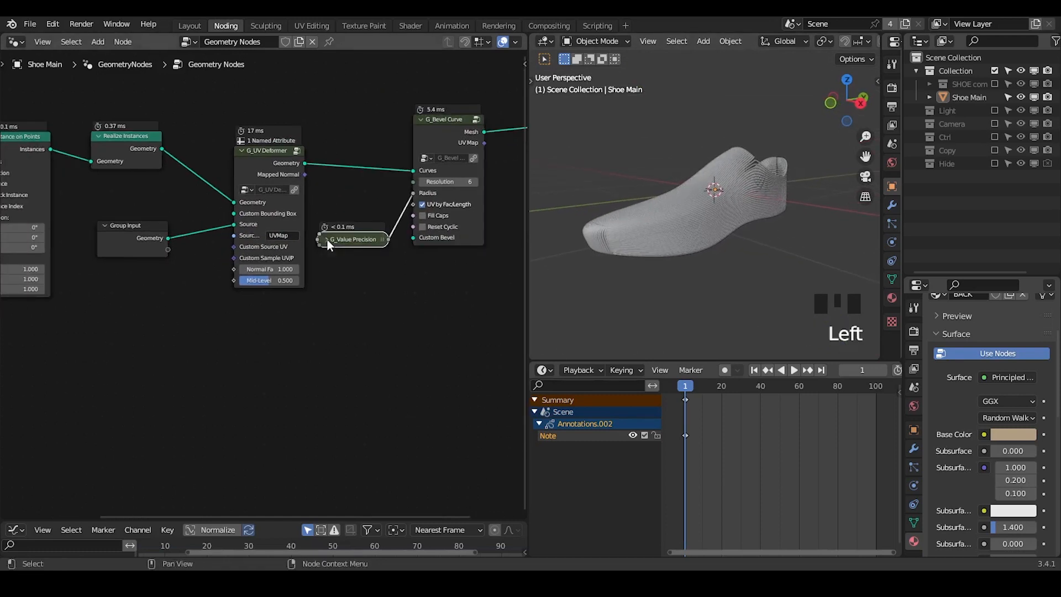
pyautogui.moveTo(356, 238); pyautogui.dragTo(356, 215)
# - Add a Set Position node below the G_Value Precision node, leaving it unconnected
pyautogui.hotkey('ctrl', 'a')
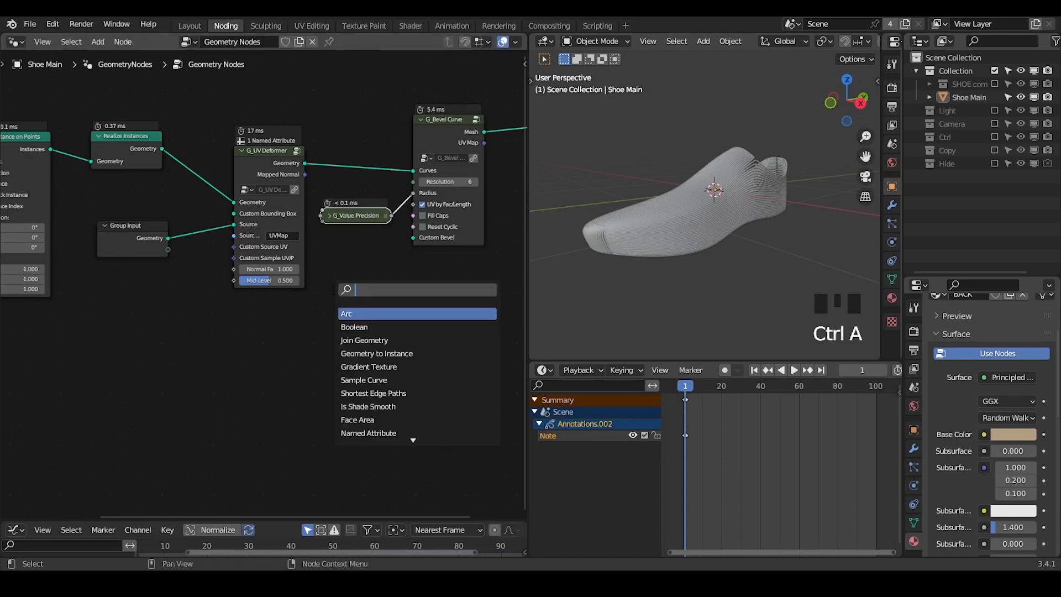
pyautogui.write('set posi')
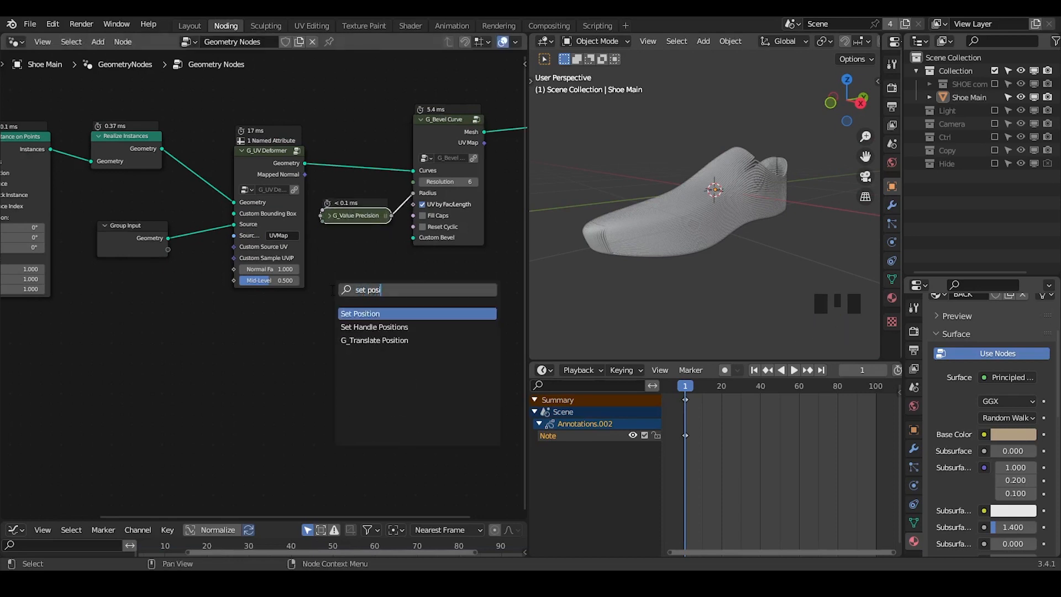
pyautogui.press('Return')
# - Add a G_Noise 3D node below and to the left of the Set Position node
pyautogui.moveTo(311, 327); pyautogui.dragTo(316, 253, button='middle')
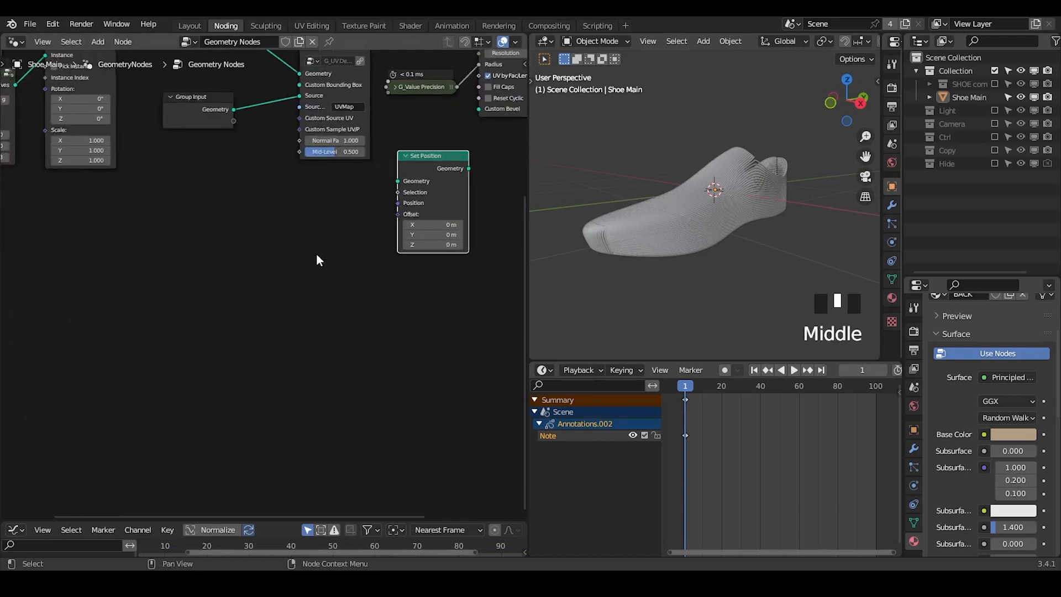
pyautogui.hotkey('ctrl', 'a')
pyautogui.write('noise3D')
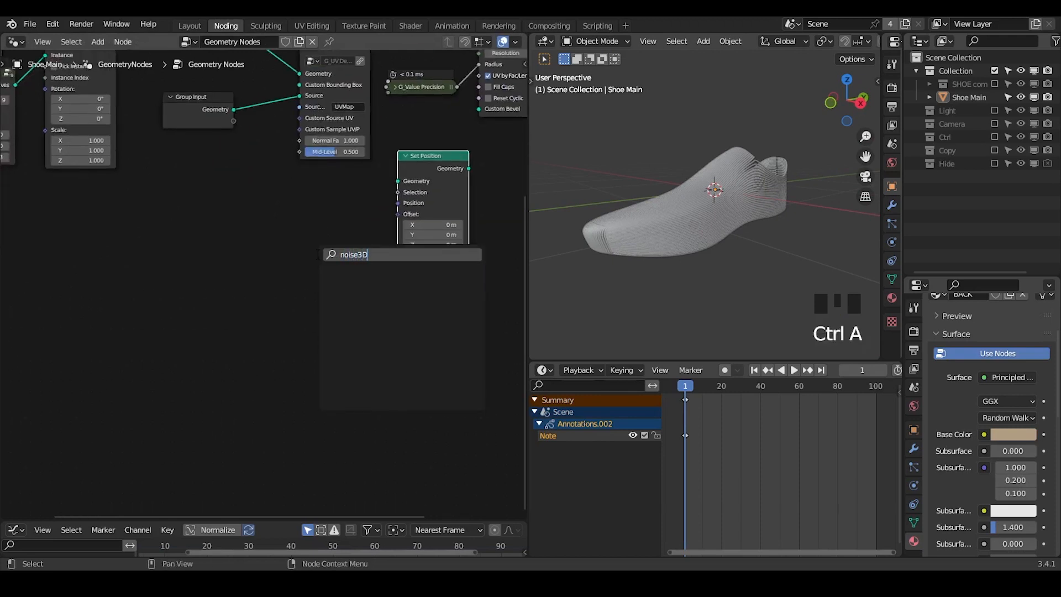
pyautogui.press('BackSpace')
pyautogui.press('Down')
pyautogui.press('Down')
pyautogui.press('Return')
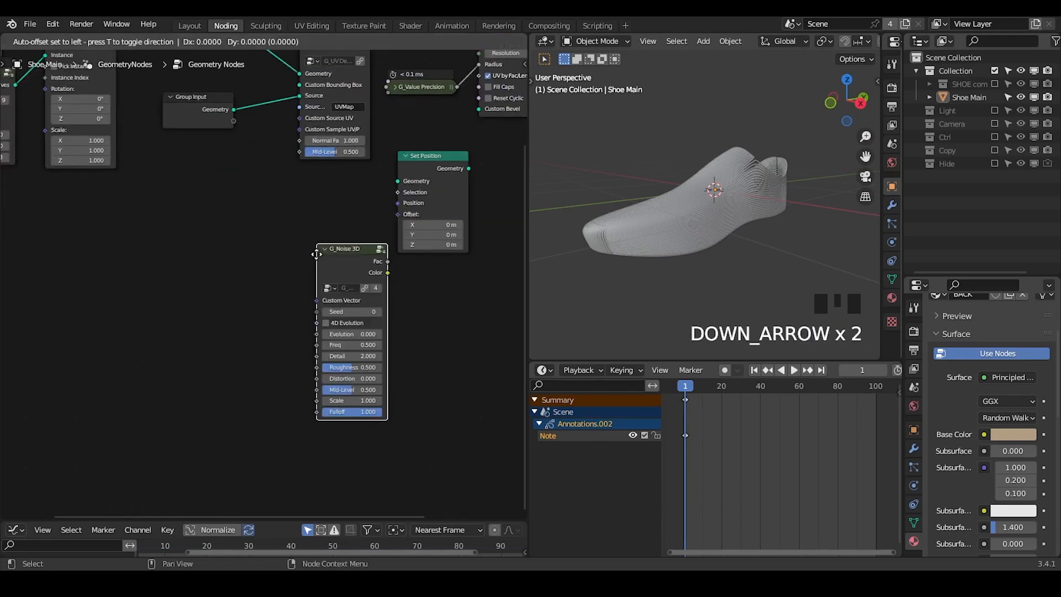
pyautogui.click(268, 255)
# - Add a G_Directional Falloff node to the left of the G_Noise 3D node
pyautogui.hotkey('ctrl', 'a')
pyautogui.write('dir')
pyautogui.press('Return')
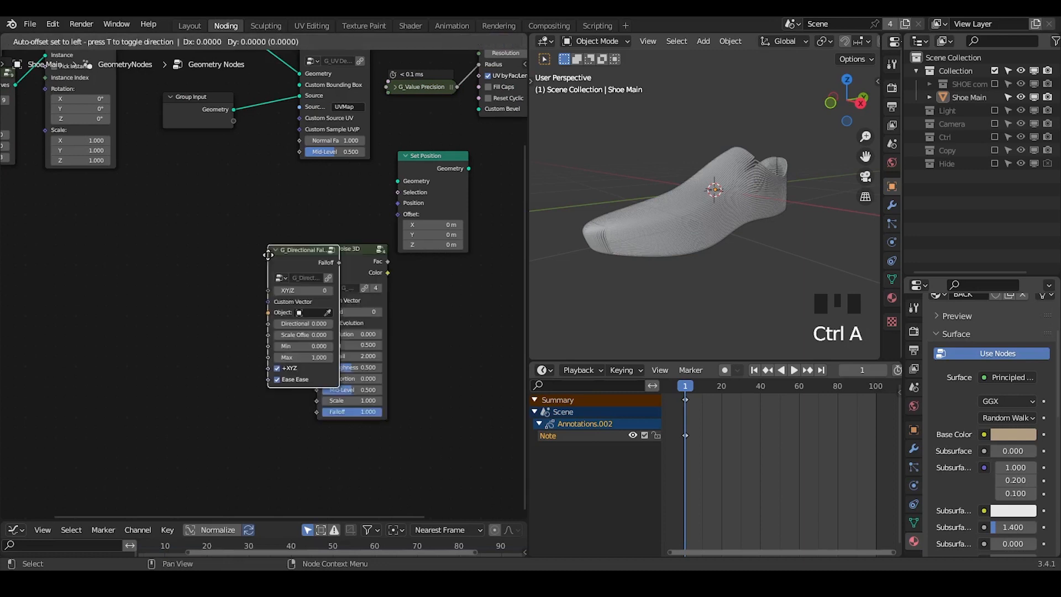
pyautogui.click(179, 274)
# - Reposition the G_Noise 3D and Set Position nodes to arrange them below the G_UV Deformer node
pyautogui.moveTo(493, 194); pyautogui.dragTo(174, 327)
pyautogui.click(254, 245)
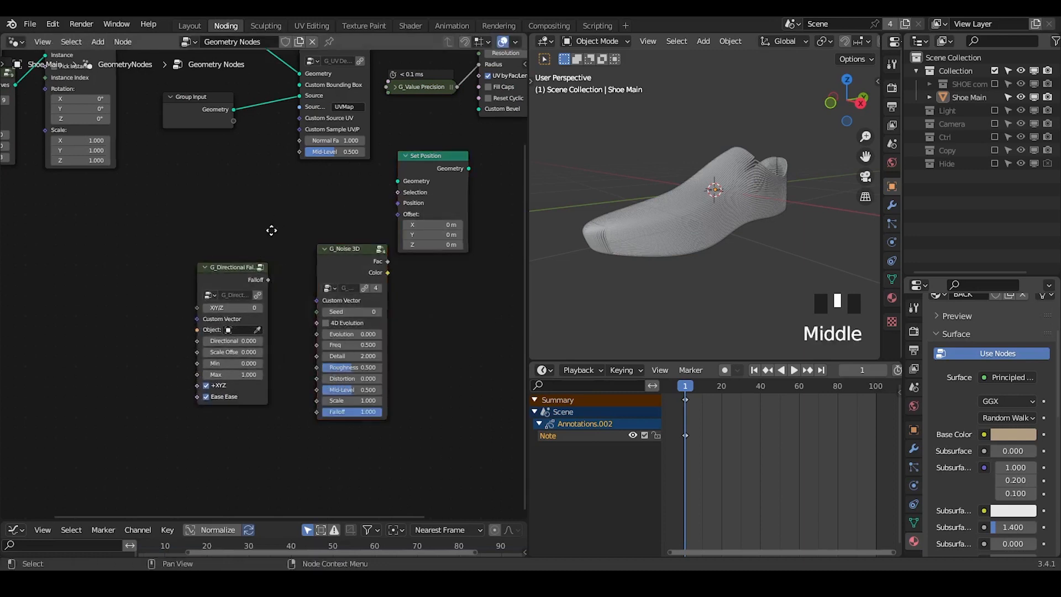
pyautogui.moveTo(272, 229); pyautogui.dragTo(213, 316, button='middle')
pyautogui.moveTo(309, 355); pyautogui.dragTo(285, 344)
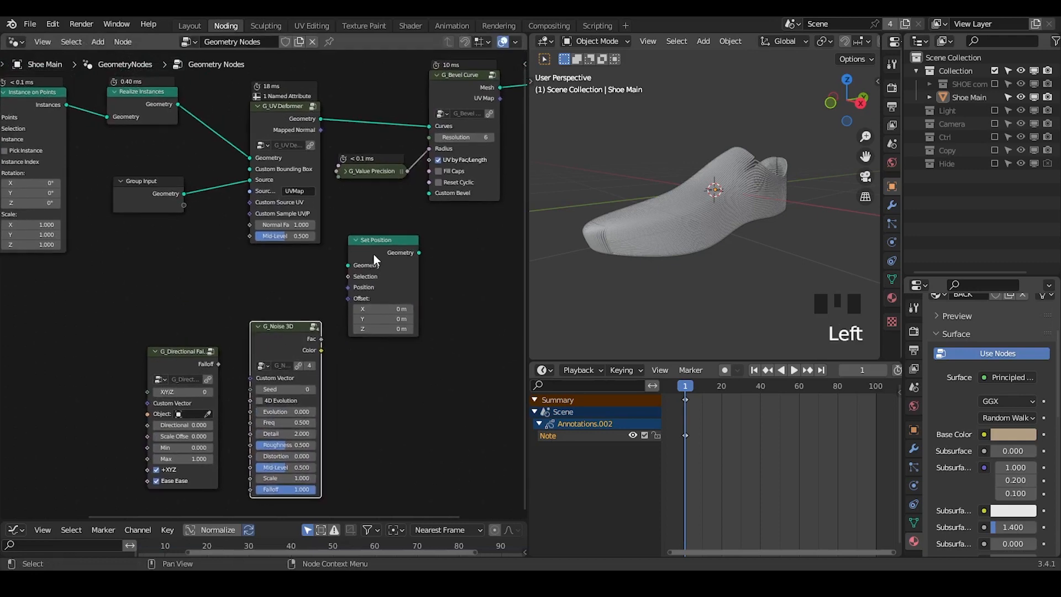
pyautogui.moveTo(374, 252)
pyautogui.mouseDown()
pyautogui.moveTo(268, 121)
pyautogui.moveTo(367, 105)
pyautogui.moveTo(382, 265)
pyautogui.mouseUp()
pyautogui.moveTo(224, 336); pyautogui.dragTo(257, 106, button='middle')
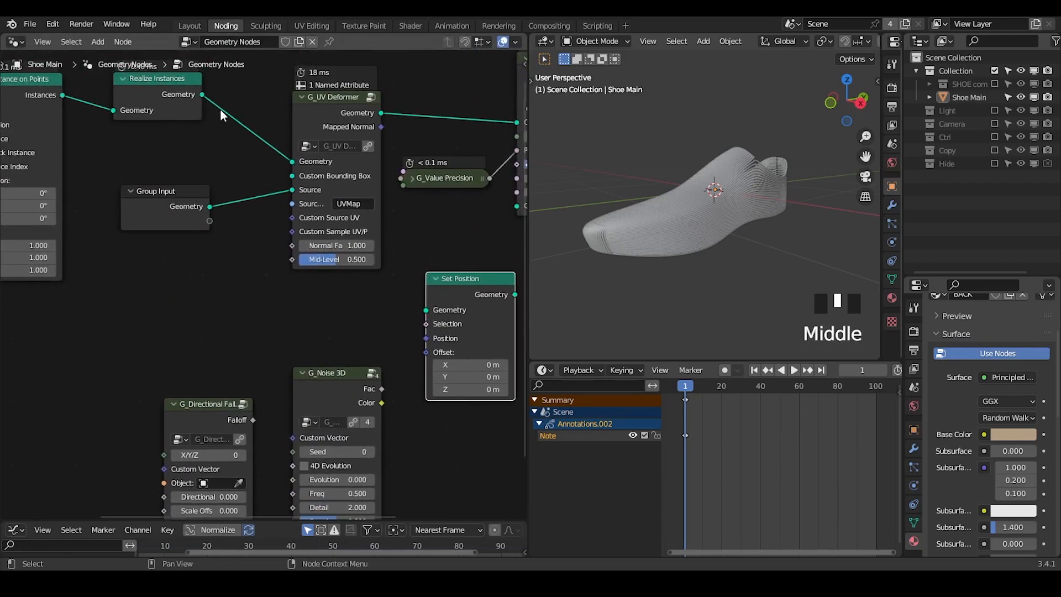
pyautogui.moveTo(471, 296); pyautogui.dragTo(449, 318)
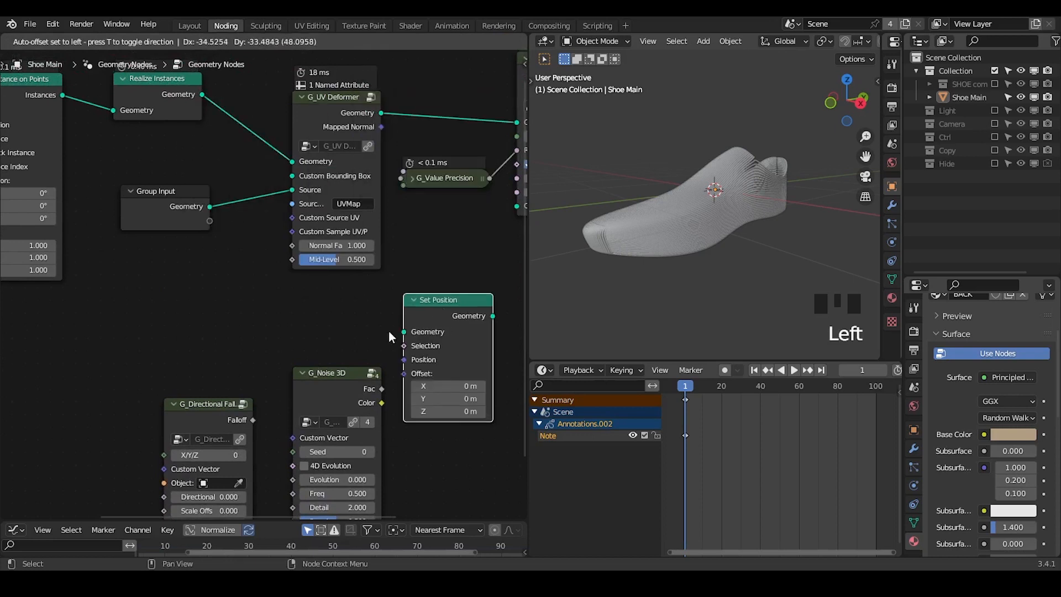
# - Add a Position node linked to the Custom Vector input of the G_Directional Falloff node
pyautogui.moveTo(390, 337); pyautogui.dragTo(199, 386, button='middle')
pyautogui.moveTo(188, 388); pyautogui.dragTo(115, 367)
pyautogui.write('pos')
pyautogui.press('Return')
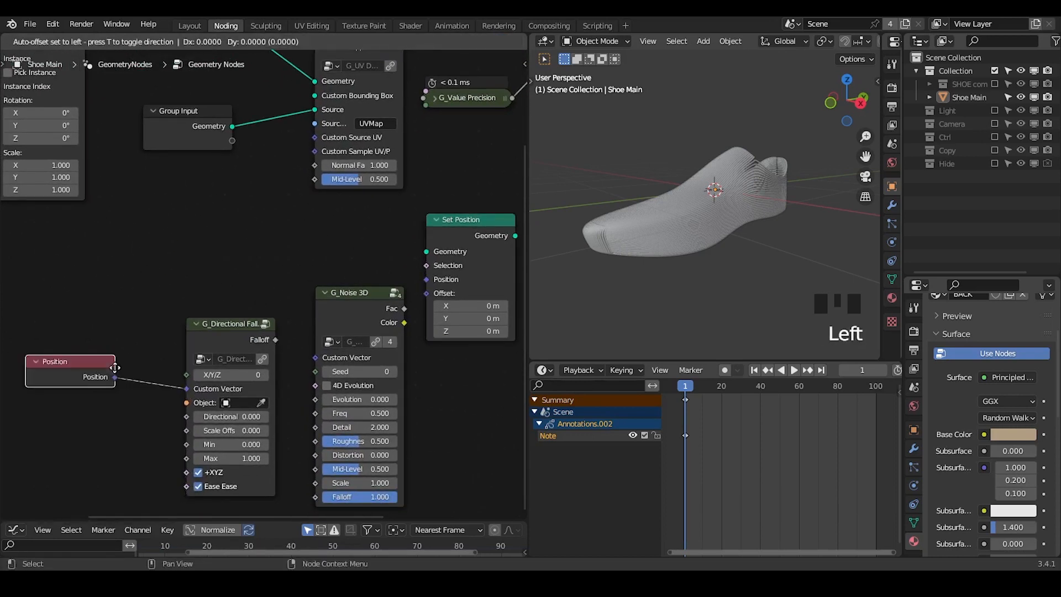
pyautogui.click(113, 343)
# - Preview the Realize Instances and G_UV Deformer outputs in turn, and route G_Bevel Curve back to the Group Output
pyautogui.moveTo(113, 343); pyautogui.dragTo(172, 415, button='middle')
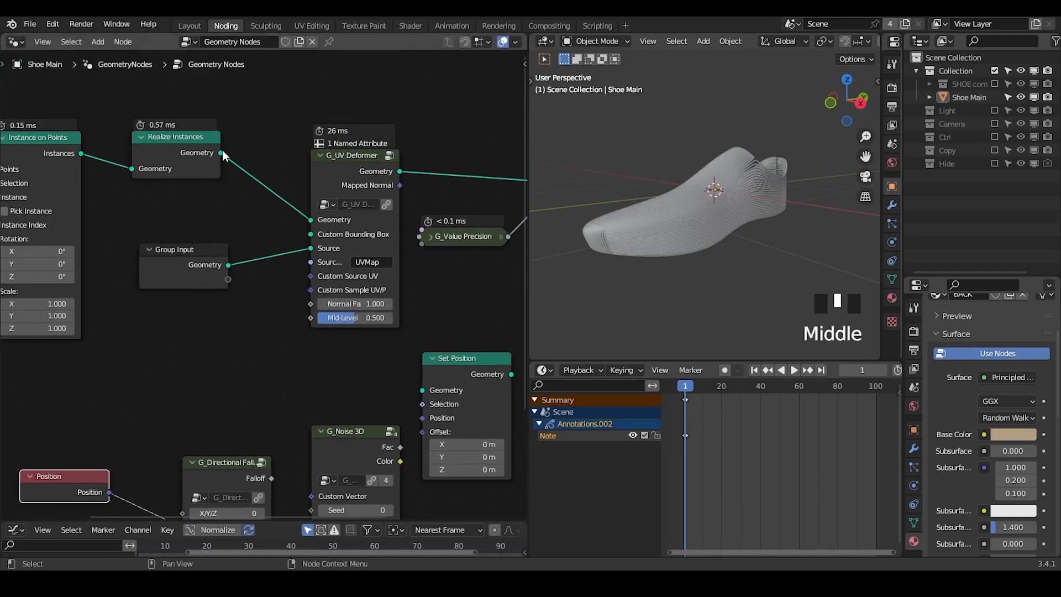
pyautogui.keyDown('alt'); pyautogui.keyDown('shift'); pyautogui.click(210, 153); pyautogui.keyUp('shift'); pyautogui.keyUp('alt')
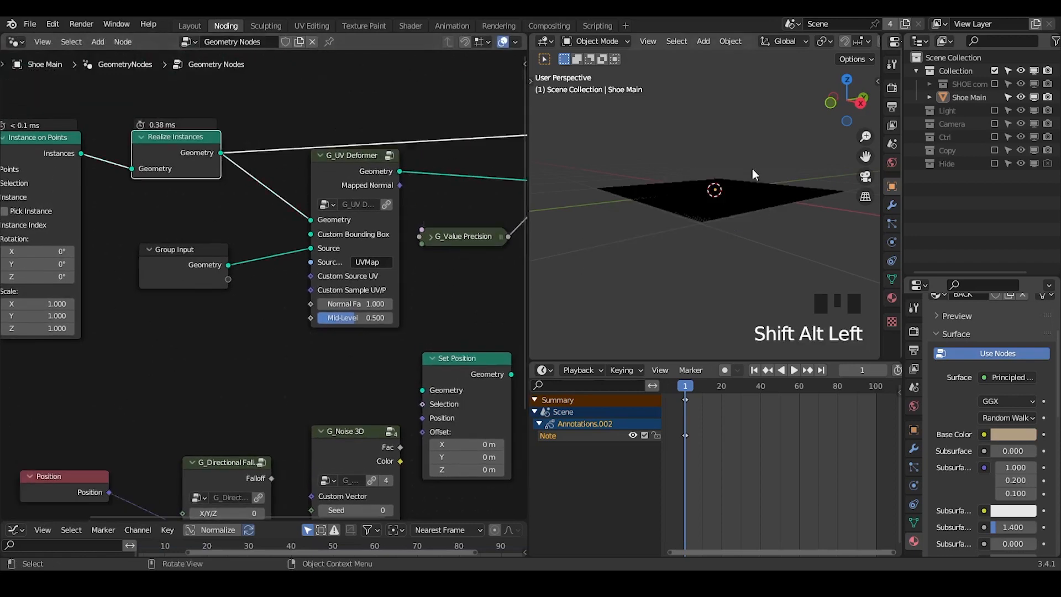
pyautogui.moveTo(392, 219); pyautogui.dragTo(337, 210, button='middle')
pyautogui.keyDown('alt'); pyautogui.keyDown('shift'); pyautogui.click(322, 165); pyautogui.keyUp('shift'); pyautogui.keyUp('alt')
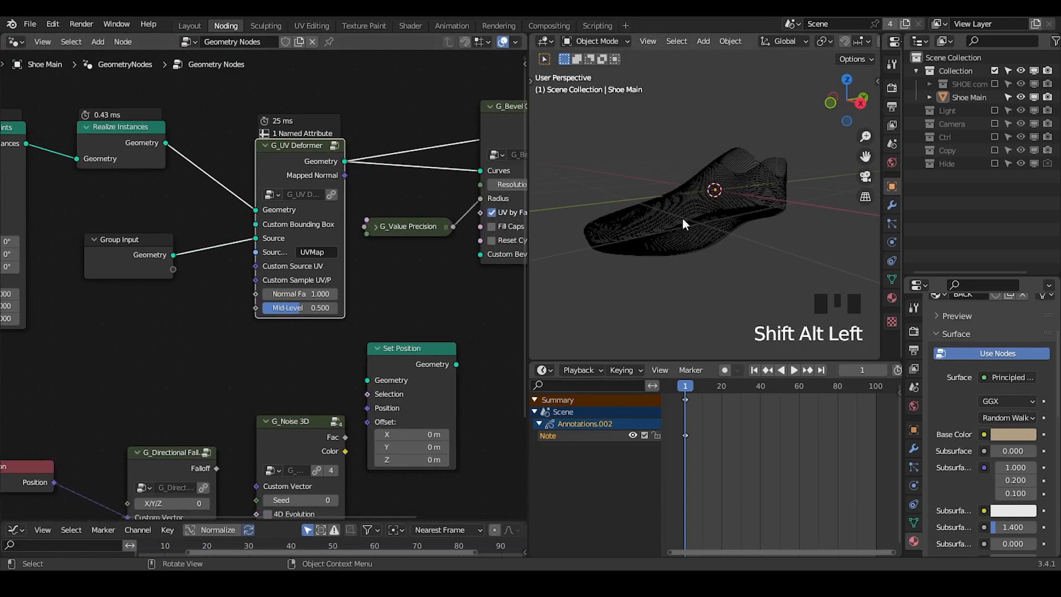
pyautogui.moveTo(415, 290); pyautogui.dragTo(393, 279, button='middle')
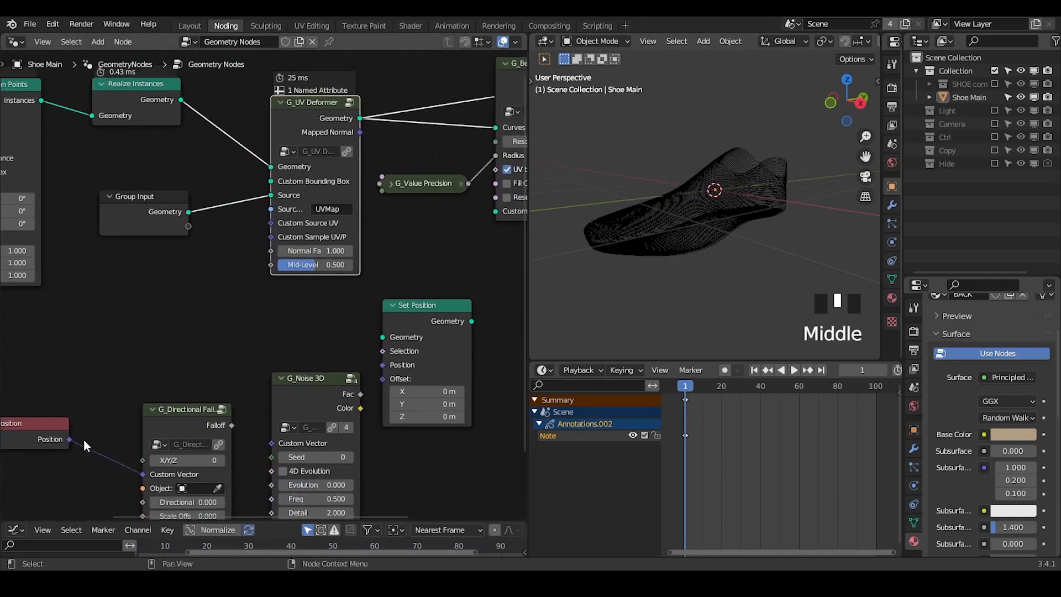
pyautogui.moveTo(337, 307); pyautogui.dragTo(260, 324, button='middle')
pyautogui.keyDown('alt'); pyautogui.keyDown('shift'); pyautogui.click(486, 96); pyautogui.keyUp('shift'); pyautogui.keyUp('alt')
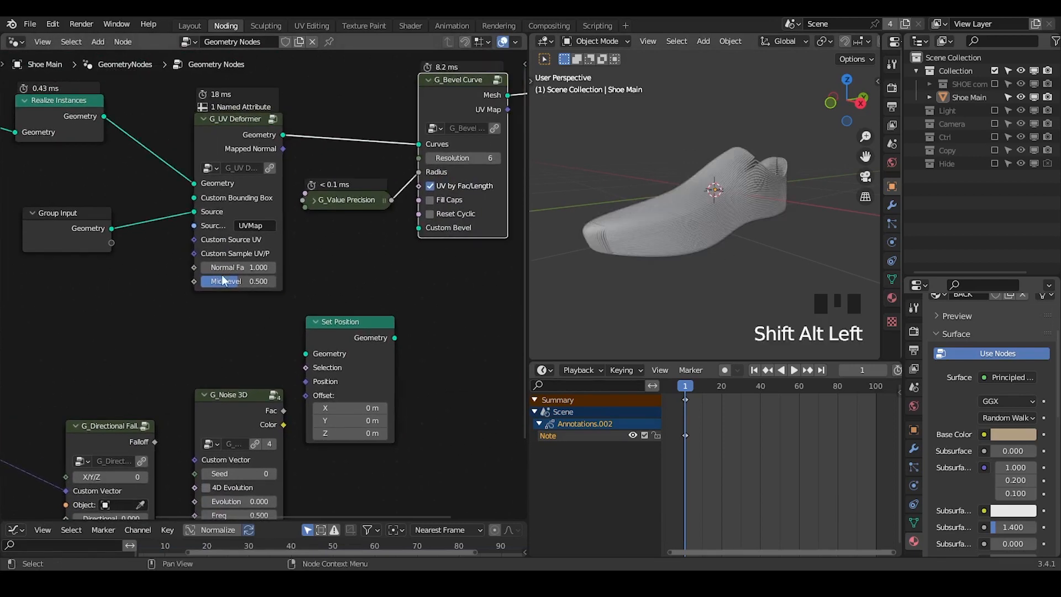
pyautogui.moveTo(225, 281); pyautogui.dragTo(347, 239, button='middle')
pyautogui.scroll(-1, 315, 266)
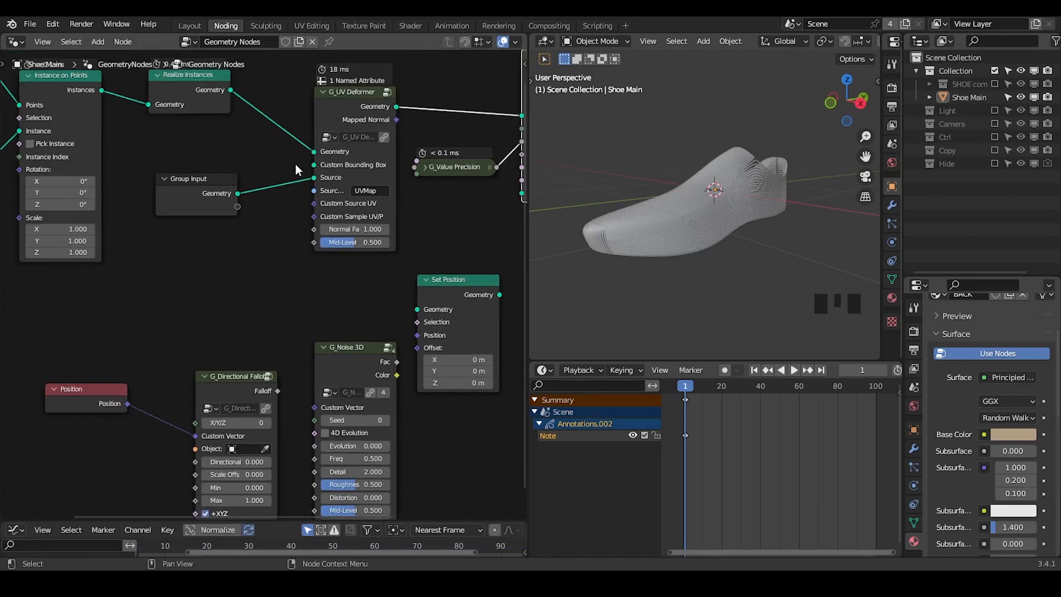
# - Disconnect the Position node from the Custom Vector input of the G_Directional Falloff node
pyautogui.scroll(-1, 295, 164)
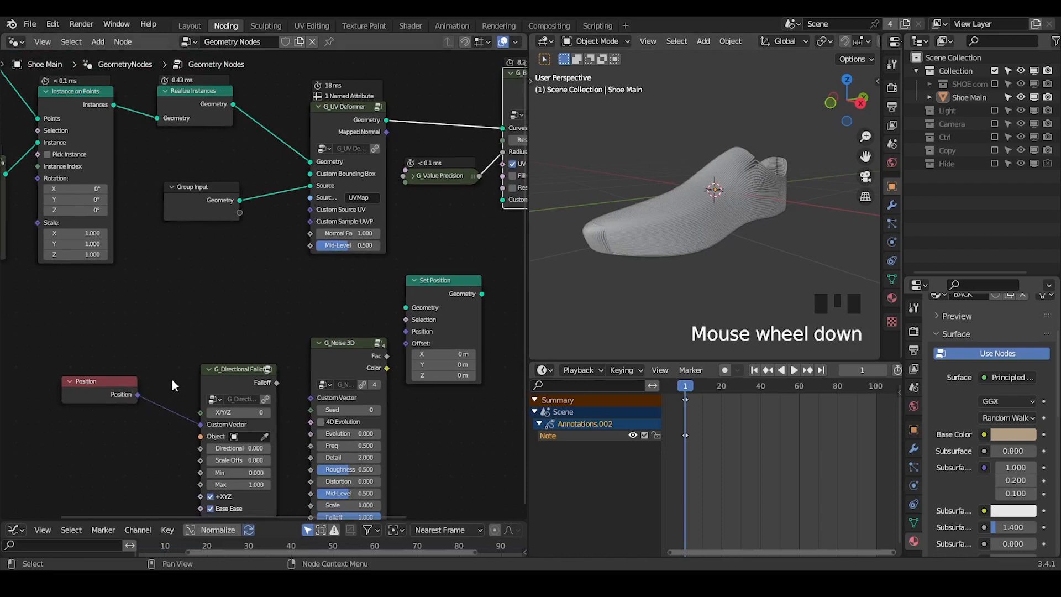
pyautogui.moveTo(202, 423); pyautogui.dragTo(172, 412)
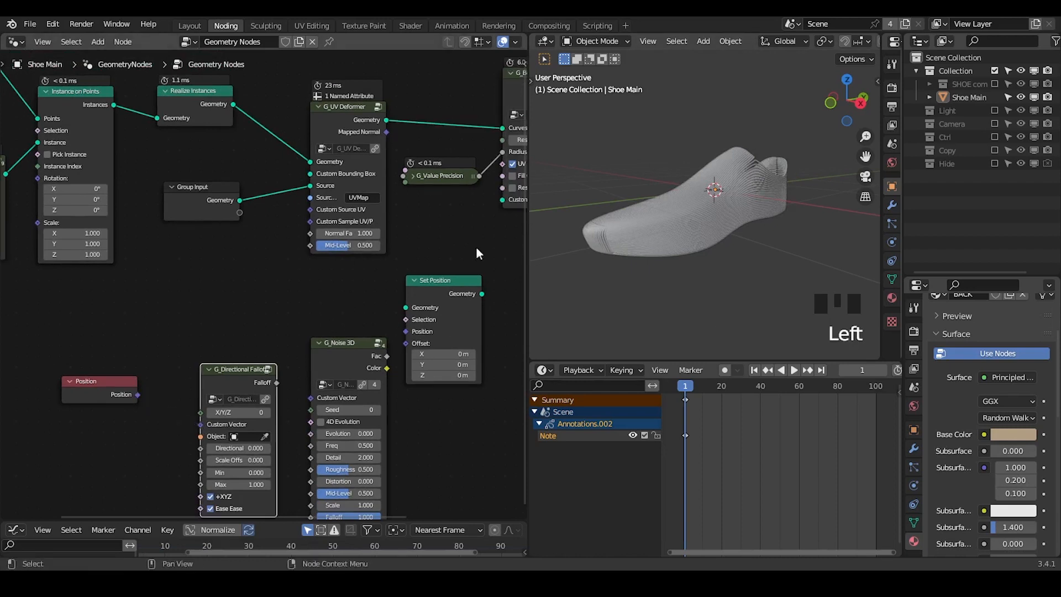
# - Annotate two arrows around the toe of the shoe in the 3D viewport
pyautogui.keyDown('shift'); pyautogui.moveTo(640, 269); pyautogui.dragTo(626, 204, button='middle'); pyautogui.keyUp('shift')
pyautogui.press('d')
pyautogui.moveTo(605, 201); pyautogui.dragTo(633, 181)
pyautogui.moveTo(626, 170)
pyautogui.mouseDown()
pyautogui.moveTo(643, 170)
pyautogui.moveTo(635, 189)
pyautogui.mouseUp()
pyautogui.moveTo(590, 224); pyautogui.dragTo(596, 212)
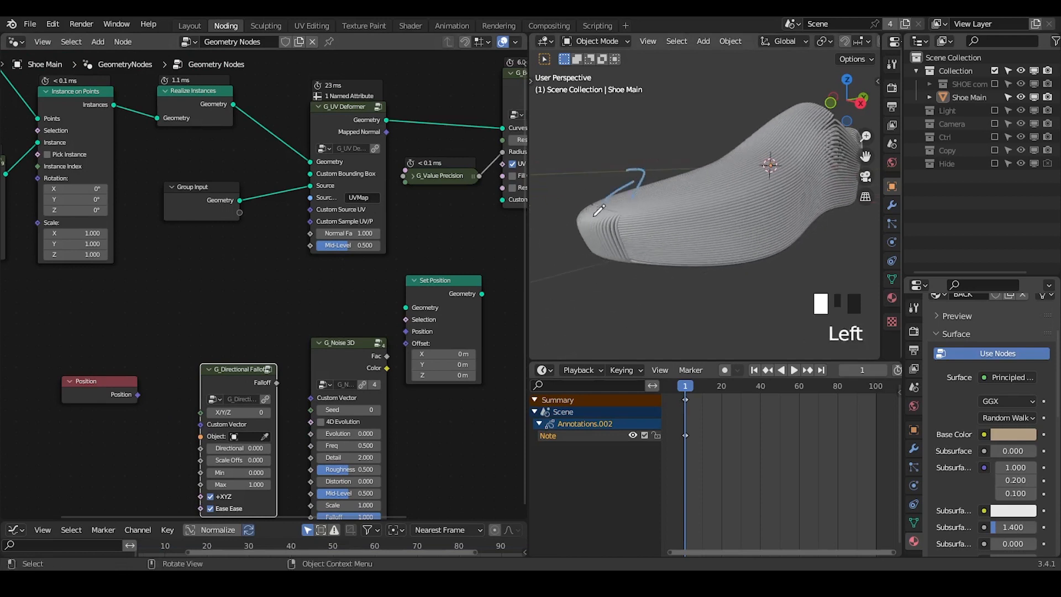
pyautogui.moveTo(609, 280); pyautogui.dragTo(617, 261)
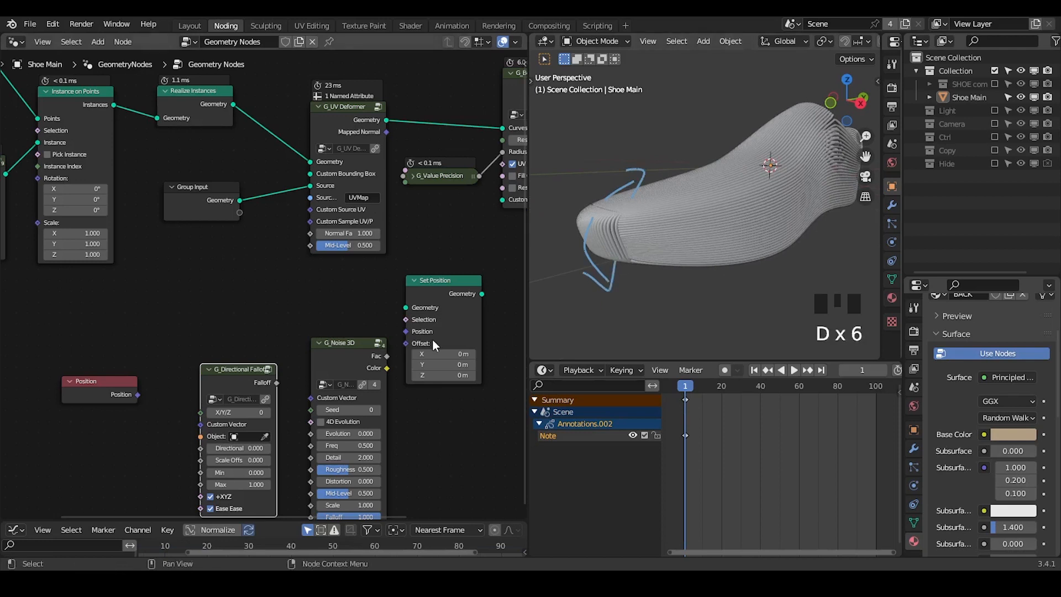
# - Insert the Set Position node between Realize Instances and G_UV Deformer, and move Group Input below it
pyautogui.moveTo(222, 392); pyautogui.dragTo(216, 386)
pyautogui.moveTo(417, 323); pyautogui.dragTo(259, 104)
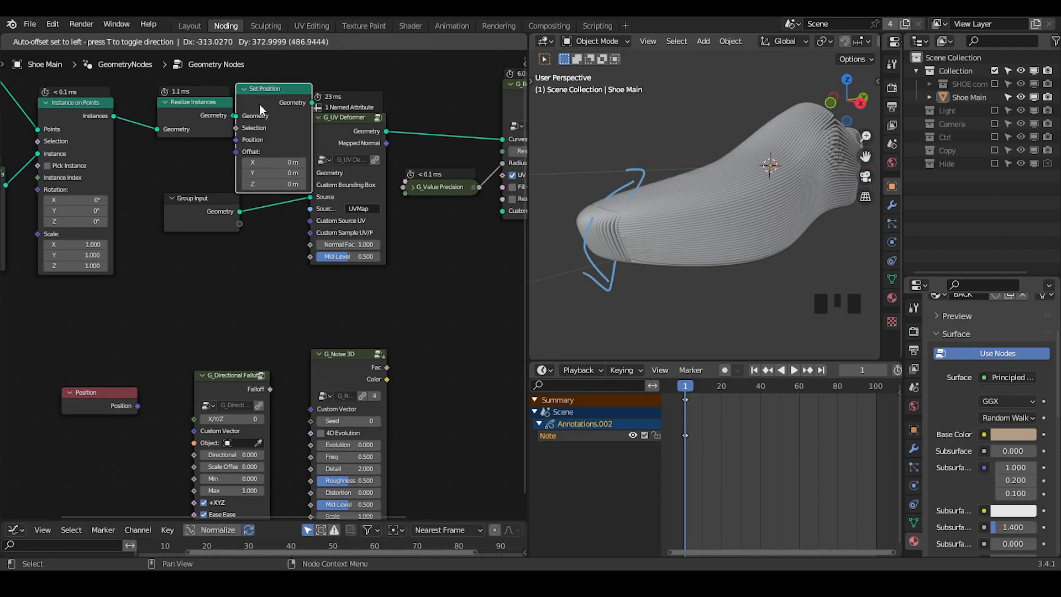
pyautogui.click(259, 105)
pyautogui.moveTo(204, 212); pyautogui.dragTo(273, 165, button='middle')
pyautogui.moveTo(273, 164); pyautogui.dragTo(296, 189)
pyautogui.moveTo(299, 105); pyautogui.dragTo(245, 185, button='middle')
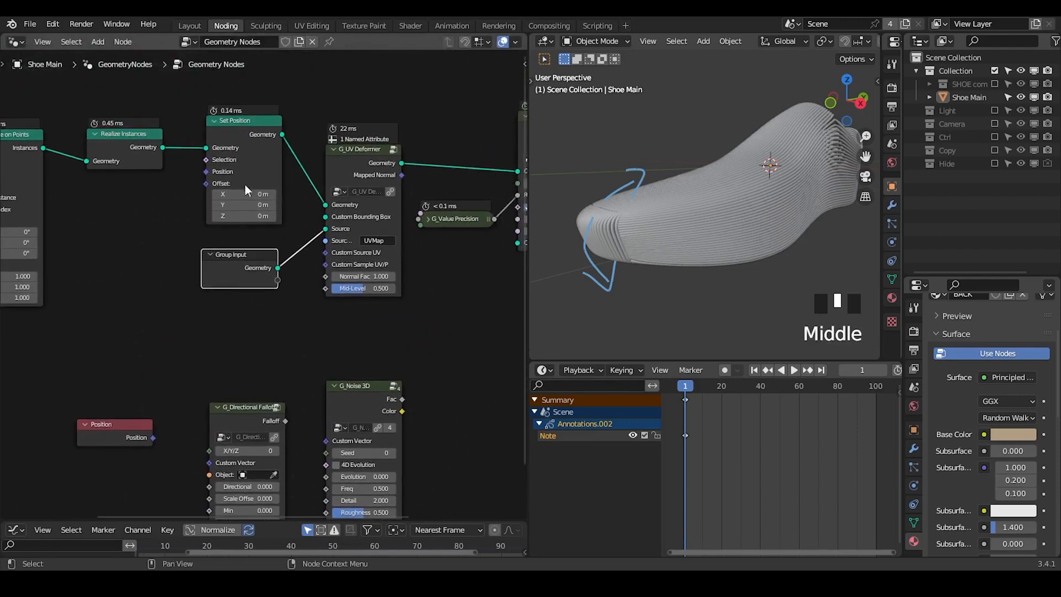
# - Preview the Set Position geometry by routing it to the Group Output
pyautogui.keyDown('alt'); pyautogui.keyDown('shift'); pyautogui.click(241, 133); pyautogui.keyUp('shift'); pyautogui.keyUp('alt')
pyautogui.moveTo(166, 182); pyautogui.dragTo(176, 184, button='middle')
pyautogui.moveTo(622, 179); pyautogui.dragTo(741, 234, button='middle')
# - Duplicate the G_Bevel Curve node and insert the copy between Set Position and the Group Output
pyautogui.keyDown('ctrl'); pyautogui.moveTo(417, 188); pyautogui.dragTo(422, 243, button='middle'); pyautogui.keyUp('ctrl')
pyautogui.moveTo(423, 243); pyautogui.dragTo(371, 240, button='middle')
pyautogui.click(386, 185)
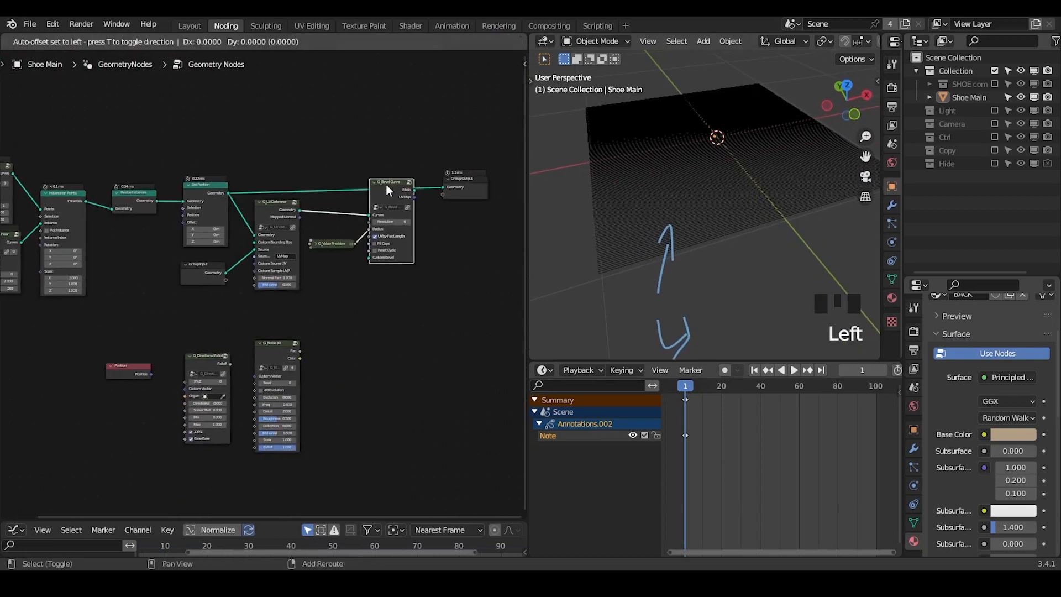
pyautogui.hotkey('shift', 'd')
pyautogui.click(347, 158)
pyautogui.moveTo(347, 158); pyautogui.dragTo(347, 113)
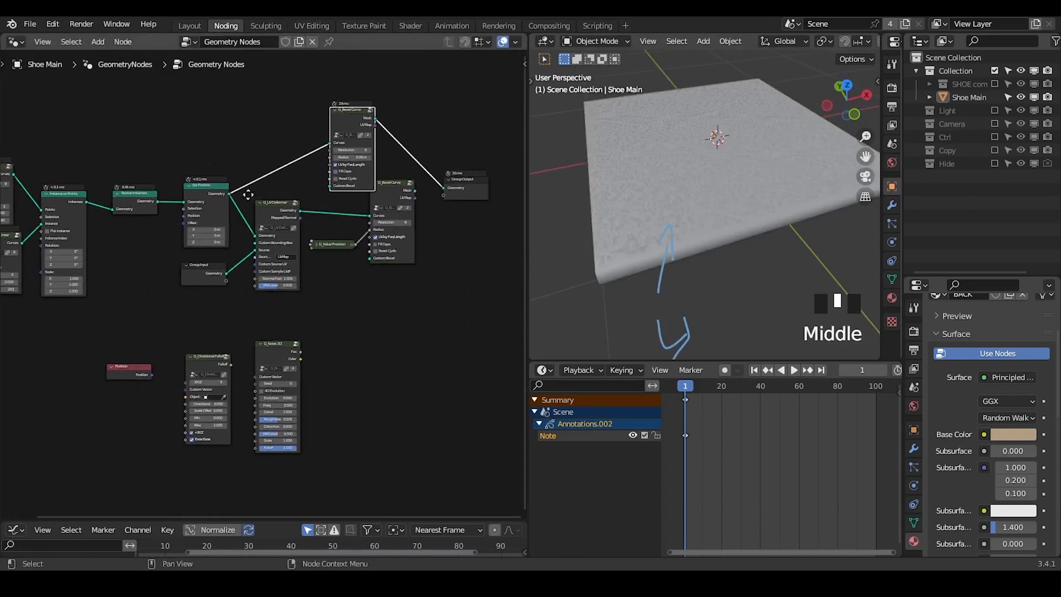
# - Try a Value of 1.850 on the upper G_Curve Linear node and restore it to 2.000
pyautogui.moveTo(248, 194); pyautogui.dragTo(401, 183, button='middle')
pyautogui.scroll(3, 354, 221)
pyautogui.keyDown('shift'); pyautogui.click(127, 181); pyautogui.keyUp('shift')
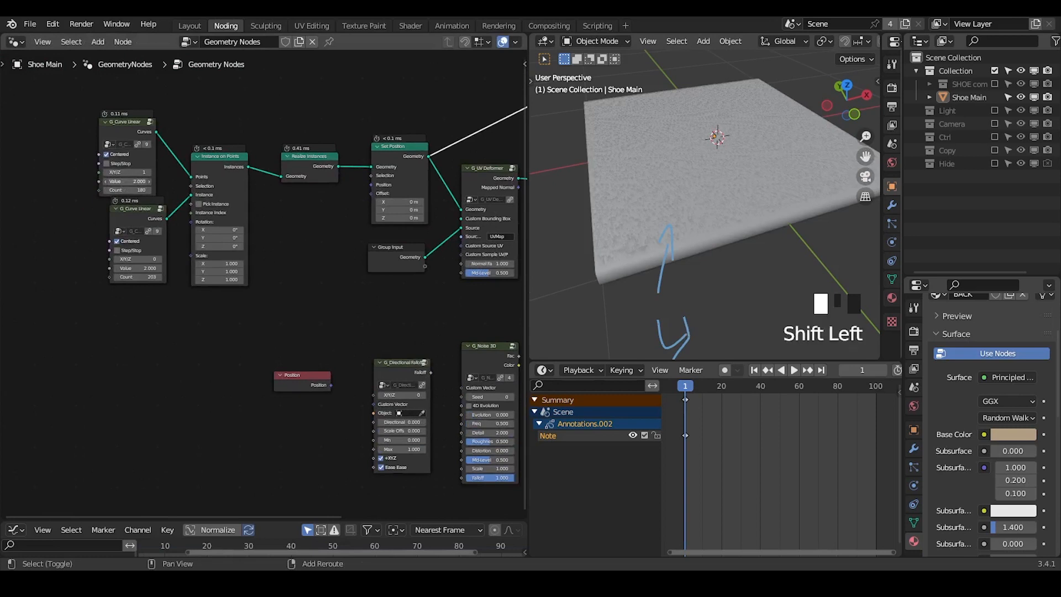
pyautogui.keyDown('shift'); pyautogui.moveTo(127, 181); pyautogui.dragTo(113, 181); pyautogui.keyUp('shift')
pyautogui.scroll(4, 144, 201)
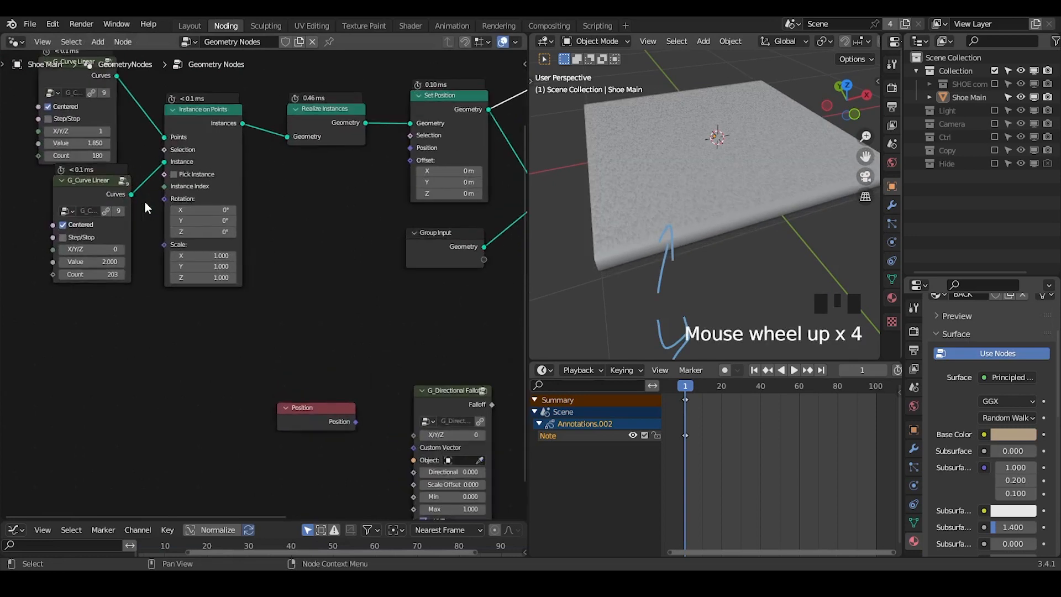
pyautogui.click(83, 143)
pyautogui.click(120, 154)
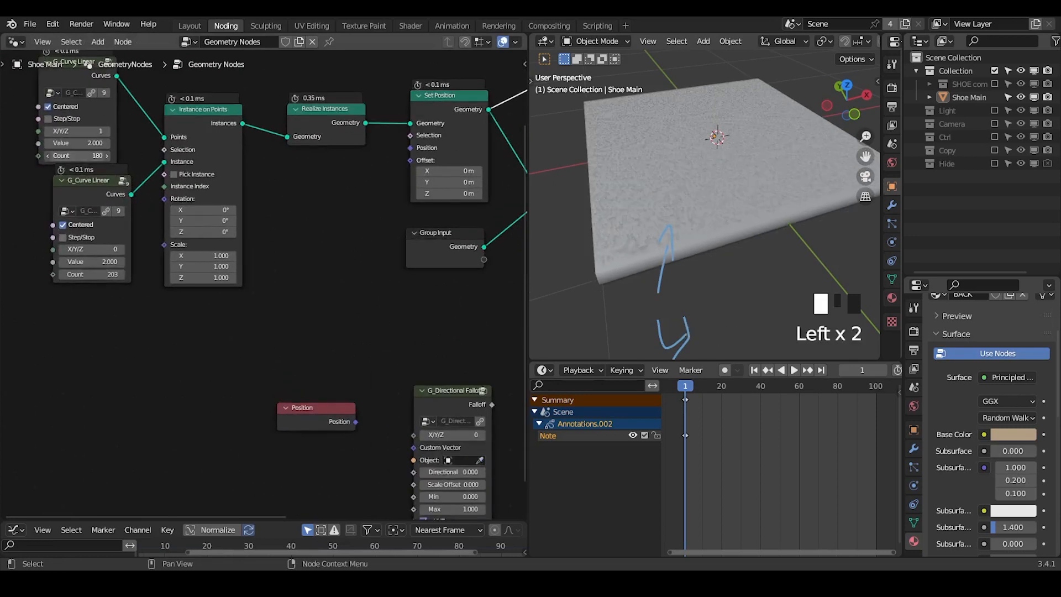
# - Set the Count of the upper G_Curve Linear node to 15
pyautogui.moveTo(77, 156)
pyautogui.mouseDown()
pyautogui.moveTo(68, 156)
pyautogui.moveTo(84, 156)
pyautogui.mouseUp()
pyautogui.write('5')
pyautogui.press('Return')
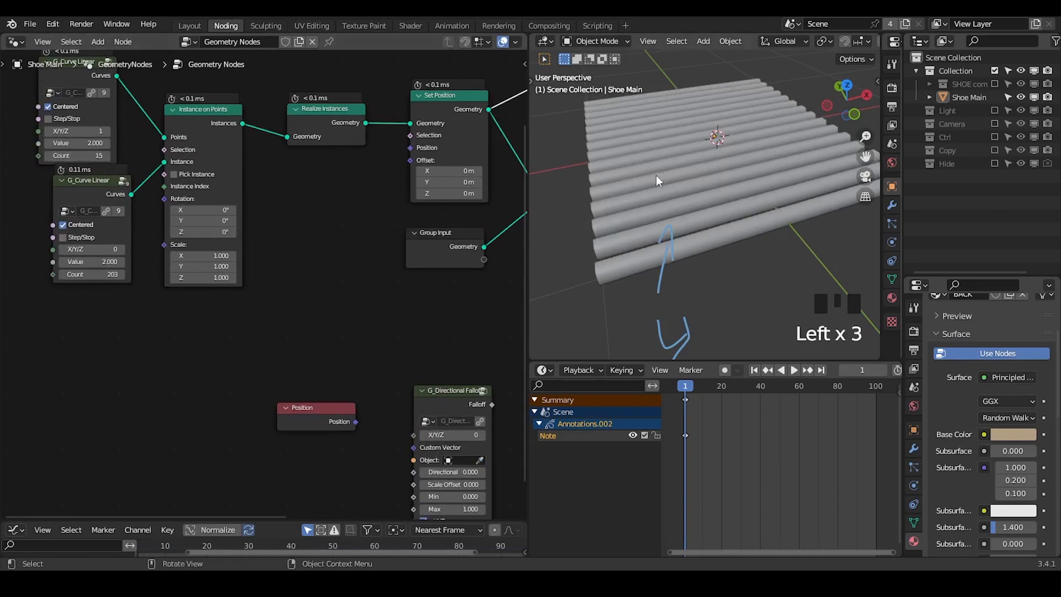
pyautogui.keyDown('shift'); pyautogui.moveTo(656, 175); pyautogui.dragTo(678, 179, button='middle'); pyautogui.keyUp('shift')
# - Move the G_Noise 3D node below Realize Instances and connect its Color output to the Set Position Offset
pyautogui.moveTo(334, 330); pyautogui.dragTo(309, 319, button='middle')
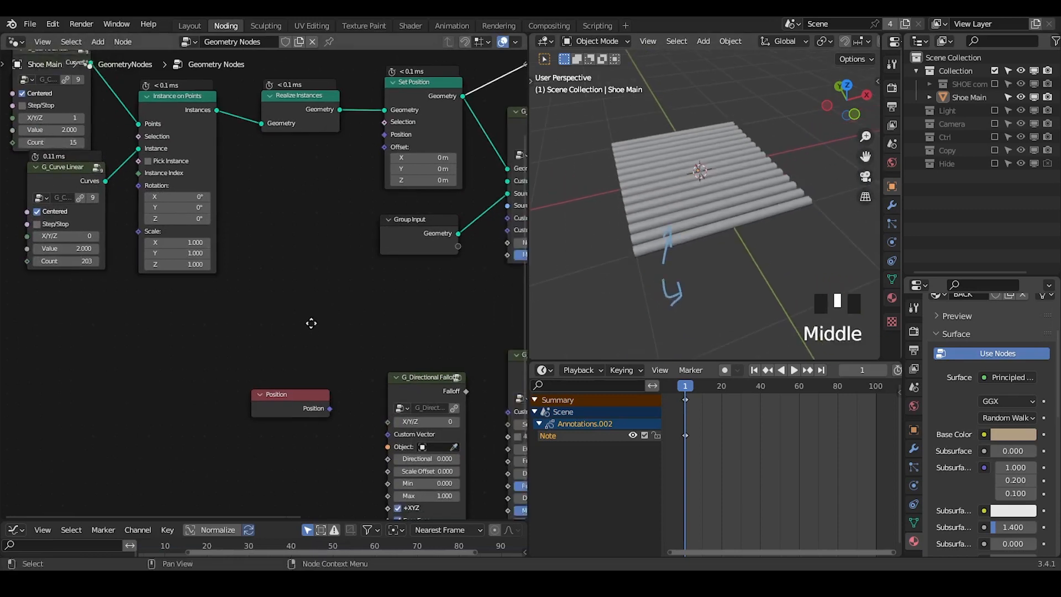
pyautogui.scroll(-4, 310, 322)
pyautogui.moveTo(446, 347)
pyautogui.mouseDown()
pyautogui.moveTo(262, 246)
pyautogui.moveTo(270, 201)
pyautogui.moveTo(336, 184)
pyautogui.moveTo(296, 225)
pyautogui.moveTo(351, 158)
pyautogui.mouseUp()
pyautogui.scroll(2, 316, 201)
pyautogui.moveTo(718, 174)
pyautogui.mouseDown(button='middle')
pyautogui.moveTo(841, 152)
pyautogui.moveTo(824, 177)
pyautogui.mouseUp(button='middle')
# - Move the Position and G_Directional Falloff nodes to the lower left of the G_Noise 3D node
pyautogui.moveTo(450, 356); pyautogui.dragTo(258, 442)
pyautogui.press('g')
pyautogui.moveTo(260, 271); pyautogui.dragTo(287, 282, button='middle')
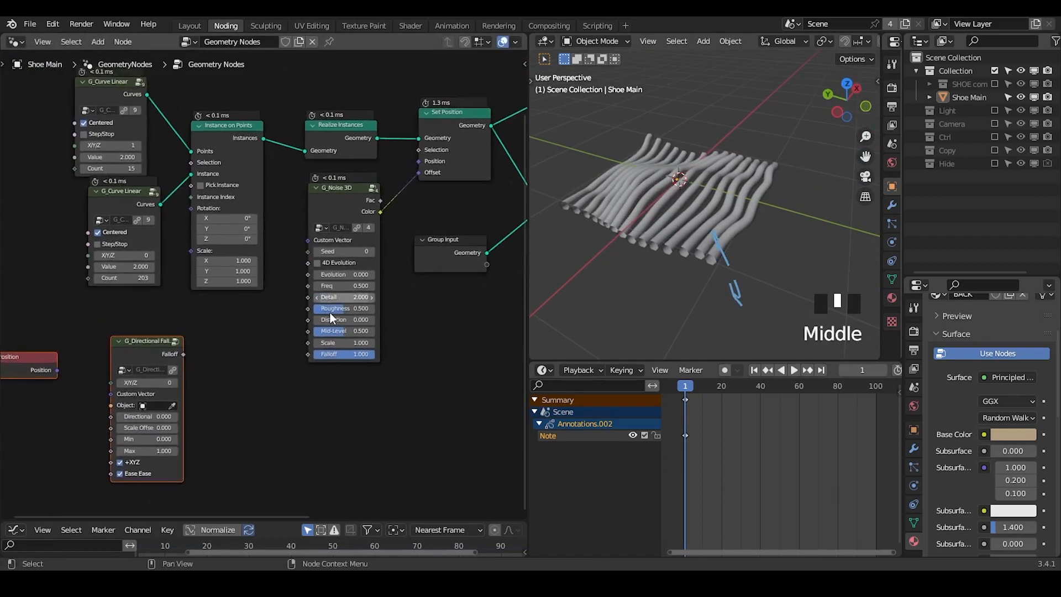
# - Set the G_Noise 3D Freq to 1.300
pyautogui.scroll(3, 287, 282)
pyautogui.moveTo(635, 195); pyautogui.dragTo(696, 215, button='middle')
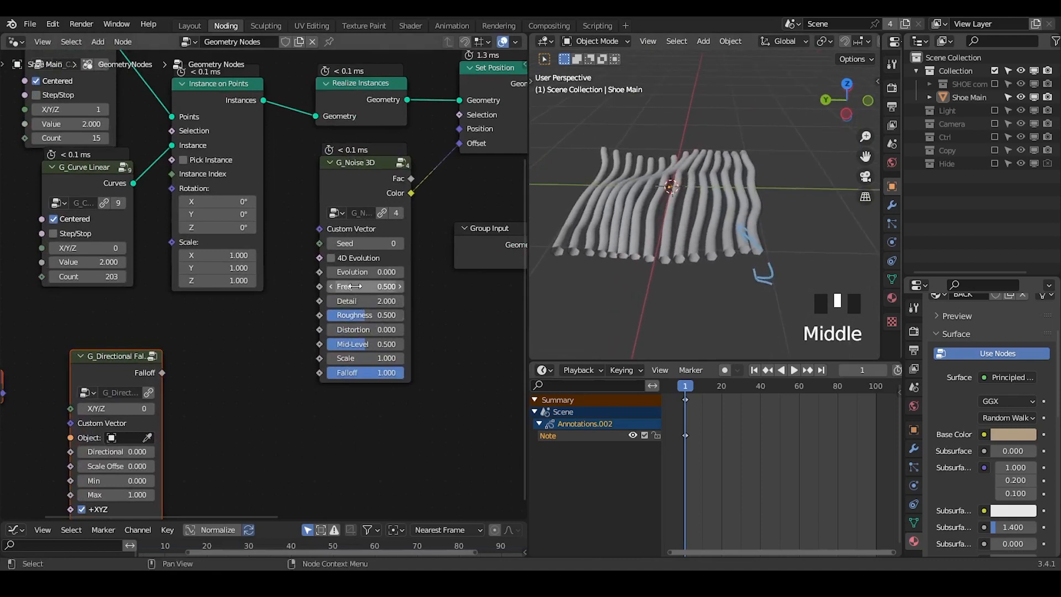
pyautogui.moveTo(359, 286); pyautogui.dragTo(403, 287)
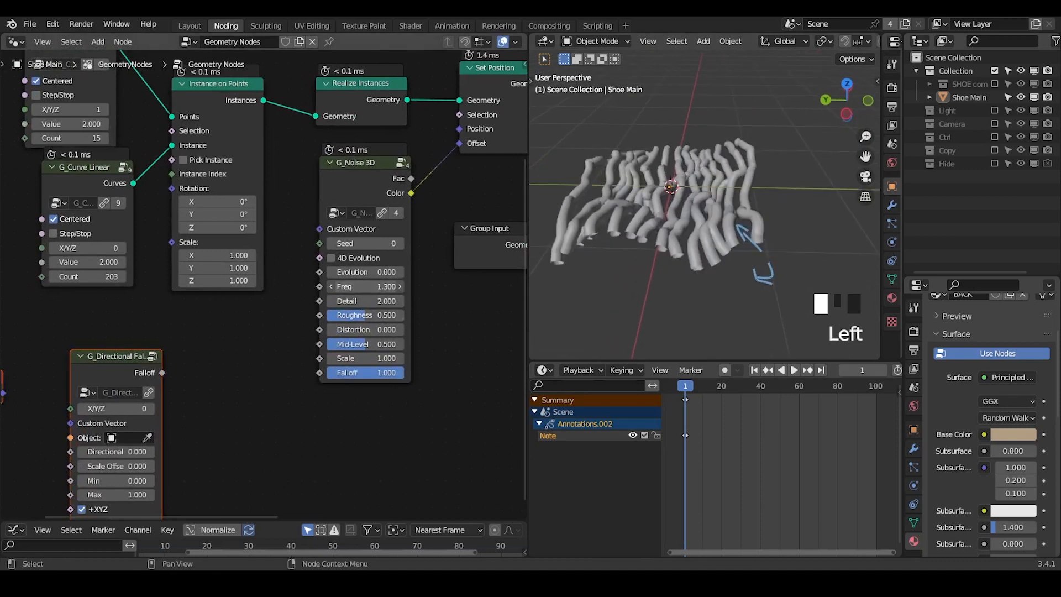
pyautogui.moveTo(668, 221); pyautogui.dragTo(668, 254, button='middle')
pyautogui.scroll(2, 634, 201)
# - Trace a wavy tube with a temporary annotation and set the G_Noise 3D Freq to 0.680
pyautogui.press('d')
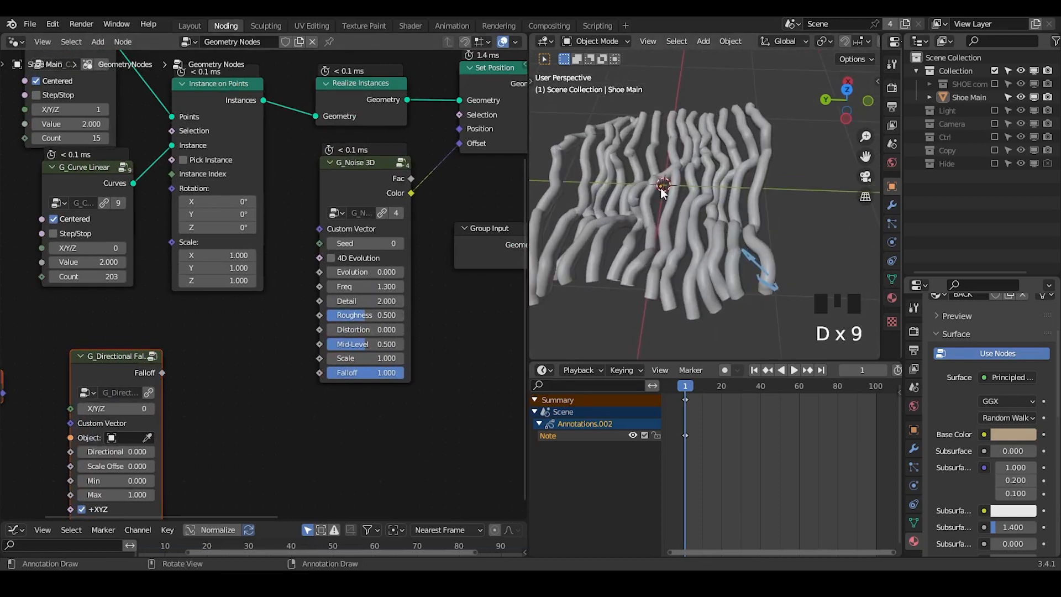
pyautogui.moveTo(620, 141); pyautogui.dragTo(633, 197)
pyautogui.moveTo(627, 166); pyautogui.dragTo(634, 211, button='right')
pyautogui.keyDown('shift'); pyautogui.moveTo(373, 287); pyautogui.dragTo(398, 287); pyautogui.keyUp('shift')
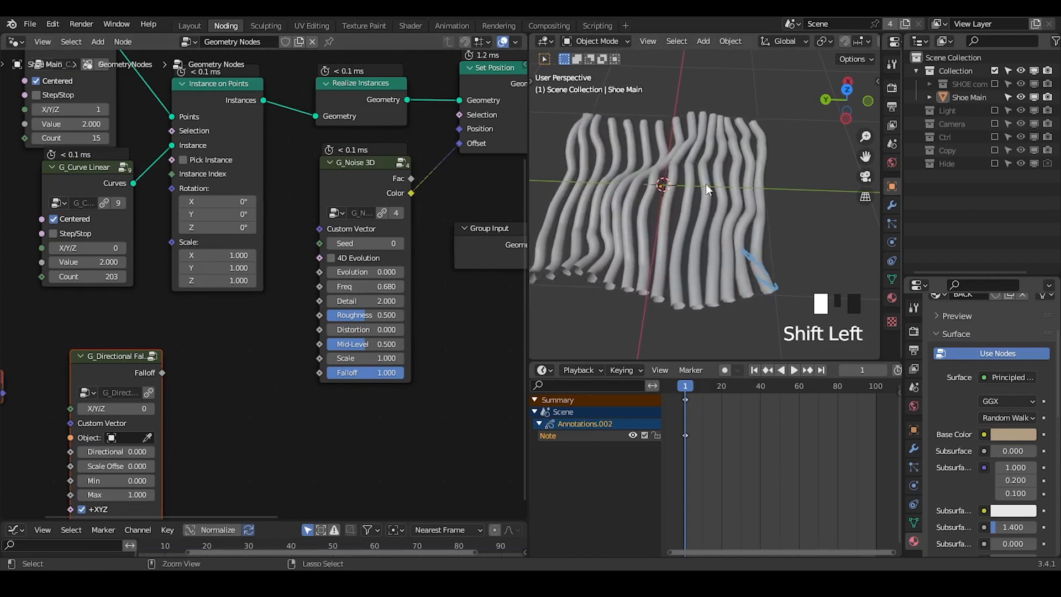
pyautogui.keyDown('ctrl'); pyautogui.moveTo(705, 184); pyautogui.dragTo(704, 205, button='middle'); pyautogui.keyUp('ctrl')
# - Move both G_Curve Linear nodes and Instance on Points leftward to make room beside the G_Noise 3D node
pyautogui.moveTo(427, 193); pyautogui.dragTo(475, 221, button='middle')
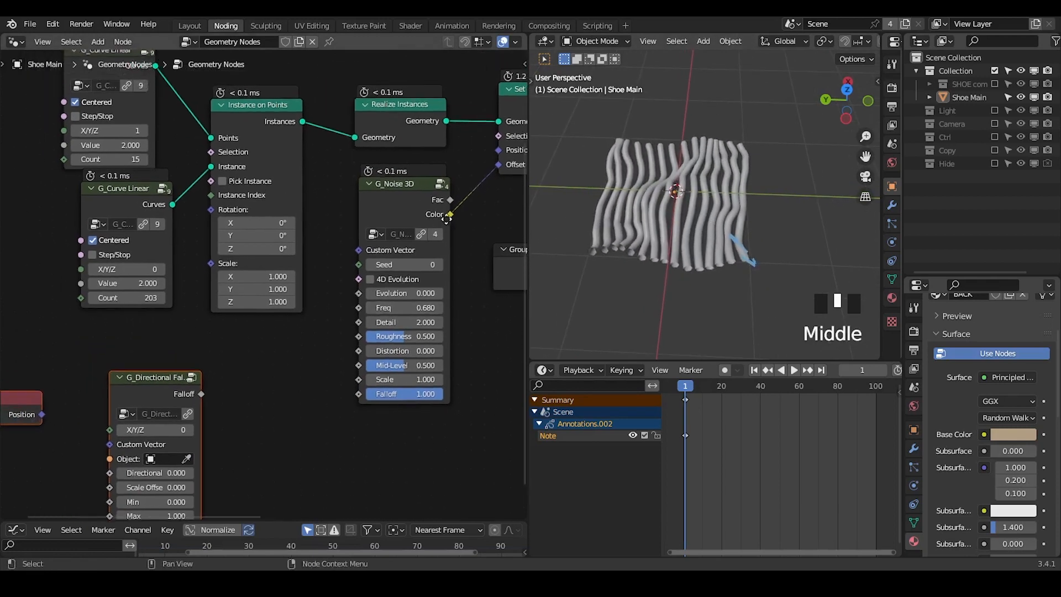
pyautogui.scroll(-1, 333, 135)
pyautogui.moveTo(310, 88); pyautogui.dragTo(81, 213)
pyautogui.press('g')
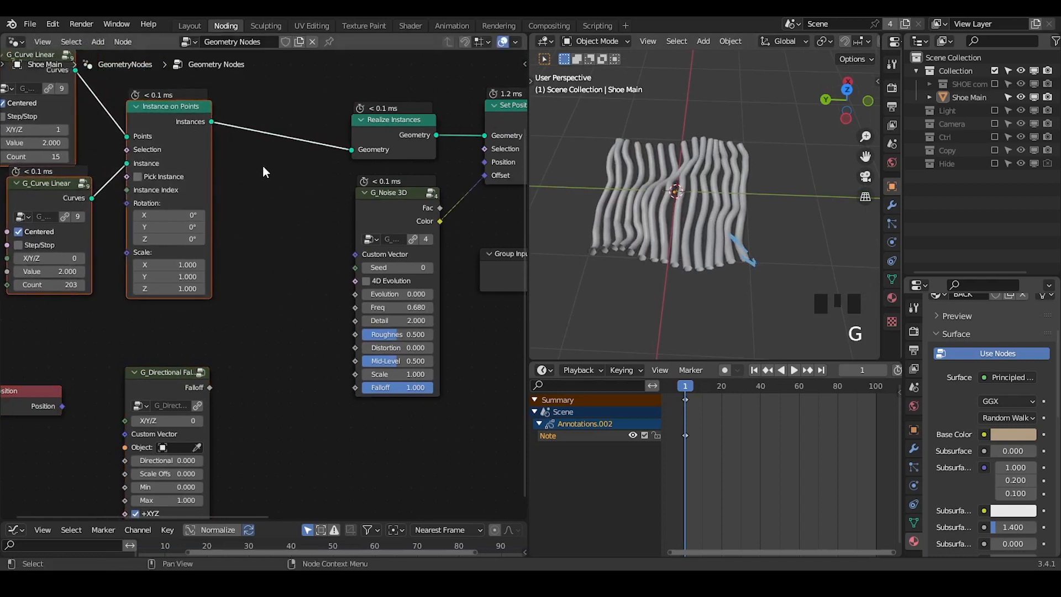
pyautogui.click(264, 165)
# - Add a G_Spline Info node between Instance on Points and G_Noise 3D
pyautogui.hotkey('ctrl', 'a')
pyautogui.write('sp')
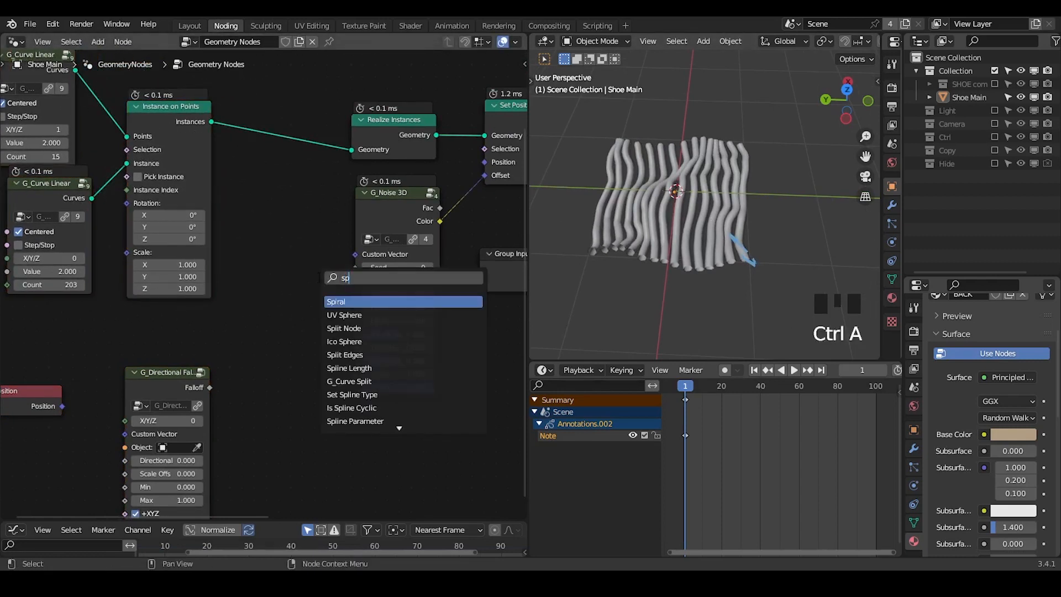
pyautogui.write('line inof')
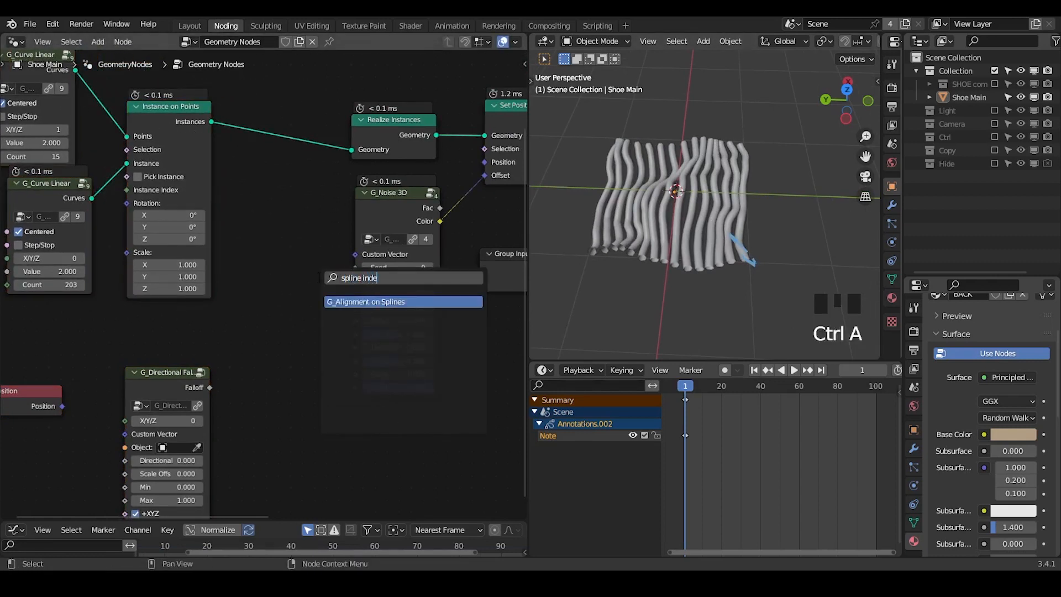
pyautogui.press('BackSpace')
pyautogui.press('BackSpace')
pyautogui.press('BackSpace')
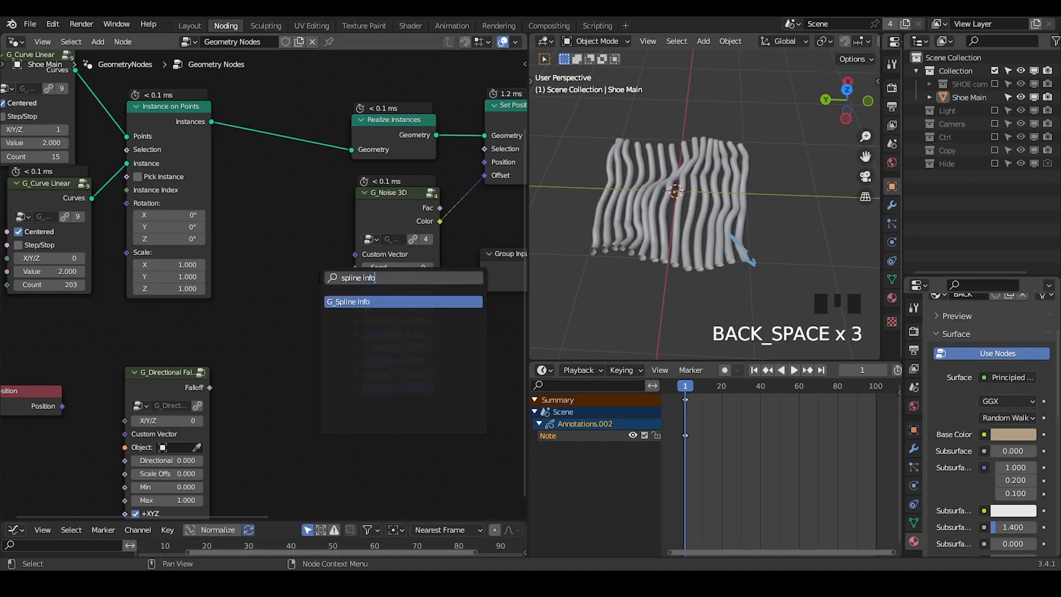
pyautogui.press('Return')
pyautogui.click(229, 250)
# - Connect the Spline Index output of G_Spline Info to the G_Noise 3D Seed, and nudge the noise node aside
pyautogui.scroll(1, 290, 297)
pyautogui.moveTo(309, 298); pyautogui.dragTo(269, 275, button='middle')
pyautogui.moveTo(281, 244); pyautogui.dragTo(327, 250)
pyautogui.moveTo(375, 185); pyautogui.dragTo(390, 179)
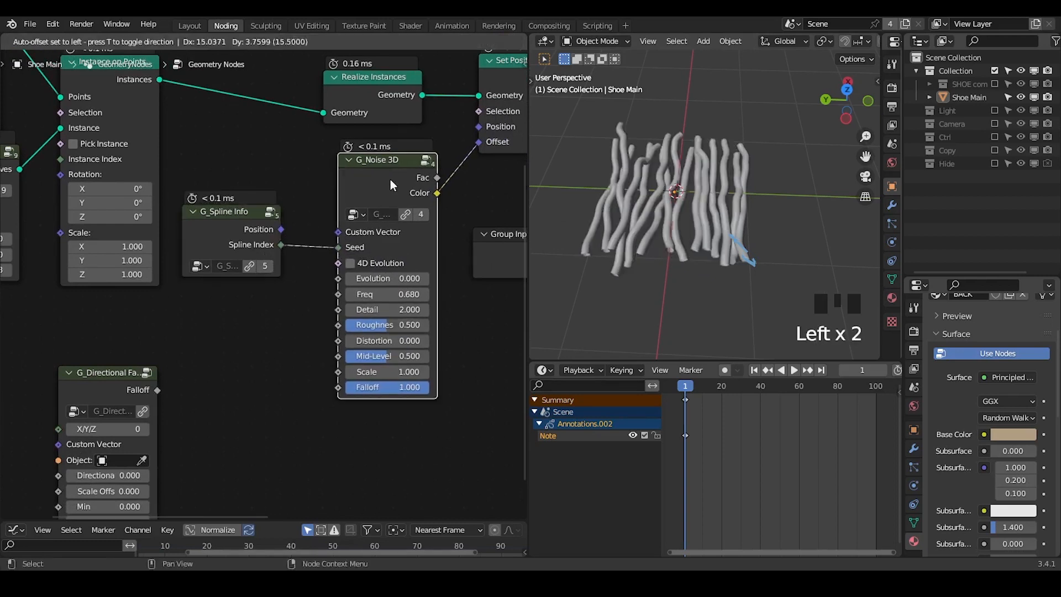
# - Set the G_Noise 3D Freq to 0.660 and erase the remaining viewport annotation
pyautogui.moveTo(672, 232); pyautogui.dragTo(683, 226, button='middle')
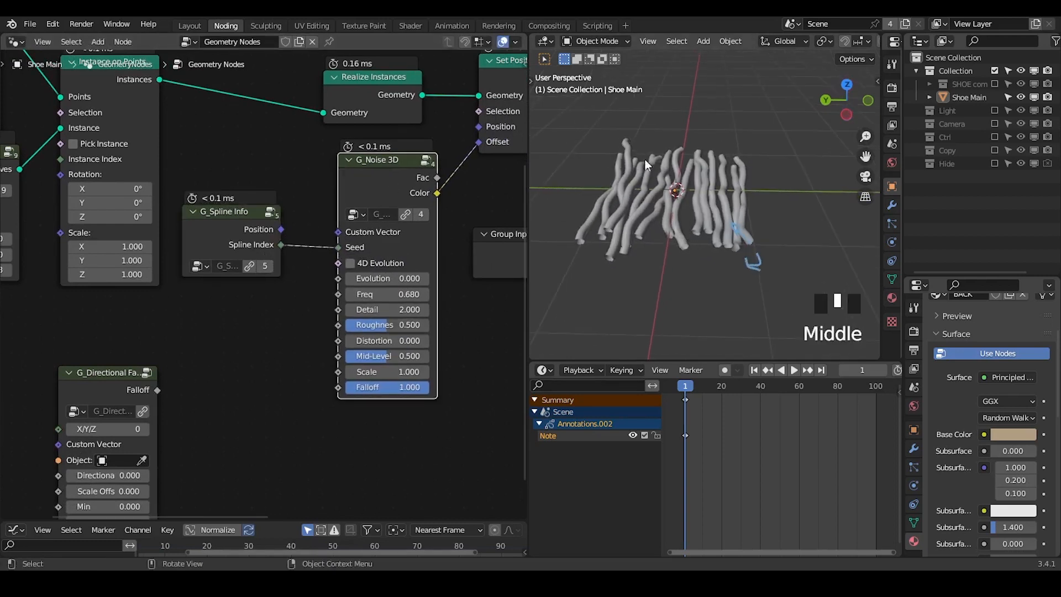
pyautogui.keyDown('shift'); pyautogui.moveTo(389, 297); pyautogui.dragTo(393, 298); pyautogui.keyUp('shift')
pyautogui.press('d')
pyautogui.moveTo(757, 265); pyautogui.dragTo(734, 227, button='right')
# - Connect the G_Directional Falloff output to the G_Noise 3D Falloff input, and delete the unused Position node
pyautogui.moveTo(226, 381); pyautogui.dragTo(270, 315, button='middle')
pyautogui.scroll(-3, 270, 316)
pyautogui.moveTo(215, 312); pyautogui.dragTo(366, 306)
pyautogui.moveTo(729, 242); pyautogui.dragTo(613, 218, button='middle')
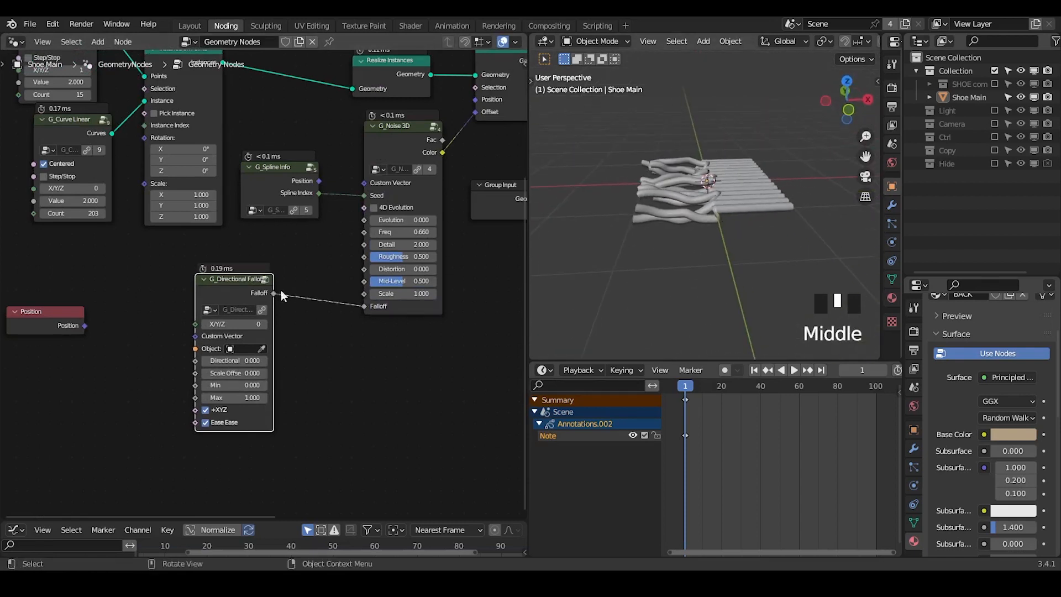
pyautogui.click(48, 323)
pyautogui.press('x')
# - Annotate a 1 above the displaced half of the tubes and a 0 above the straight half
pyautogui.keyDown('shift'); pyautogui.moveTo(760, 229); pyautogui.dragTo(754, 248, button='middle'); pyautogui.keyUp('shift')
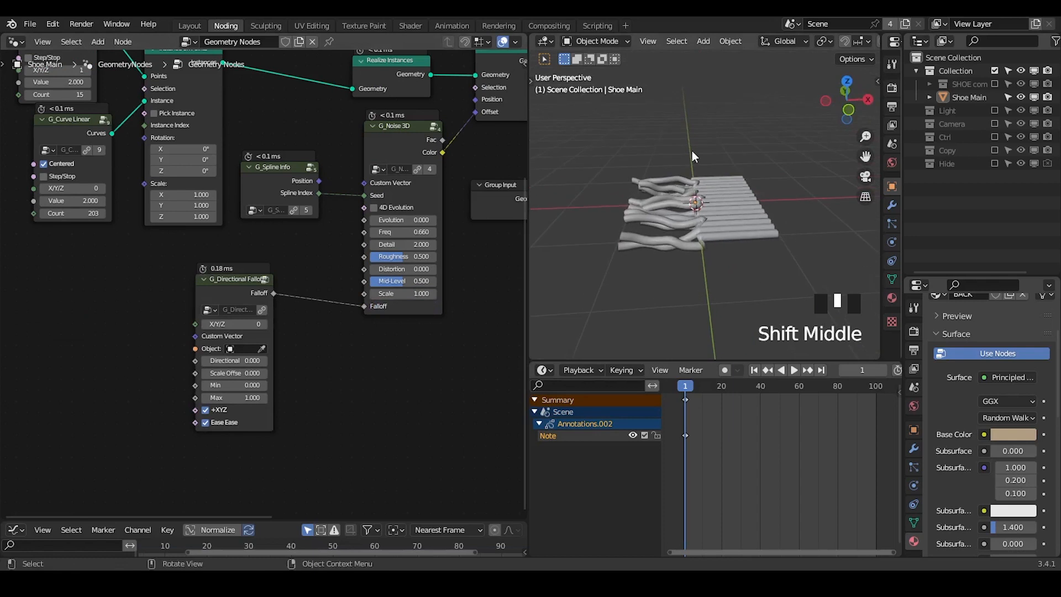
pyautogui.moveTo(653, 101); pyautogui.dragTo(646, 135)
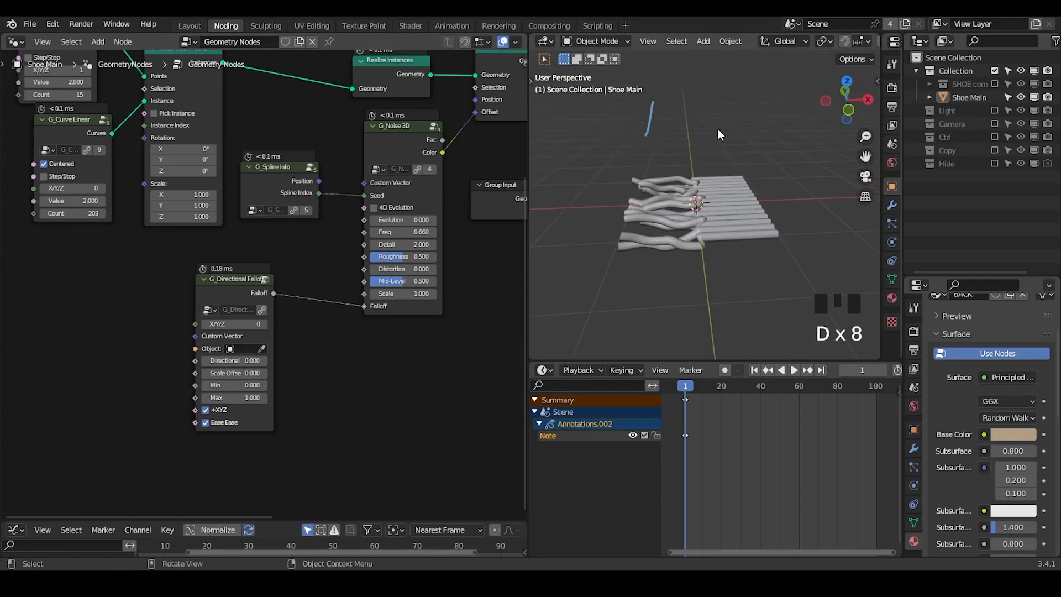
pyautogui.moveTo(718, 128); pyautogui.dragTo(716, 96)
pyautogui.scroll(2, 290, 340)
pyautogui.moveTo(291, 362); pyautogui.dragTo(288, 322, button='middle')
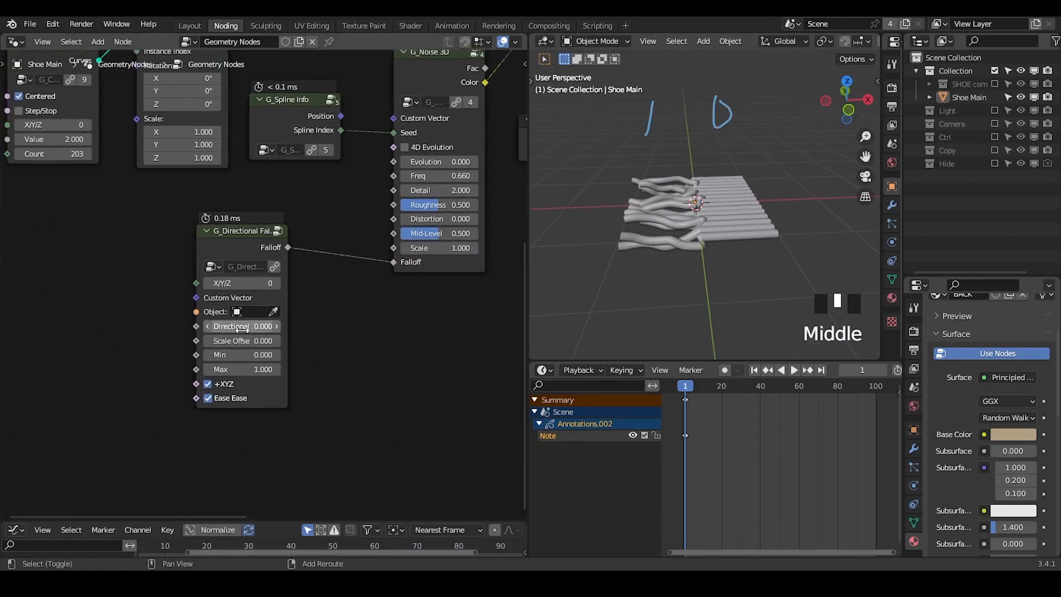
pyautogui.keyDown('shift'); pyautogui.click(243, 326); pyautogui.keyUp('shift')
pyautogui.moveTo(243, 326)
pyautogui.keyDown('shift'); pyautogui.mouseDown()
pyautogui.moveTo(221, 326)
pyautogui.moveTo(265, 341)
pyautogui.moveTo(252, 340)
pyautogui.mouseUp(); pyautogui.keyUp('shift')
pyautogui.press('Escape')
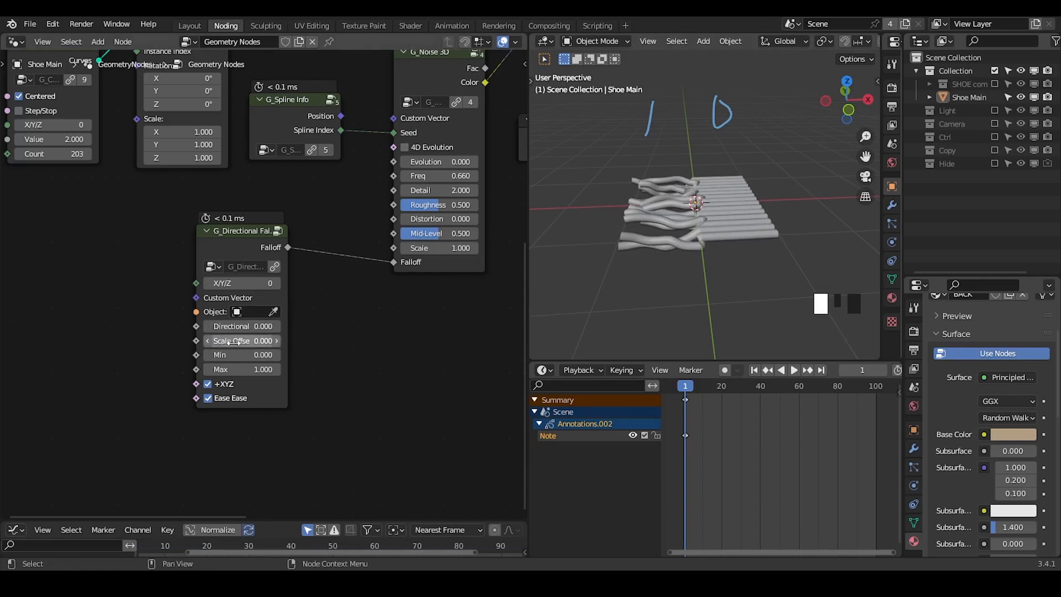
# - Set the G_Directional Falloff's Directional value to -0.480 and Scale Offset to 0.880, with +XYZ disabled
pyautogui.moveTo(243, 341)
pyautogui.keyDown('shift'); pyautogui.mouseDown()
pyautogui.moveTo(268, 340)
pyautogui.moveTo(243, 326)
pyautogui.moveTo(258, 326)
pyautogui.mouseUp(); pyautogui.keyUp('shift')
pyautogui.click(222, 384)
pyautogui.click(221, 384)
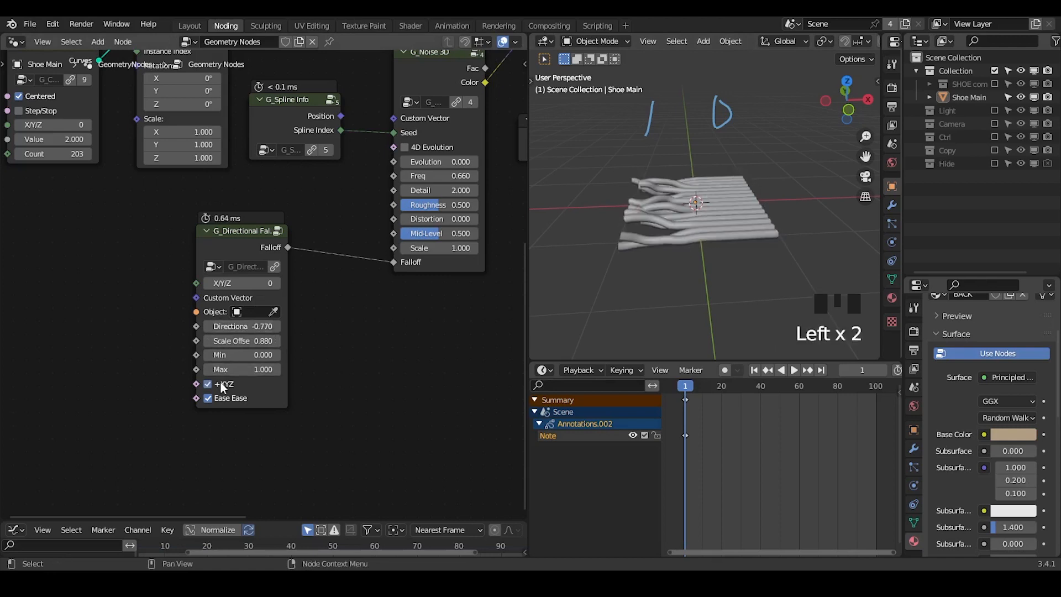
pyautogui.click(222, 384)
pyautogui.keyDown('shift'); pyautogui.moveTo(243, 326); pyautogui.dragTo(251, 326); pyautogui.keyUp('shift')
# - Move both G_Curve Linear nodes, Instance on Points and Realize Instances away from Set Position to free space for new nodes
pyautogui.moveTo(379, 359); pyautogui.dragTo(164, 415, button='middle')
pyautogui.scroll(-4, 164, 415)
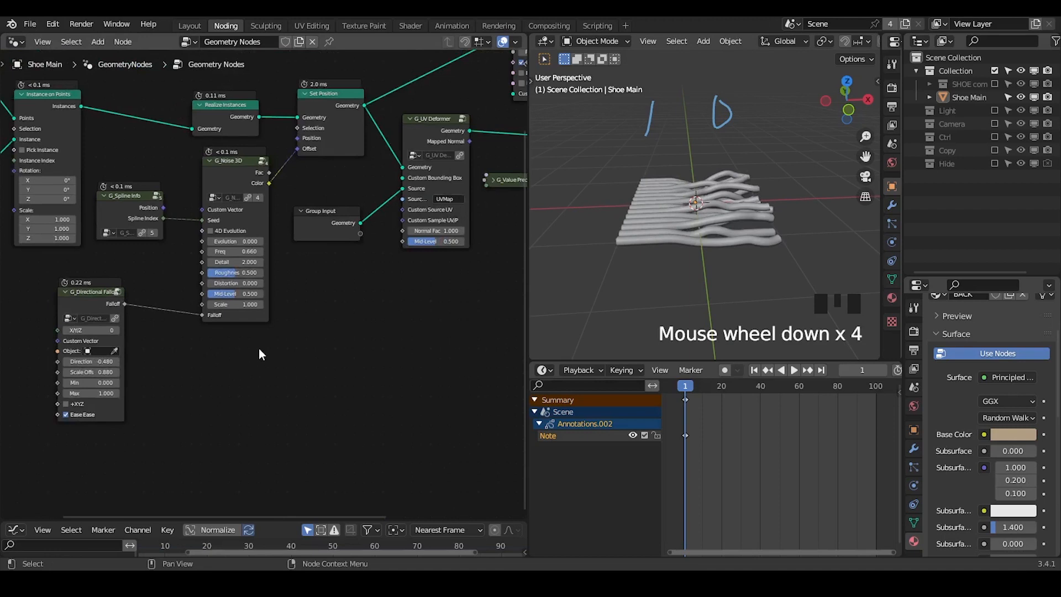
pyautogui.hotkey('shift', 'ctrl', 'alt', 'q')
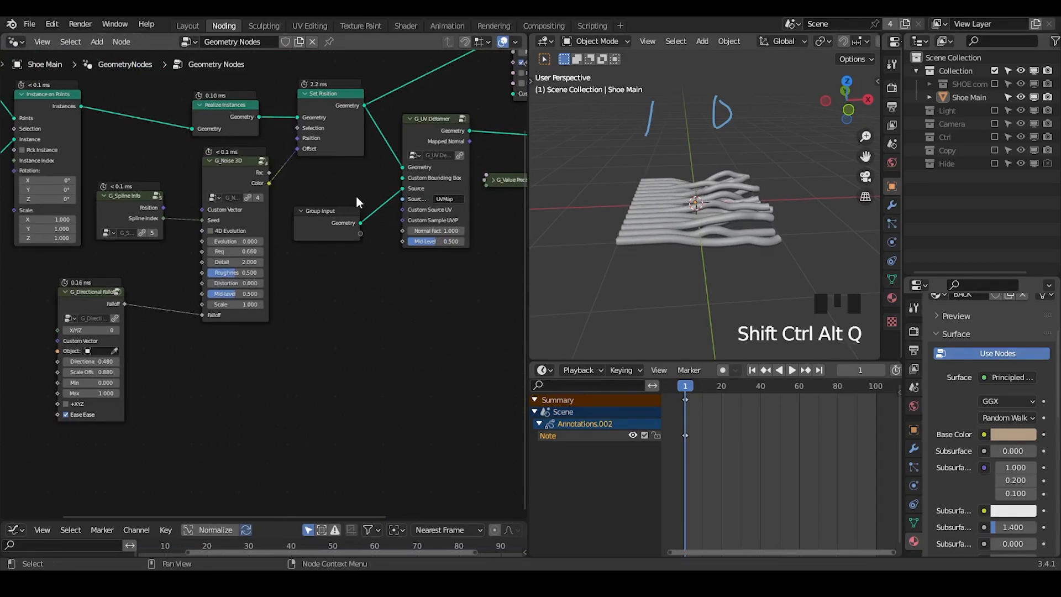
pyautogui.moveTo(182, 194); pyautogui.dragTo(369, 288, button='middle')
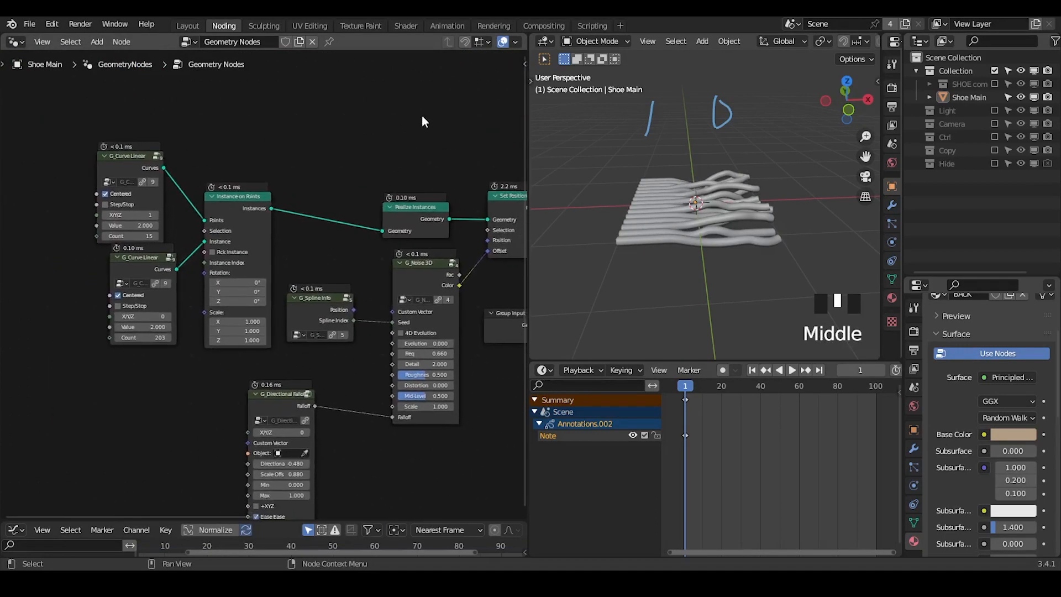
pyautogui.moveTo(422, 121); pyautogui.dragTo(128, 220)
pyautogui.keyDown('shift'); pyautogui.click(151, 258); pyautogui.keyUp('shift')
pyautogui.press('g')
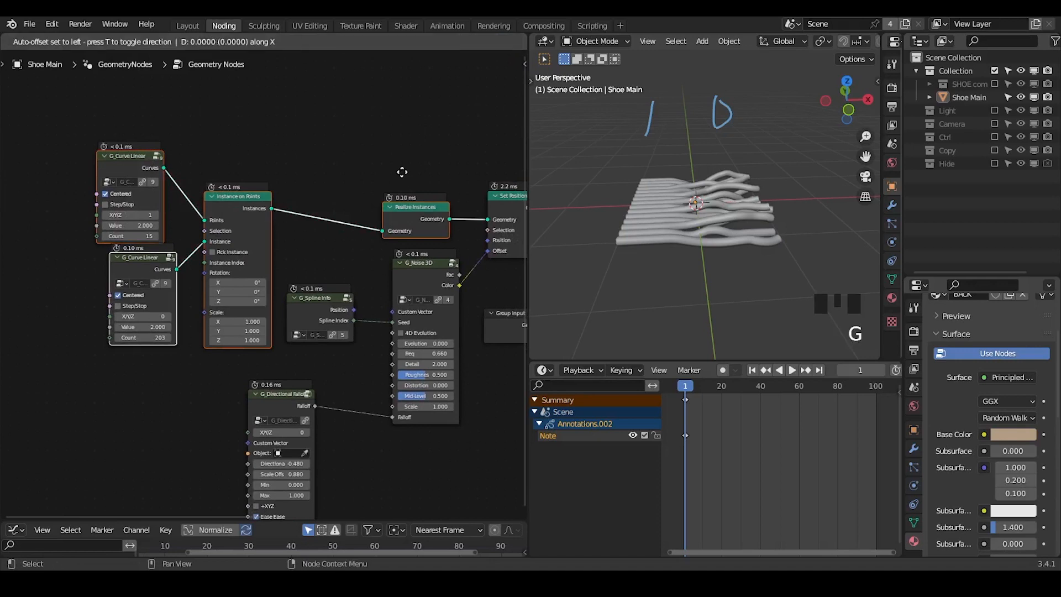
pyautogui.click(163, 172)
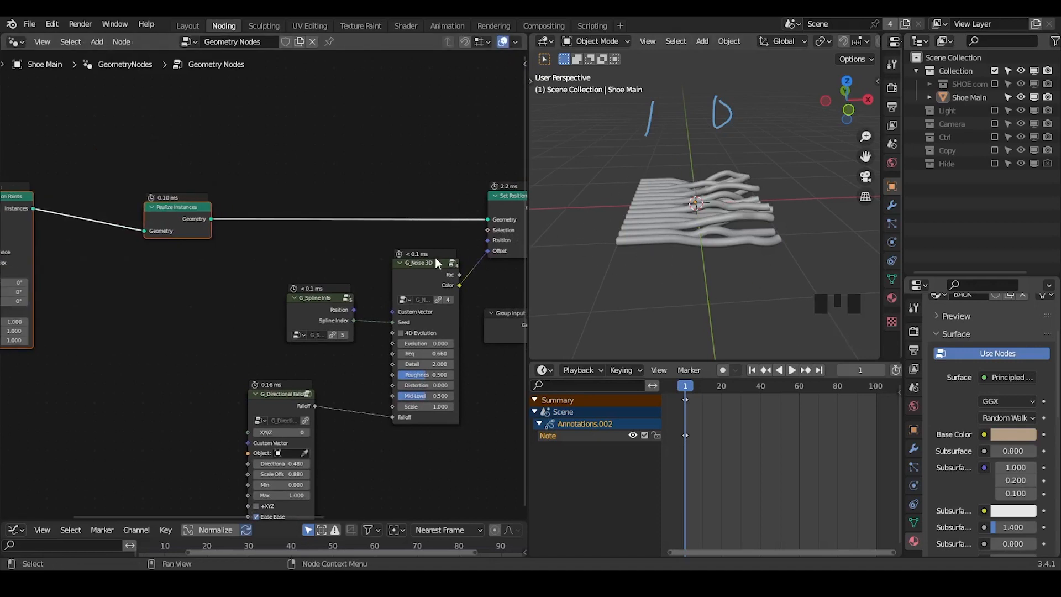
# - Insert a Set Curve Radius node between Realize Instances and Set Position, with its Radius set to 0.685 m
pyautogui.moveTo(435, 257); pyautogui.dragTo(395, 230, button='middle')
pyautogui.click(353, 149)
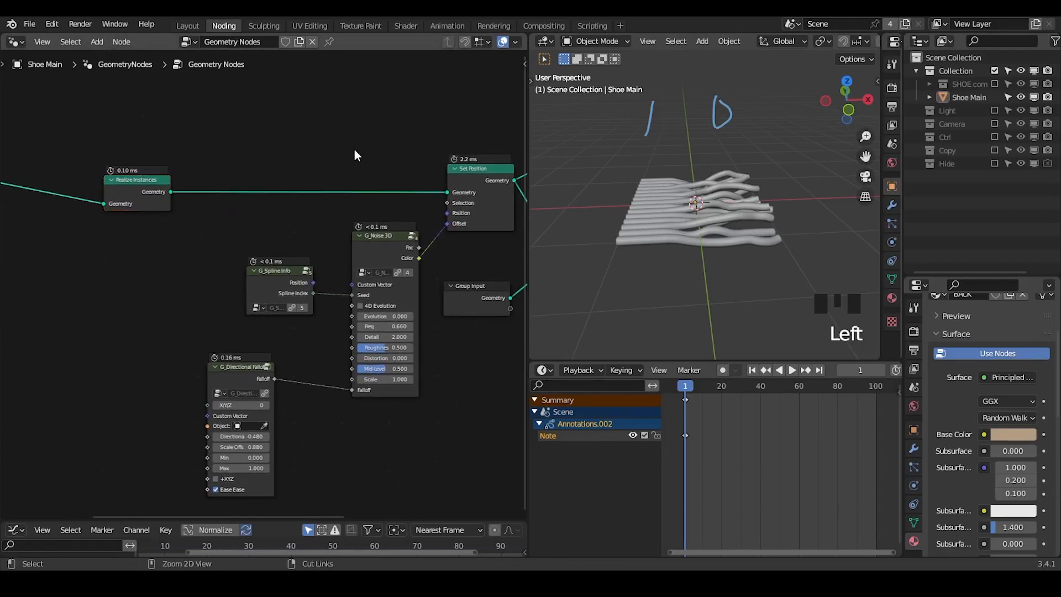
pyautogui.hotkey('ctrl', 'a')
pyautogui.write('set')
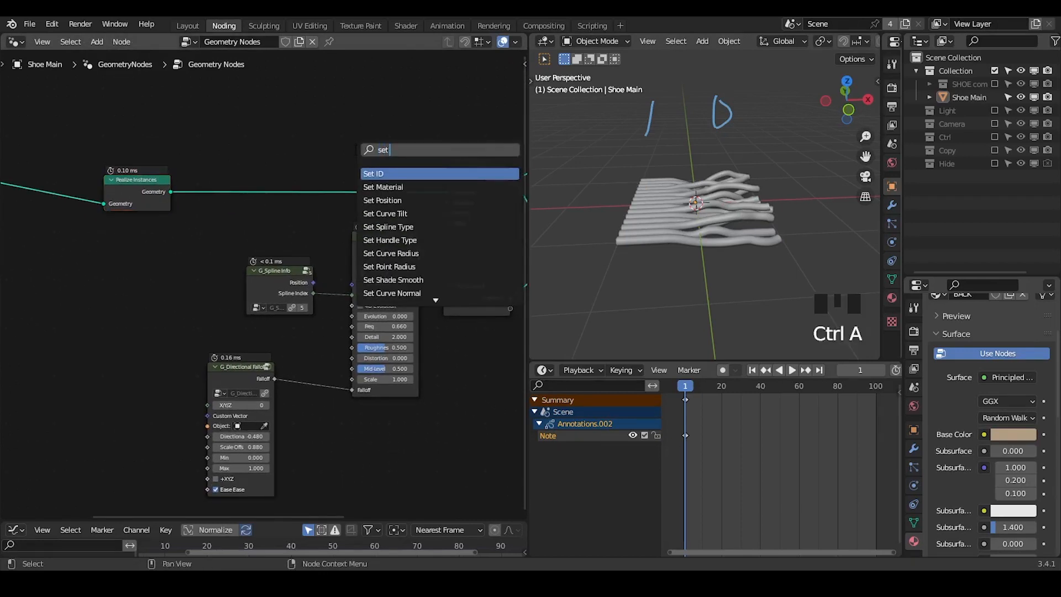
pyautogui.write(' curve ra')
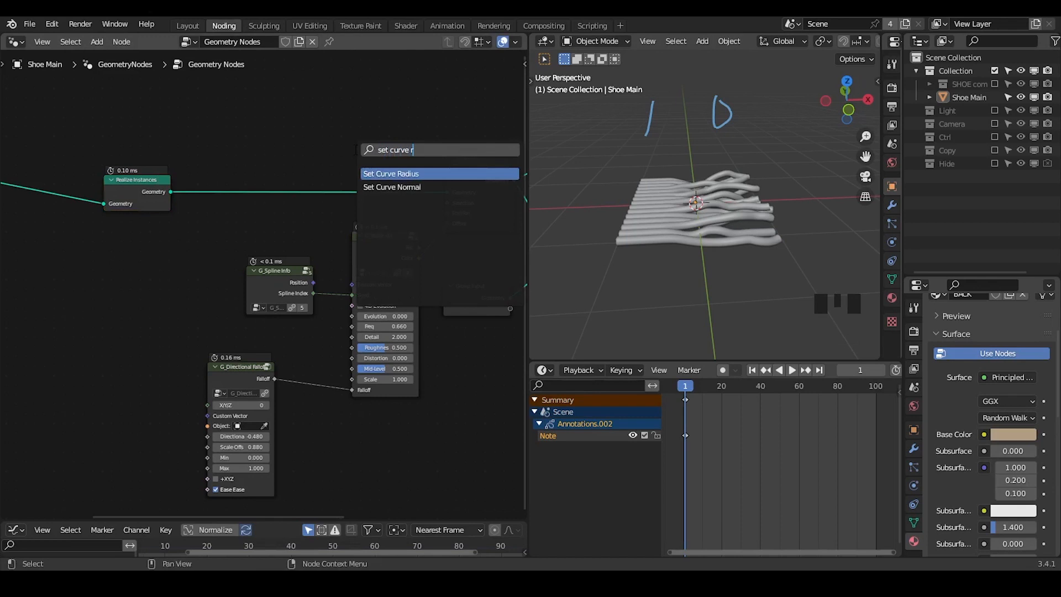
pyautogui.press('Return')
pyautogui.click(344, 154)
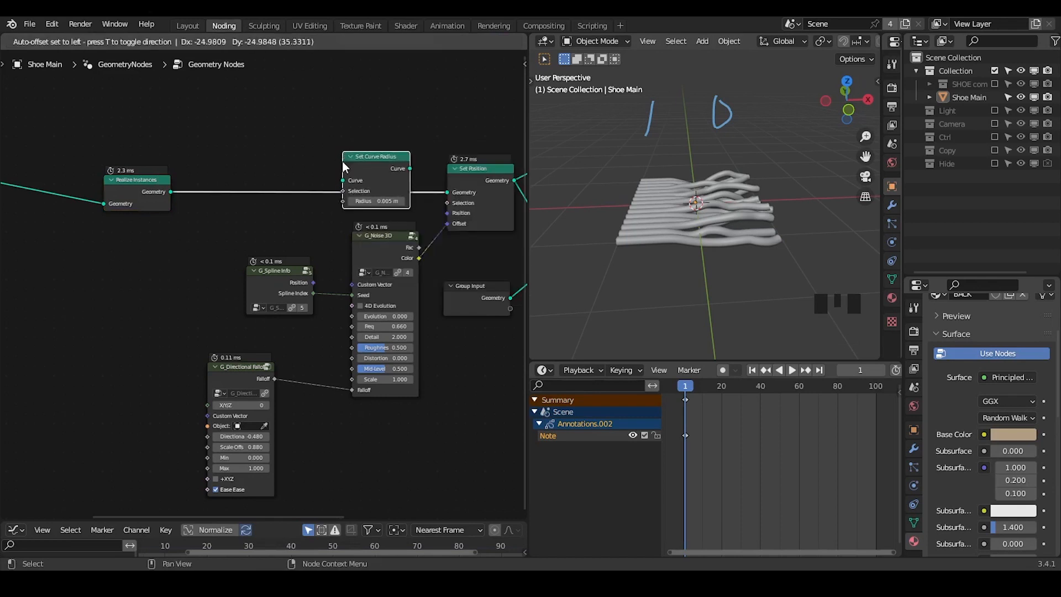
pyautogui.keyDown('ctrl'); pyautogui.moveTo(634, 220); pyautogui.dragTo(660, 221, button='middle'); pyautogui.keyUp('ctrl')
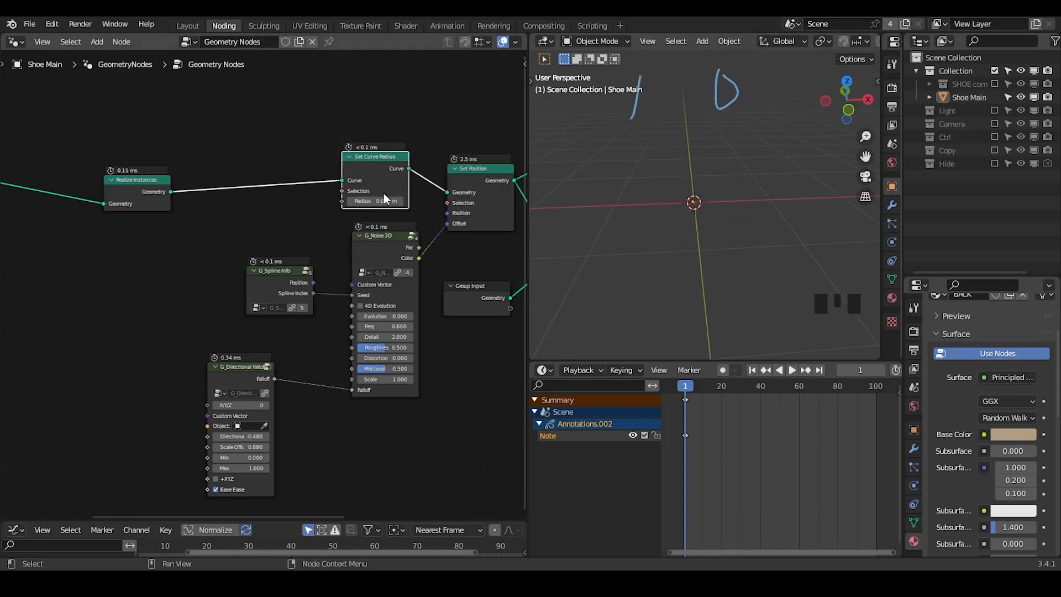
pyautogui.keyDown('shift'); pyautogui.moveTo(381, 200); pyautogui.dragTo(420, 201); pyautogui.keyUp('shift')
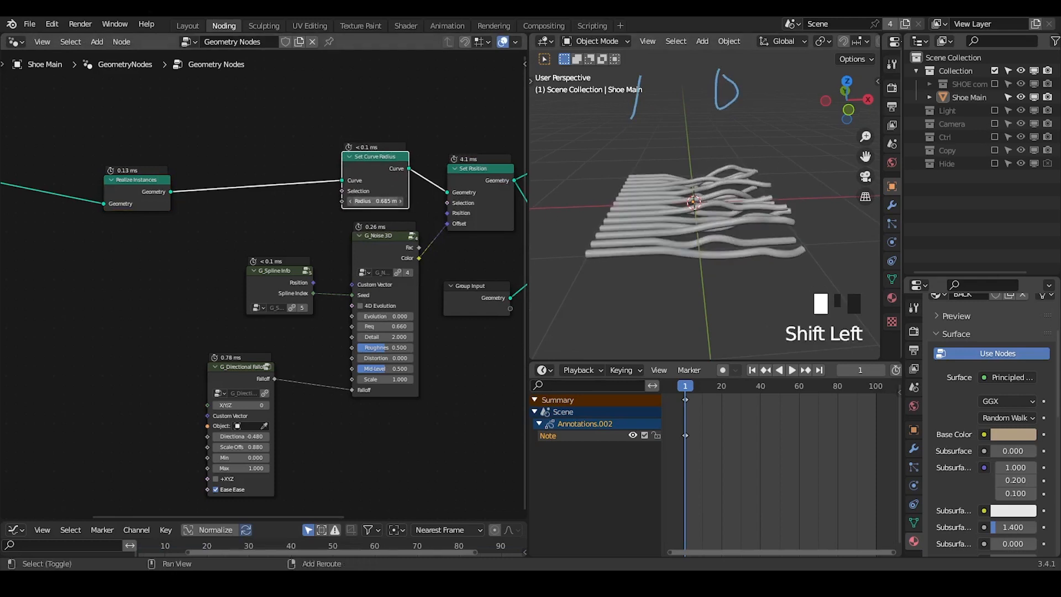
# - Insert a Delete Geometry node between Realize Instances and Set Curve Radius, and mute the Set Curve Radius node
pyautogui.hotkey('ctrl', 'a')
pyautogui.write('delete')
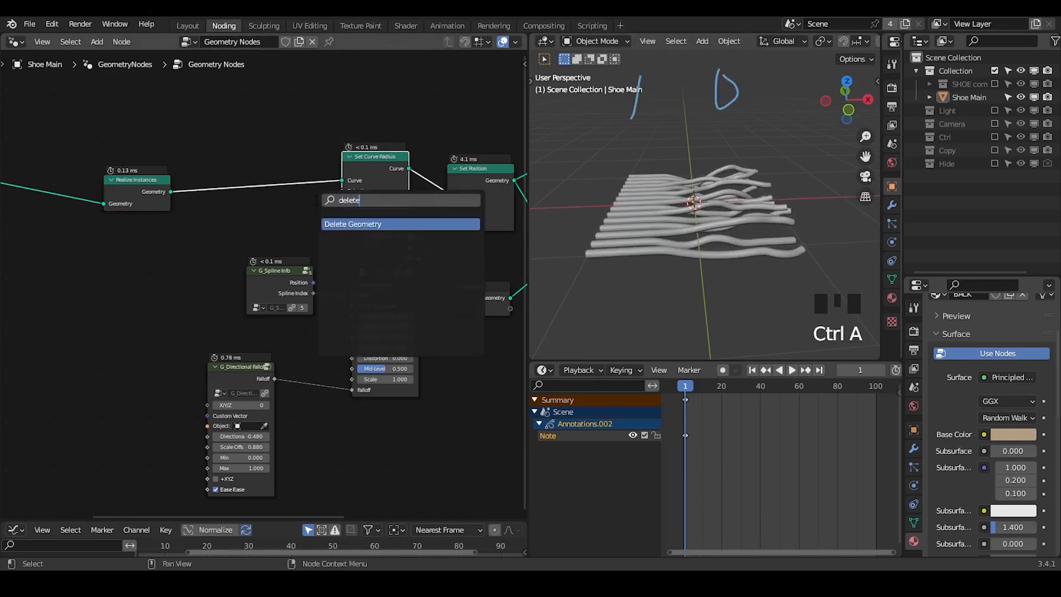
pyautogui.press('Return')
pyautogui.click(243, 149)
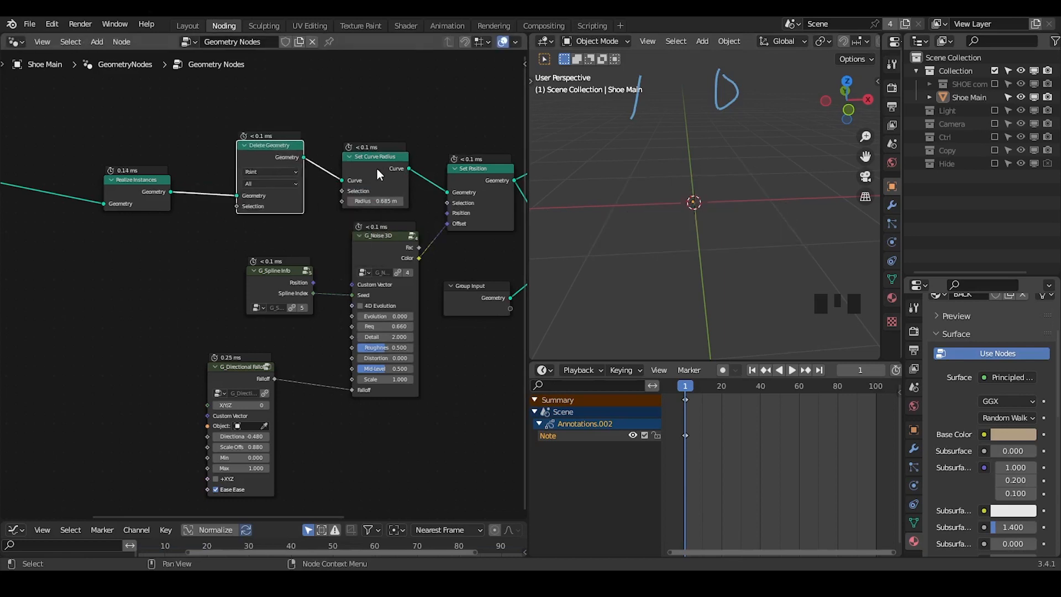
pyautogui.click(381, 170)
pyautogui.press('m')
pyautogui.moveTo(243, 146); pyautogui.dragTo(258, 146)
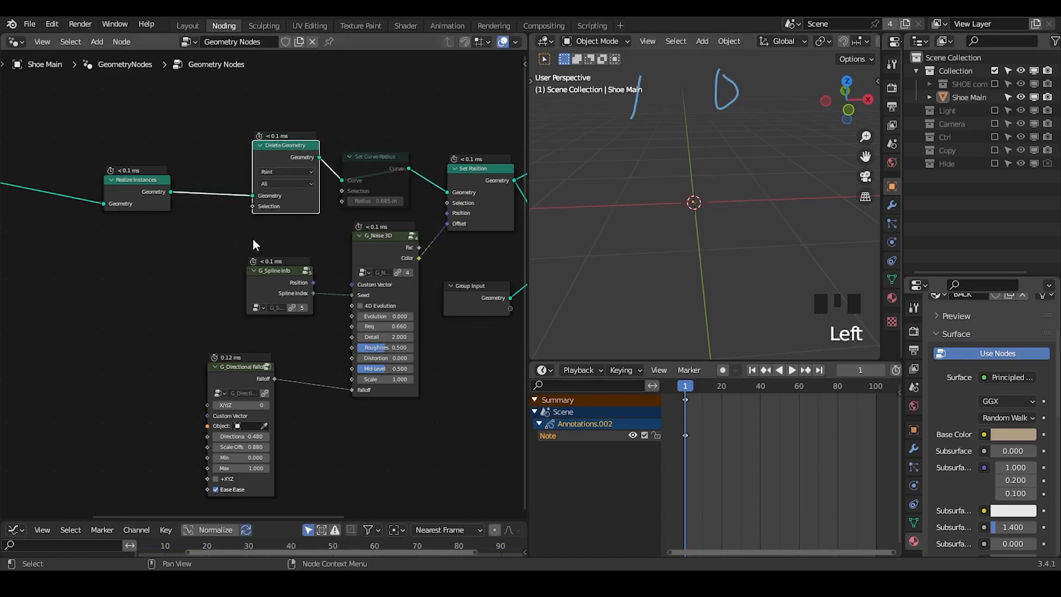
# - Space out the G_Directional Falloff, Delete Geometry and Set Curve Radius nodes, and erase the annotations in the viewport and node editor
pyautogui.moveTo(245, 377); pyautogui.dragTo(118, 370)
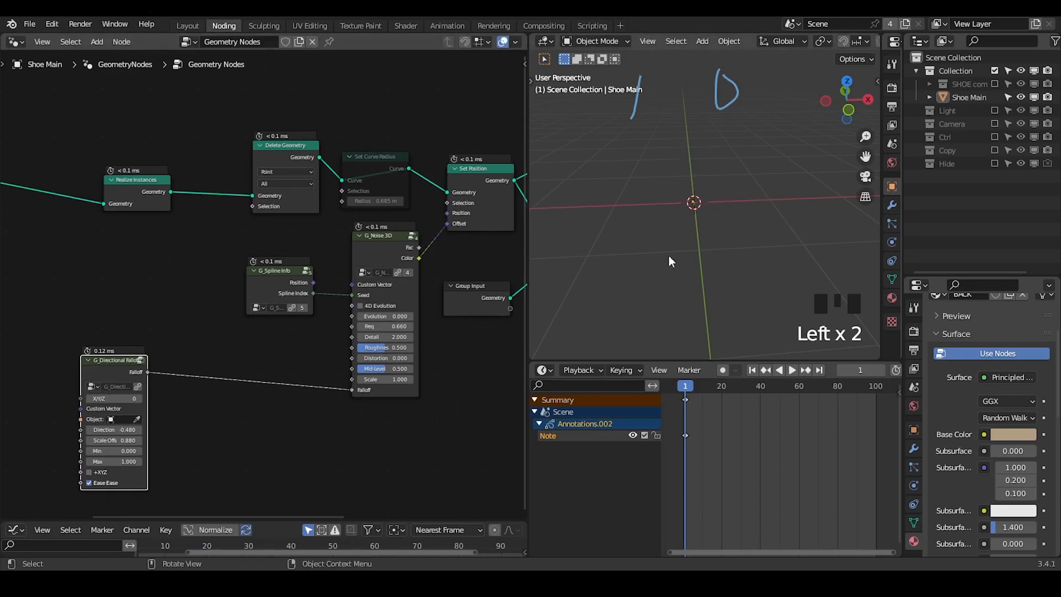
pyautogui.scroll(2, 235, 250)
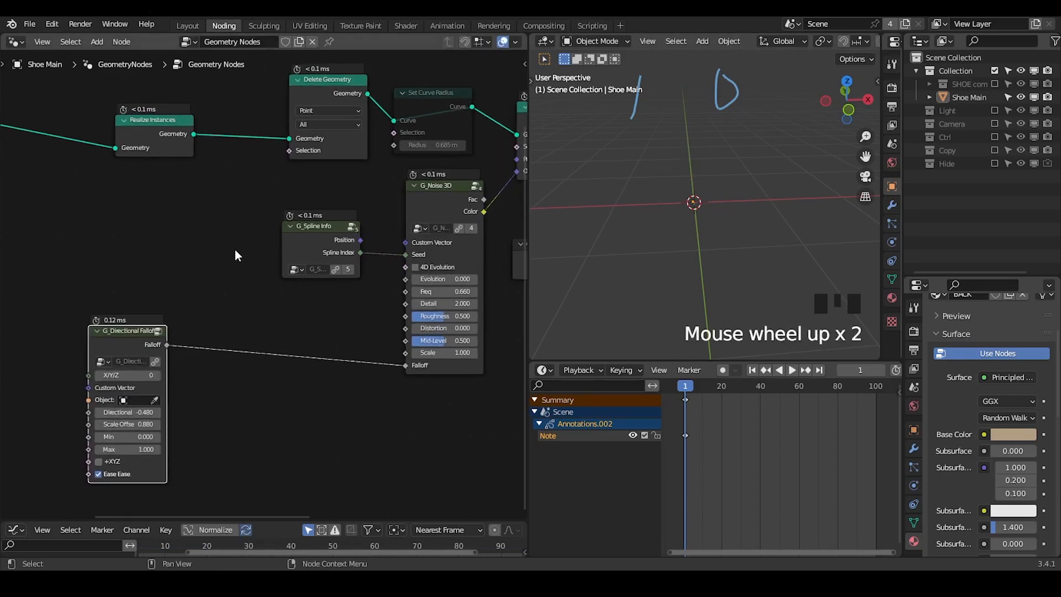
pyautogui.click(287, 150)
pyautogui.moveTo(270, 176); pyautogui.dragTo(231, 207, button='middle')
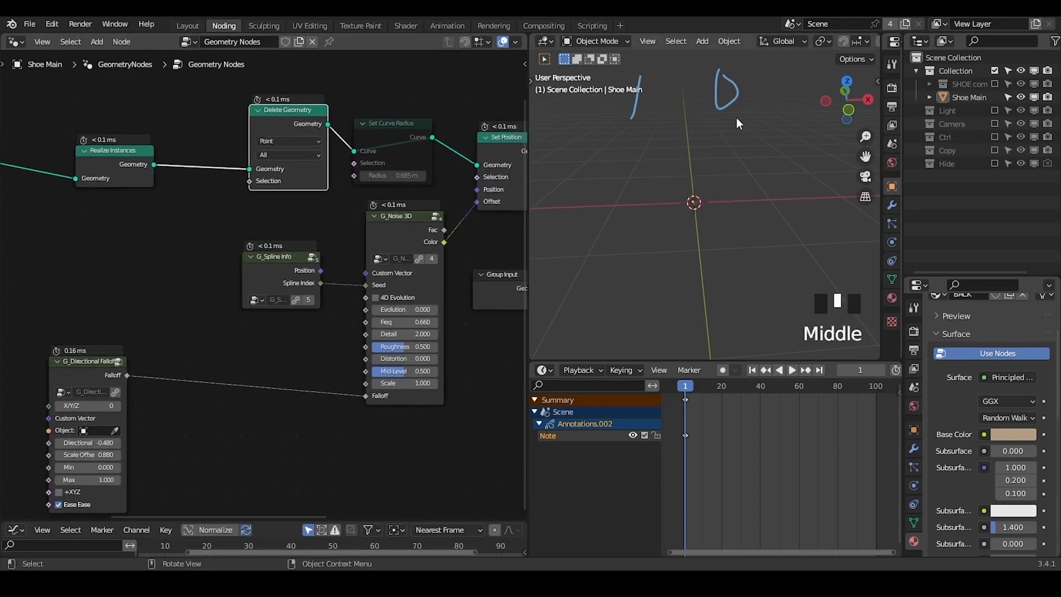
pyautogui.moveTo(736, 117)
pyautogui.mouseDown(button='right')
pyautogui.moveTo(648, 88)
pyautogui.moveTo(633, 103)
pyautogui.mouseUp(button='right')
pyautogui.moveTo(350, 169); pyautogui.dragTo(330, 184, button='middle')
pyautogui.click(267, 135)
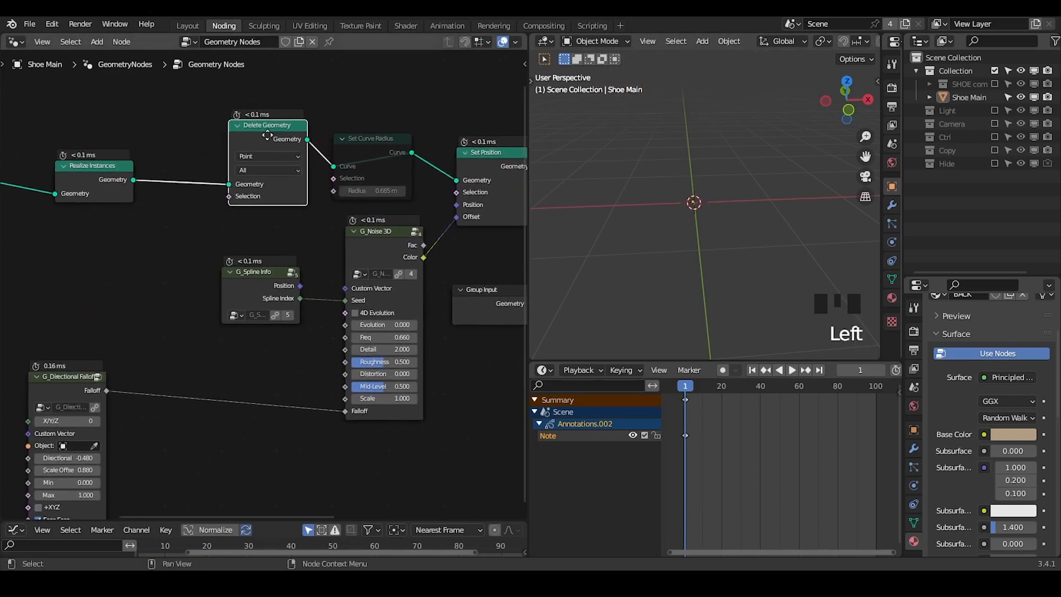
pyautogui.moveTo(267, 135); pyautogui.dragTo(243, 134)
pyautogui.moveTo(385, 145); pyautogui.dragTo(393, 125)
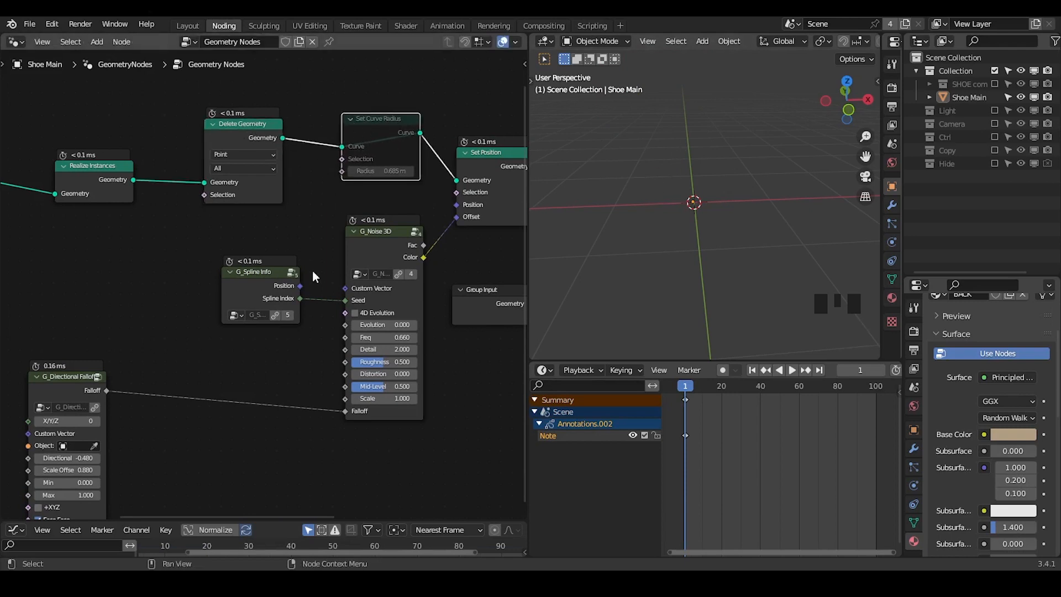
pyautogui.moveTo(350, 216)
pyautogui.mouseDown()
pyautogui.moveTo(406, 240)
pyautogui.moveTo(347, 217)
pyautogui.mouseUp()
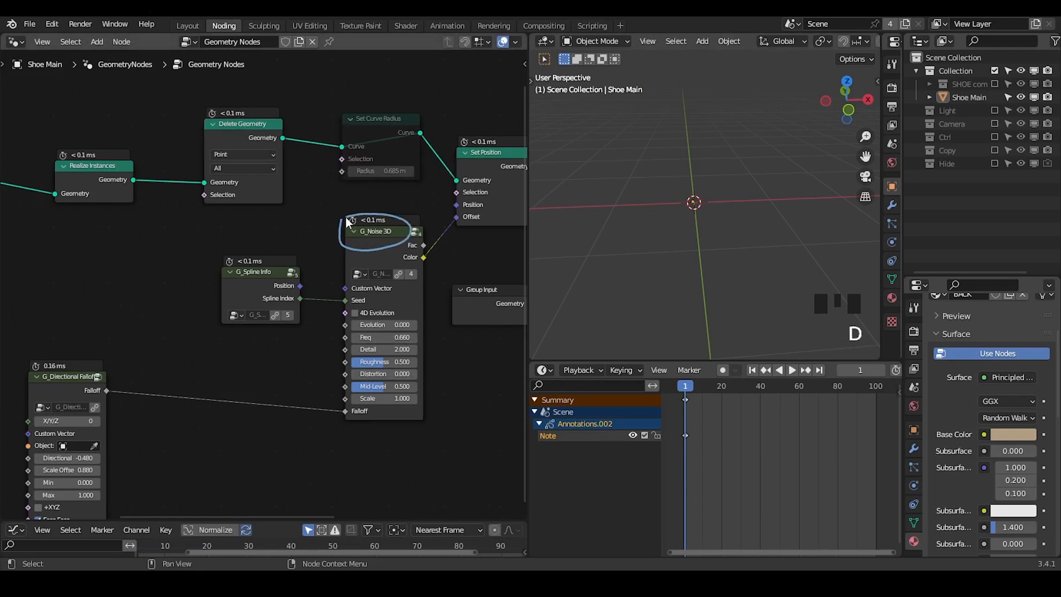
pyautogui.moveTo(426, 218); pyautogui.dragTo(393, 219, button='right')
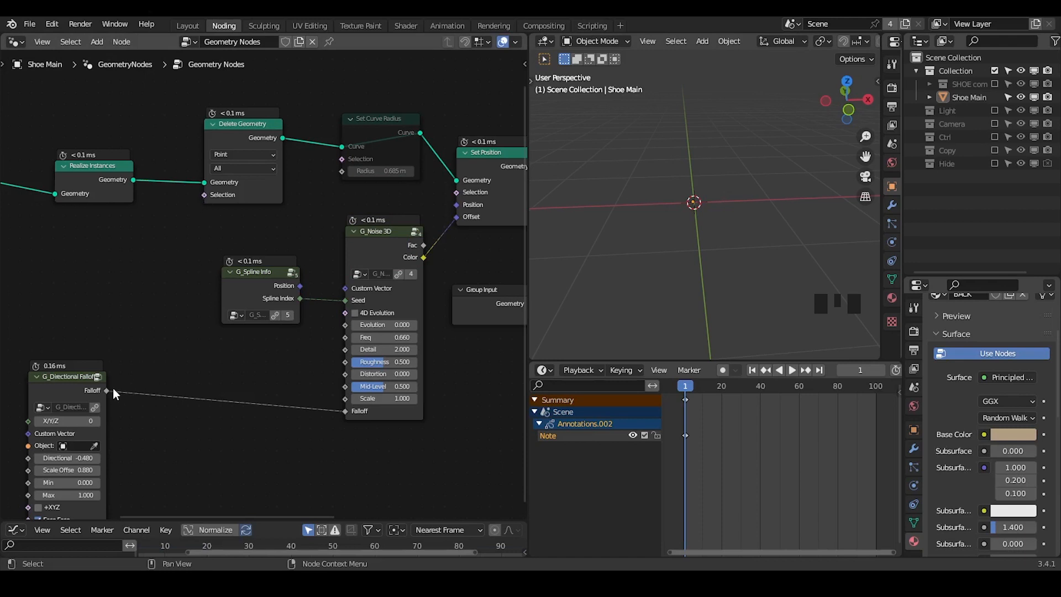
# - Connect the G_Directional Falloff output to the Delete Geometry Selection input, and set Directional to 0.140
pyautogui.moveTo(105, 390); pyautogui.dragTo(205, 194)
pyautogui.moveTo(244, 132); pyautogui.dragTo(271, 133)
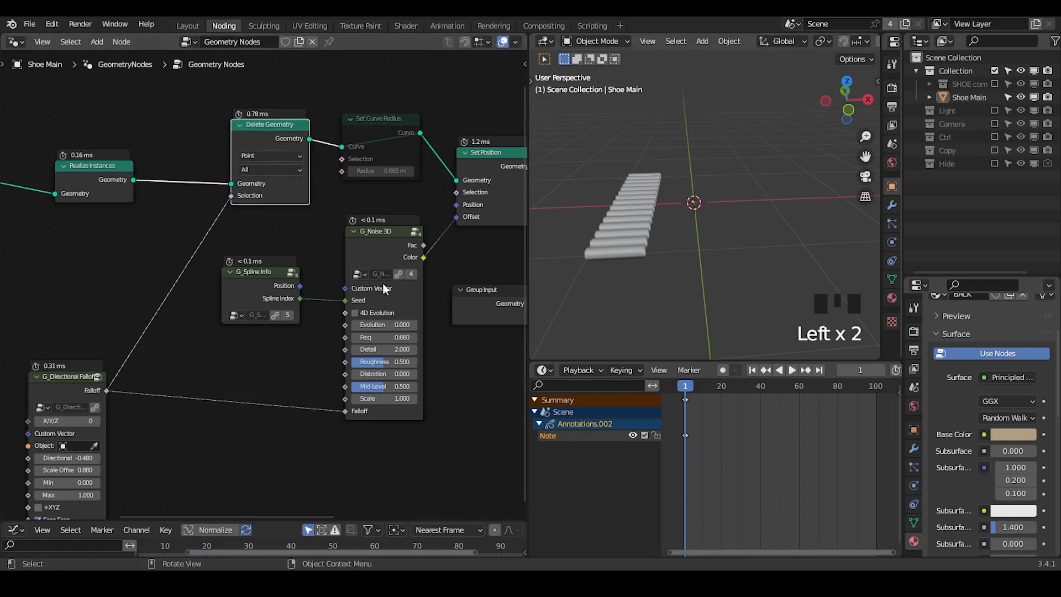
pyautogui.moveTo(160, 329); pyautogui.dragTo(286, 247, button='middle')
pyautogui.keyDown('shift'); pyautogui.moveTo(200, 374); pyautogui.dragTo(235, 375); pyautogui.keyUp('shift')
pyautogui.keyDown('shift'); pyautogui.moveTo(687, 221); pyautogui.dragTo(669, 227, button='middle'); pyautogui.keyUp('shift')
# - Annotate the cut-off edge of the tubes in the viewport and erase the annotation
pyautogui.press('d')
pyautogui.moveTo(678, 143); pyautogui.dragTo(684, 182)
pyautogui.moveTo(683, 124); pyautogui.dragTo(679, 135)
pyautogui.moveTo(681, 145)
pyautogui.mouseDown(button='right')
pyautogui.moveTo(704, 156)
pyautogui.moveTo(682, 185)
pyautogui.mouseUp(button='right')
# - Insert a Greater Than compare node with B set to 0.900 between the G_Directional Falloff output and the Delete Geometry Selection input
pyautogui.moveTo(240, 307); pyautogui.dragTo(335, 259)
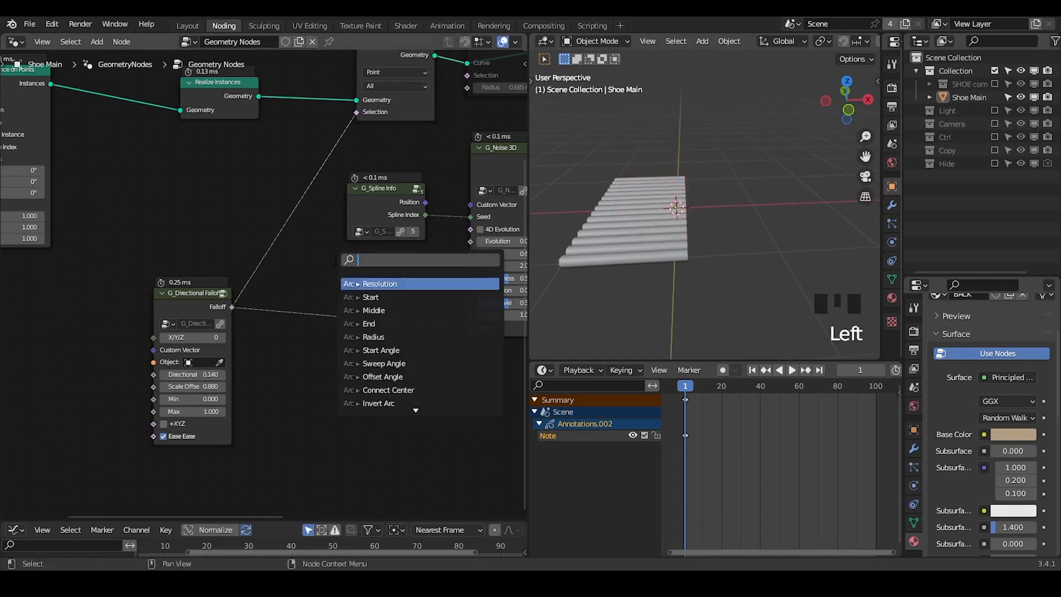
pyautogui.write('greater')
pyautogui.press('Return')
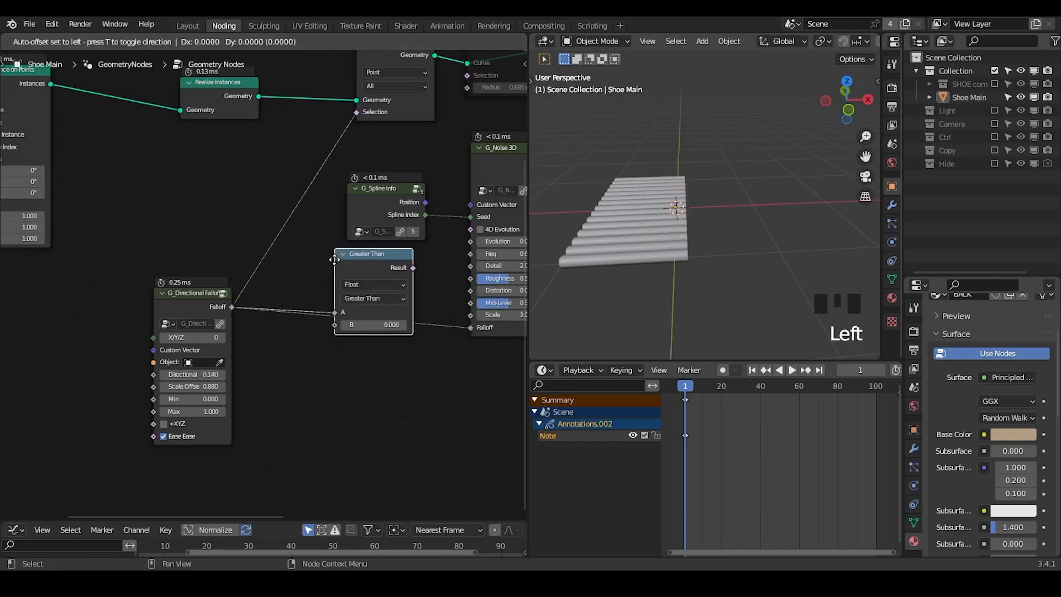
pyautogui.keyDown('alt'); pyautogui.moveTo(370, 267); pyautogui.dragTo(287, 205); pyautogui.keyUp('alt')
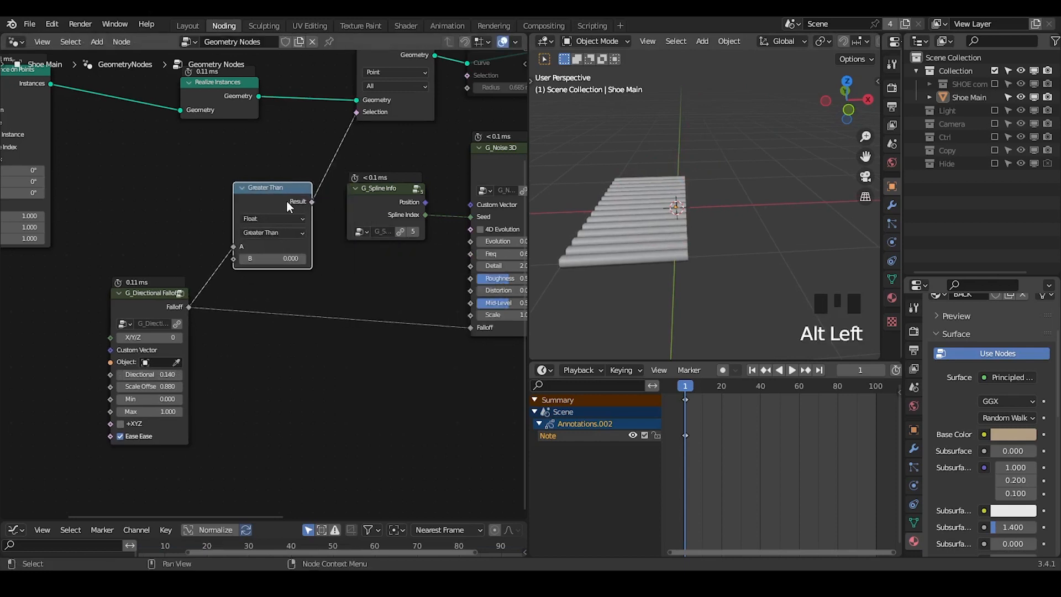
pyautogui.doubleClick(286, 258)
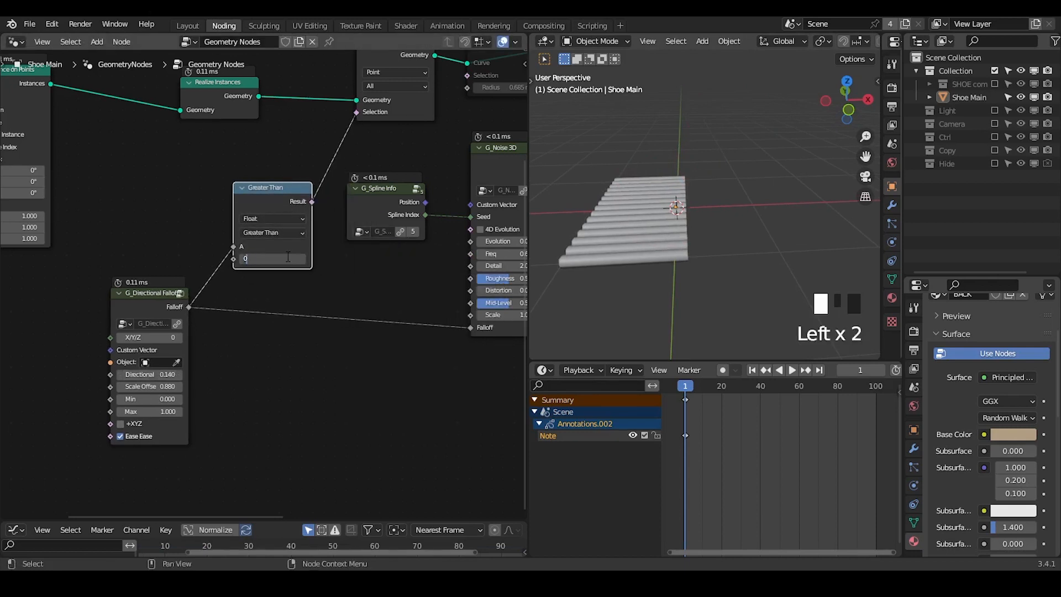
pyautogui.write('0.9')
pyautogui.press('Return')
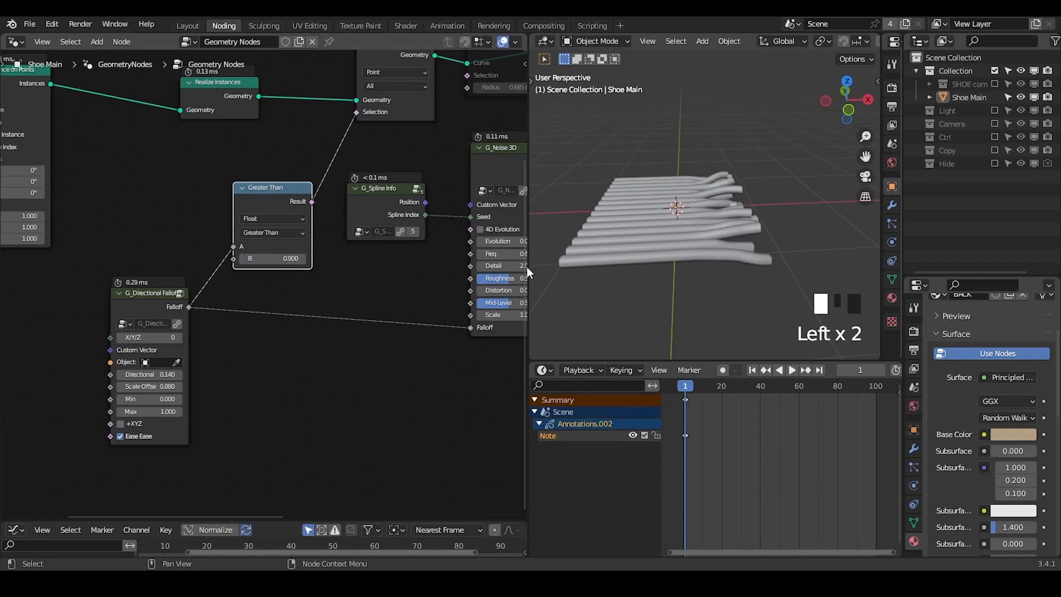
# - Set the G_Directional Falloff's Directional to -0.690 and Scale Offset to 1.620, erasing the annotation made above the tube ends
pyautogui.keyDown('shift'); pyautogui.moveTo(359, 308); pyautogui.dragTo(316, 339, button='middle'); pyautogui.keyUp('shift')
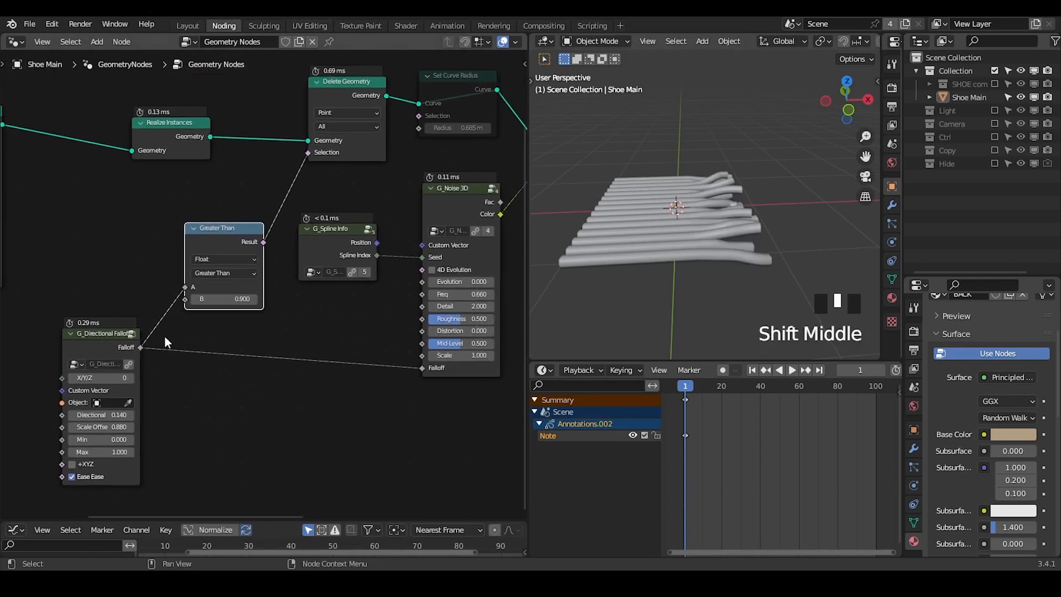
pyautogui.moveTo(166, 341); pyautogui.dragTo(195, 313, button='middle')
pyautogui.moveTo(149, 394)
pyautogui.mouseDown()
pyautogui.moveTo(127, 395)
pyautogui.moveTo(154, 394)
pyautogui.mouseUp()
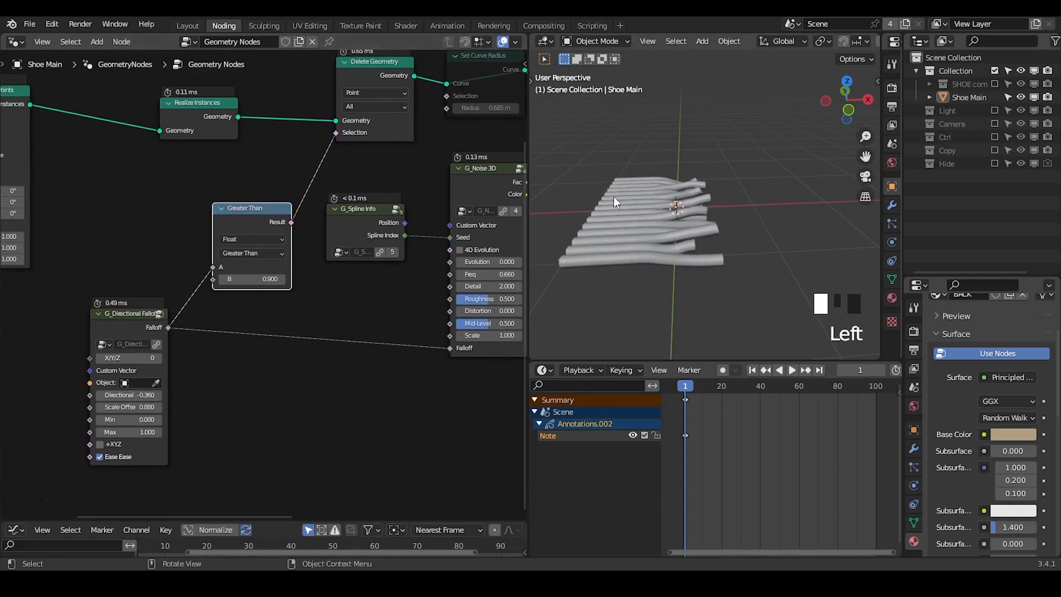
pyautogui.press('d')
pyautogui.moveTo(664, 154)
pyautogui.mouseDown()
pyautogui.moveTo(771, 230)
pyautogui.moveTo(699, 139)
pyautogui.mouseUp()
pyautogui.press('d')
pyautogui.moveTo(701, 140)
pyautogui.mouseDown(button='right')
pyautogui.moveTo(725, 175)
pyautogui.moveTo(780, 207)
pyautogui.mouseUp(button='right')
pyautogui.moveTo(139, 407)
pyautogui.keyDown('shift'); pyautogui.mouseDown()
pyautogui.moveTo(183, 407)
pyautogui.moveTo(22, 395)
pyautogui.moveTo(116, 395)
pyautogui.mouseUp(); pyautogui.keyUp('shift')
pyautogui.moveTo(176, 356); pyautogui.dragTo(168, 327, button='middle')
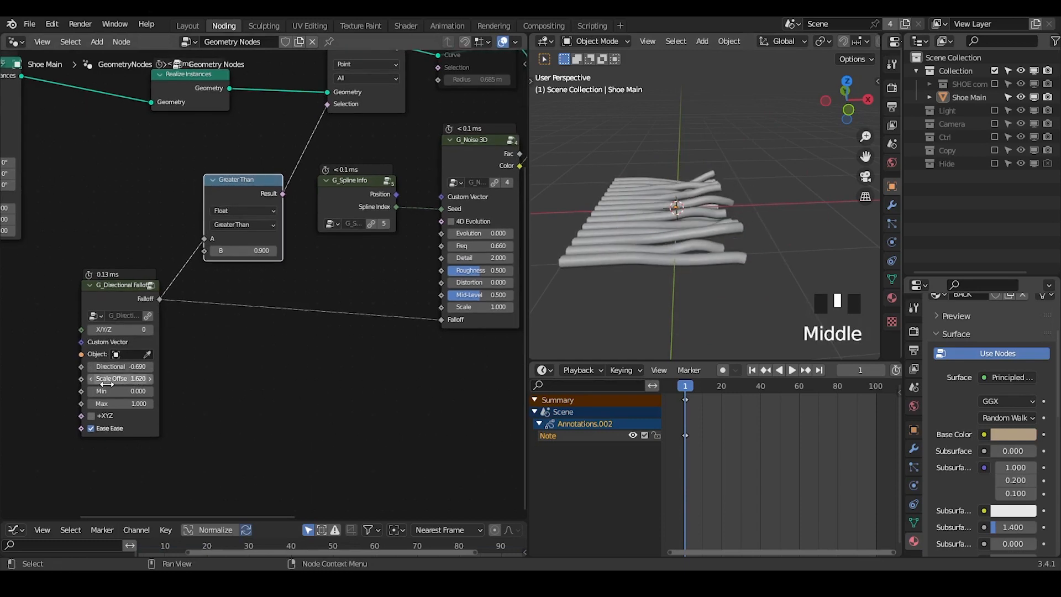
# - Annotate a 0 above the displaced tube ends, with an arrow leading to a 1 above the straight ends
pyautogui.press('d')
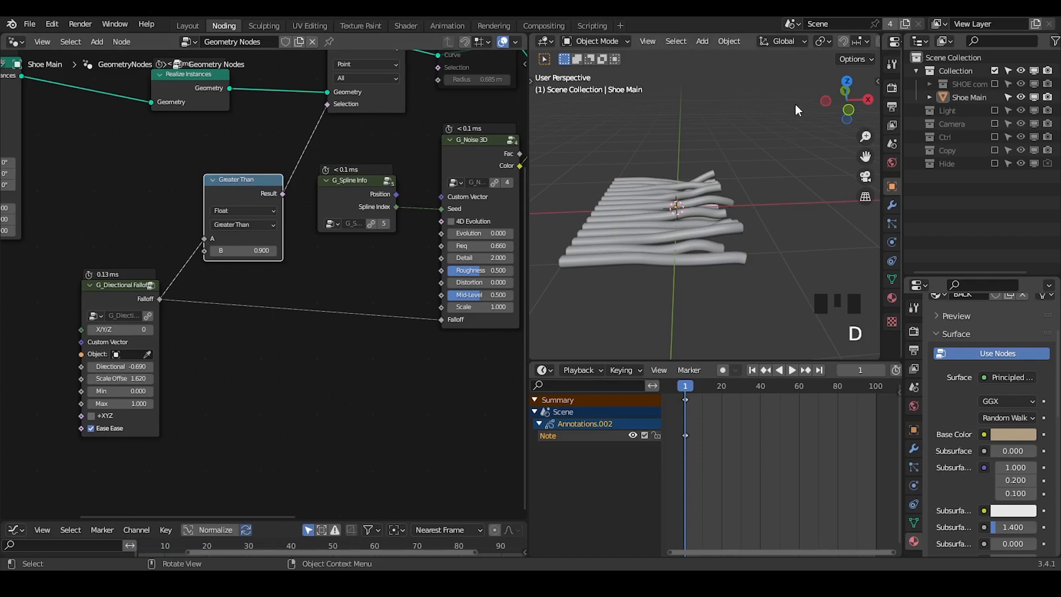
pyautogui.moveTo(795, 104)
pyautogui.mouseDown()
pyautogui.moveTo(803, 99)
pyautogui.moveTo(675, 114)
pyautogui.moveTo(697, 122)
pyautogui.mouseUp()
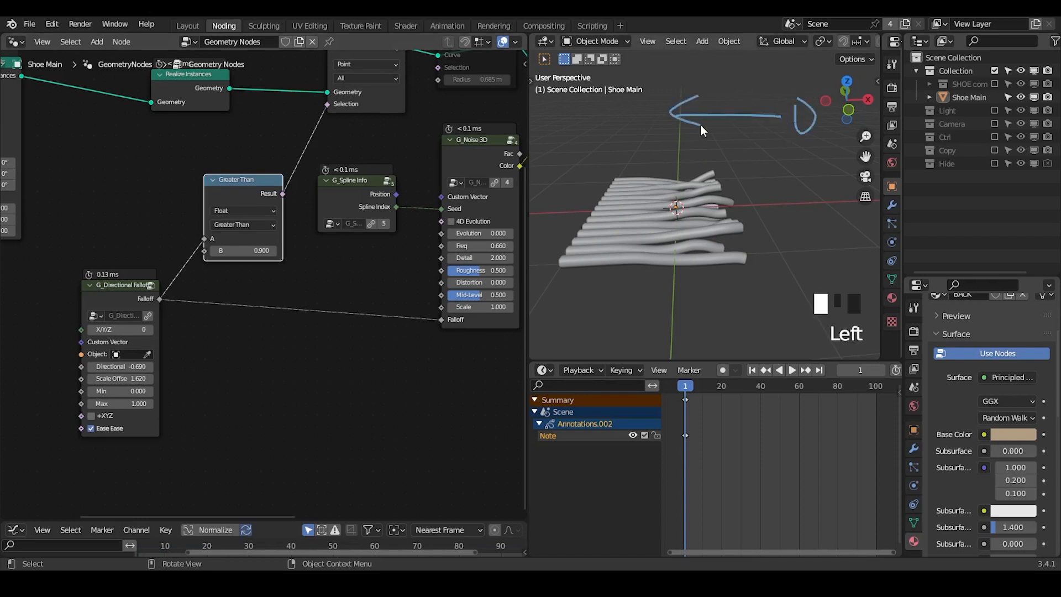
pyautogui.moveTo(629, 116); pyautogui.dragTo(629, 99)
pyautogui.moveTo(701, 172)
pyautogui.keyDown('shift'); pyautogui.mouseDown(button='middle')
pyautogui.moveTo(705, 204)
pyautogui.moveTo(714, 178)
pyautogui.mouseUp(button='middle'); pyautogui.keyUp('shift')
pyautogui.moveTo(382, 221); pyautogui.dragTo(356, 247, button='middle')
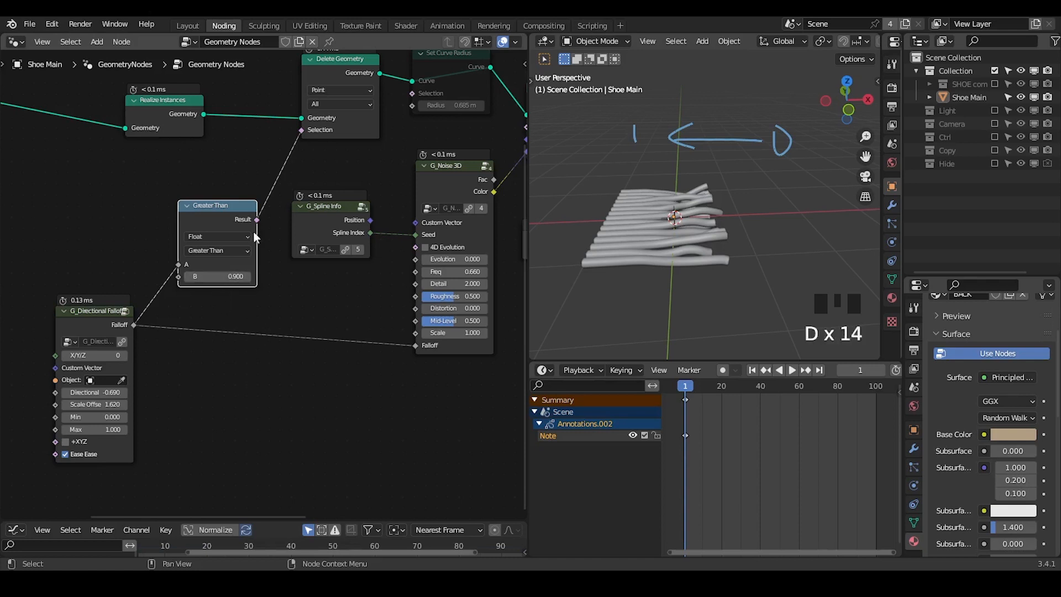
# - Mark the Greater Than node with an annotation, and erase the annotations in the node editor and viewport
pyautogui.moveTo(247, 203); pyautogui.dragTo(253, 223)
pyautogui.moveTo(209, 248); pyautogui.dragTo(268, 233, button='right')
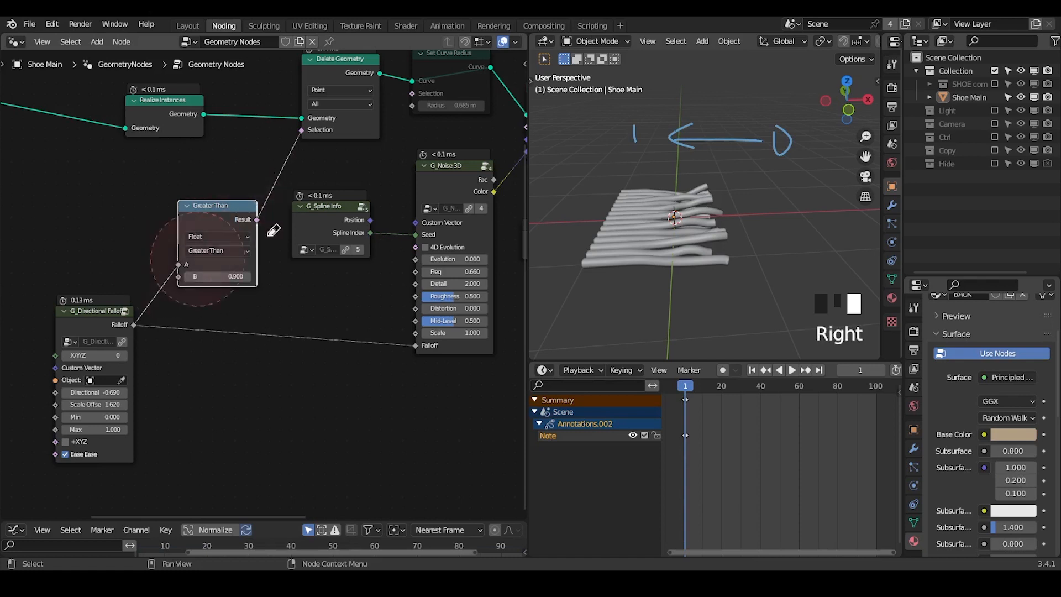
pyautogui.moveTo(840, 113)
pyautogui.mouseDown(button='right')
pyautogui.moveTo(787, 108)
pyautogui.moveTo(680, 146)
pyautogui.mouseUp(button='right')
pyautogui.moveTo(350, 274); pyautogui.dragTo(323, 275, button='middle')
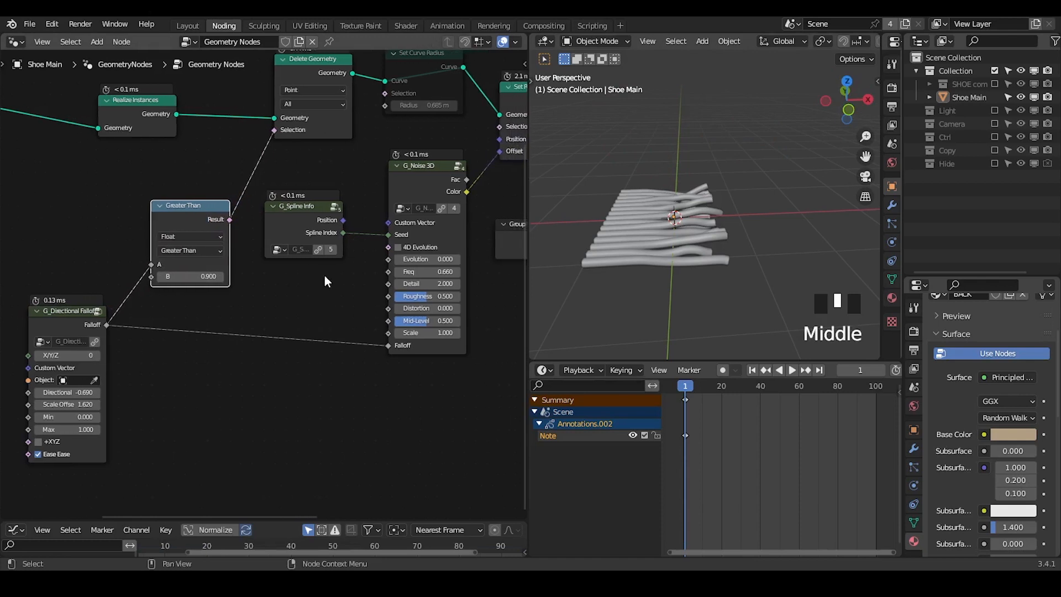
# - Set the G_Directional Falloff's Directional to -0.470, annotate an arrow above the tubes, raise Directional to 0.840 and erase the arrow
pyautogui.scroll(-4, 324, 275)
pyautogui.moveTo(149, 323); pyautogui.dragTo(106, 318, button='middle')
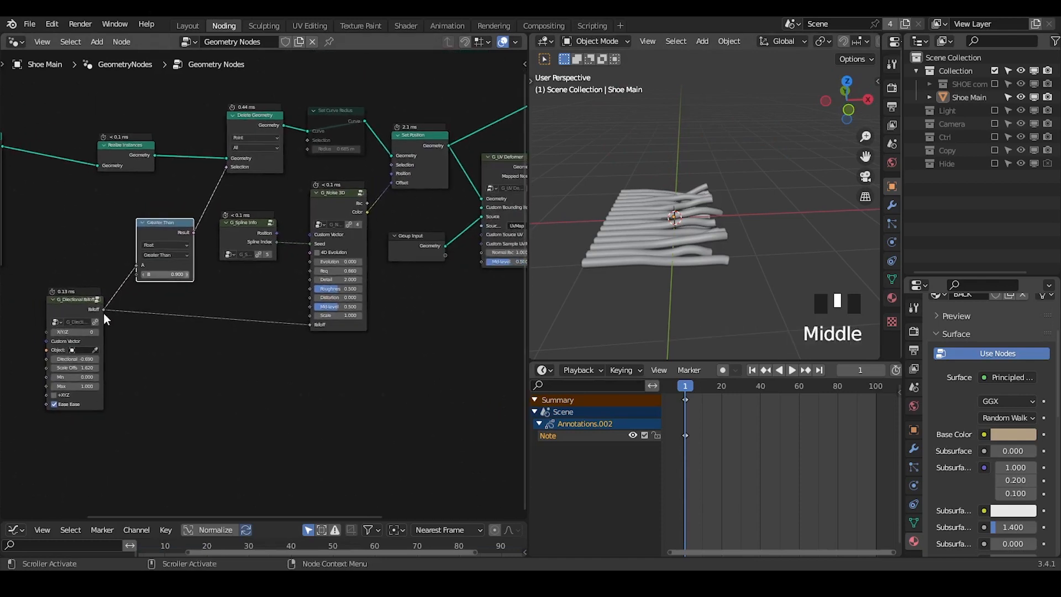
pyautogui.keyDown('shift'); pyautogui.moveTo(81, 359); pyautogui.dragTo(99, 360); pyautogui.keyUp('shift')
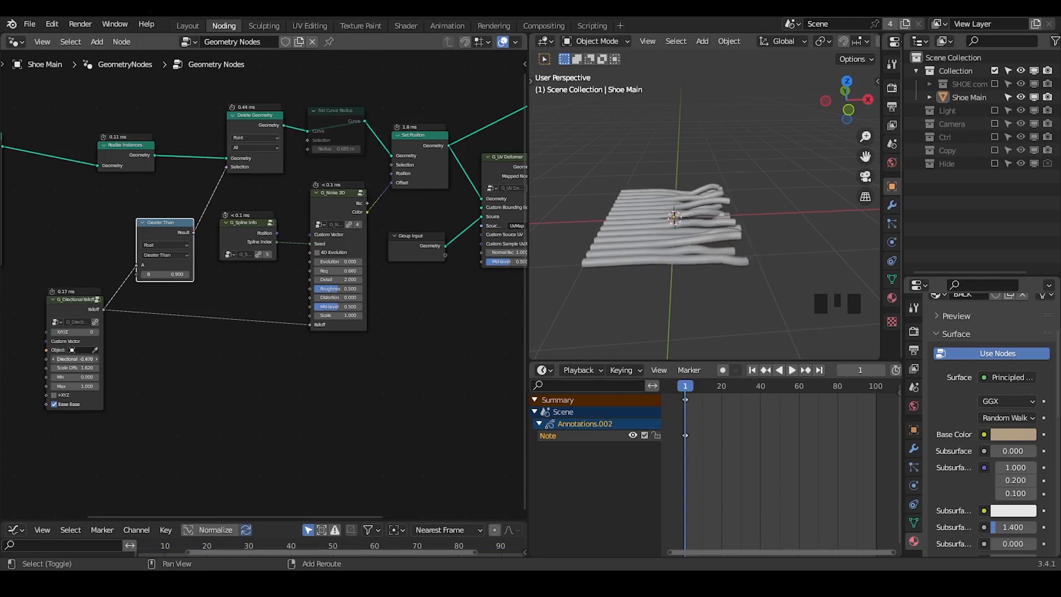
pyautogui.moveTo(672, 119); pyautogui.dragTo(602, 150)
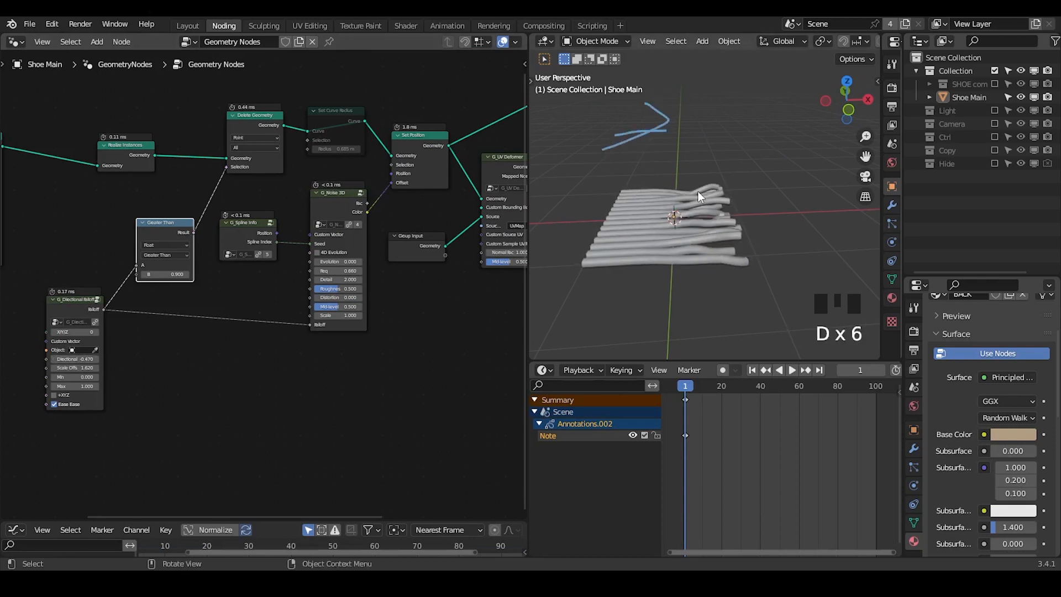
pyautogui.keyDown('shift'); pyautogui.moveTo(58, 363); pyautogui.dragTo(66, 363); pyautogui.keyUp('shift')
pyautogui.moveTo(656, 165); pyautogui.dragTo(615, 135, button='right')
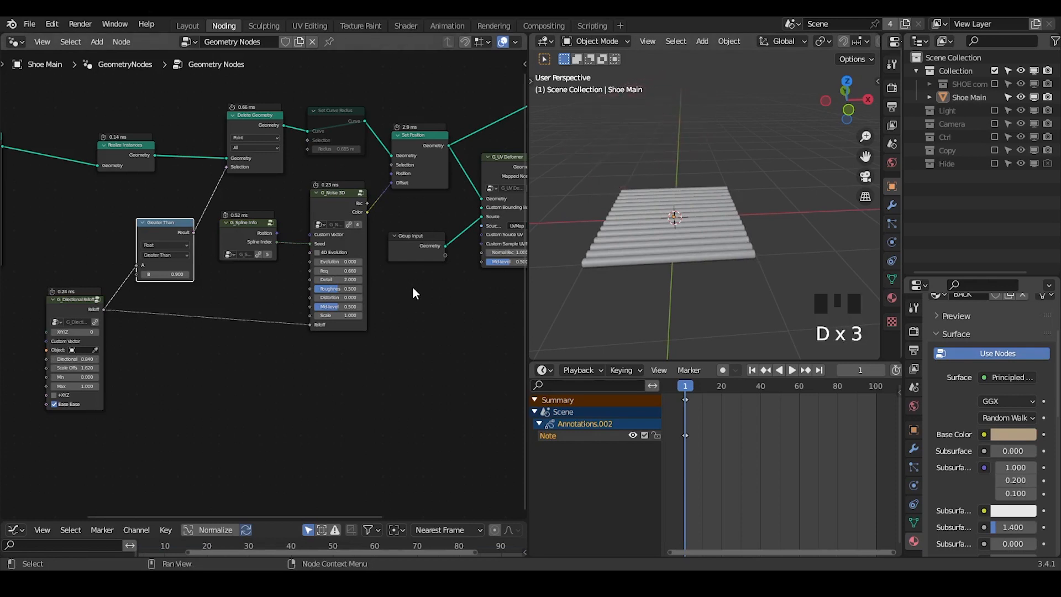
# - Nudge the Group Input node nearer the G_UV Deformer, and send the UV-deformed G_Bevel Curve's mesh to the Group Output
pyautogui.moveTo(519, 217); pyautogui.dragTo(281, 257, button='middle')
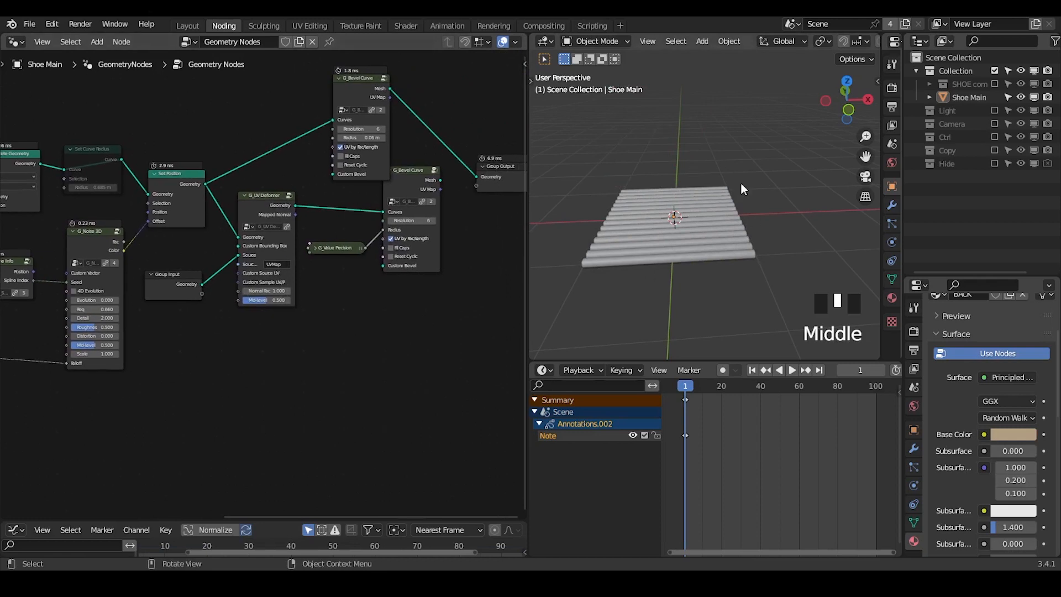
pyautogui.moveTo(197, 281); pyautogui.dragTo(209, 277)
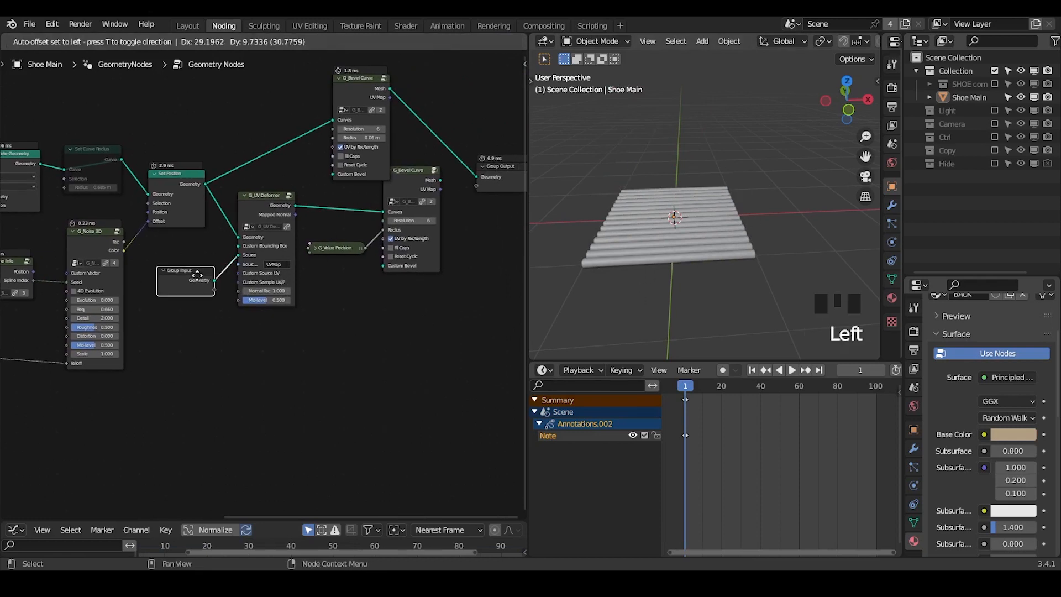
pyautogui.keyDown('alt'); pyautogui.keyDown('shift'); pyautogui.click(410, 177); pyautogui.keyUp('shift'); pyautogui.keyUp('alt')
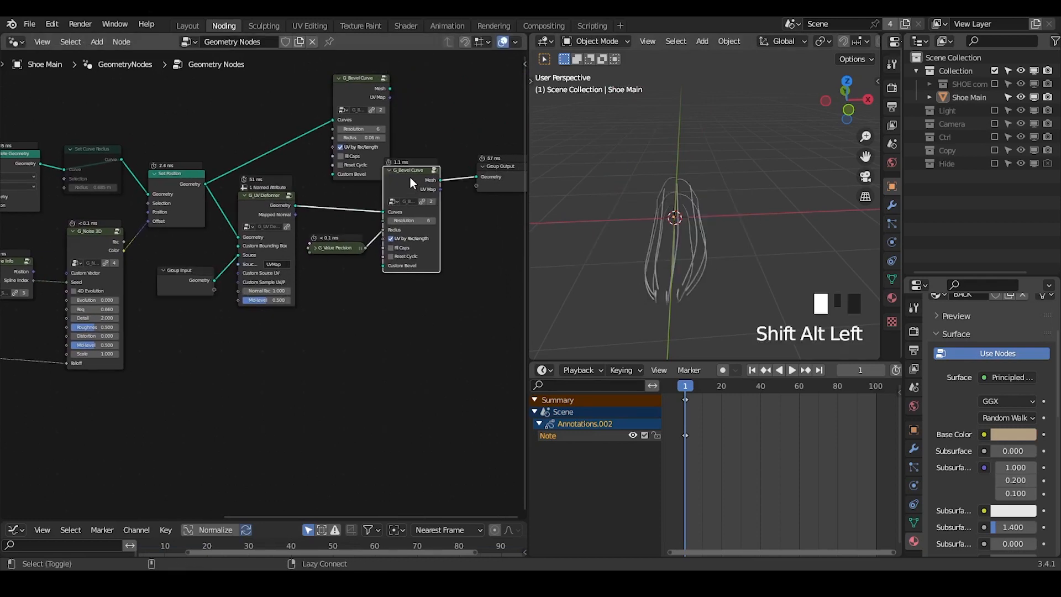
# - Expose the upper G_Curve Linear's Count through a new Group Input node placed beside it
pyautogui.moveTo(30, 256); pyautogui.dragTo(296, 223, button='middle')
pyautogui.moveTo(167, 221); pyautogui.dragTo(342, 211, button='middle')
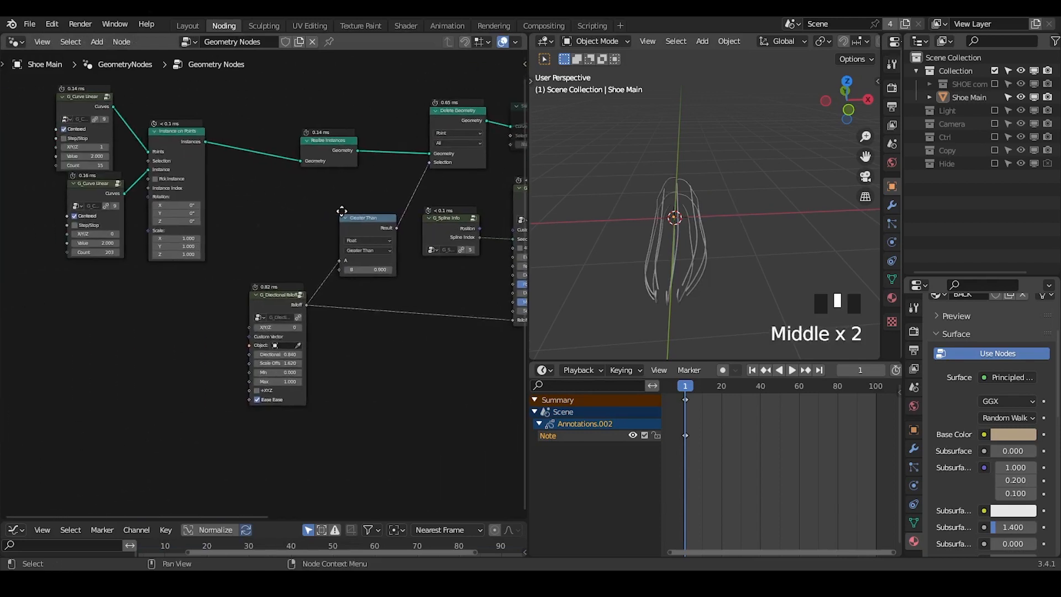
pyautogui.scroll(4, 320, 247)
pyautogui.moveTo(232, 203); pyautogui.dragTo(171, 215)
pyautogui.write('group')
pyautogui.press('Return')
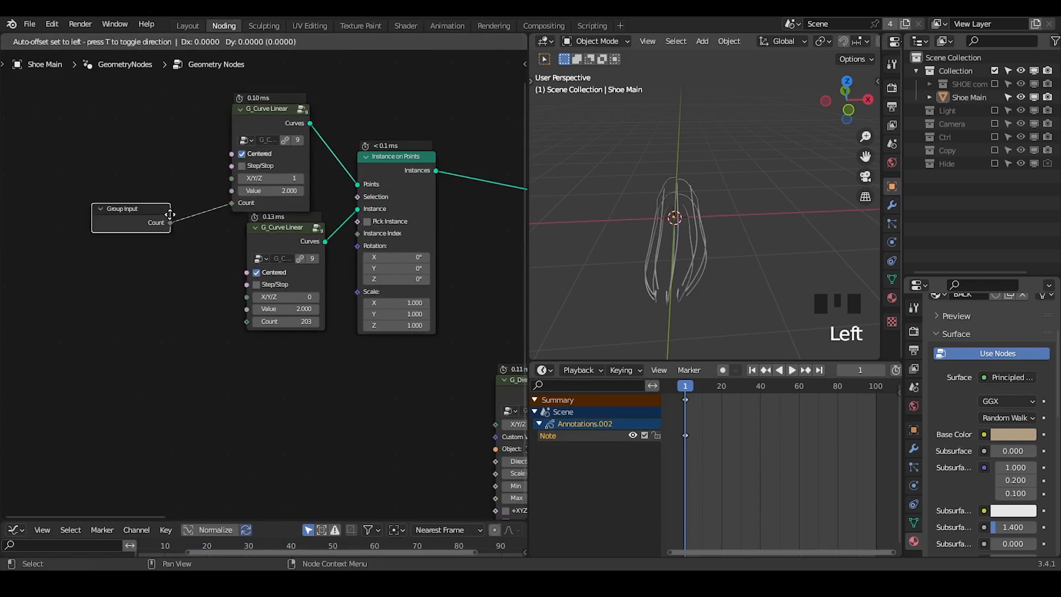
pyautogui.click(185, 219)
# - Set the Geometry Nodes modifier's exposed Count to 91
pyautogui.moveTo(474, 367); pyautogui.dragTo(251, 271, button='middle')
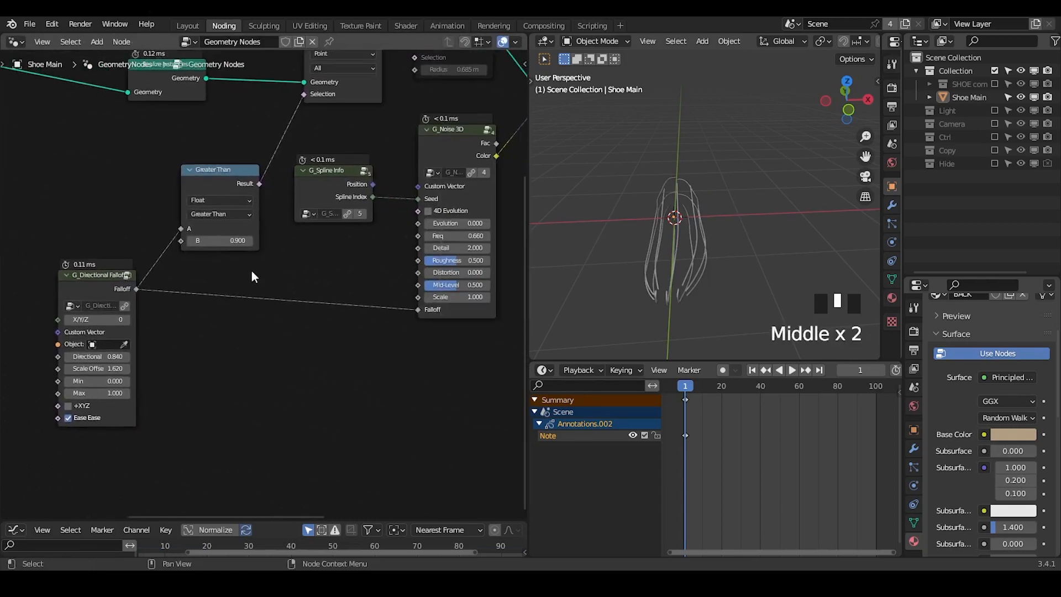
pyautogui.click(918, 450)
pyautogui.moveTo(1016, 406); pyautogui.dragTo(1056, 406)
pyautogui.moveTo(698, 188); pyautogui.dragTo(765, 217, button='middle')
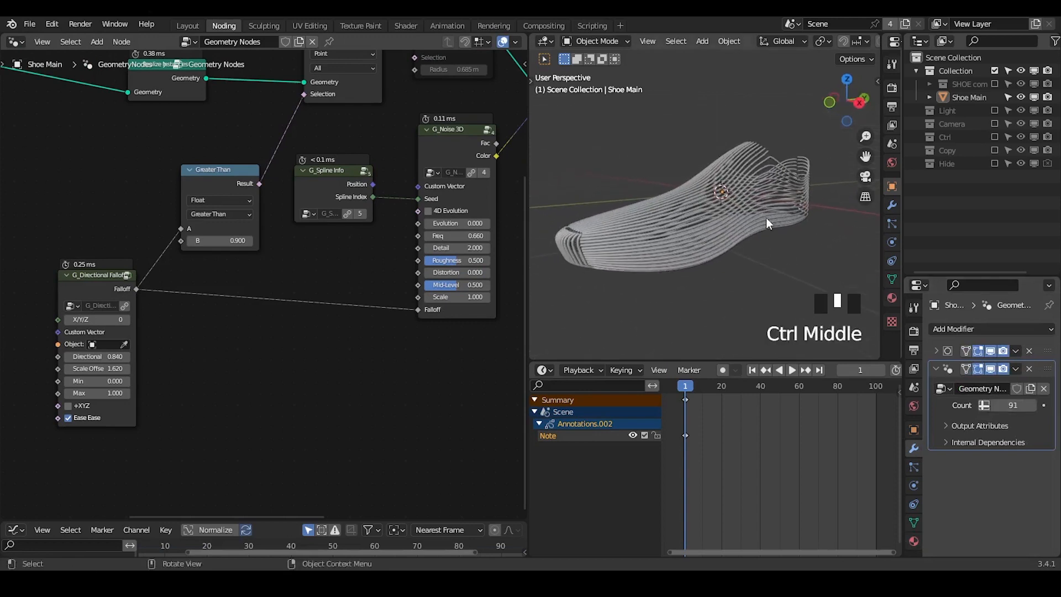
# - Set the G_Directional Falloff's Directional to -1.280 and annotate arrows above the shoe pointing towards its toe and heel
pyautogui.moveTo(177, 386); pyautogui.dragTo(229, 354, button='middle')
pyautogui.moveTo(147, 347)
pyautogui.keyDown('shift'); pyautogui.mouseDown()
pyautogui.moveTo(182, 347)
pyautogui.moveTo(99, 347)
pyautogui.moveTo(139, 347)
pyautogui.moveTo(127, 347)
pyautogui.mouseUp(); pyautogui.keyUp('shift')
pyautogui.keyDown('ctrl'); pyautogui.moveTo(752, 216); pyautogui.dragTo(706, 240, button='middle'); pyautogui.keyUp('ctrl')
pyautogui.moveTo(684, 132)
pyautogui.mouseDown()
pyautogui.moveTo(605, 158)
pyautogui.moveTo(639, 161)
pyautogui.mouseUp()
pyautogui.moveTo(737, 116); pyautogui.dragTo(788, 133)
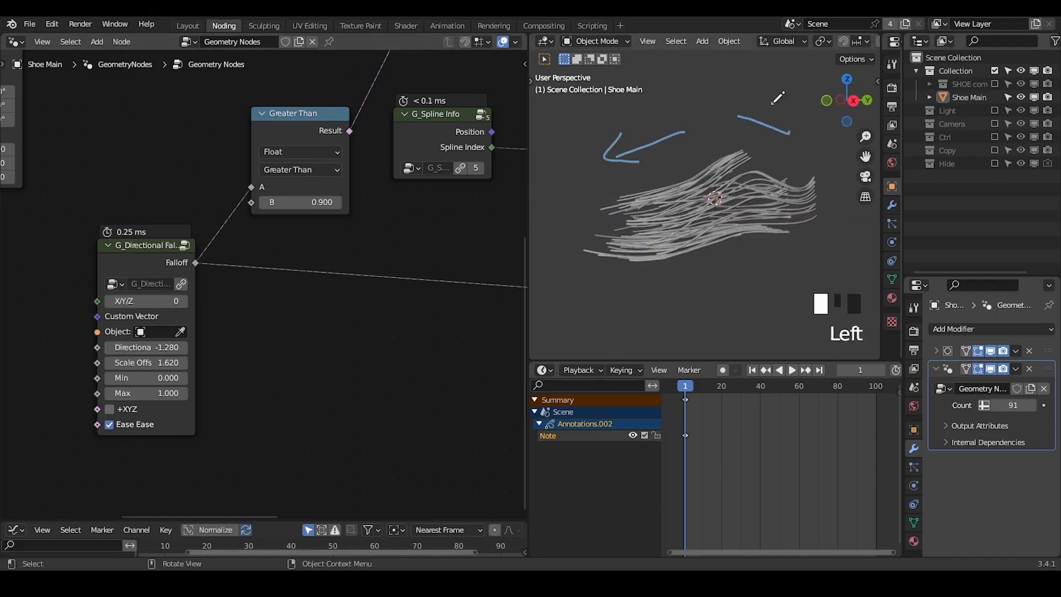
pyautogui.press('d')
# - Annotate an upward arrow over the shoe's heel area and set the G_Directional Falloff's Directional to -0.750
pyautogui.moveTo(153, 343)
pyautogui.keyDown('shift'); pyautogui.mouseDown()
pyautogui.moveTo(96, 343)
pyautogui.moveTo(185, 343)
pyautogui.moveTo(170, 343)
pyautogui.mouseUp(); pyautogui.keyUp('shift')
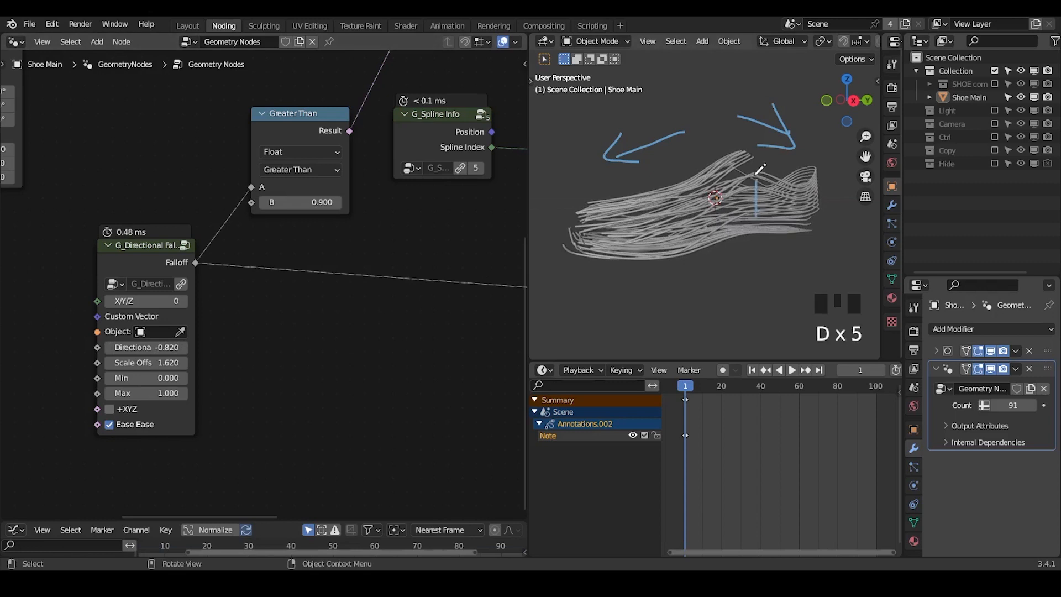
pyautogui.moveTo(740, 202)
pyautogui.mouseDown()
pyautogui.moveTo(774, 193)
pyautogui.moveTo(753, 201)
pyautogui.mouseUp()
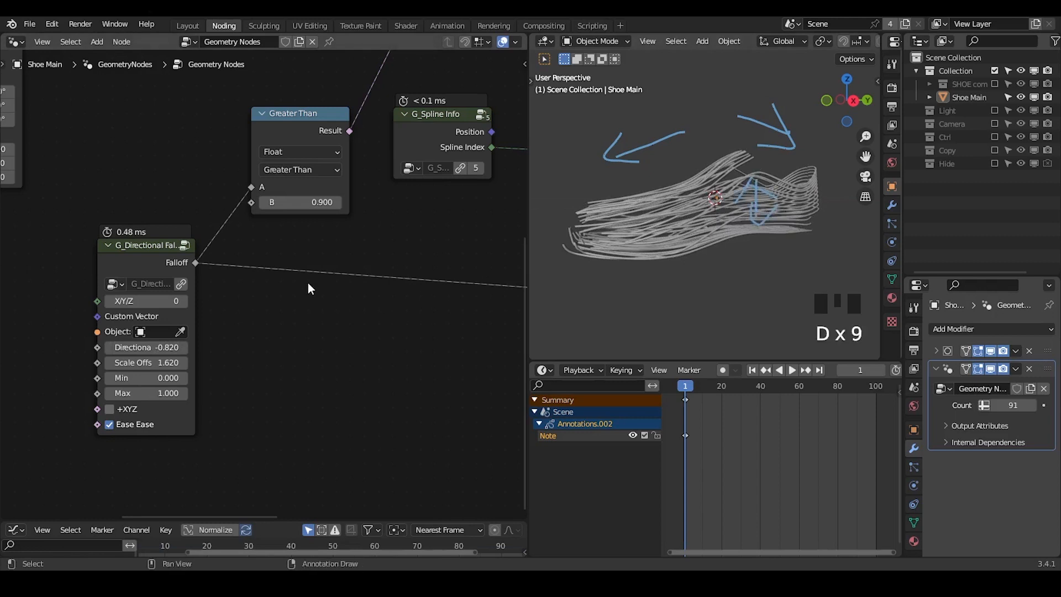
pyautogui.moveTo(166, 347)
pyautogui.keyDown('shift'); pyautogui.mouseDown()
pyautogui.moveTo(221, 347)
pyautogui.moveTo(144, 347)
pyautogui.moveTo(179, 347)
pyautogui.mouseUp(); pyautogui.keyUp('shift')
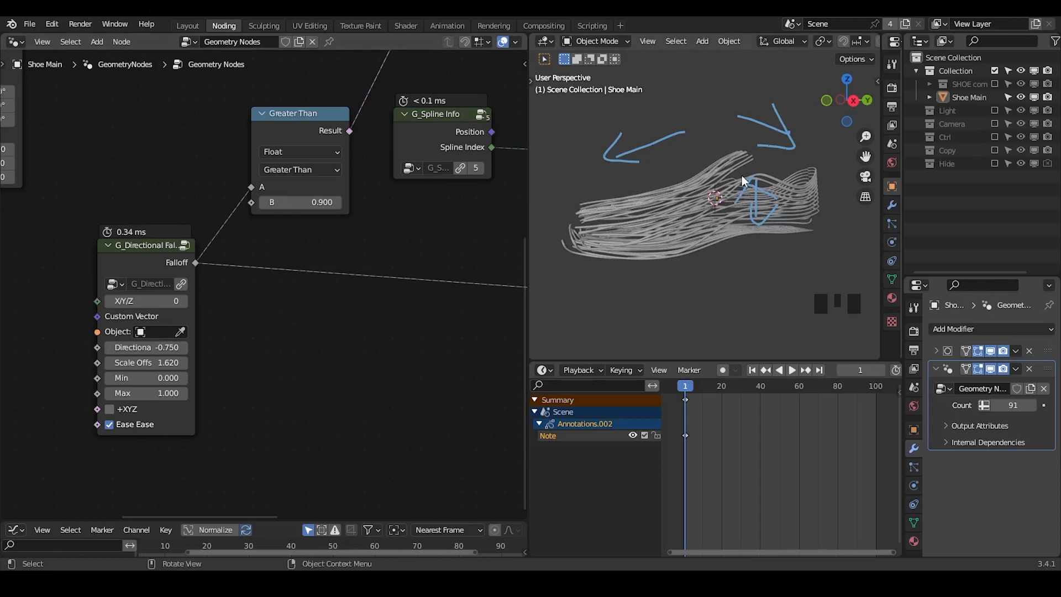
pyautogui.hotkey('shift', 'ctrl', 'alt', 'q')
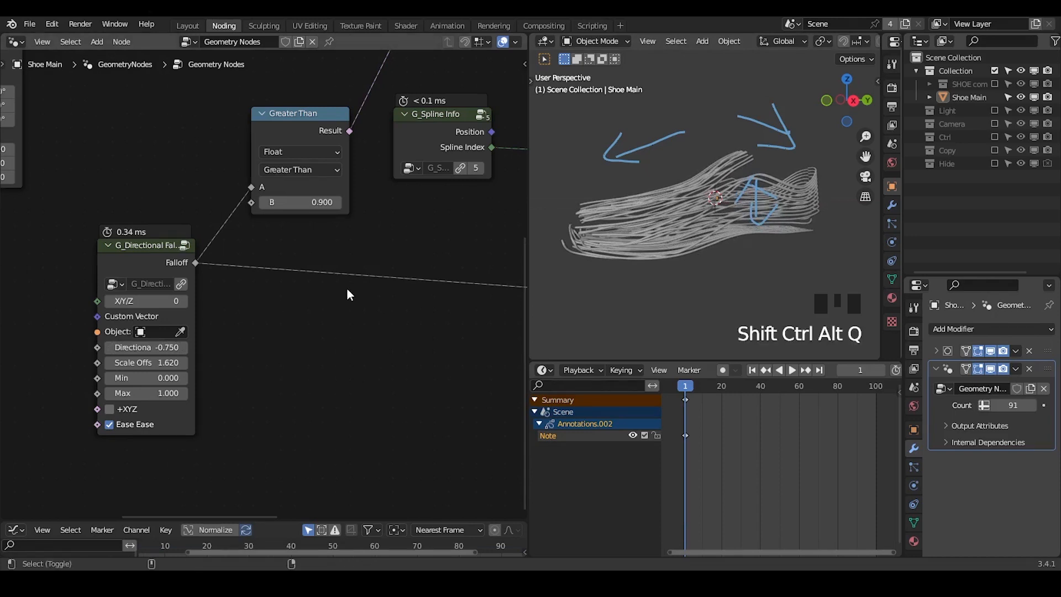
# - Circle the G_UV Deformer node's header with an annotation
pyautogui.moveTo(440, 276); pyautogui.dragTo(166, 307, button='middle')
pyautogui.moveTo(387, 278); pyautogui.dragTo(236, 342, button='middle')
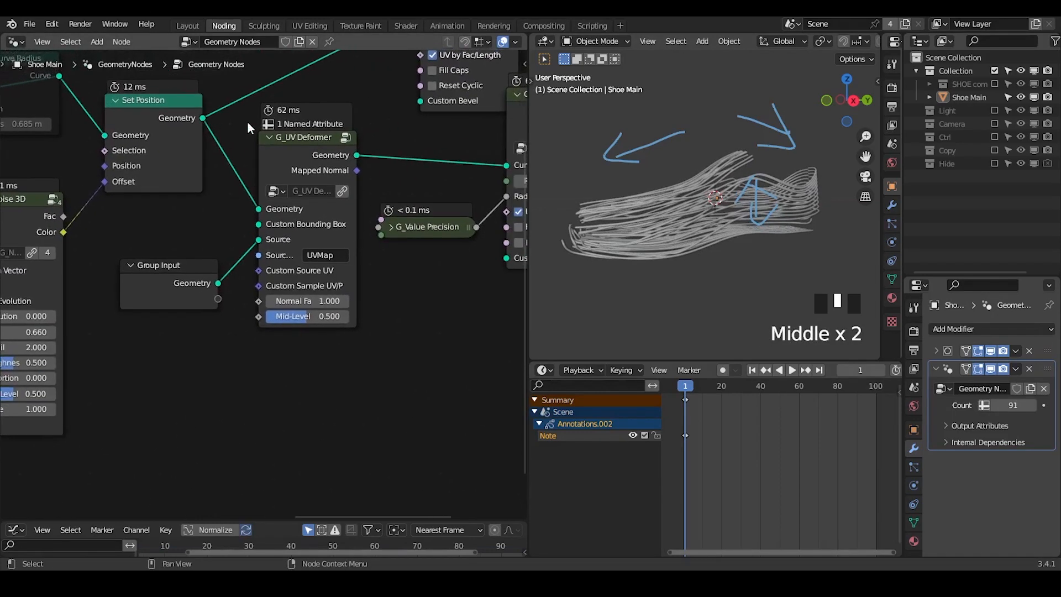
pyautogui.press('d')
pyautogui.moveTo(250, 131); pyautogui.dragTo(264, 101)
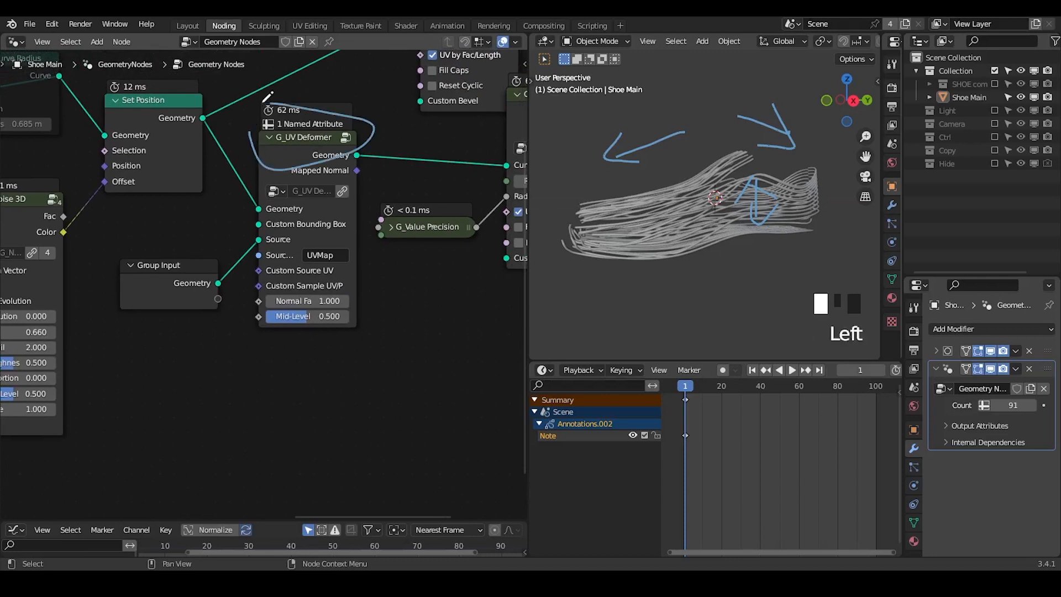
# - Preview the Set Position node's flat curves in the viewport and erase the viewport annotations
pyautogui.moveTo(309, 202)
pyautogui.mouseDown(button='middle')
pyautogui.moveTo(335, 271)
pyautogui.moveTo(378, 309)
pyautogui.mouseUp(button='middle')
pyautogui.keyDown('alt'); pyautogui.keyDown('shift'); pyautogui.click(244, 225); pyautogui.keyUp('shift'); pyautogui.keyUp('alt')
pyautogui.moveTo(718, 265)
pyautogui.mouseDown(button='middle')
pyautogui.moveTo(745, 287)
pyautogui.moveTo(828, 301)
pyautogui.moveTo(718, 191)
pyautogui.moveTo(685, 220)
pyautogui.moveTo(698, 217)
pyautogui.mouseUp(button='middle')
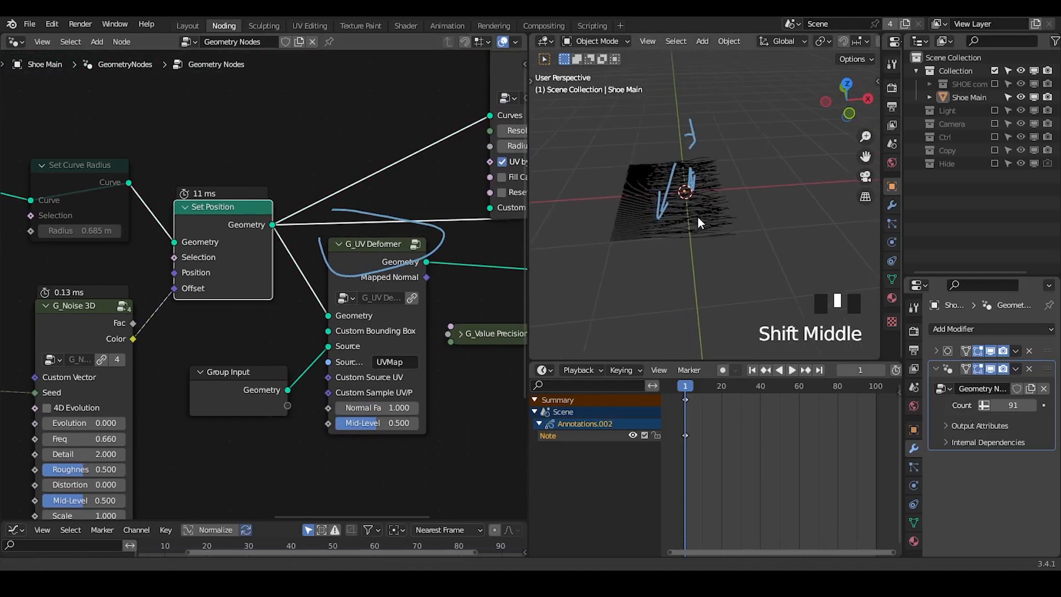
pyautogui.rightClick(584, 220)
pyautogui.press('d')
pyautogui.press('d')
pyautogui.press('d')
# - Annotate -1, -1 at the flat curves' near corner and 1, 1 at the opposite far corner
pyautogui.keyDown('shift'); pyautogui.moveTo(593, 188); pyautogui.dragTo(608, 246, button='middle'); pyautogui.keyUp('shift')
pyautogui.press('d')
pyautogui.moveTo(602, 226)
pyautogui.mouseDown()
pyautogui.moveTo(602, 254)
pyautogui.moveTo(622, 238)
pyautogui.moveTo(626, 245)
pyautogui.mouseUp()
pyautogui.press('d')
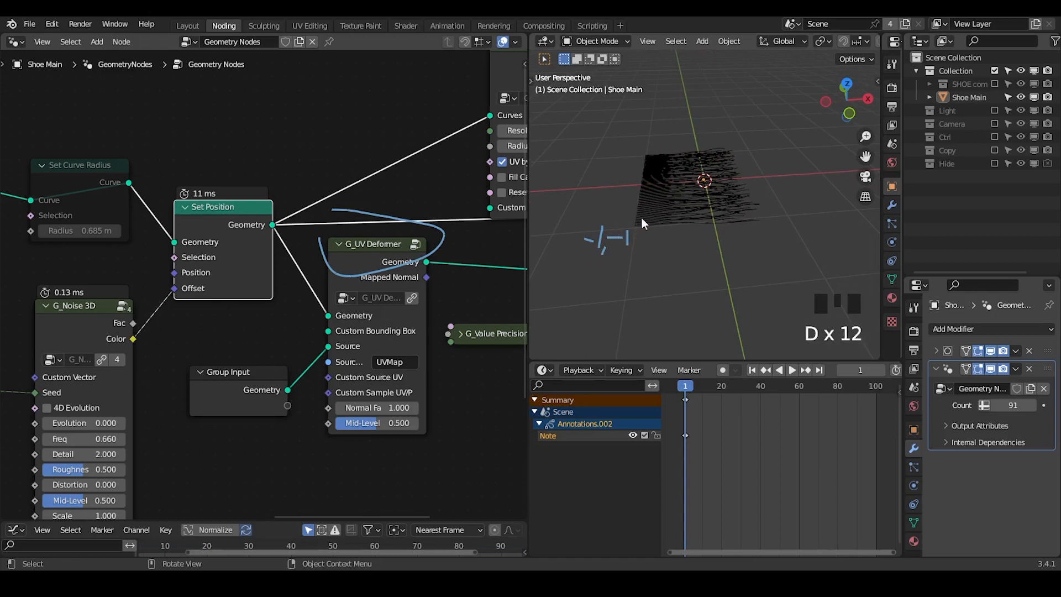
pyautogui.press('d')
pyautogui.moveTo(743, 129)
pyautogui.mouseDown()
pyautogui.moveTo(750, 150)
pyautogui.moveTo(768, 149)
pyautogui.mouseUp()
pyautogui.press('d')
pyautogui.press('d')
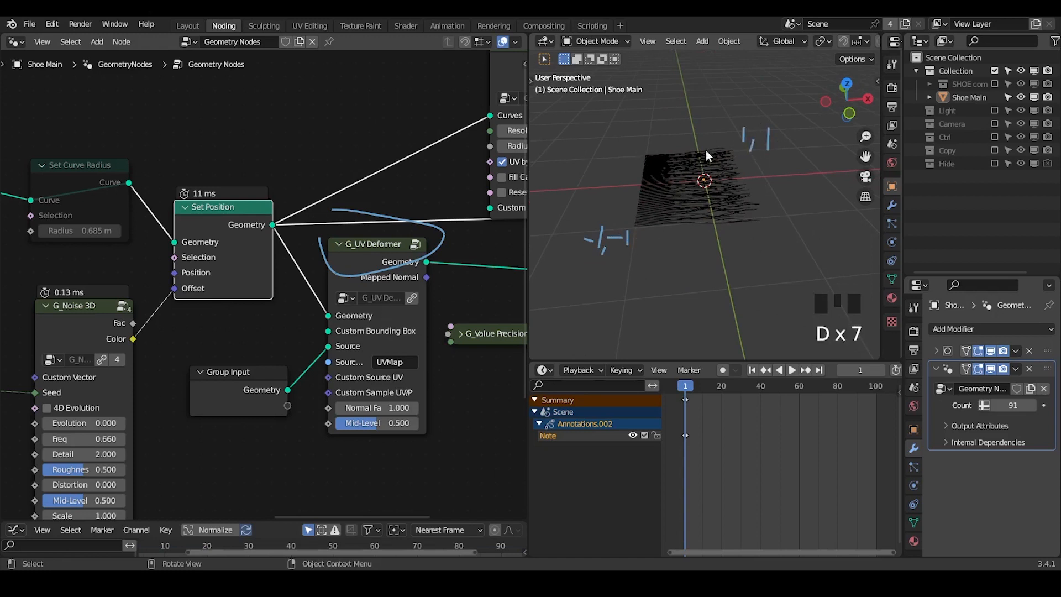
# - Add a Map Range node below G_Value Precision and change its data type to Vector
pyautogui.moveTo(374, 400); pyautogui.dragTo(307, 312, button='middle')
pyautogui.hotkey('ctrl', 'a')
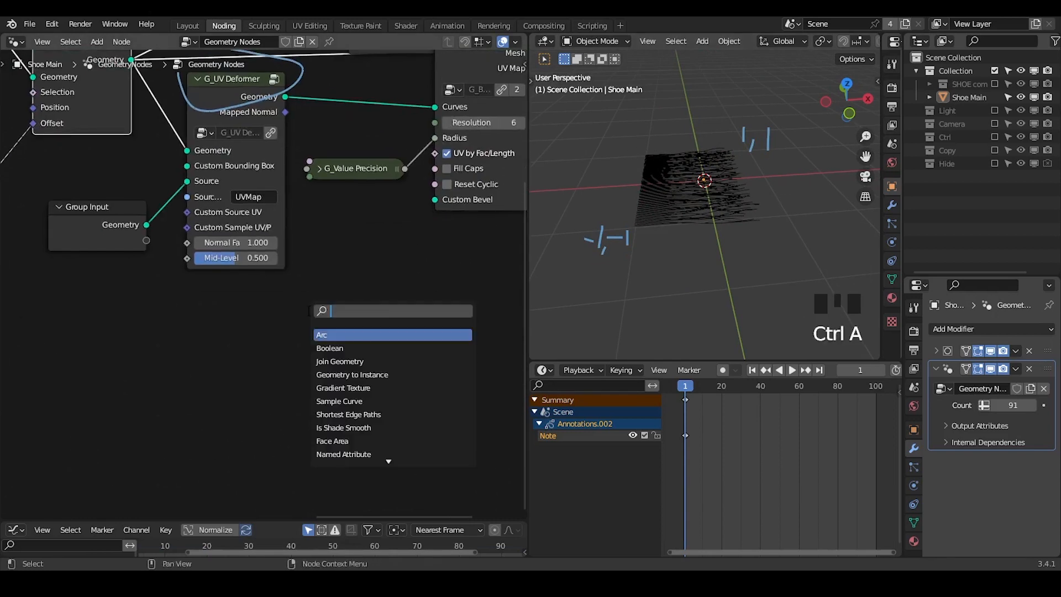
pyautogui.write('map')
pyautogui.press('Return')
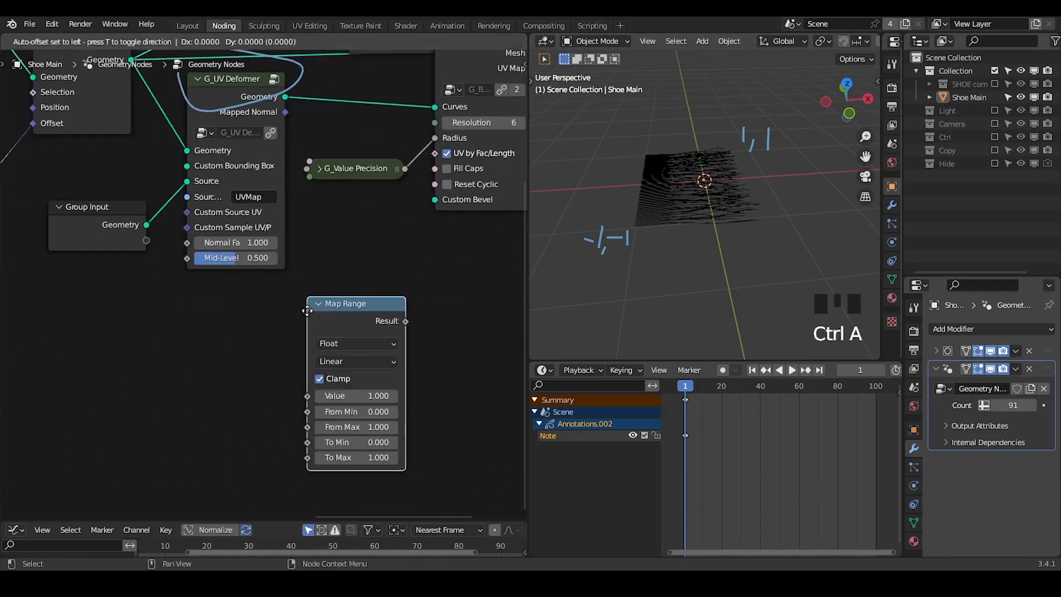
pyautogui.click(341, 258)
pyautogui.click(420, 298)
pyautogui.click(409, 323)
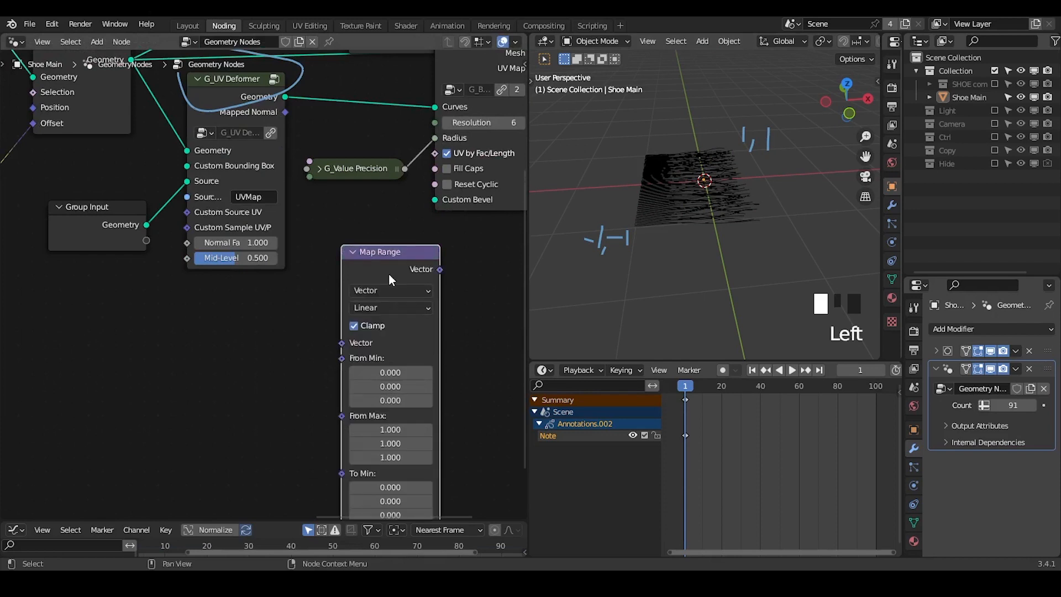
# - Underline the Map Range node's From Min and From Max inputs with annotations
pyautogui.moveTo(341, 359); pyautogui.dragTo(356, 323, button='middle')
pyautogui.moveTo(409, 321); pyautogui.dragTo(319, 330)
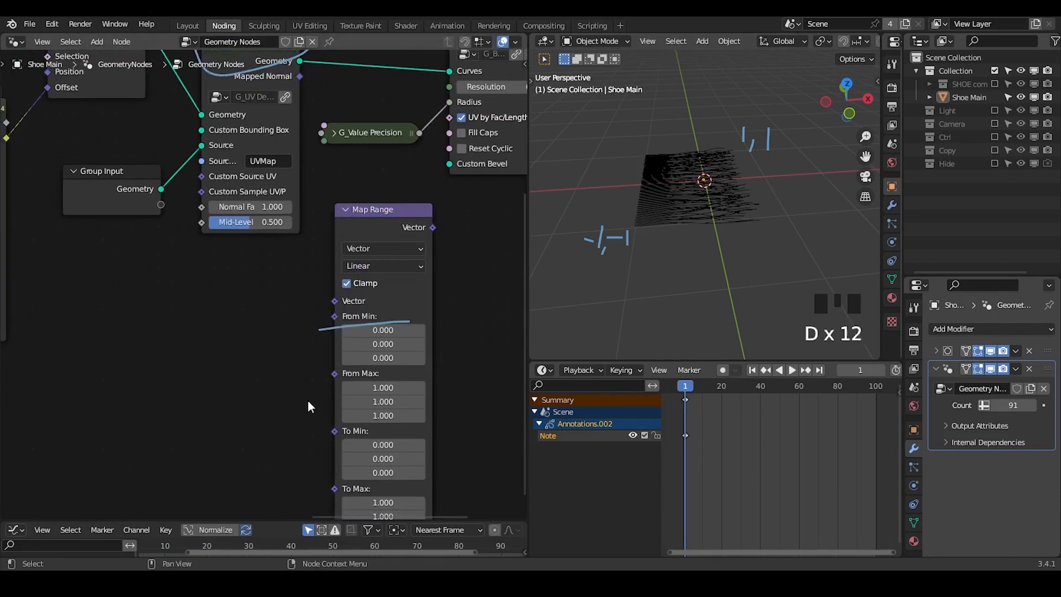
pyautogui.moveTo(309, 401); pyautogui.dragTo(446, 366)
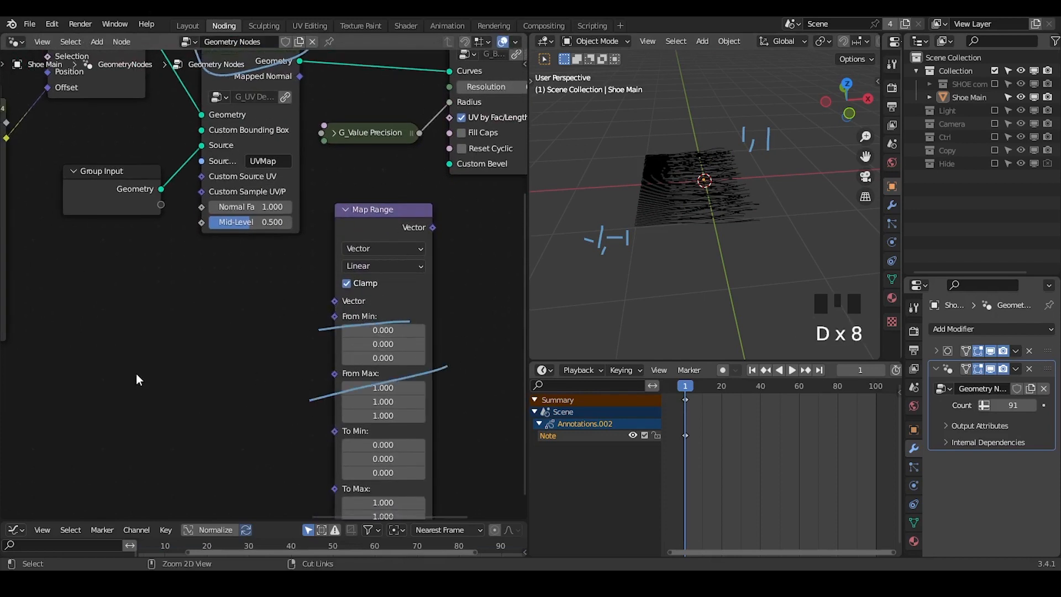
# - Add a Bounding Box node beside the Map Range node
pyautogui.hotkey('ctrl', 'a')
pyautogui.write('boun')
pyautogui.press('Return')
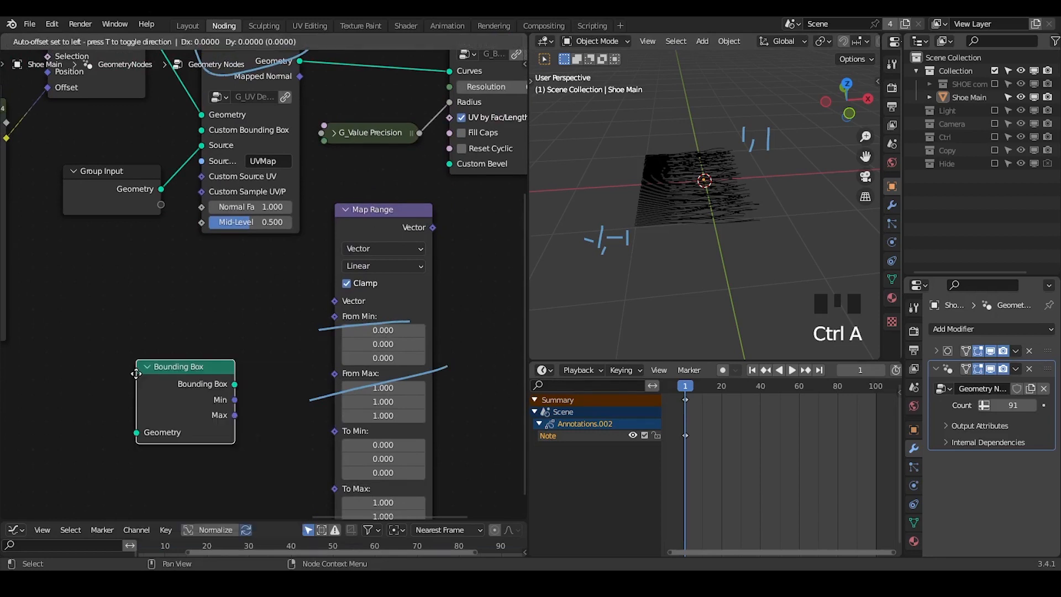
pyautogui.click(155, 325)
# - Annotate 0, 0 at the centre of the flat curves, and erase all the coordinate annotations in the viewport
pyautogui.keyDown('shift'); pyautogui.moveTo(700, 246); pyautogui.dragTo(626, 233, button='middle'); pyautogui.keyUp('shift')
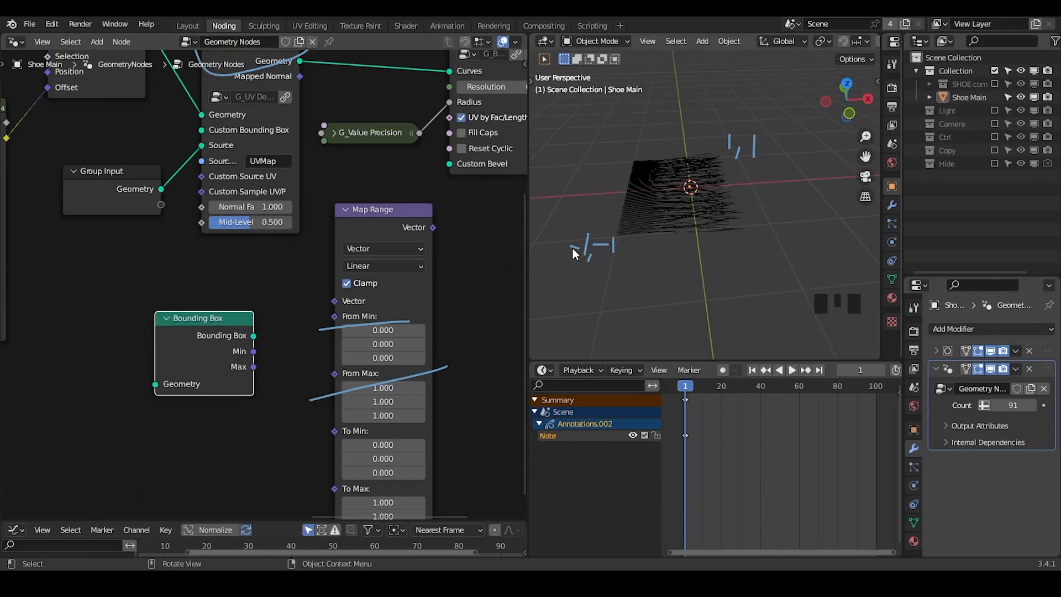
pyautogui.moveTo(669, 189)
pyautogui.mouseDown()
pyautogui.moveTo(707, 203)
pyautogui.moveTo(712, 192)
pyautogui.mouseUp()
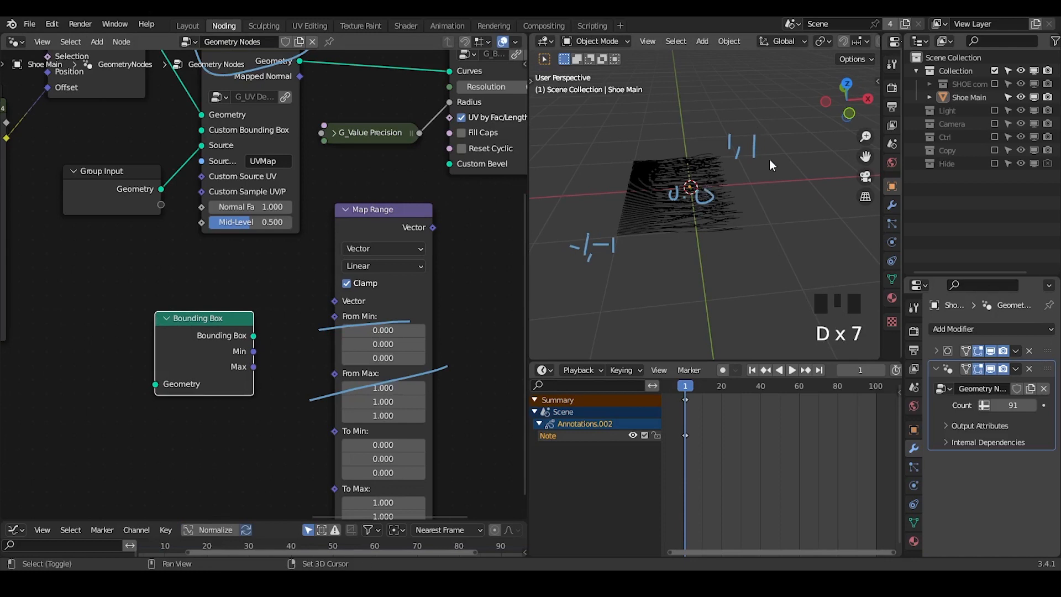
pyautogui.moveTo(324, 398); pyautogui.dragTo(326, 279, button='middle')
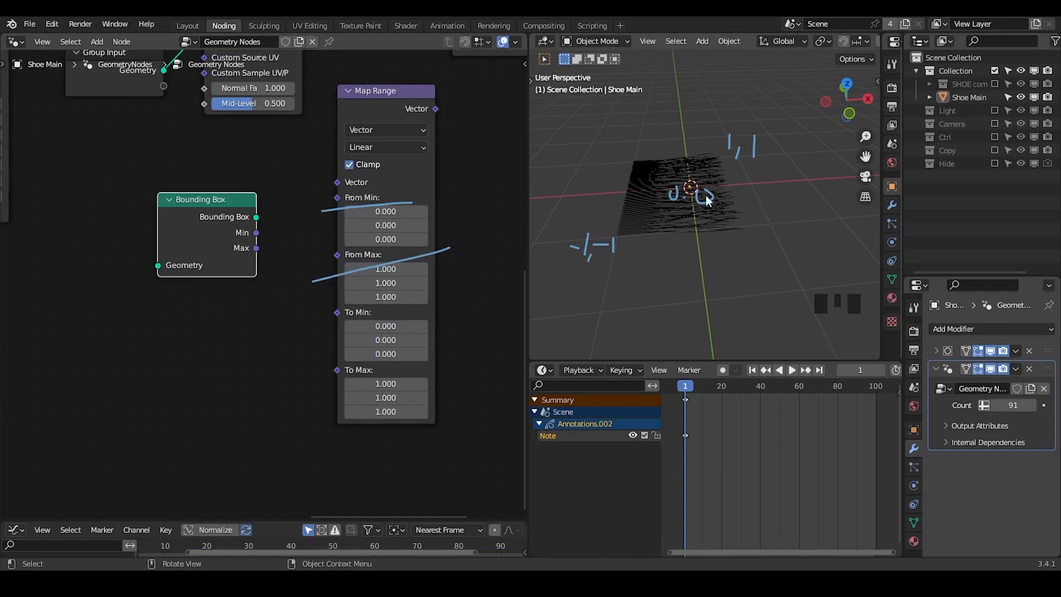
pyautogui.moveTo(763, 154); pyautogui.dragTo(640, 235, button='right')
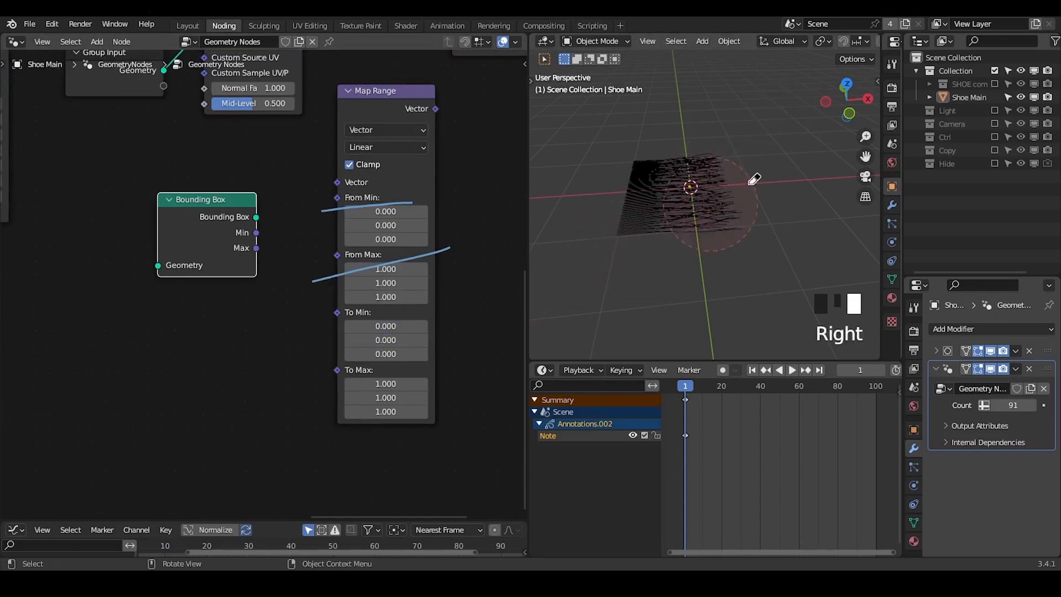
pyautogui.moveTo(749, 183); pyautogui.dragTo(643, 247, button='right')
# - Connect the Set Position geometry to the Bounding Box node and preview the bounding box in the viewport
pyautogui.moveTo(317, 262)
pyautogui.mouseDown(button='middle')
pyautogui.moveTo(339, 329)
pyautogui.moveTo(393, 393)
pyautogui.mouseUp(button='middle')
pyautogui.moveTo(166, 244); pyautogui.dragTo(235, 284, button='middle')
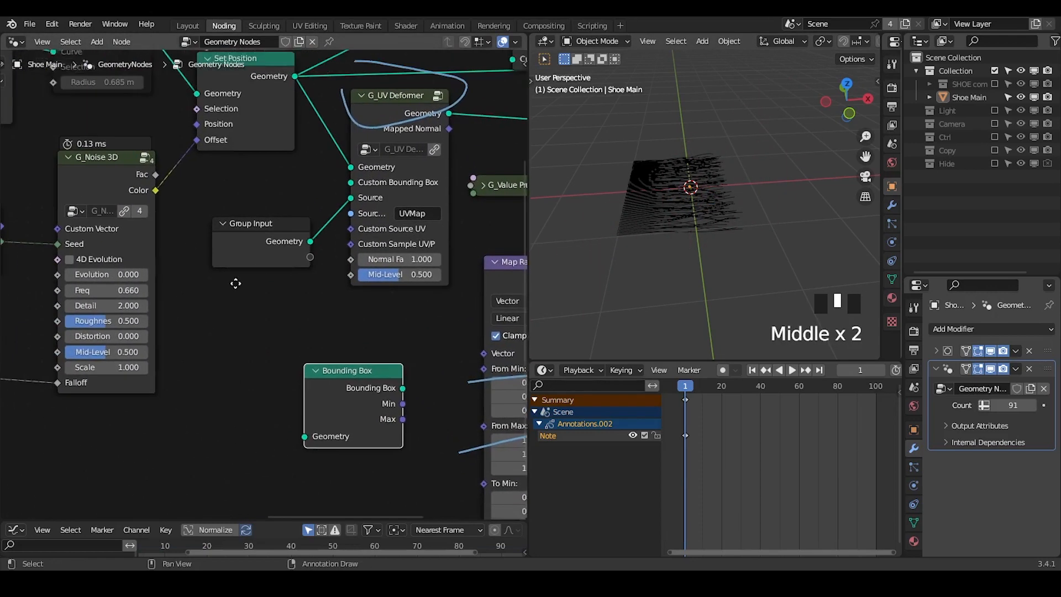
pyautogui.scroll(-4, 235, 283)
pyautogui.click(253, 144)
pyautogui.moveTo(281, 142); pyautogui.dragTo(302, 406)
pyautogui.keyDown('alt'); pyautogui.keyDown('shift'); pyautogui.click(344, 367); pyautogui.keyUp('shift'); pyautogui.keyUp('alt')
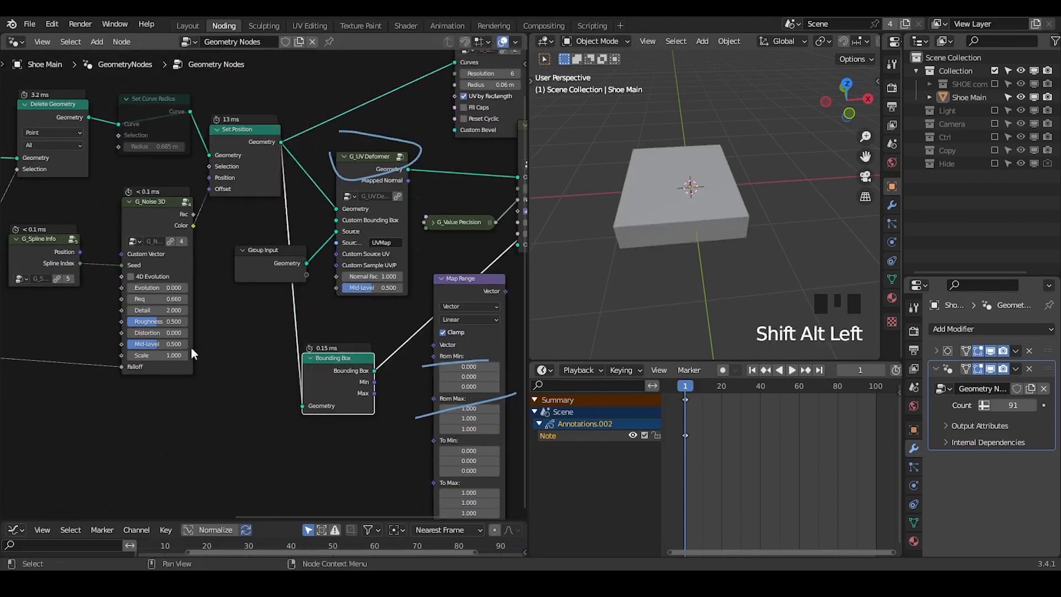
# - Annotate -1, -1 followed by a comma at the bounding box's near corner, and 1, 1 followed by a comma at its far corner
pyautogui.moveTo(192, 350); pyautogui.dragTo(327, 295, button='middle')
pyautogui.moveTo(668, 234)
pyautogui.keyDown('ctrl'); pyautogui.mouseDown(button='middle')
pyautogui.moveTo(678, 250)
pyautogui.moveTo(692, 234)
pyautogui.moveTo(676, 198)
pyautogui.moveTo(665, 220)
pyautogui.mouseUp(button='middle'); pyautogui.keyUp('ctrl')
pyautogui.press('d')
pyautogui.moveTo(615, 216); pyautogui.dragTo(614, 227)
pyautogui.moveTo(617, 228); pyautogui.dragTo(620, 235)
pyautogui.moveTo(631, 223); pyautogui.dragTo(645, 223)
pyautogui.moveTo(643, 214); pyautogui.dragTo(645, 231)
pyautogui.moveTo(747, 152)
pyautogui.mouseDown()
pyautogui.moveTo(751, 173)
pyautogui.moveTo(772, 177)
pyautogui.mouseUp()
pyautogui.moveTo(659, 234); pyautogui.dragTo(666, 230)
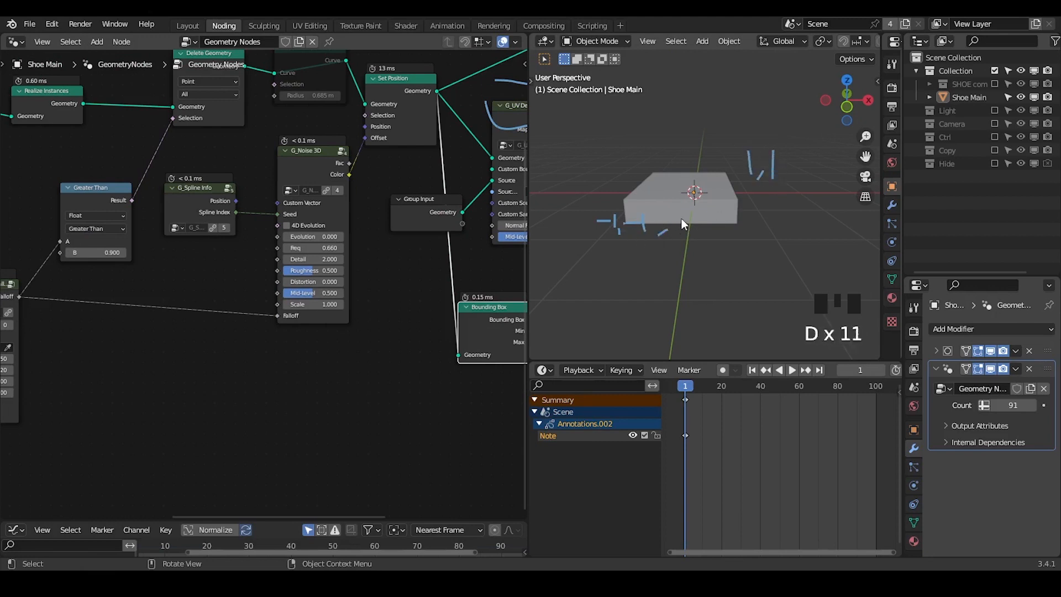
pyautogui.moveTo(792, 172); pyautogui.dragTo(784, 179)
pyautogui.moveTo(478, 250); pyautogui.dragTo(572, 197, button='middle')
pyautogui.moveTo(228, 307); pyautogui.dragTo(281, 278, button='middle')
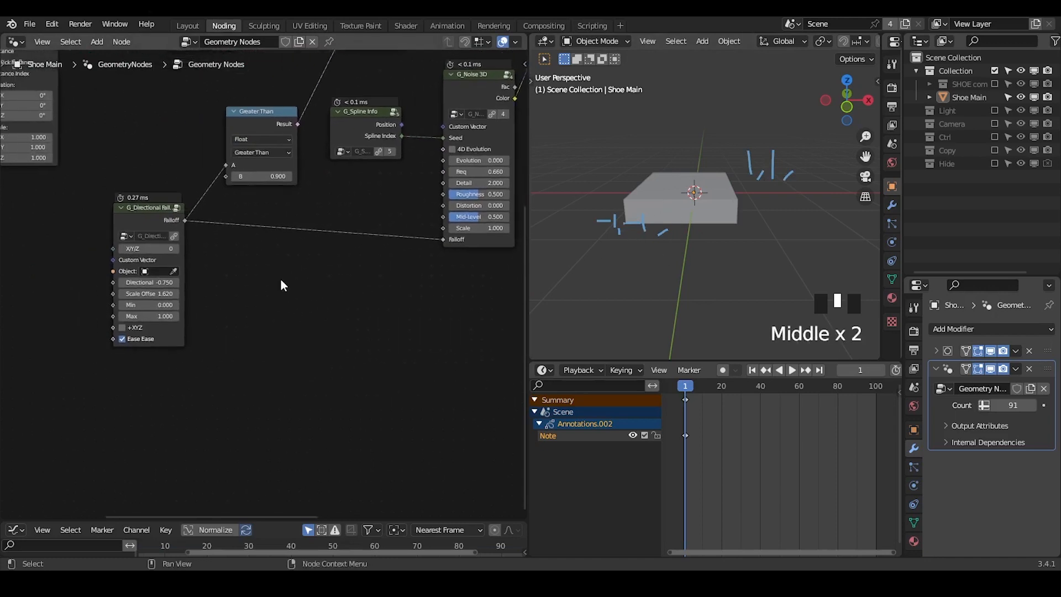
# - Set the Directional value on G_Directional Falloff to -0.980 and erase the coordinate annotations around the bounding box preview
pyautogui.scroll(2, 385, 259)
pyautogui.moveTo(145, 281)
pyautogui.keyDown('shift'); pyautogui.mouseDown()
pyautogui.moveTo(105, 281)
pyautogui.moveTo(150, 285)
pyautogui.mouseUp(); pyautogui.keyUp('shift')
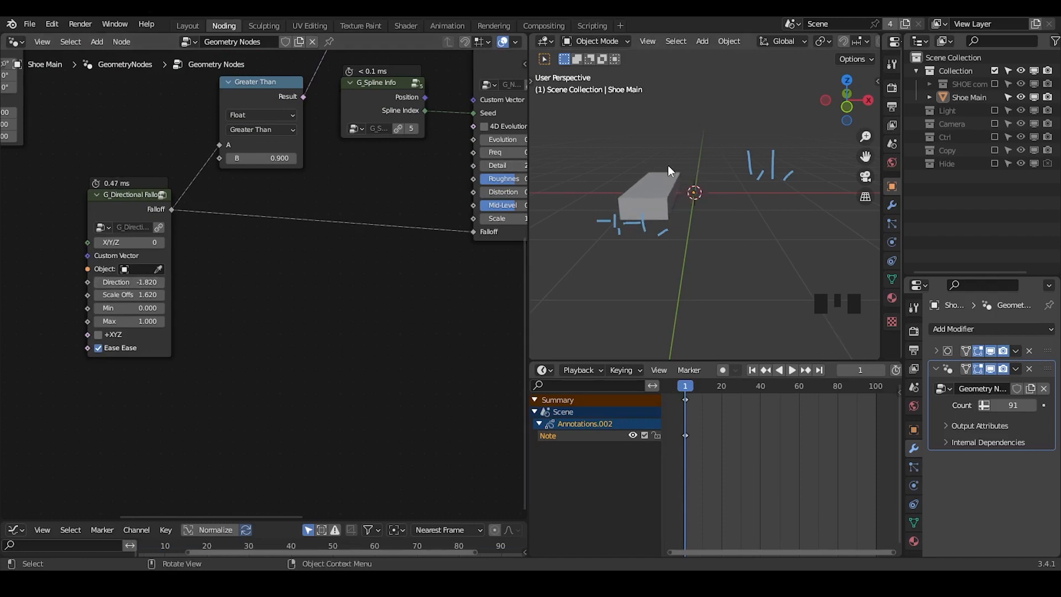
pyautogui.moveTo(133, 281)
pyautogui.keyDown('shift'); pyautogui.mouseDown()
pyautogui.moveTo(164, 281)
pyautogui.moveTo(111, 282)
pyautogui.moveTo(150, 281)
pyautogui.mouseUp(); pyautogui.keyUp('shift')
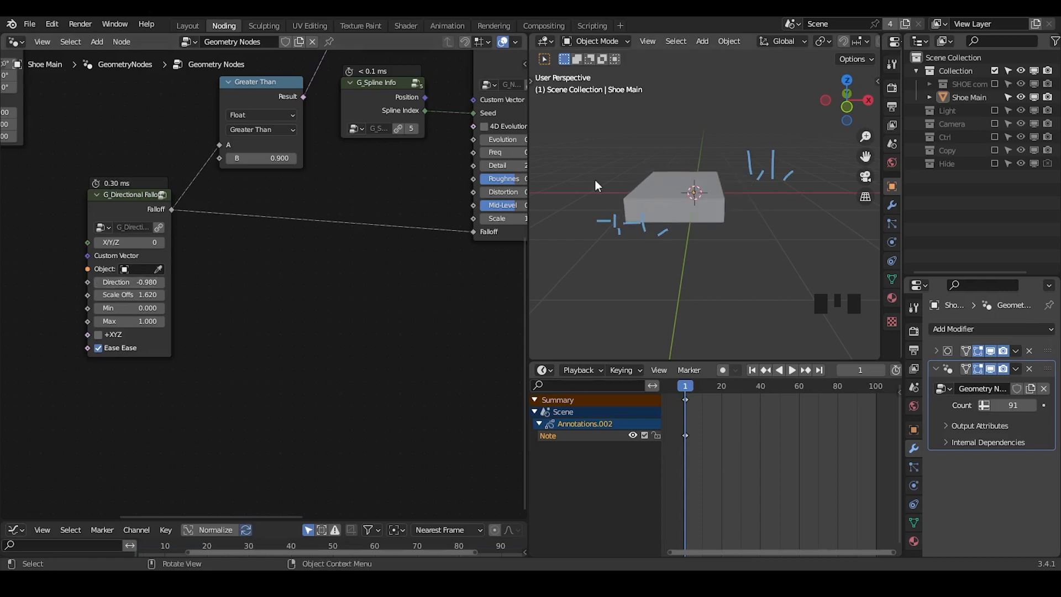
pyautogui.moveTo(793, 164); pyautogui.dragTo(772, 168, button='right')
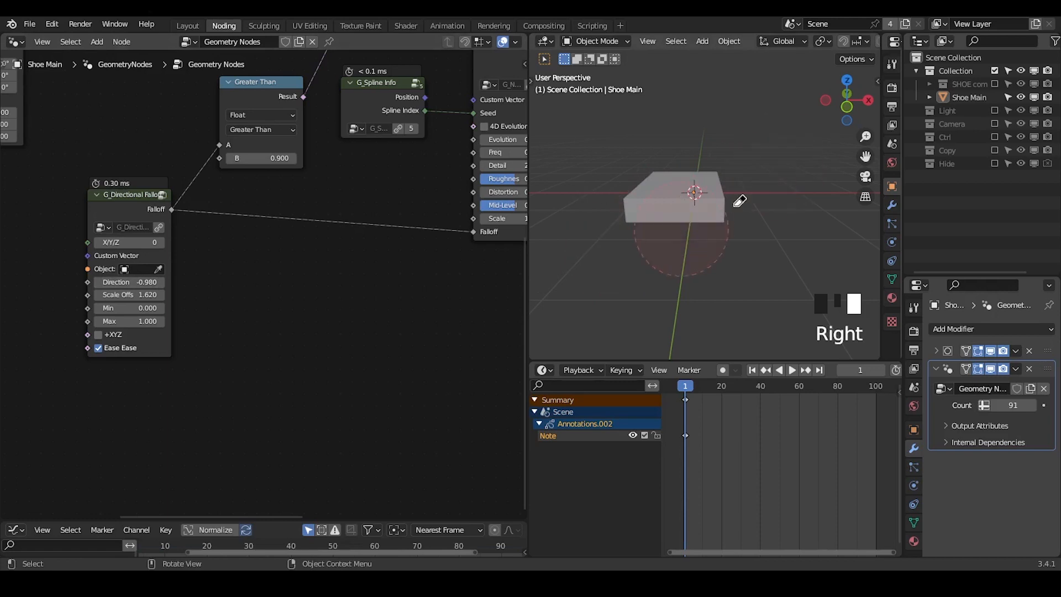
# - Move the Bounding Box node closer to Map Range and underline the Custom Bounding Box input on G_UV Deformer
pyautogui.moveTo(424, 260); pyautogui.dragTo(100, 291, button='middle')
pyautogui.scroll(-4, 368, 274)
pyautogui.moveTo(367, 275); pyautogui.dragTo(430, 277, button='middle')
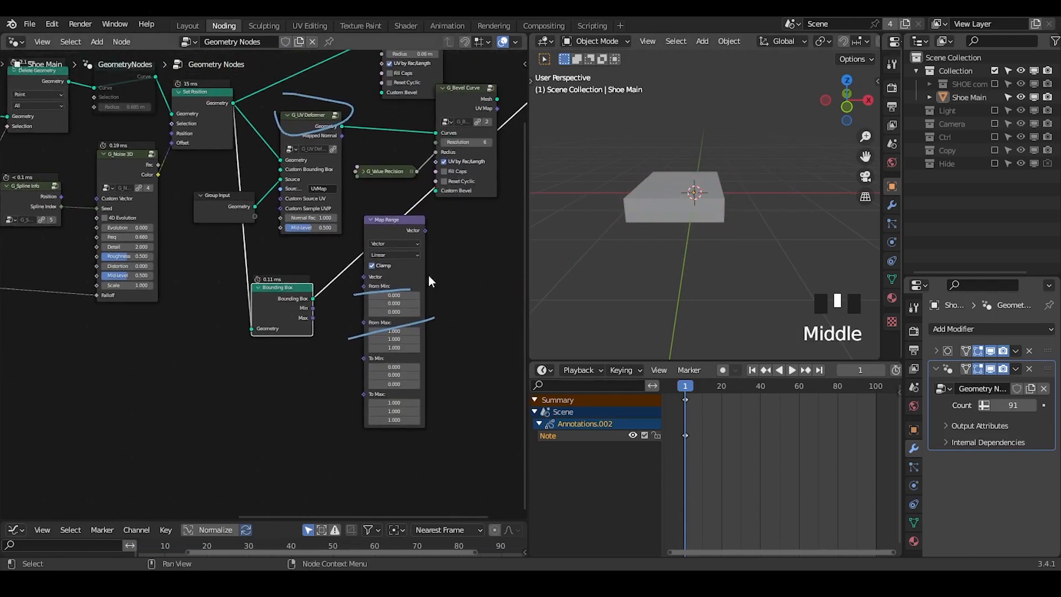
pyautogui.moveTo(469, 259); pyautogui.dragTo(284, 364)
pyautogui.click(294, 368)
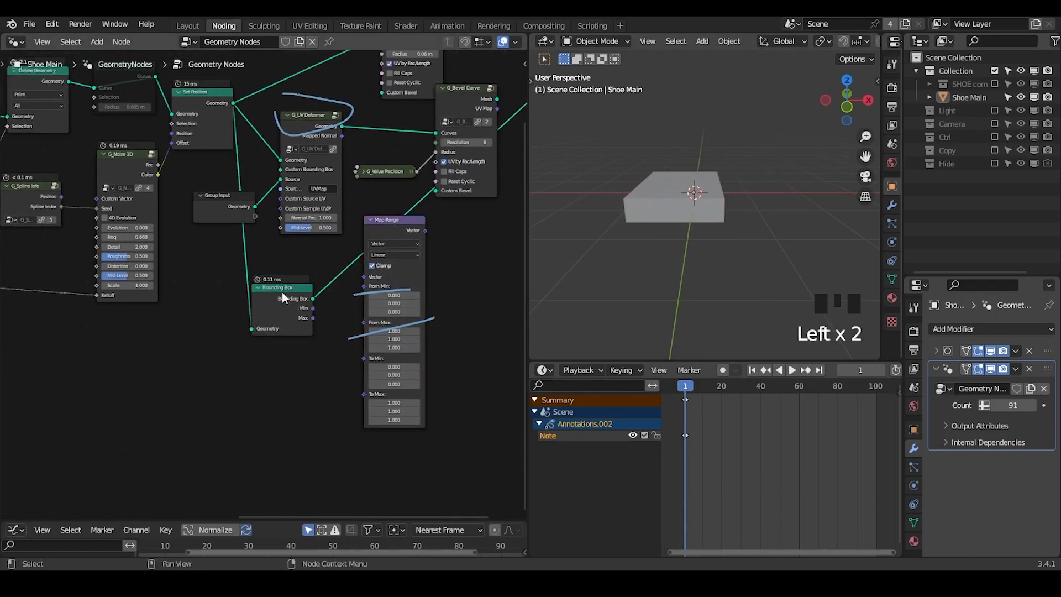
pyautogui.moveTo(282, 297); pyautogui.dragTo(303, 281)
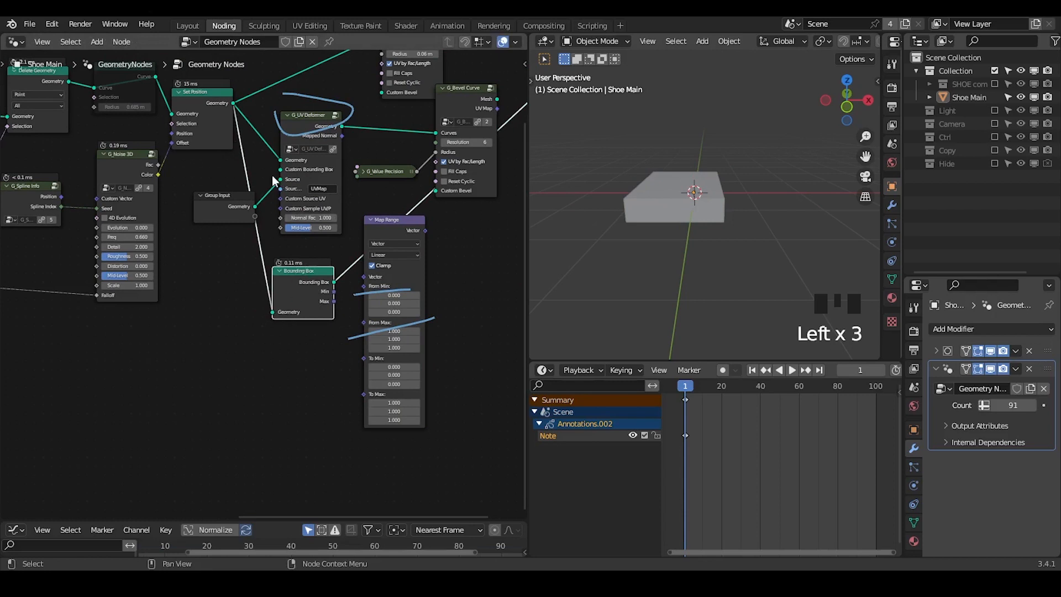
pyautogui.press('d')
pyautogui.moveTo(270, 174); pyautogui.dragTo(351, 170)
pyautogui.scroll(3, 357, 229)
pyautogui.moveTo(383, 214); pyautogui.dragTo(360, 248, button='middle')
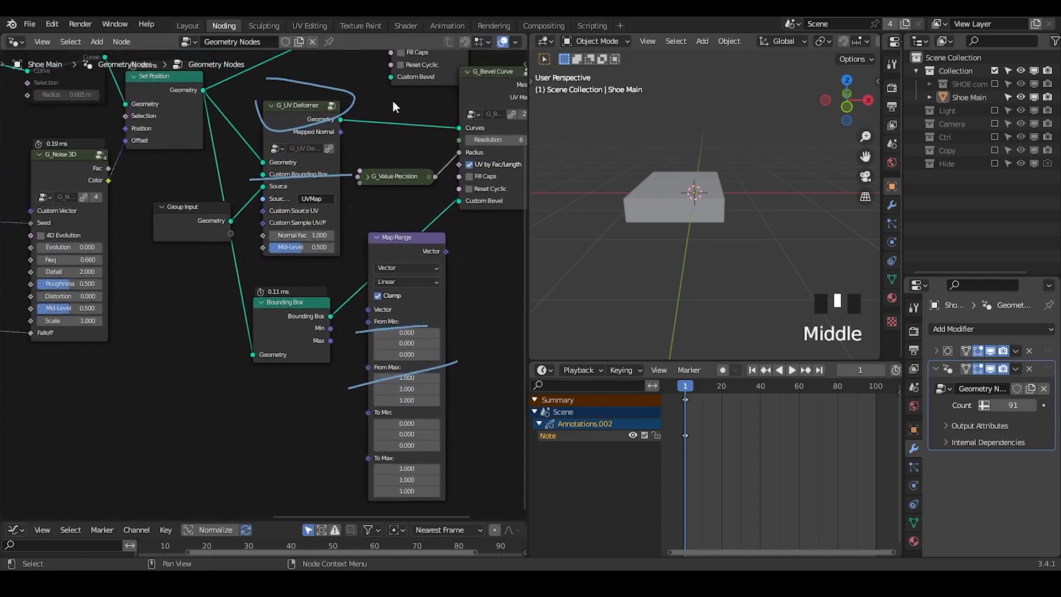
# - Delete the Bounding Box and Map Range nodes and erase the annotations drawn around them and G_UV Deformer
pyautogui.press('d')
pyautogui.moveTo(378, 97)
pyautogui.mouseDown(button='right')
pyautogui.moveTo(239, 104)
pyautogui.moveTo(330, 111)
pyautogui.mouseUp(button='right')
pyautogui.moveTo(391, 234); pyautogui.dragTo(418, 295)
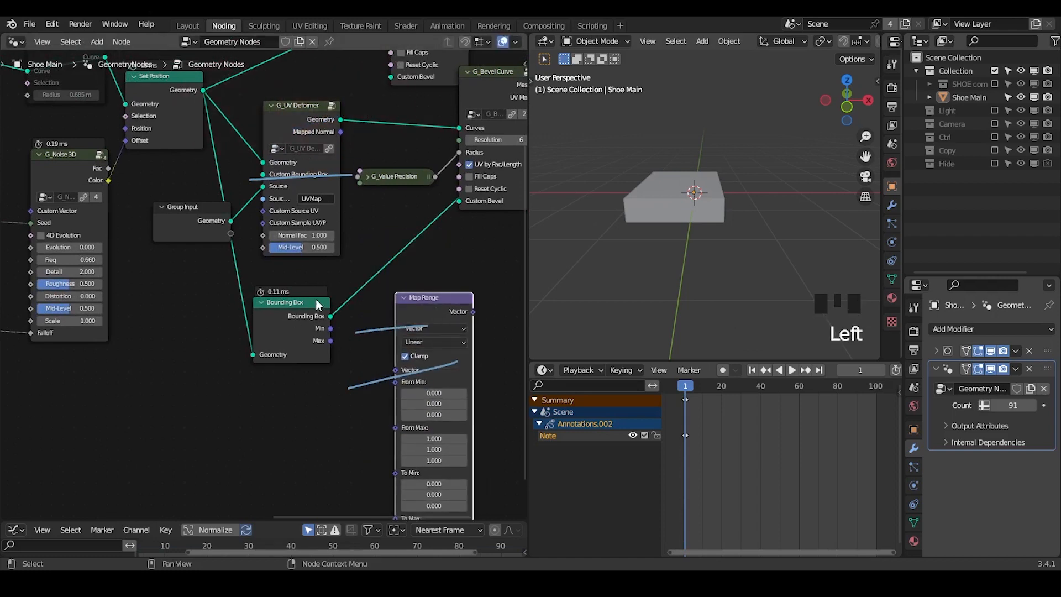
pyautogui.moveTo(468, 279); pyautogui.dragTo(299, 376)
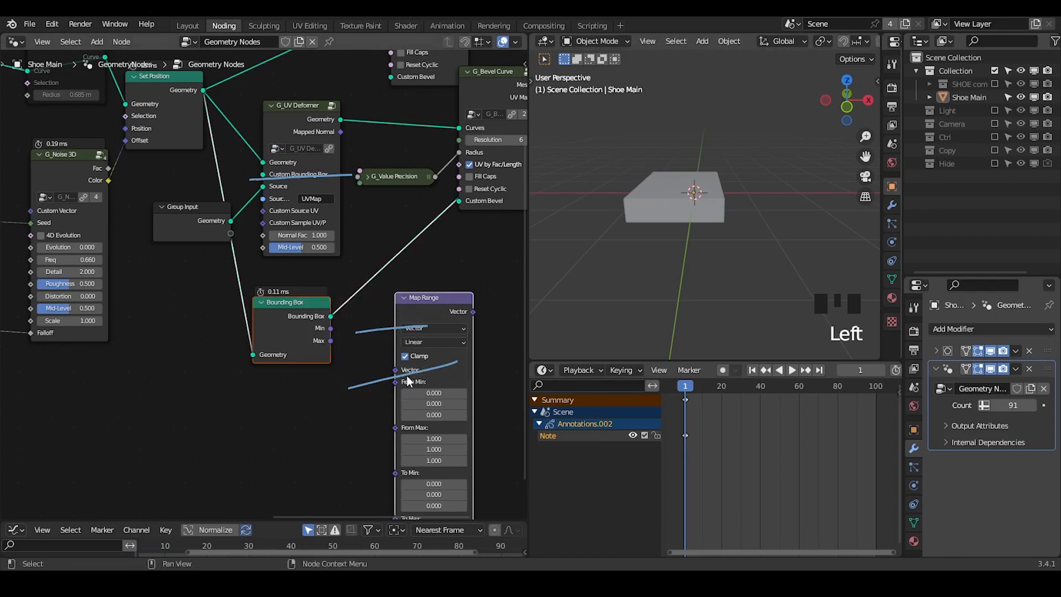
pyautogui.moveTo(420, 361); pyautogui.dragTo(400, 280, button='middle')
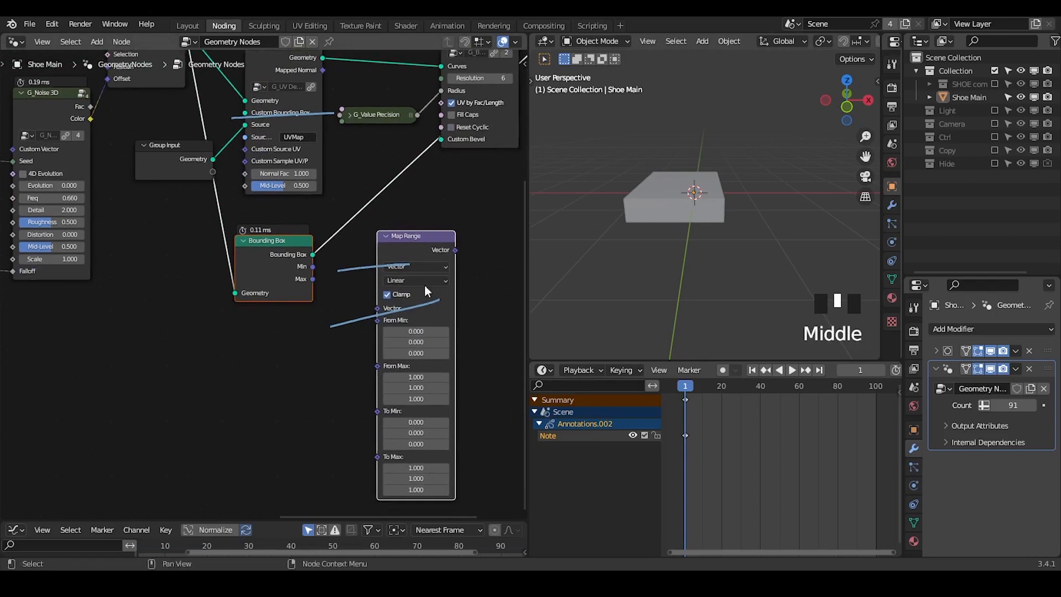
pyautogui.moveTo(420, 217); pyautogui.dragTo(417, 259, button='middle')
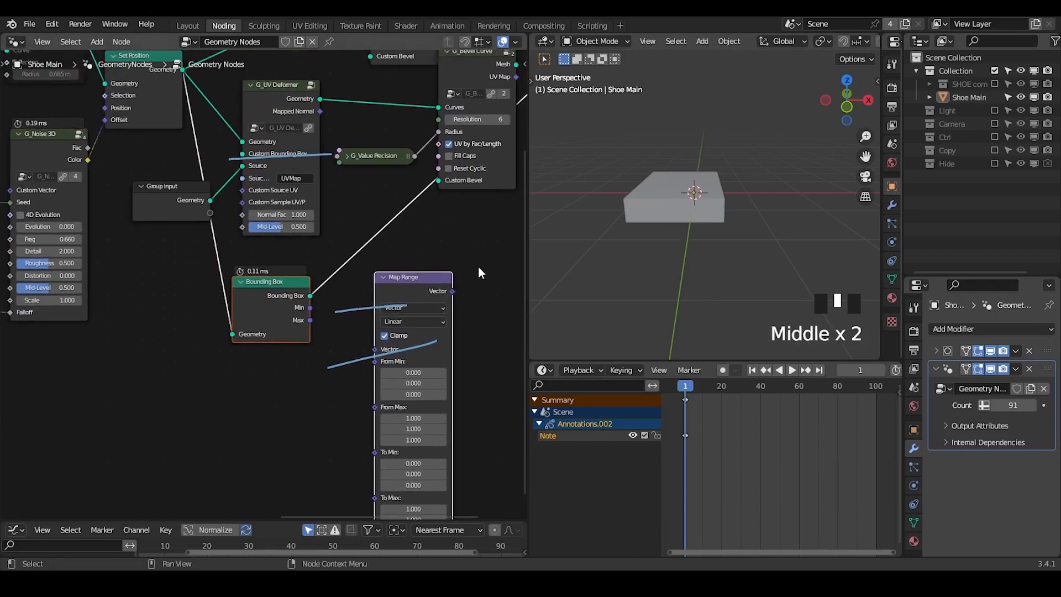
pyautogui.hotkey('ctrl', 'x')
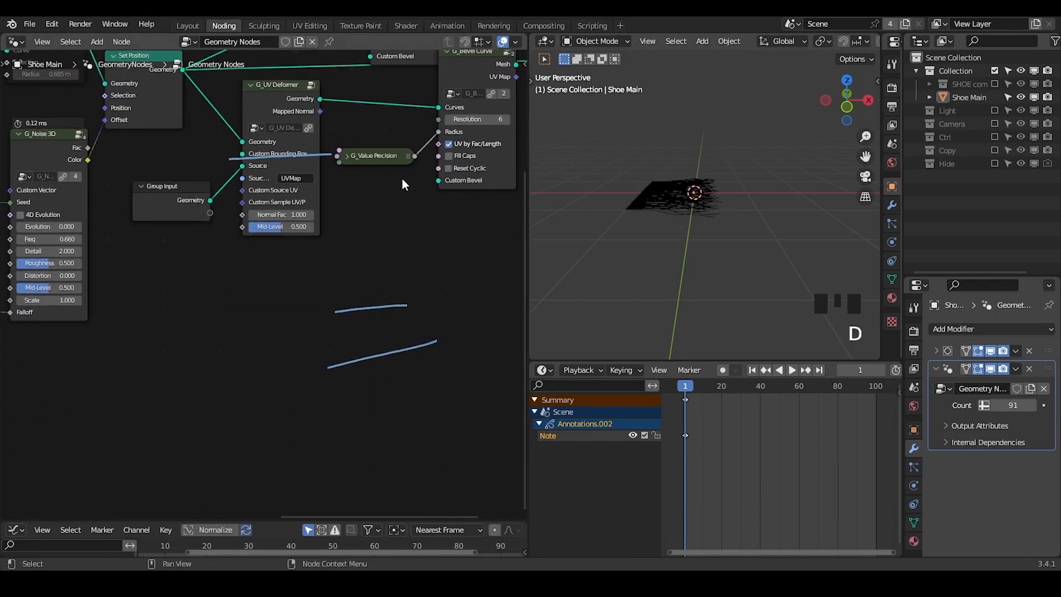
pyautogui.moveTo(402, 184)
pyautogui.mouseDown(button='right')
pyautogui.moveTo(332, 360)
pyautogui.moveTo(288, 283)
pyautogui.mouseUp(button='right')
pyautogui.moveTo(289, 284); pyautogui.dragTo(363, 320, button='middle')
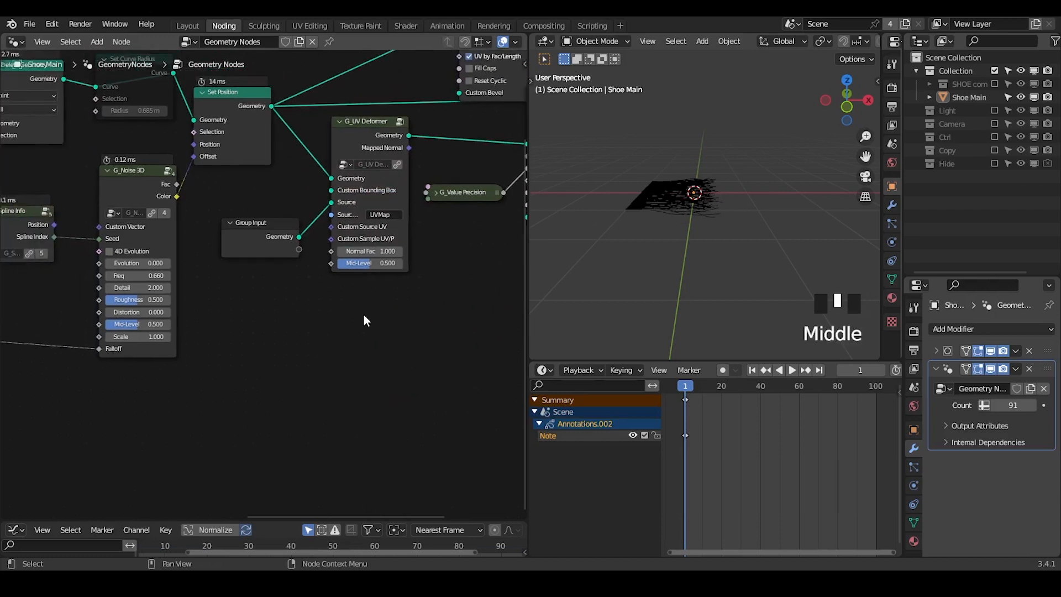
# - Add a Cube node below Group Input, shift G_UV Deformer aside to make room, and preview the cube in the viewport
pyautogui.hotkey('ctrl', 'a')
pyautogui.write('cube')
pyautogui.press('Return')
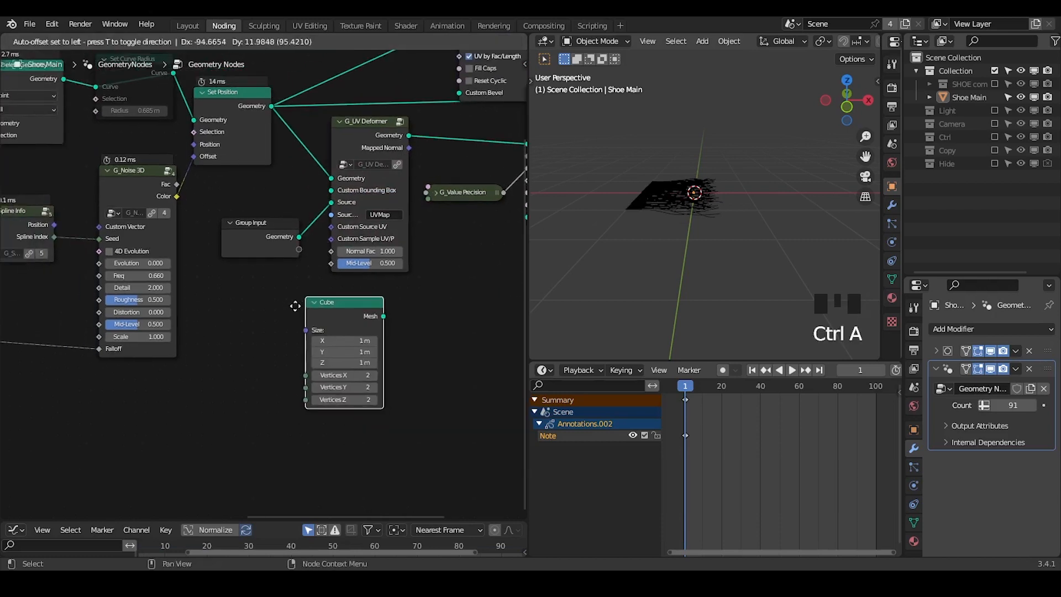
pyautogui.click(221, 278)
pyautogui.moveTo(360, 140); pyautogui.dragTo(395, 148)
pyautogui.keyDown('alt'); pyautogui.keyDown('shift'); pyautogui.click(270, 290); pyautogui.keyUp('shift'); pyautogui.keyUp('alt')
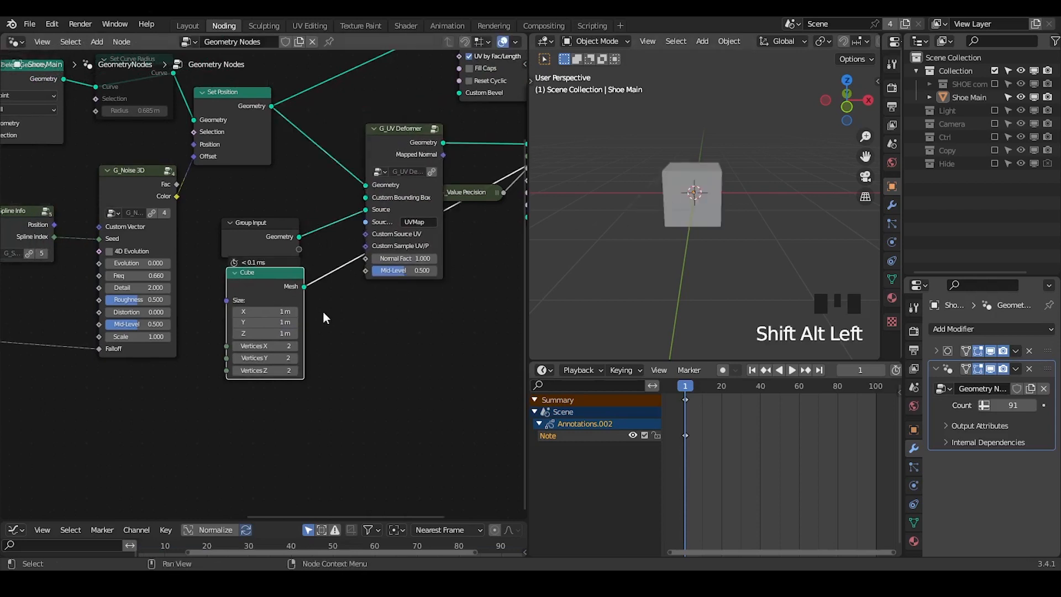
# - Set the Cube's X and Y size to 2 m and annotate its height with a double-headed arrow in the viewport
pyautogui.moveTo(279, 311); pyautogui.dragTo(272, 310)
pyautogui.click(272, 310)
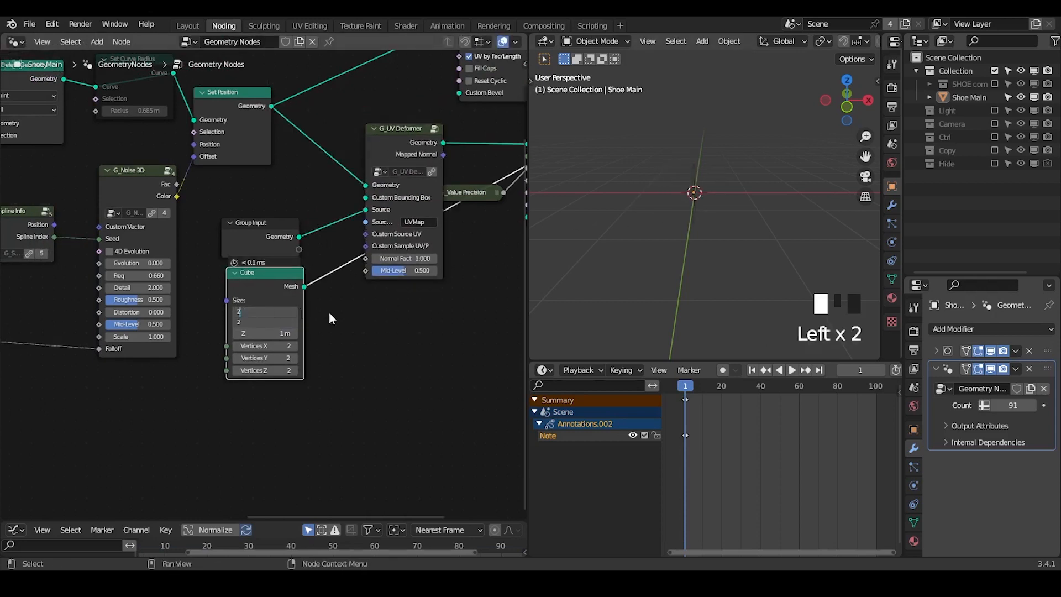
pyautogui.write('2')
pyautogui.press('Return')
pyautogui.moveTo(738, 222)
pyautogui.mouseDown(button='middle')
pyautogui.moveTo(780, 236)
pyautogui.moveTo(732, 227)
pyautogui.moveTo(717, 205)
pyautogui.mouseUp(button='middle')
pyautogui.moveTo(744, 182)
pyautogui.mouseDown()
pyautogui.moveTo(739, 221)
pyautogui.moveTo(735, 186)
pyautogui.moveTo(753, 192)
pyautogui.moveTo(742, 223)
pyautogui.moveTo(755, 216)
pyautogui.mouseUp()
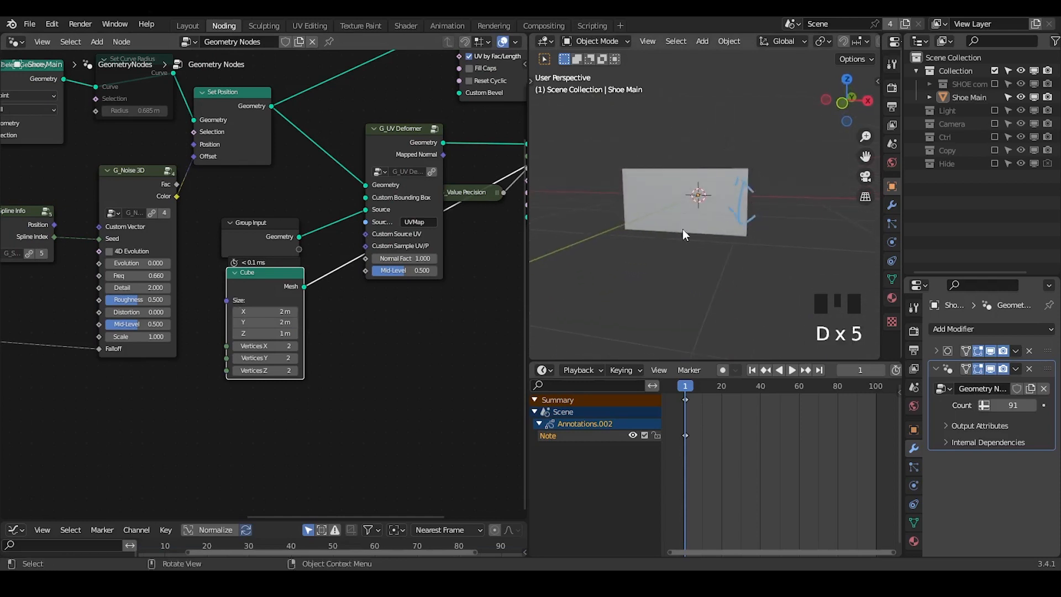
# - Connect the Cube mesh to G_UV Deformer's Custom Bounding Box, preview the lower G_Bevel Curve, and rearrange the surrounding nodes
pyautogui.moveTo(304, 286); pyautogui.dragTo(365, 198)
pyautogui.moveTo(315, 254); pyautogui.dragTo(156, 280, button='middle')
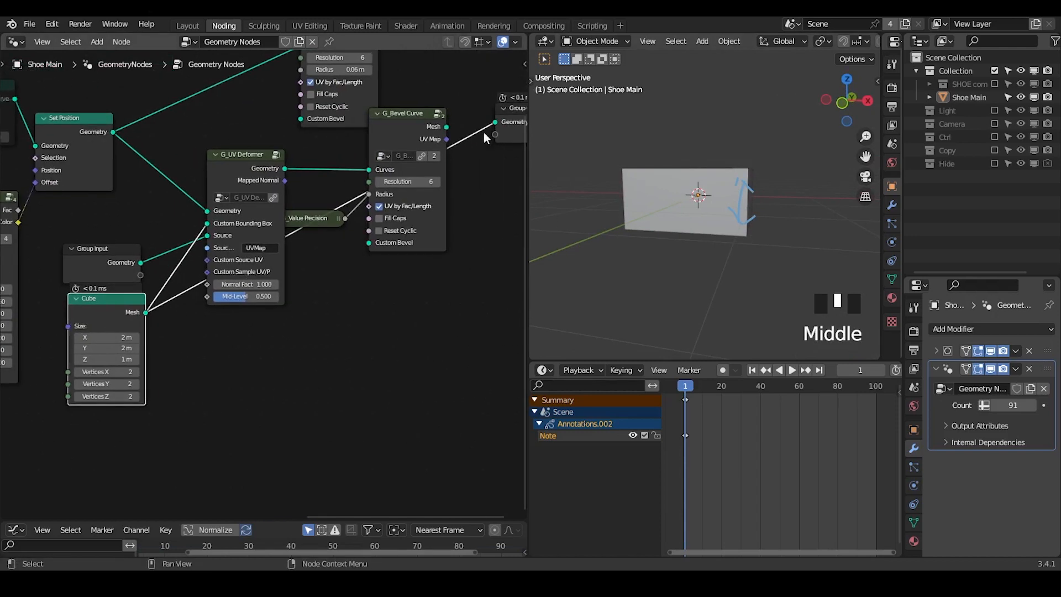
pyautogui.keyDown('alt'); pyautogui.keyDown('shift'); pyautogui.click(418, 121); pyautogui.keyUp('shift'); pyautogui.keyUp('alt')
pyautogui.moveTo(305, 218); pyautogui.dragTo(303, 281)
pyautogui.moveTo(110, 270); pyautogui.dragTo(227, 226, button='middle')
pyautogui.moveTo(227, 227); pyautogui.dragTo(228, 174)
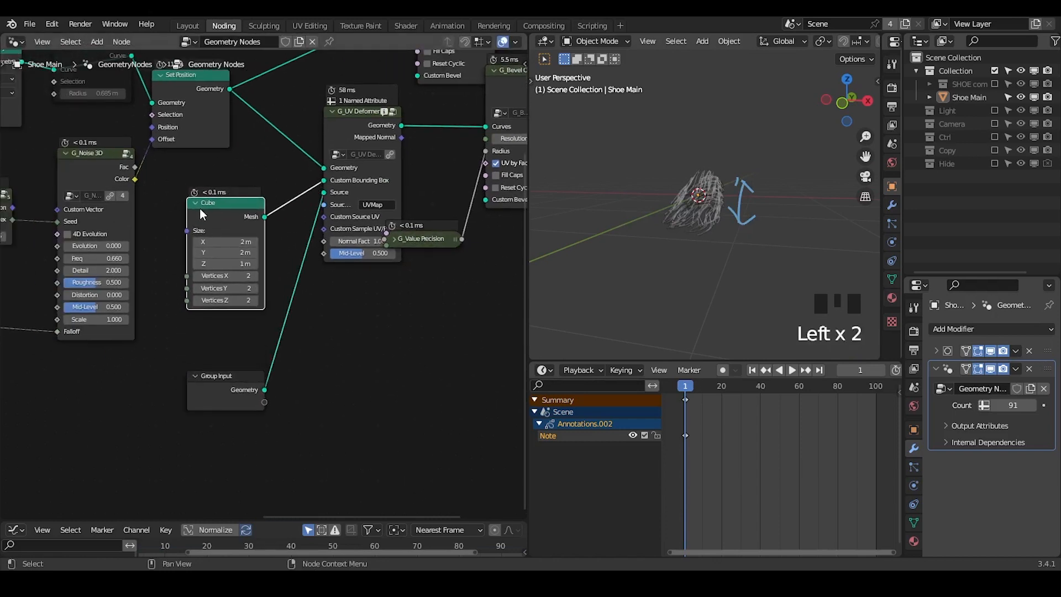
# - Reposition the G_Directional Falloff node slightly and erase the double-headed height arrow beside the shoe curves
pyautogui.moveTo(148, 332); pyautogui.dragTo(335, 307, button='middle')
pyautogui.moveTo(137, 259); pyautogui.dragTo(161, 264)
pyautogui.moveTo(802, 223)
pyautogui.mouseDown(button='middle')
pyautogui.moveTo(690, 220)
pyautogui.moveTo(733, 254)
pyautogui.mouseUp(button='middle')
pyautogui.keyDown('ctrl'); pyautogui.moveTo(734, 254); pyautogui.dragTo(738, 244, button='right'); pyautogui.keyUp('ctrl')
pyautogui.keyDown('ctrl'); pyautogui.moveTo(714, 263); pyautogui.dragTo(723, 228, button='middle'); pyautogui.keyUp('ctrl')
pyautogui.press('d')
pyautogui.moveTo(724, 167); pyautogui.dragTo(739, 201, button='right')
# - Raise the Directional value to 0.100 and annotate an arrow pointing towards the shoe's toe to show the falloff direction
pyautogui.middleClick(155, 324)
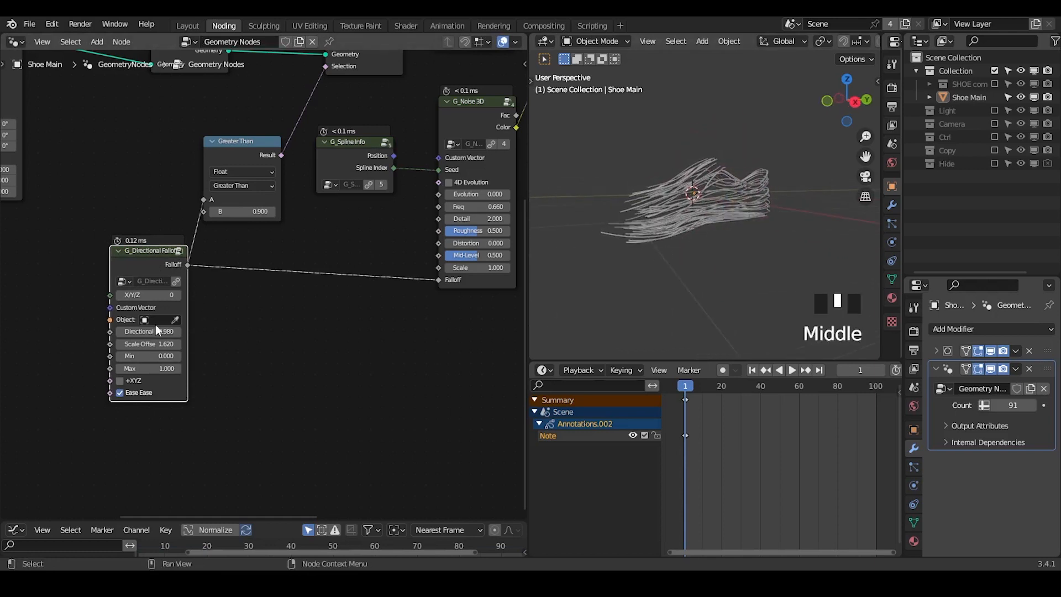
pyautogui.scroll(2, 159, 335)
pyautogui.moveTo(164, 347); pyautogui.dragTo(191, 330, button='middle')
pyautogui.keyDown('shift'); pyautogui.click(141, 319); pyautogui.keyUp('shift')
pyautogui.moveTo(141, 318)
pyautogui.keyDown('shift'); pyautogui.mouseDown()
pyautogui.moveTo(119, 319)
pyautogui.moveTo(152, 319)
pyautogui.mouseUp(); pyautogui.keyUp('shift')
pyautogui.press('d')
pyautogui.moveTo(687, 125)
pyautogui.mouseDown()
pyautogui.moveTo(626, 164)
pyautogui.moveTo(662, 171)
pyautogui.mouseUp()
pyautogui.press('d')
pyautogui.moveTo(165, 319)
pyautogui.keyDown('shift'); pyautogui.mouseDown()
pyautogui.moveTo(220, 319)
pyautogui.moveTo(165, 319)
pyautogui.moveTo(196, 312)
pyautogui.moveTo(183, 319)
pyautogui.mouseUp(); pyautogui.keyUp('shift')
pyautogui.keyDown('shift'); pyautogui.moveTo(164, 319); pyautogui.dragTo(232, 319); pyautogui.keyUp('shift')
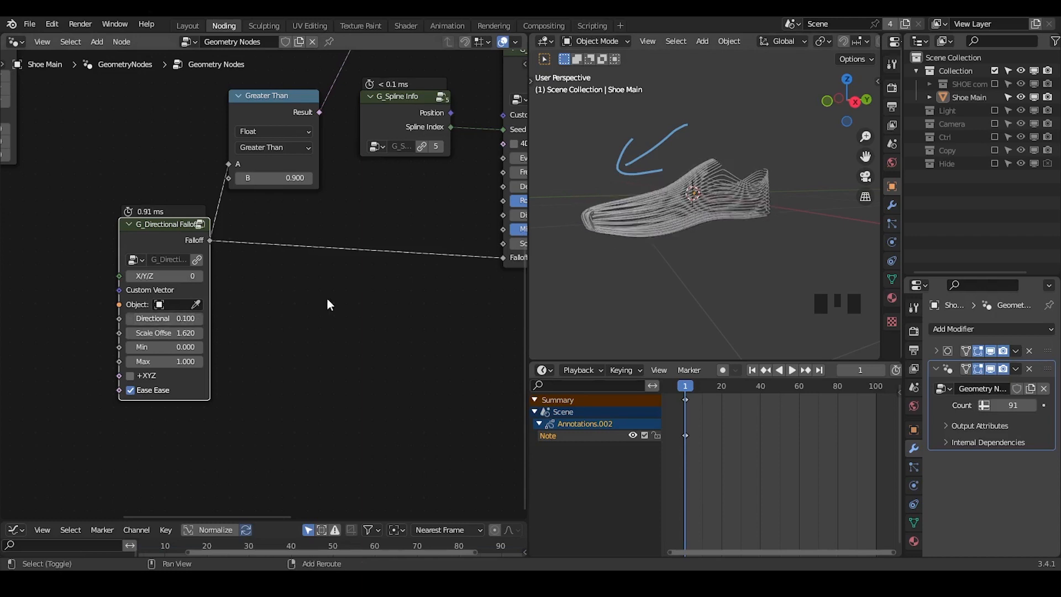
# - Enable +XYZ on G_Directional Falloff, erase the direction arrow, and set the Directional value to -1.650
pyautogui.click(141, 380)
pyautogui.keyDown('shift'); pyautogui.moveTo(672, 233); pyautogui.dragTo(694, 231, button='middle'); pyautogui.keyUp('shift')
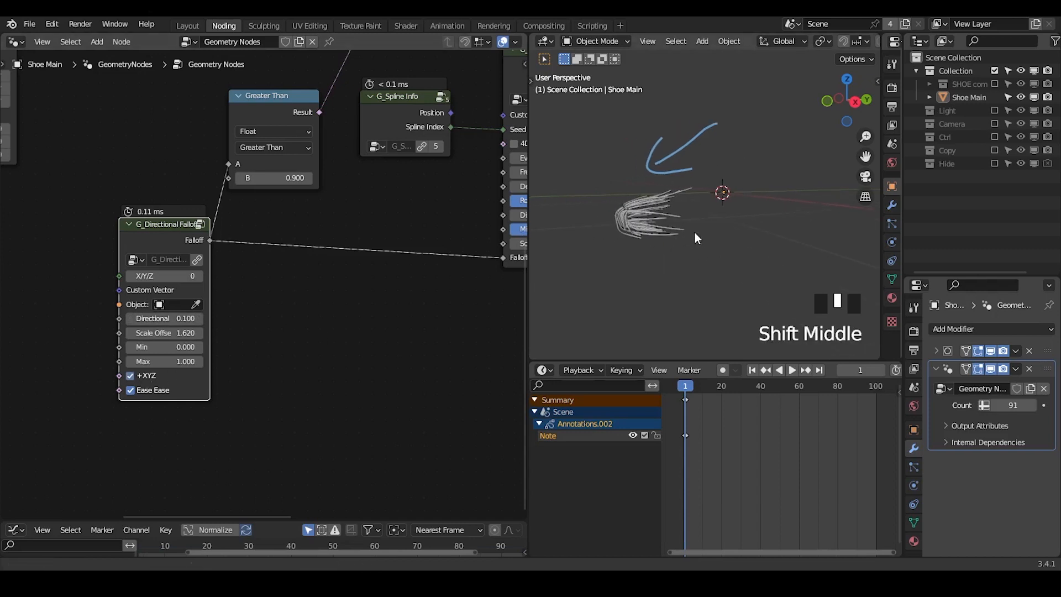
pyautogui.moveTo(694, 231); pyautogui.dragTo(670, 189, button='right')
pyautogui.keyDown('shift'); pyautogui.moveTo(161, 320); pyautogui.dragTo(116, 318); pyautogui.keyUp('shift')
# - Move the Cube node up beneath Set Position and remove the muted Set Curve Radius node while keeping its connection
pyautogui.moveTo(227, 309); pyautogui.dragTo(476, 228, button='middle')
pyautogui.scroll(-4, 190, 374)
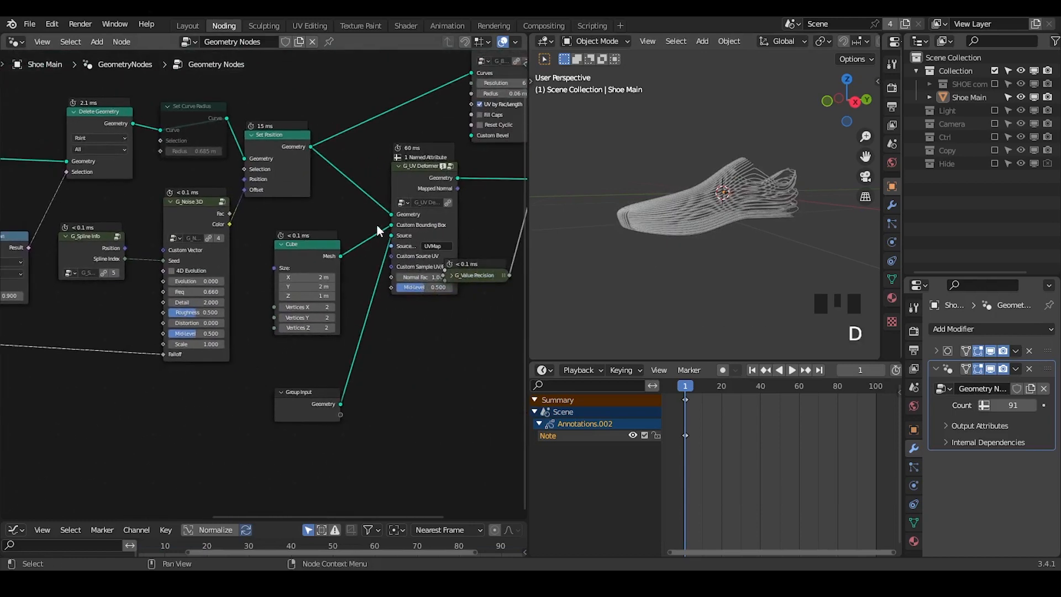
pyautogui.moveTo(490, 220); pyautogui.dragTo(356, 224, button='right')
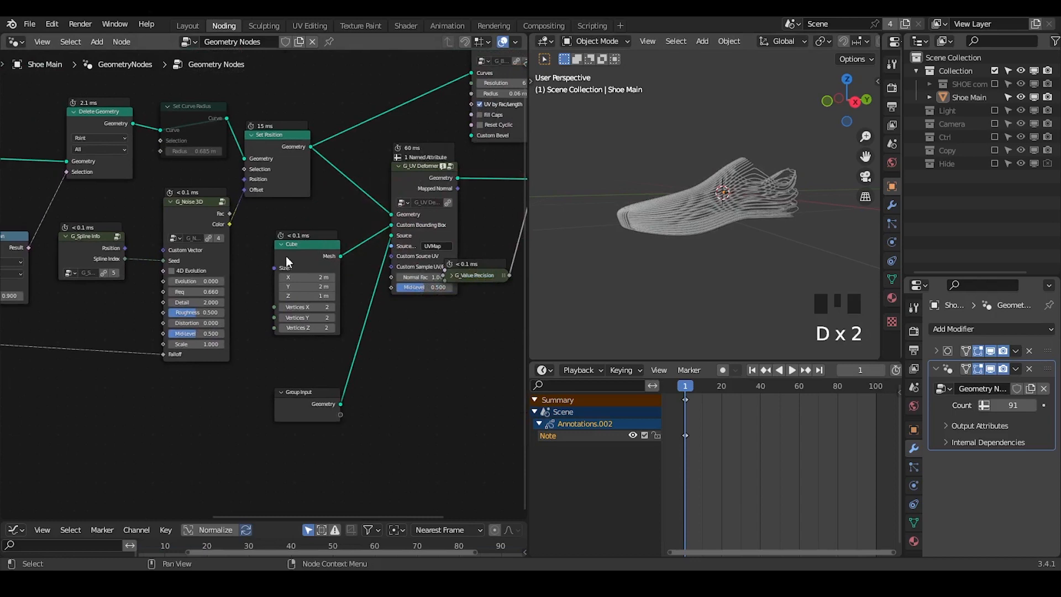
pyautogui.moveTo(286, 257); pyautogui.dragTo(289, 239)
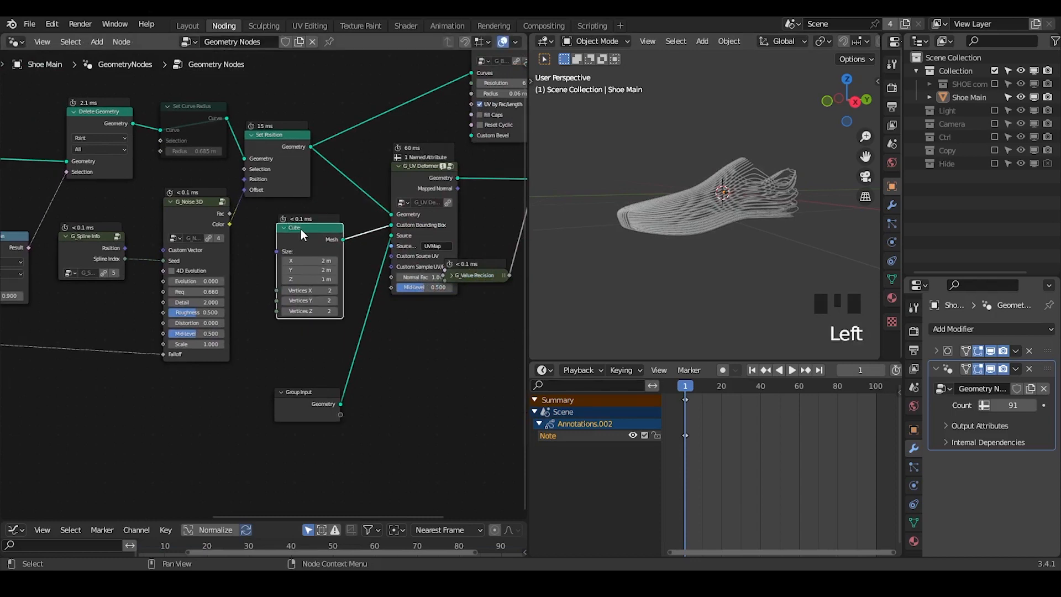
pyautogui.click(194, 115)
pyautogui.hotkey('ctrl', 'x')
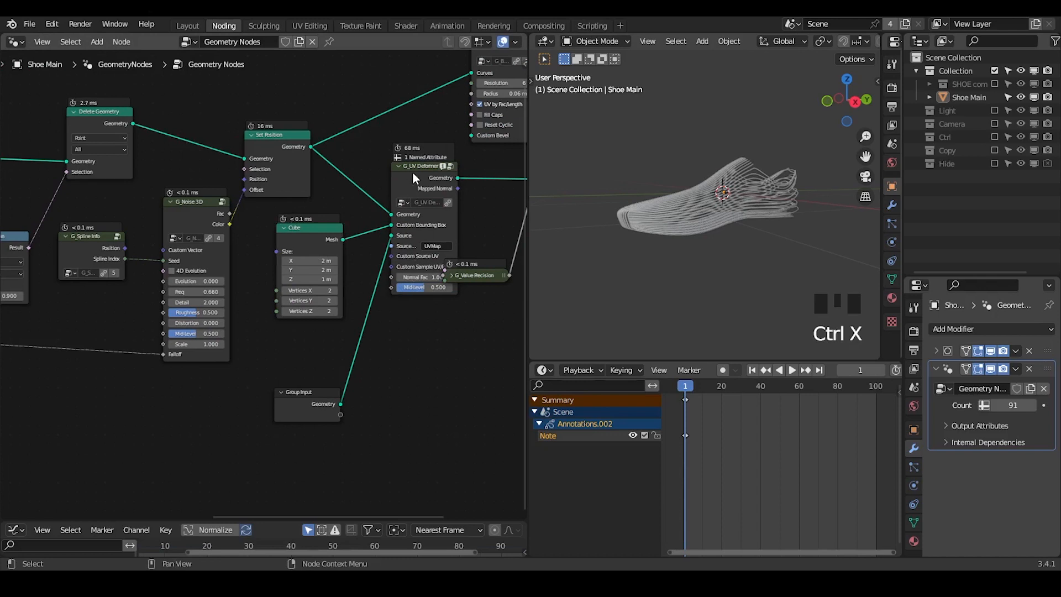
# - Shift G_UV Deformer slightly and move its Group Input node up directly beneath the Cube node
pyautogui.moveTo(412, 174); pyautogui.dragTo(408, 174)
pyautogui.scroll(-2, 287, 289)
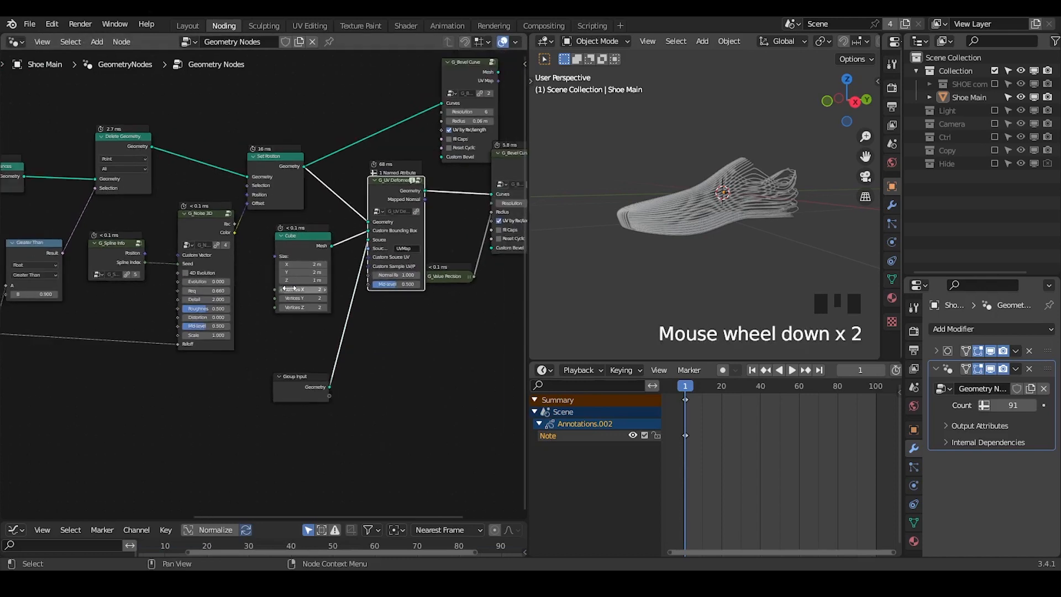
pyautogui.moveTo(701, 208); pyautogui.dragTo(740, 217, button='middle')
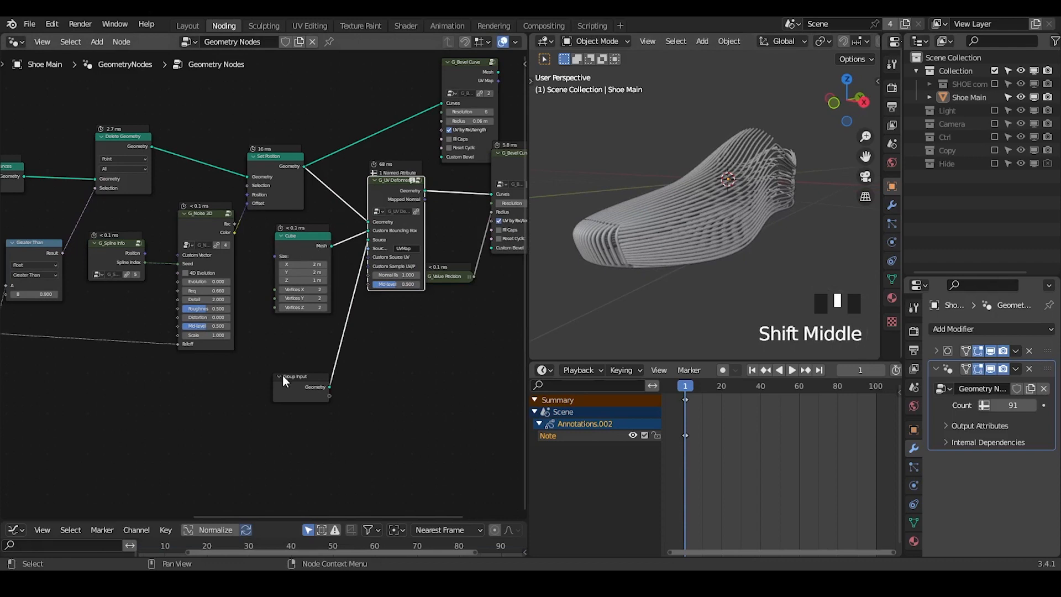
pyautogui.moveTo(283, 381); pyautogui.dragTo(290, 340)
# - Preview the flat curves from the Set Position node and set G_Directional Falloff's Directional value to -0.930
pyautogui.moveTo(242, 330); pyautogui.dragTo(360, 297, button='middle')
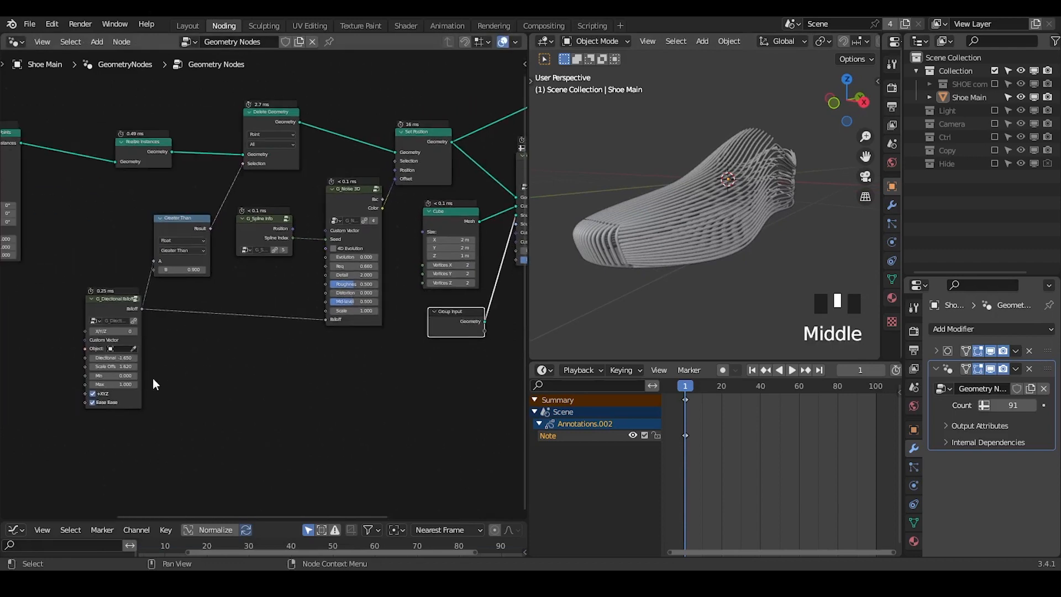
pyautogui.keyDown('shift'); pyautogui.click(119, 362); pyautogui.keyUp('shift')
pyautogui.keyDown('shift'); pyautogui.moveTo(119, 358); pyautogui.dragTo(228, 358); pyautogui.keyUp('shift')
pyautogui.keyDown('alt'); pyautogui.keyDown('shift'); pyautogui.click(432, 133); pyautogui.keyUp('shift'); pyautogui.keyUp('alt')
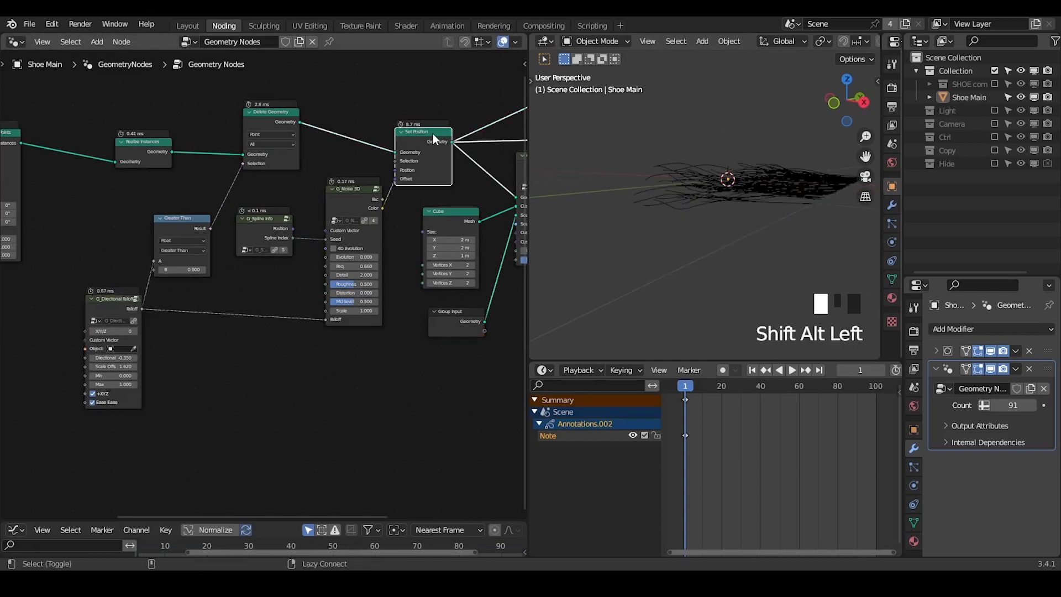
pyautogui.moveTo(751, 170); pyautogui.dragTo(773, 199, button='middle')
pyautogui.keyDown('ctrl'); pyautogui.moveTo(348, 334); pyautogui.dragTo(286, 243, button='middle'); pyautogui.keyUp('ctrl')
pyautogui.keyDown('shift'); pyautogui.moveTo(67, 349); pyautogui.dragTo(24, 349); pyautogui.keyUp('shift')
# - Add a G_Translate Position node and connect its Vector output to the Custom Vector input of G_Noise 3D
pyautogui.moveTo(233, 297); pyautogui.dragTo(218, 341, button='middle')
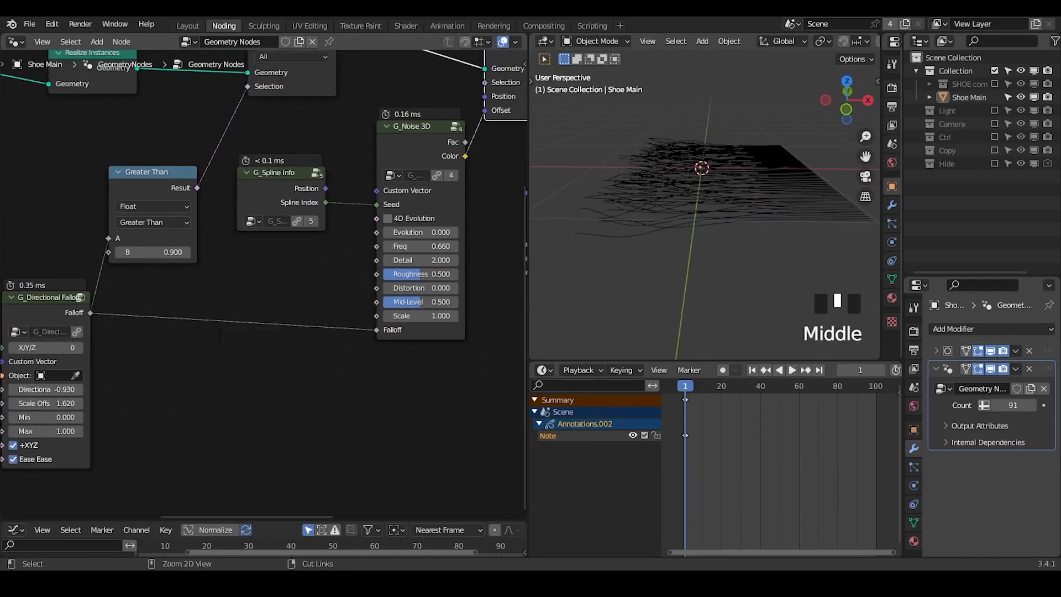
pyautogui.hotkey('ctrl', 'a')
pyautogui.write('transla')
pyautogui.press('Down')
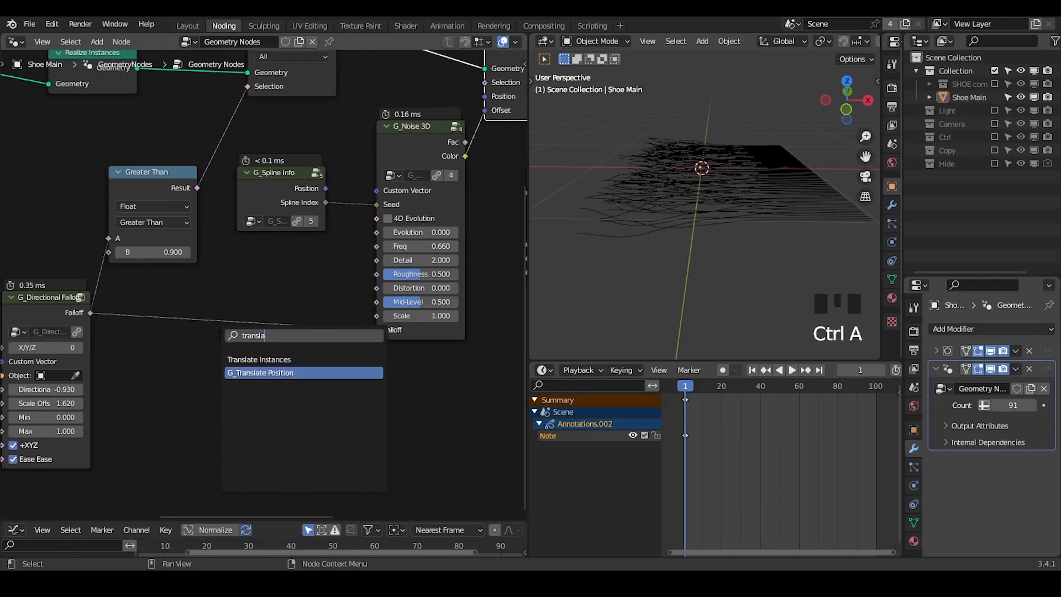
pyautogui.press('Return')
pyautogui.click(272, 354)
pyautogui.moveTo(263, 351); pyautogui.dragTo(376, 194)
# - Shift the noise along the curves by setting Vector X on G_Translate Position to 3.920, with the Shoe Main object selected
pyautogui.moveTo(320, 329); pyautogui.dragTo(371, 285, button='middle')
pyautogui.keyDown('shift'); pyautogui.moveTo(302, 381); pyautogui.dragTo(369, 381); pyautogui.keyUp('shift')
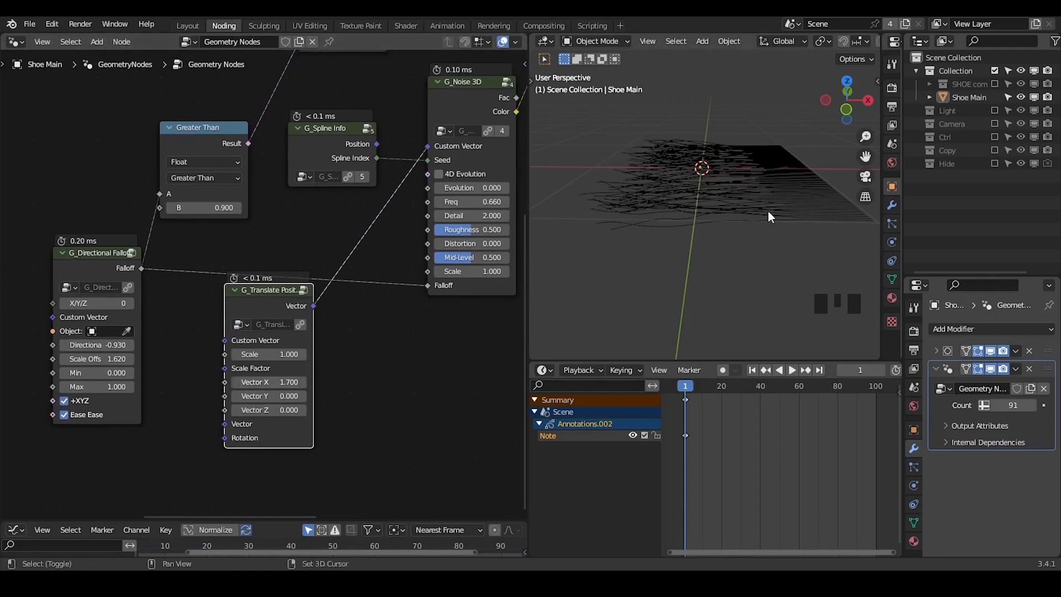
pyautogui.click(746, 218)
pyautogui.keyDown('shift'); pyautogui.moveTo(270, 381); pyautogui.dragTo(364, 375); pyautogui.keyUp('shift')
# - Add a Noise Texture node below G_Noise 3D, circle its Vector input with an annotation, and erase the circle
pyautogui.moveTo(362, 376); pyautogui.dragTo(250, 328, button='middle')
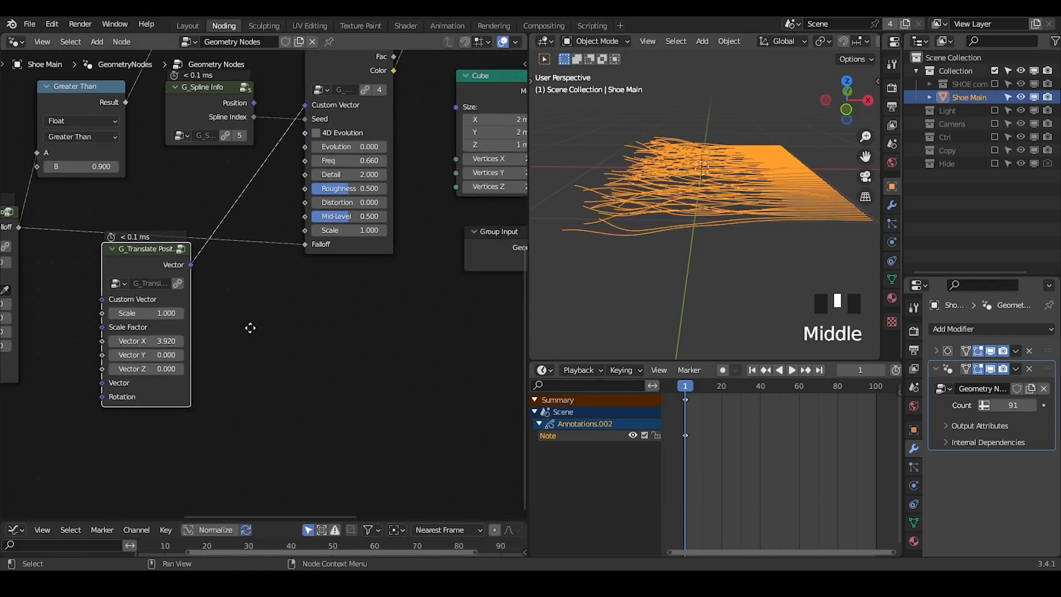
pyautogui.hotkey('ctrl', 'a')
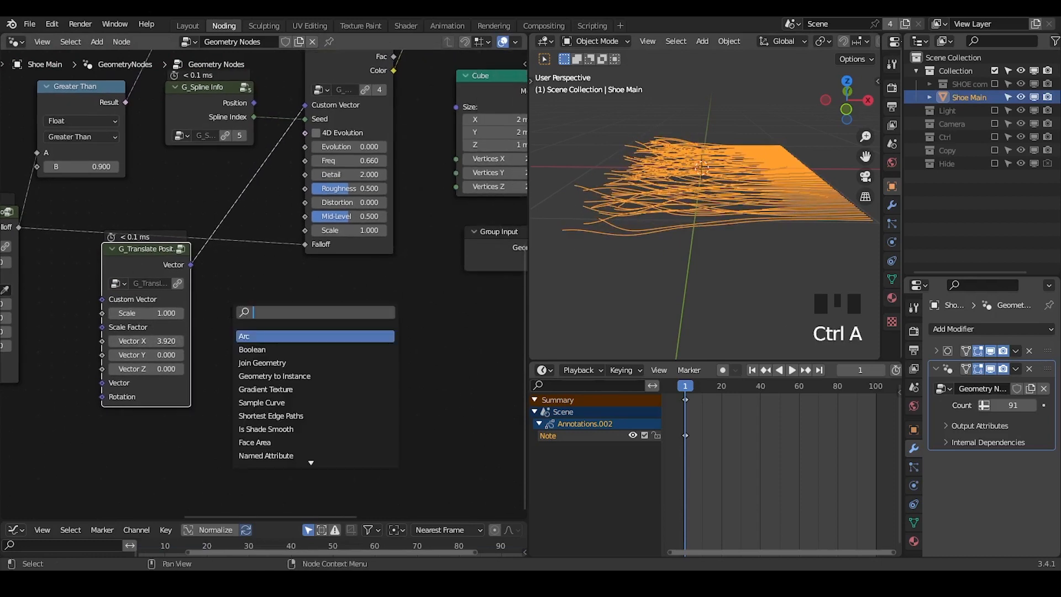
pyautogui.write('noise')
pyautogui.press('Return')
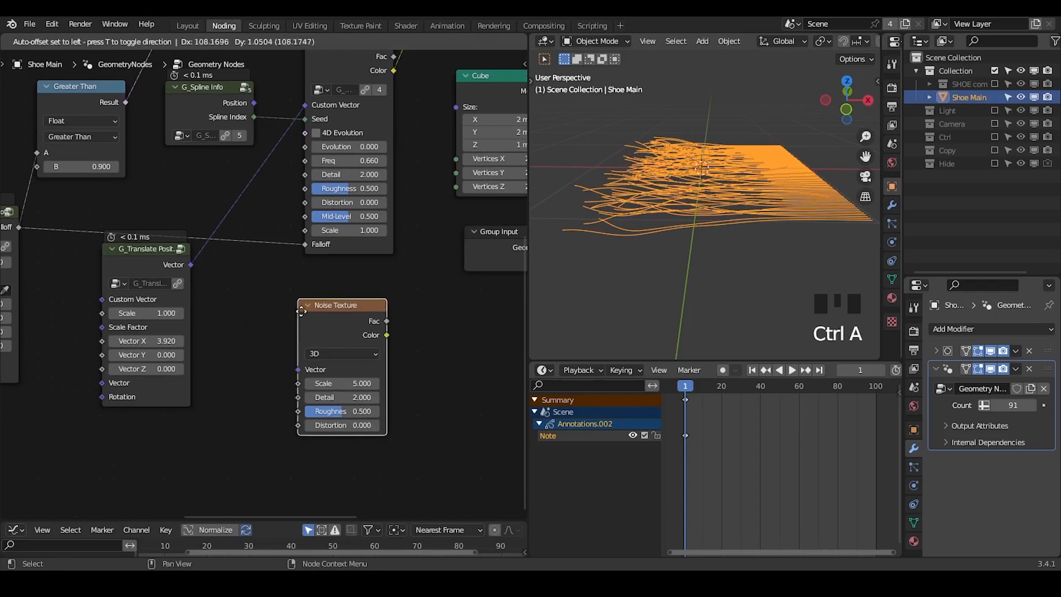
pyautogui.click(306, 376)
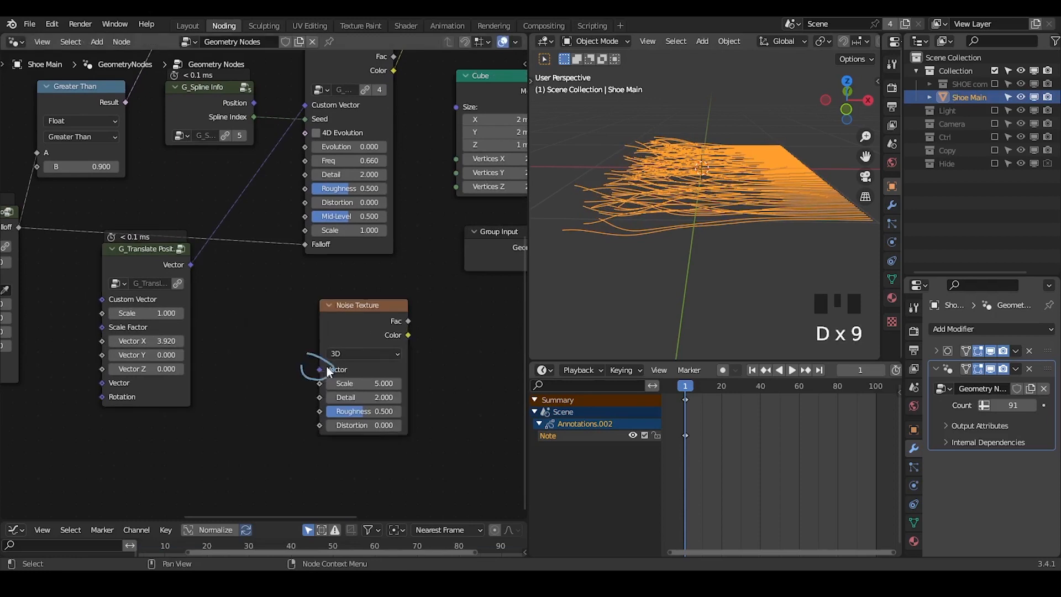
pyautogui.moveTo(306, 344); pyautogui.dragTo(322, 365, button='right')
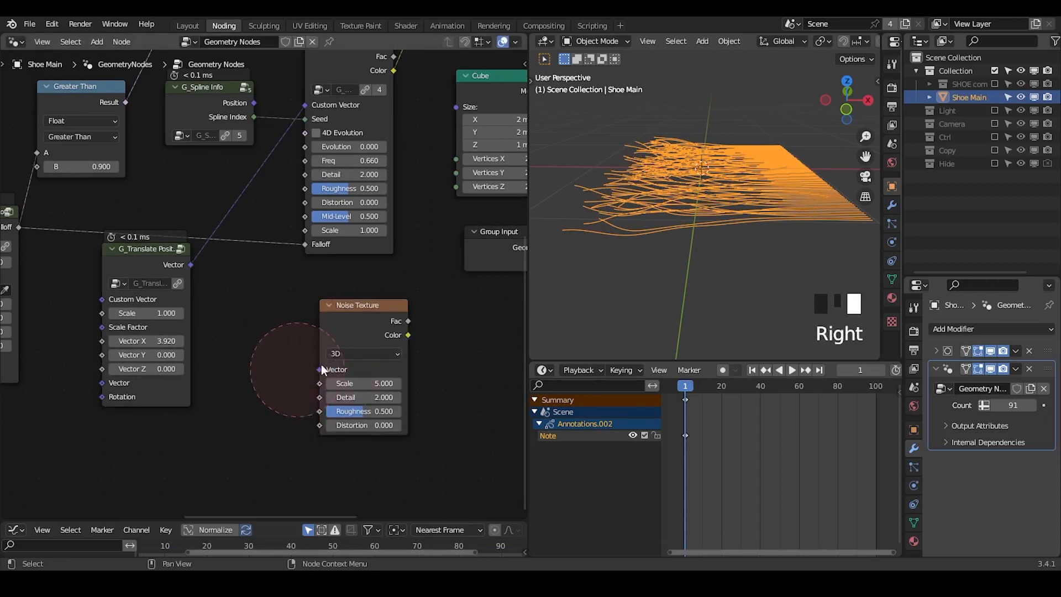
# - Set Vector X on G_Translate Position to 4.510 and delete the Noise Texture node
pyautogui.moveTo(277, 335); pyautogui.dragTo(404, 369, button='middle')
pyautogui.moveTo(274, 375)
pyautogui.keyDown('shift'); pyautogui.mouseDown()
pyautogui.moveTo(252, 376)
pyautogui.moveTo(285, 375)
pyautogui.mouseUp(); pyautogui.keyUp('shift')
pyautogui.moveTo(369, 310); pyautogui.dragTo(226, 388, button='middle')
pyautogui.press('x')
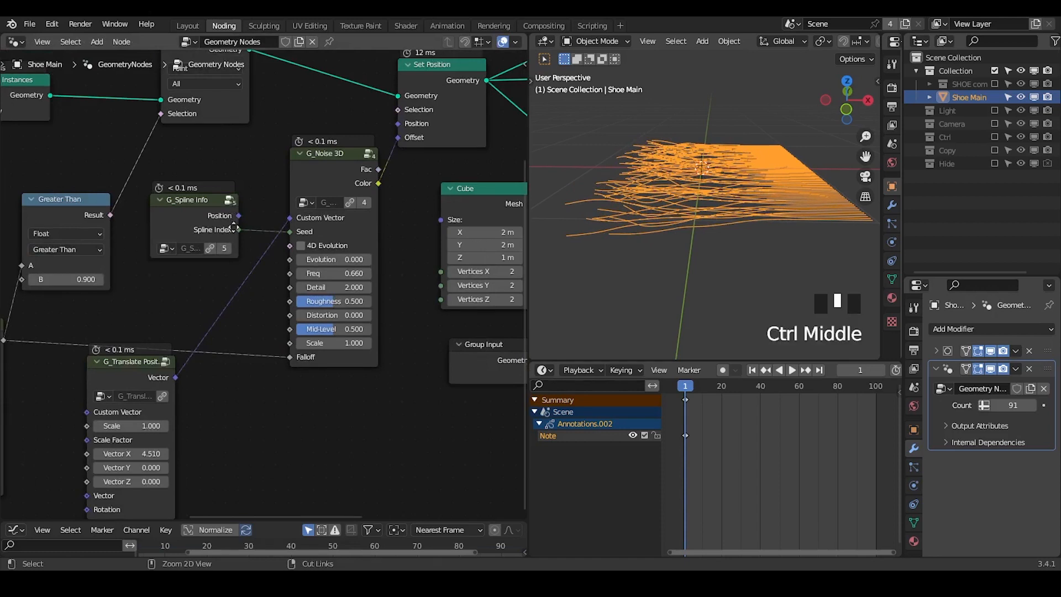
pyautogui.keyDown('ctrl'); pyautogui.moveTo(233, 227); pyautogui.dragTo(285, 369, button='middle'); pyautogui.keyUp('ctrl')
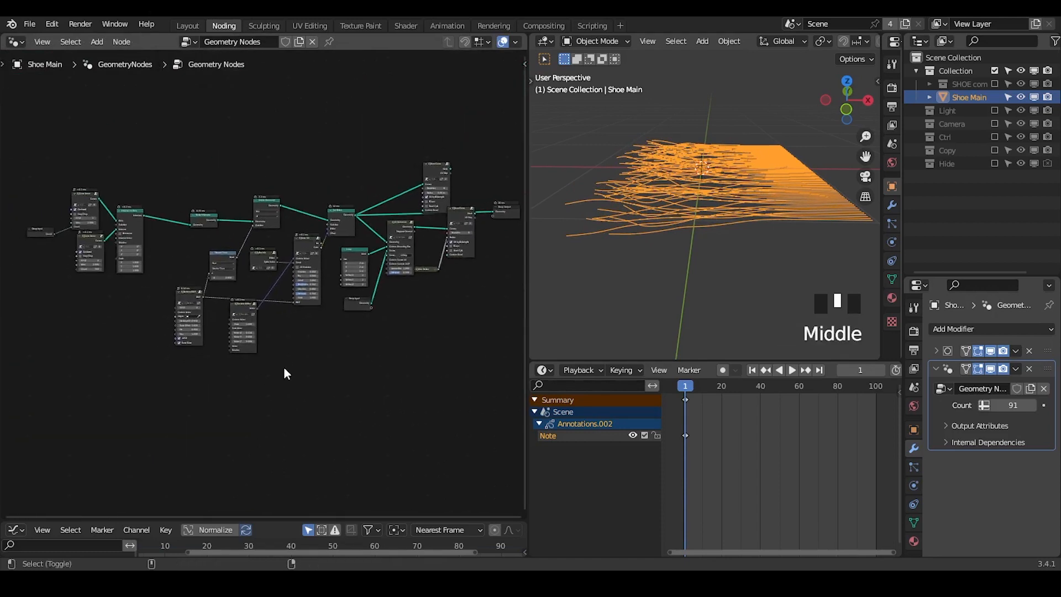